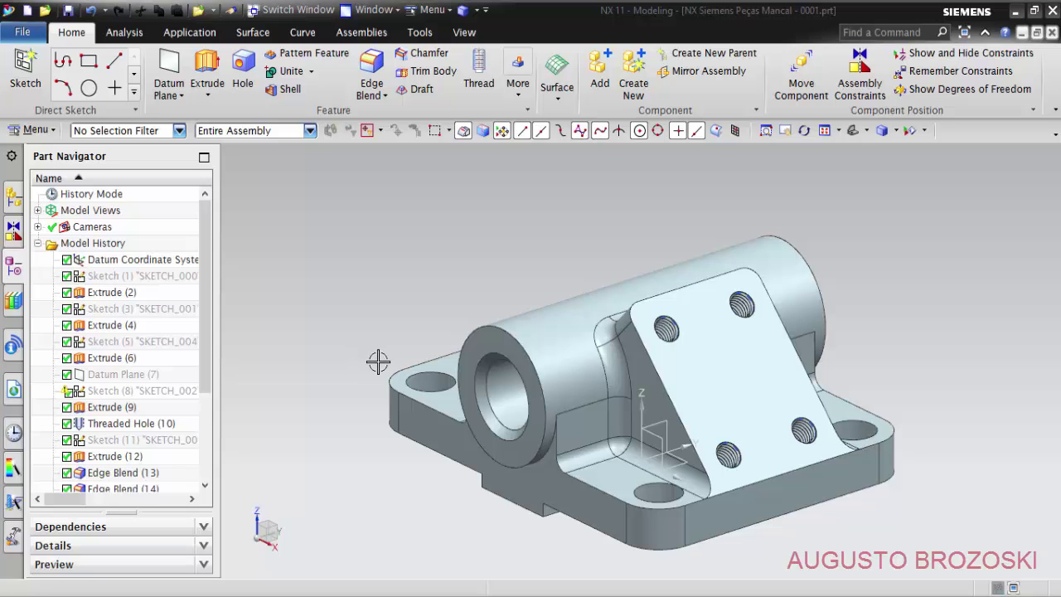
Step: Orbit and zoom the bearing housing, then switch to the Mancal 0001.prt drawing sheet
{"action": "middle_click_drag", "start_coordinate": [550, 349], "coordinate": [611, 323]}
{"action": "scroll", "coordinate": [680, 326], "scroll_direction": "up", "scroll_amount": 3}
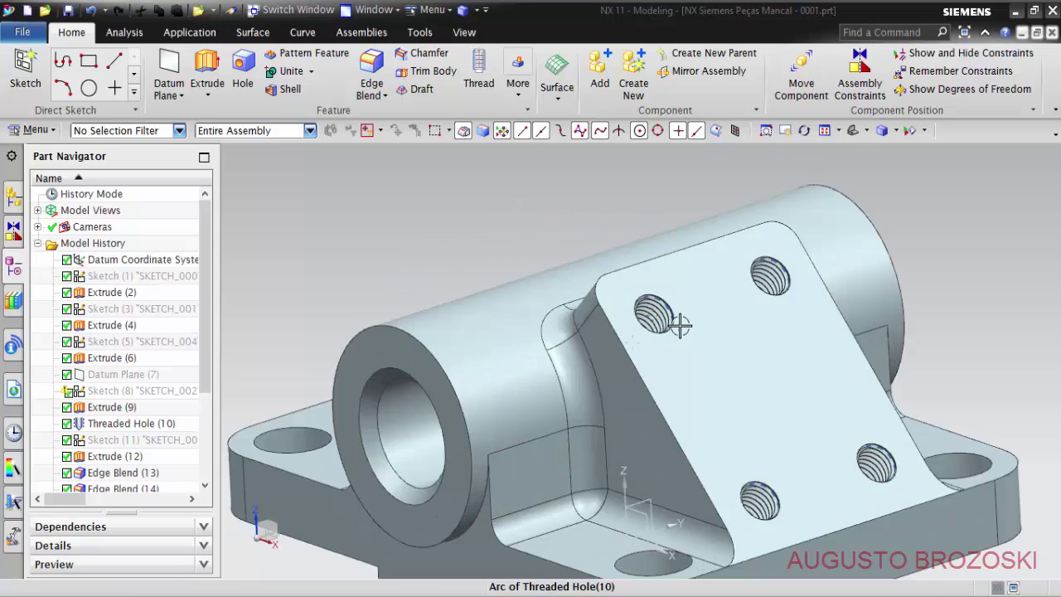
{"action": "left_click", "coordinate": [290, 10]}
{"action": "left_click", "coordinate": [558, 232]}
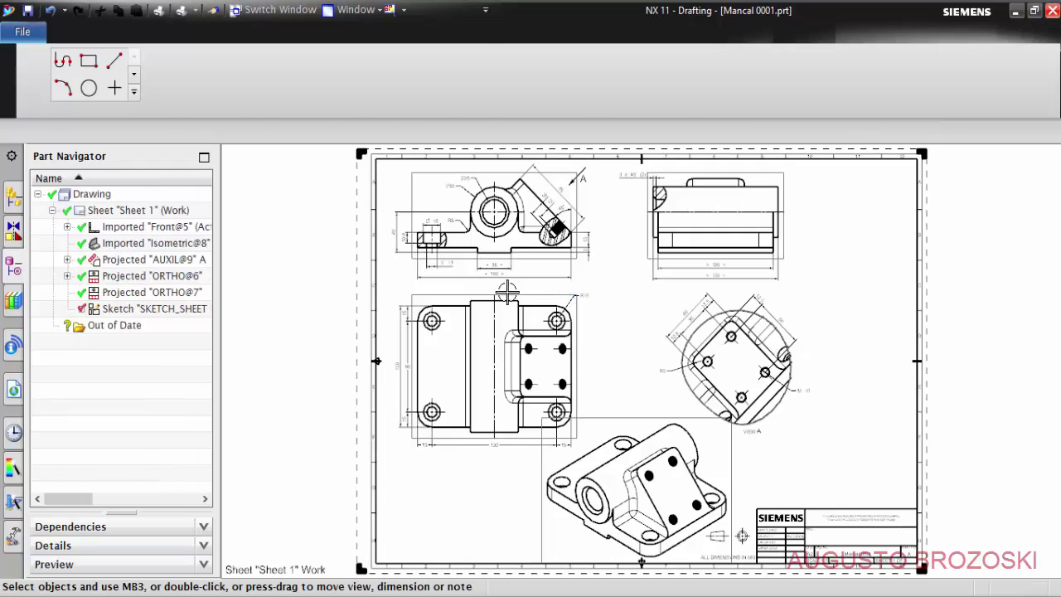
{"action": "scroll", "coordinate": [508, 245], "scroll_direction": "up", "scroll_amount": 5}
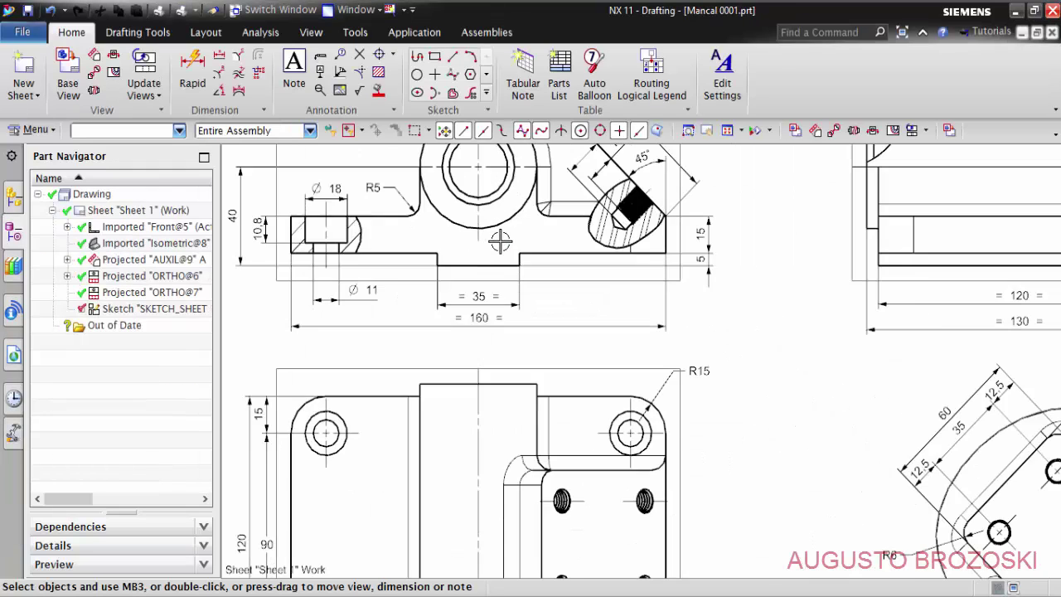
{"action": "scroll", "coordinate": [498, 392], "scroll_direction": "up", "scroll_amount": 2}
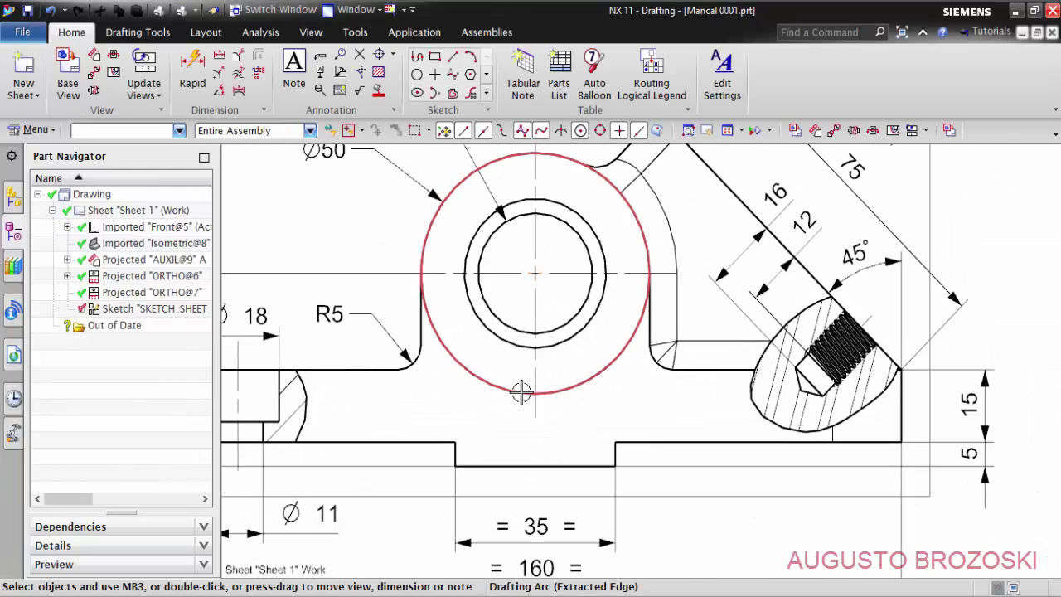
{"action": "scroll", "coordinate": [579, 393], "scroll_direction": "down", "scroll_amount": 1}
{"action": "scroll", "coordinate": [607, 393], "scroll_direction": "down", "scroll_amount": 2}
{"action": "scroll", "coordinate": [746, 383], "scroll_direction": "up", "scroll_amount": 5}
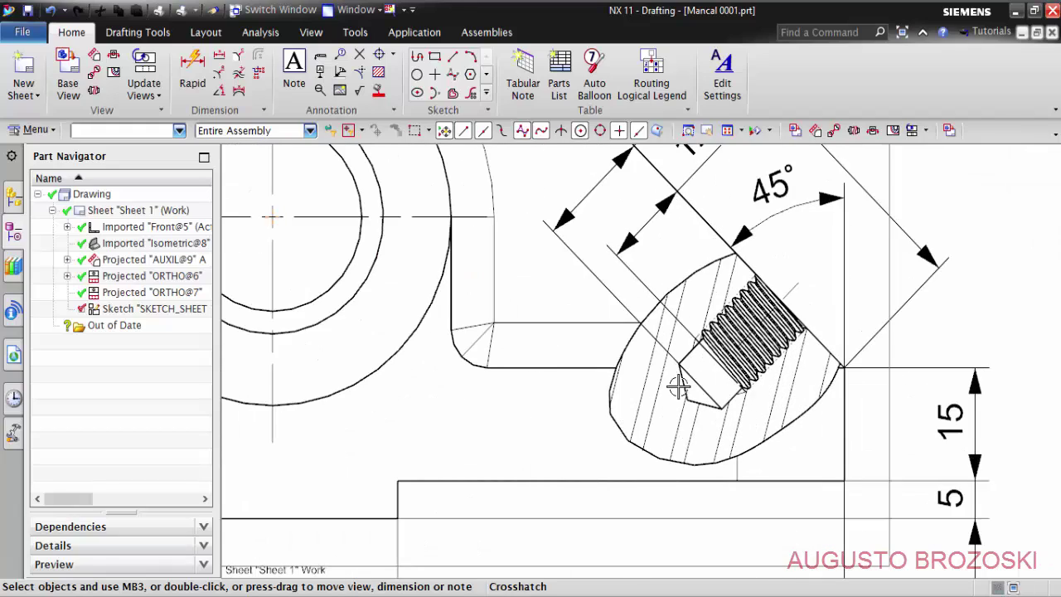
{"action": "scroll", "coordinate": [398, 406], "scroll_direction": "down", "scroll_amount": 5}
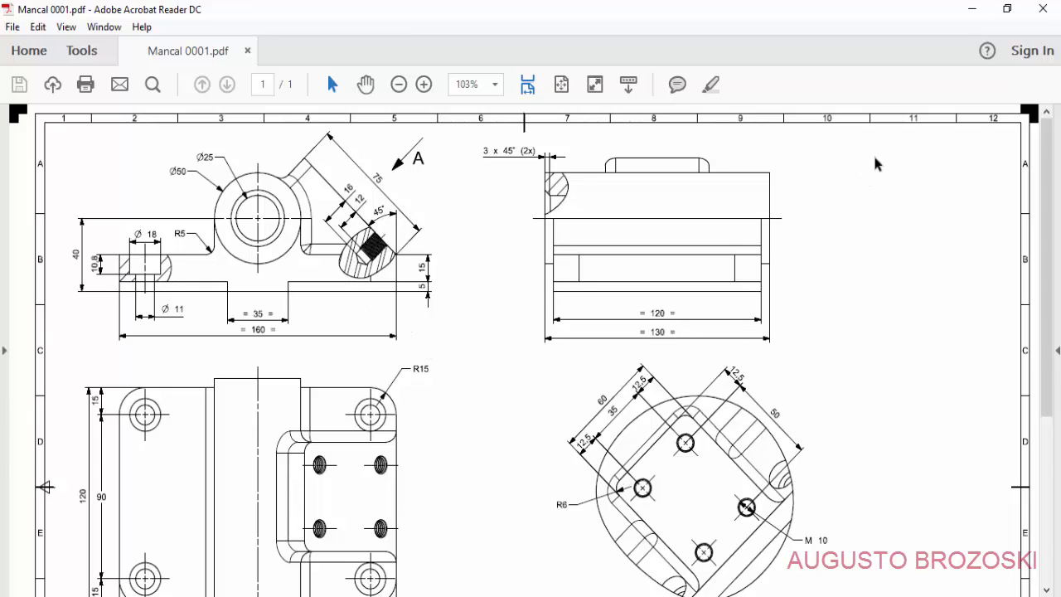
{"action": "left_click", "coordinate": [972, 10]}
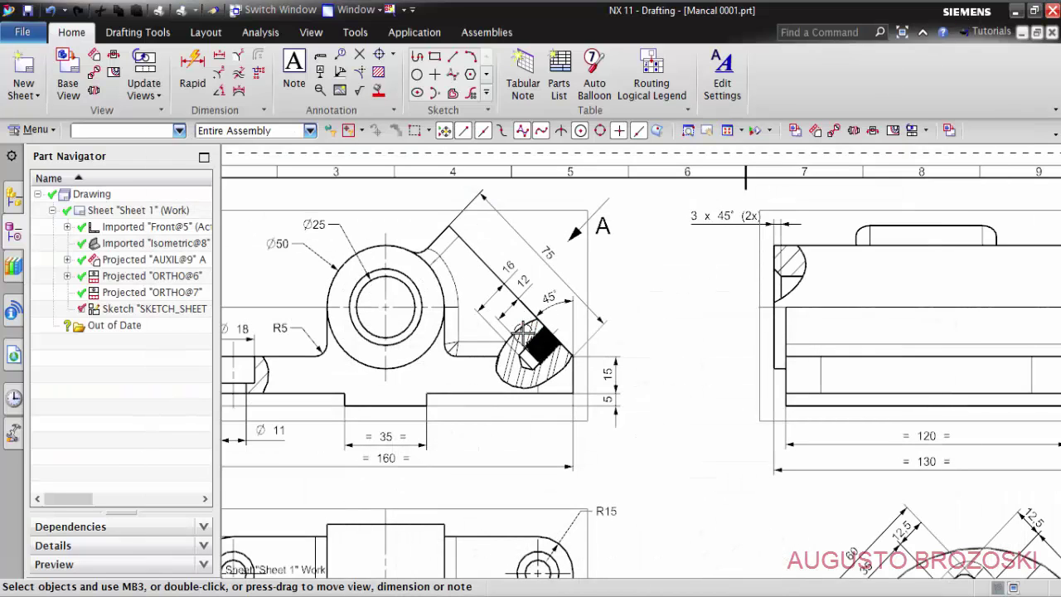
Step: Switch back to the 3D bearing housing model window
{"action": "left_click", "coordinate": [267, 10]}
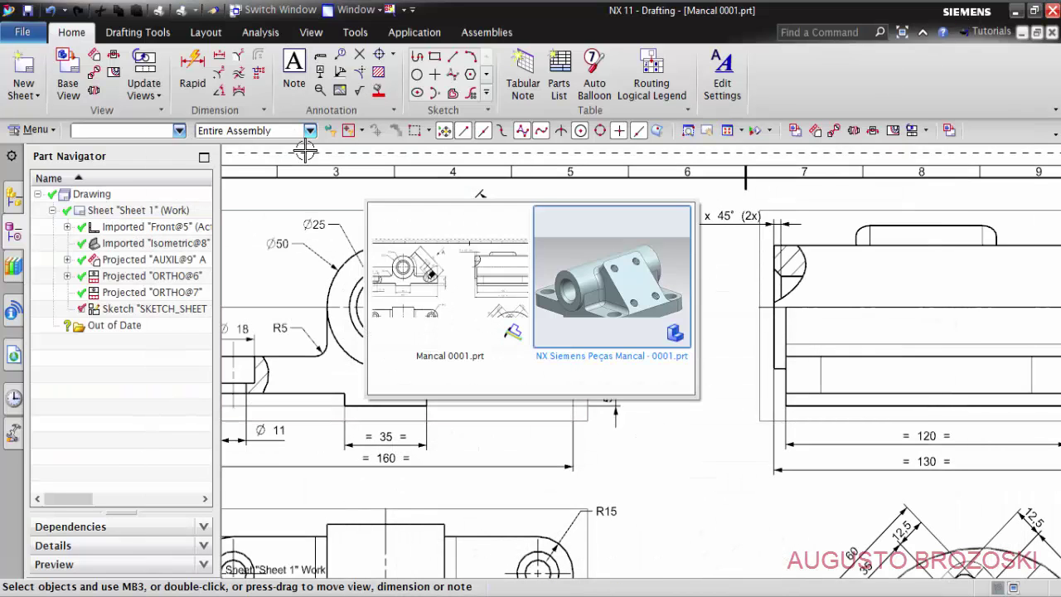
{"action": "left_click", "coordinate": [583, 266]}
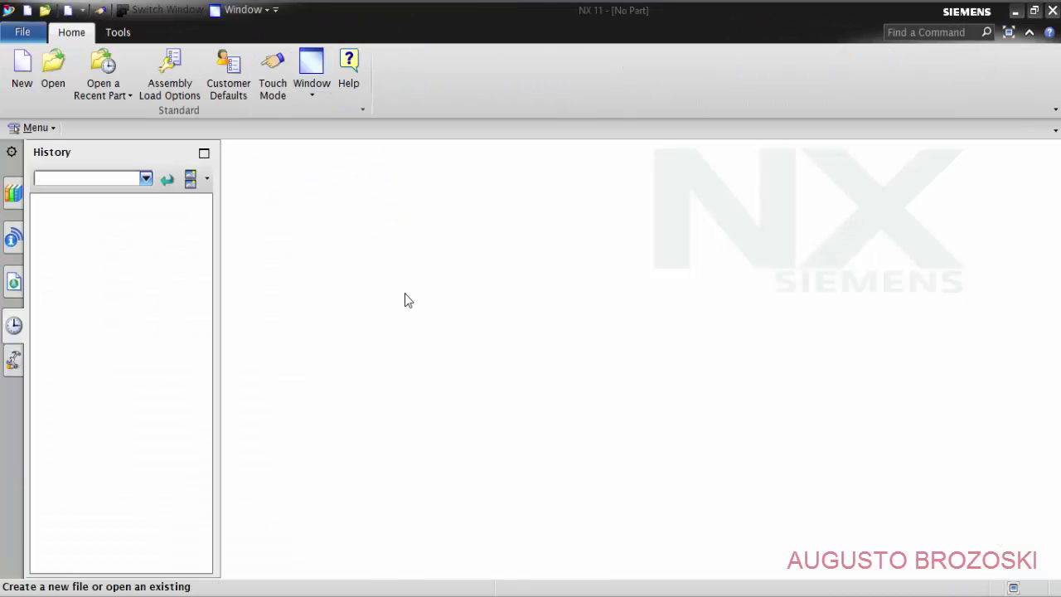
Step: Create a new Model part named Mancal 0001.prt in the Mancal Video 0001 folder
{"action": "left_click", "coordinate": [22, 66]}
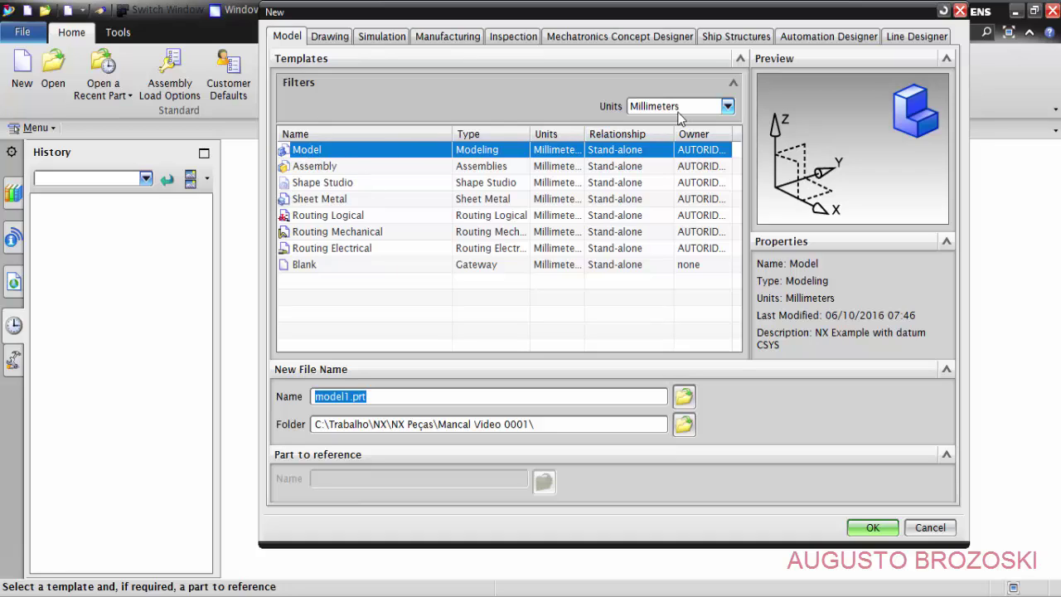
{"action": "left_click", "coordinate": [349, 398]}
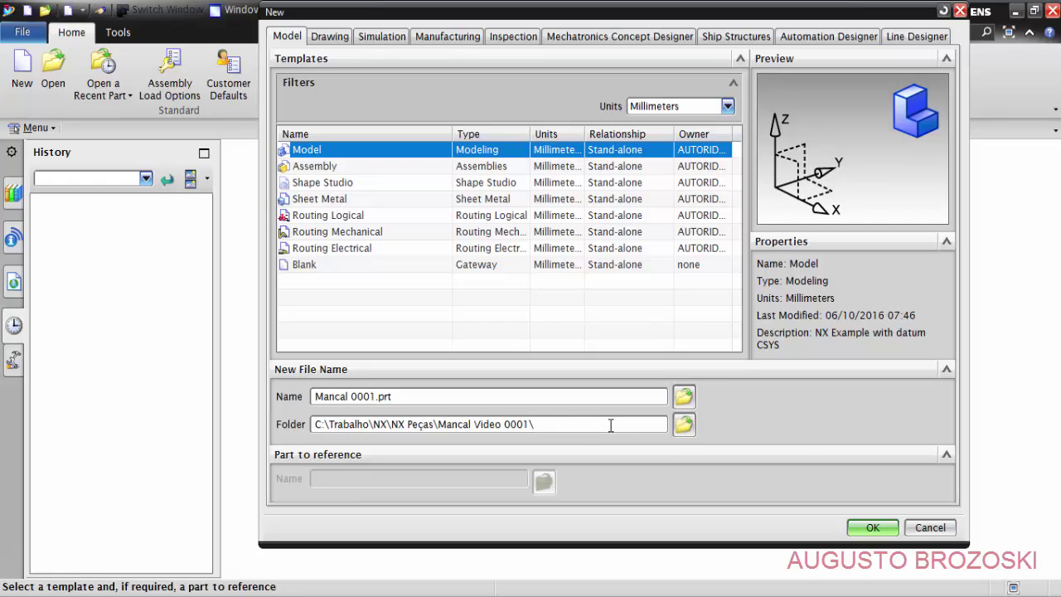
{"action": "left_click", "coordinate": [684, 425]}
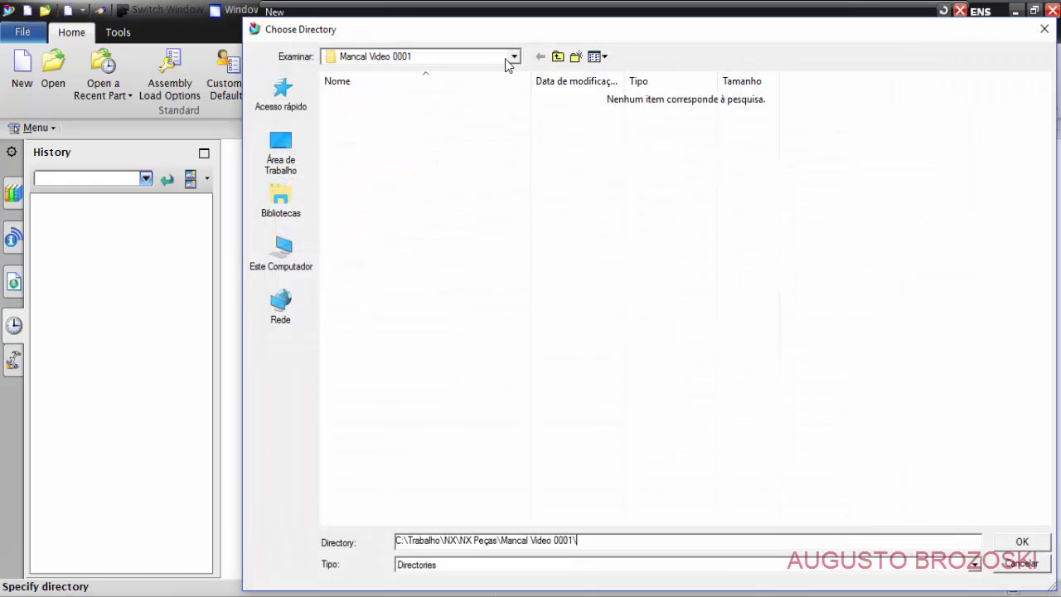
{"action": "left_click", "coordinate": [1020, 542]}
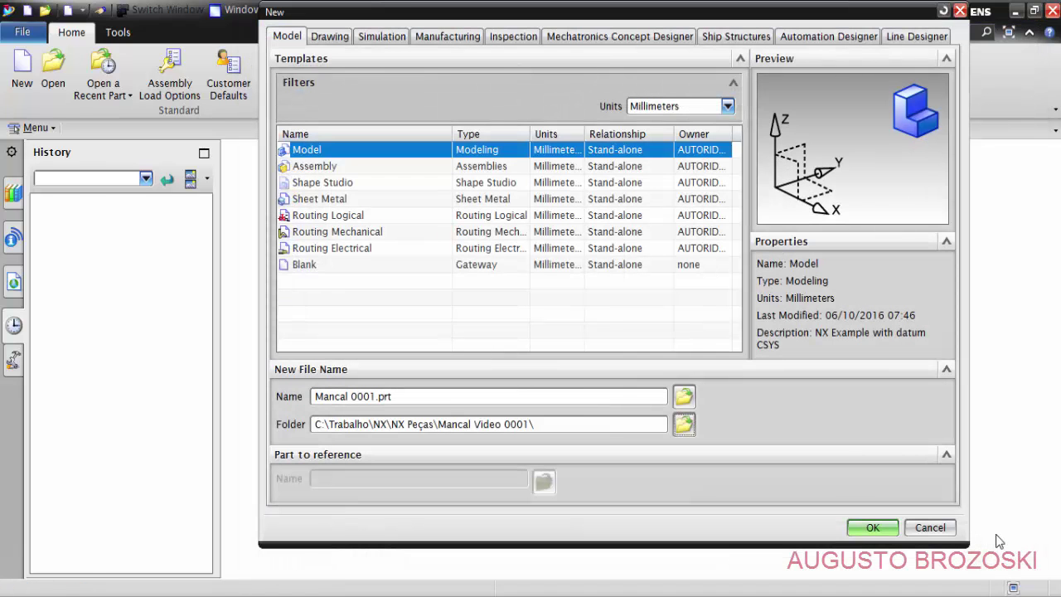
{"action": "left_click", "coordinate": [875, 528]}
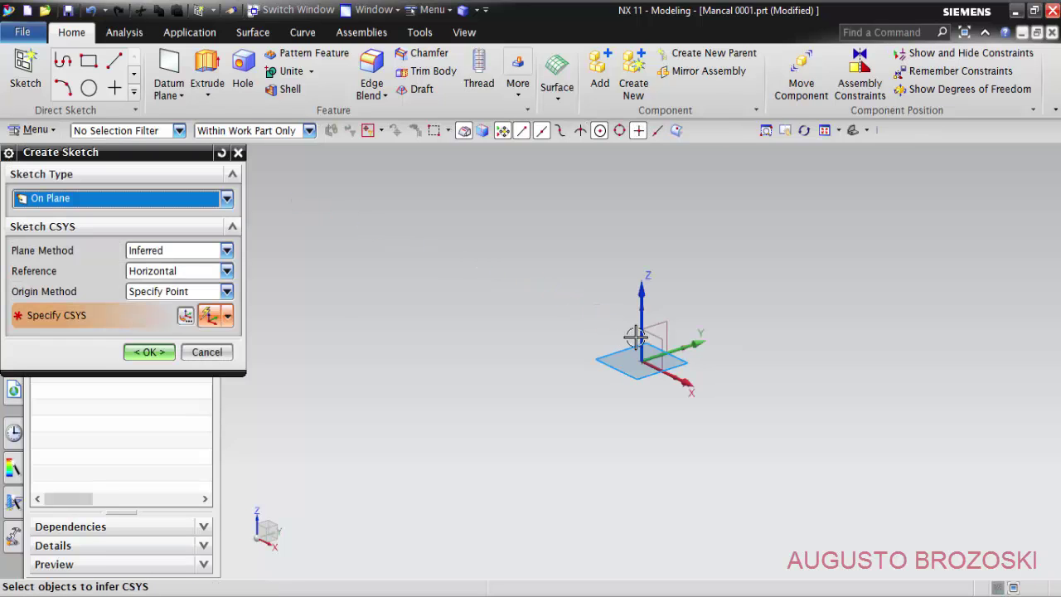
Step: Place Sketch (1) on the XZ datum plane and bring up the Mancal 0001.pdf drawing
{"action": "left_click", "coordinate": [661, 341]}
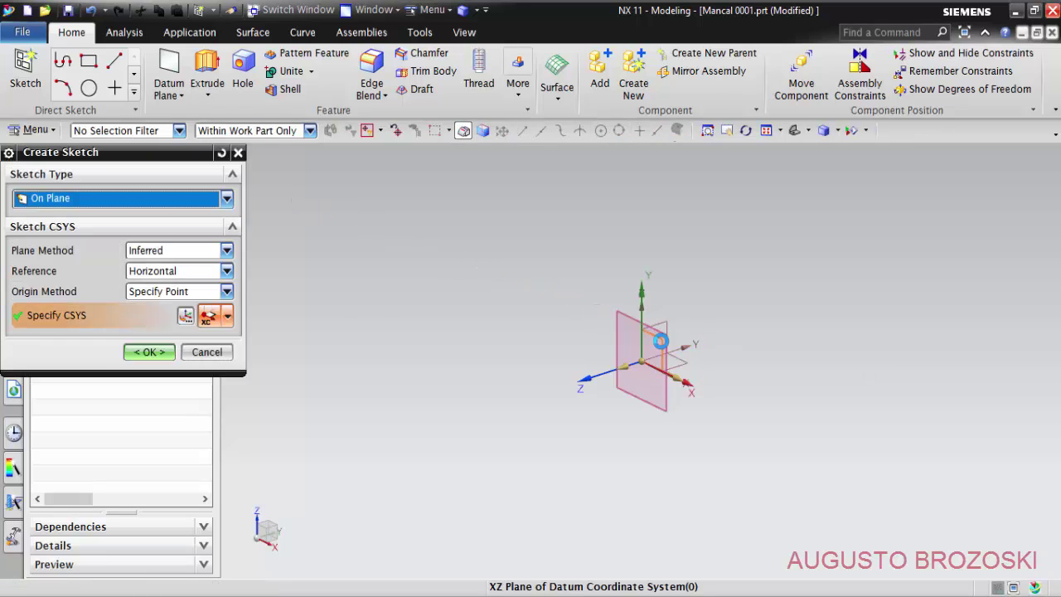
{"action": "left_click", "coordinate": [169, 356]}
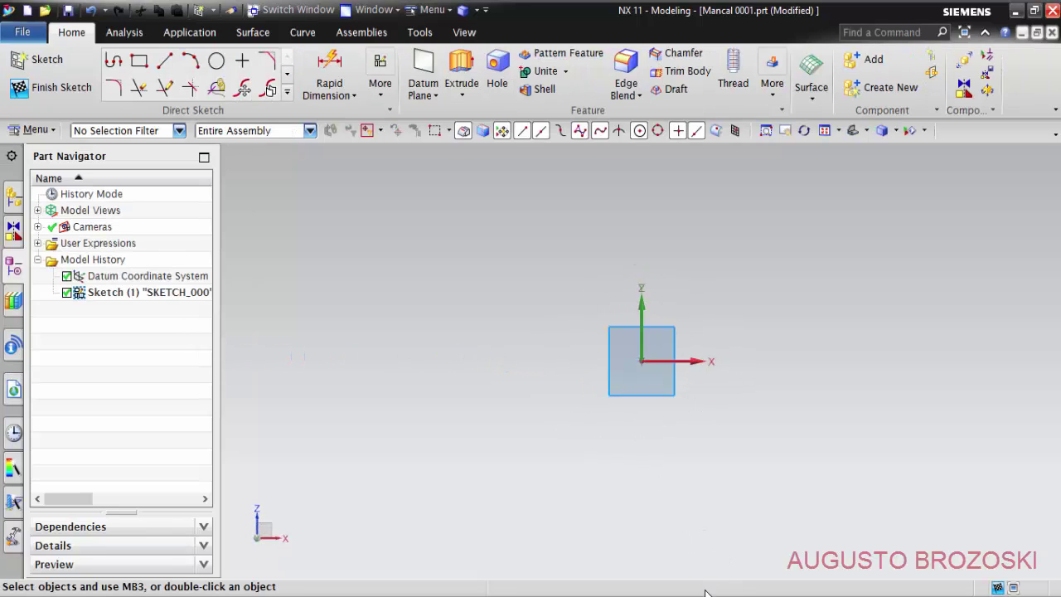
{"action": "key", "text": "alt+Tab"}
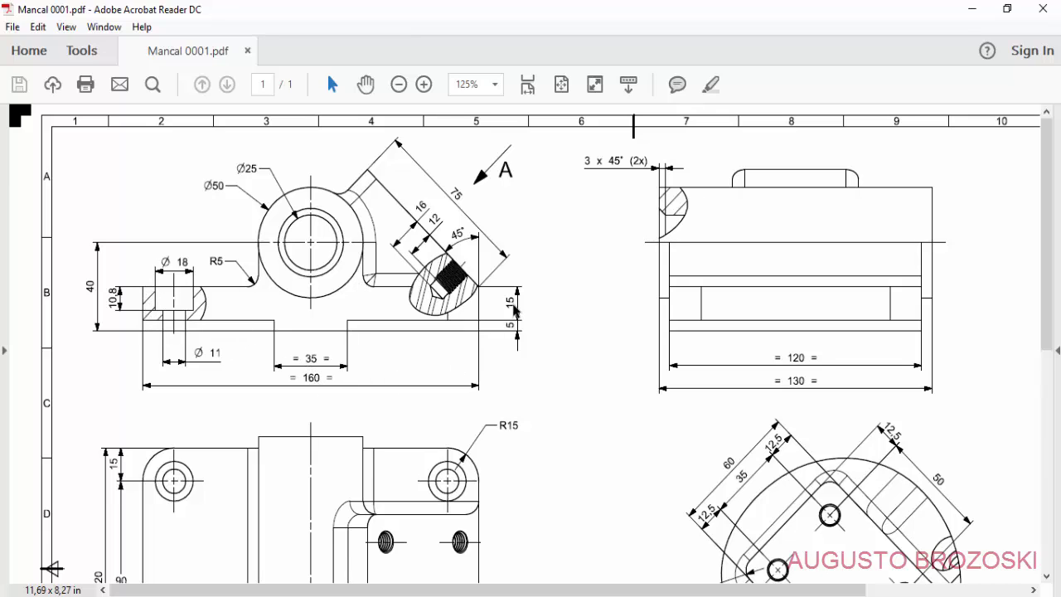
Step: Back in NX, start the Profile outline: base line, 7.9 step, 38 ledge, 12 riser, top line
{"action": "left_click", "coordinate": [973, 9]}
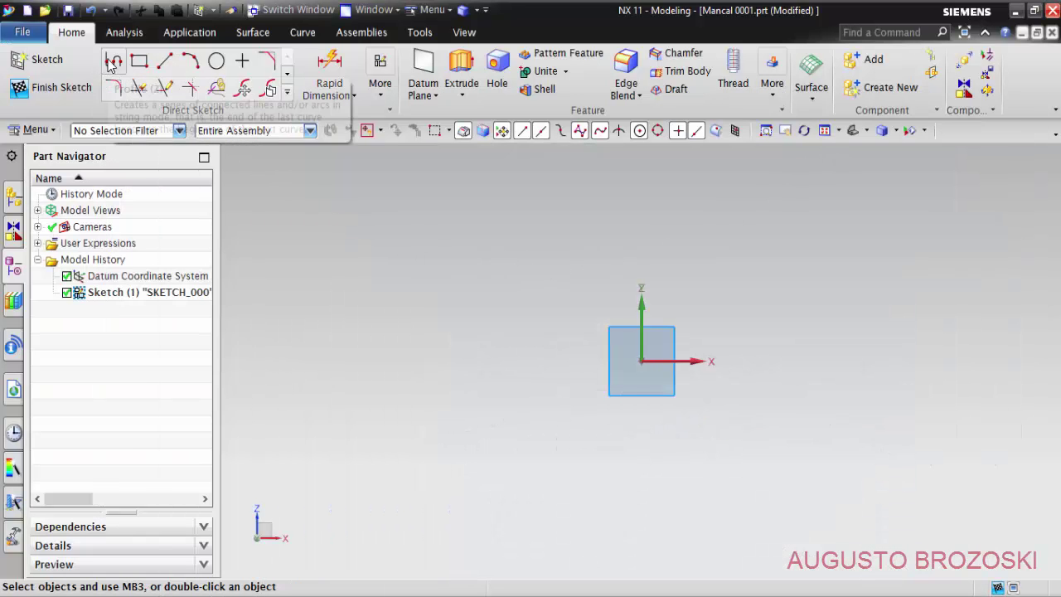
{"action": "left_click", "coordinate": [113, 61]}
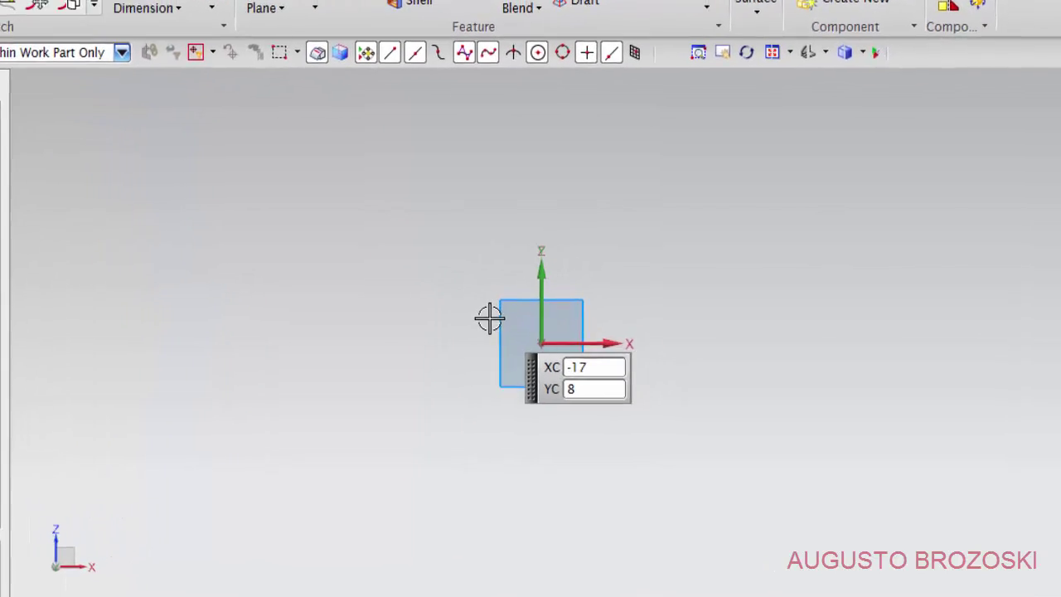
{"action": "left_click", "coordinate": [436, 319]}
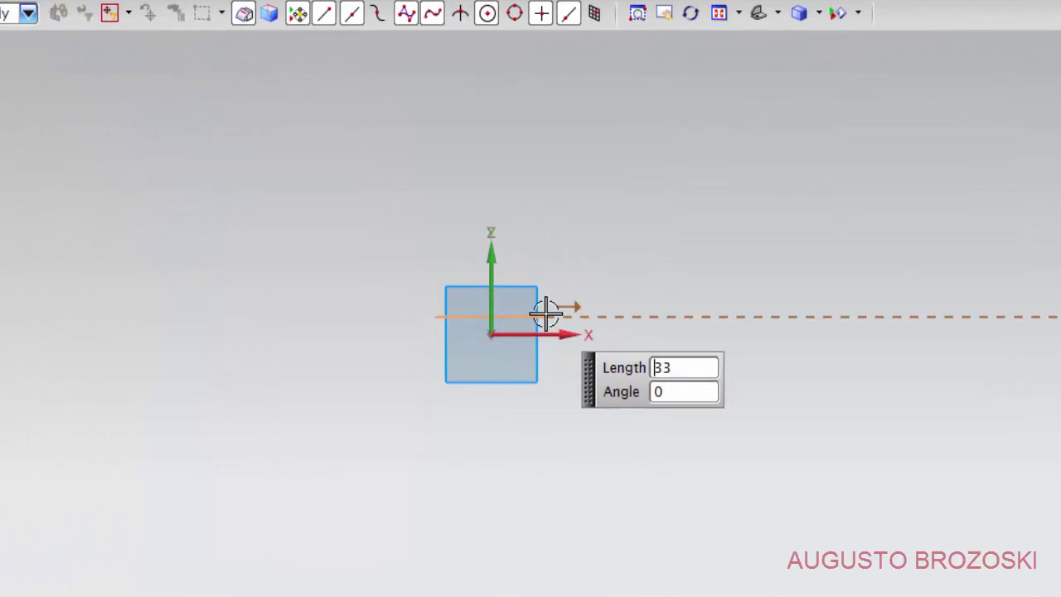
{"action": "left_click", "coordinate": [544, 316]}
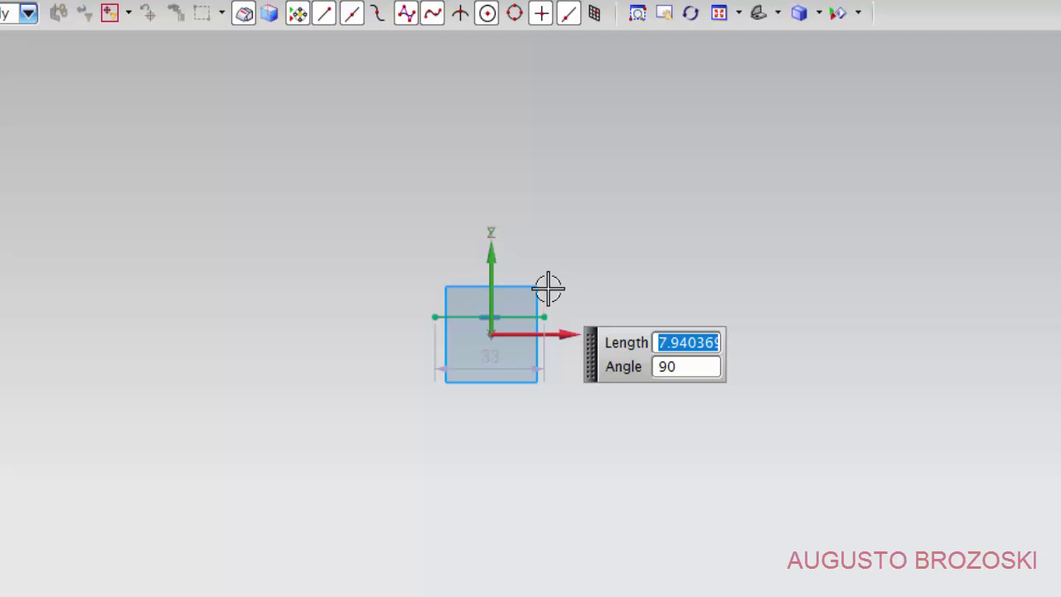
{"action": "left_click", "coordinate": [545, 288]}
{"action": "type", "text": "38"}
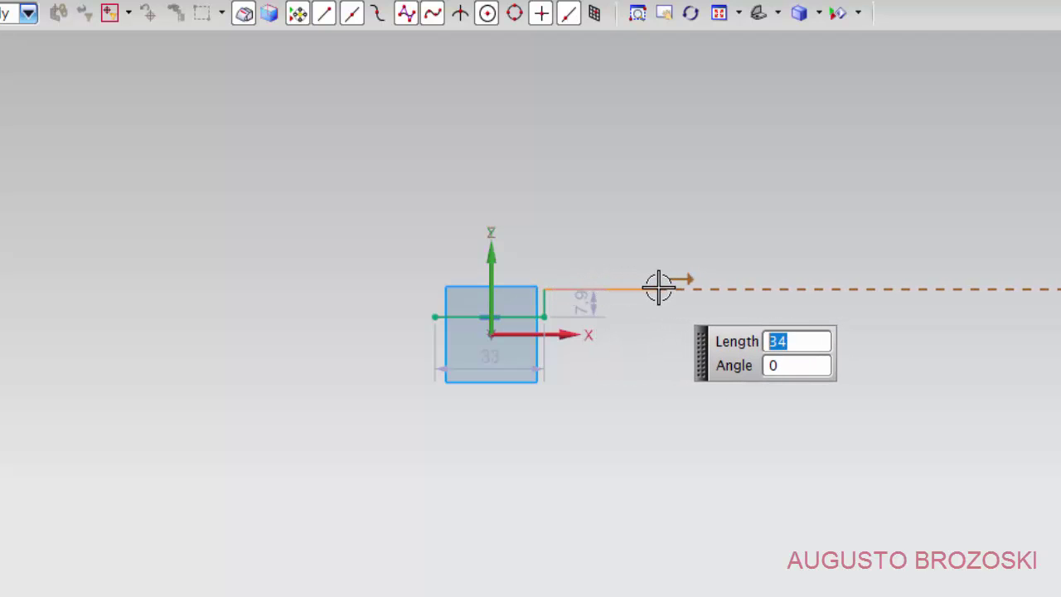
{"action": "left_click", "coordinate": [658, 289]}
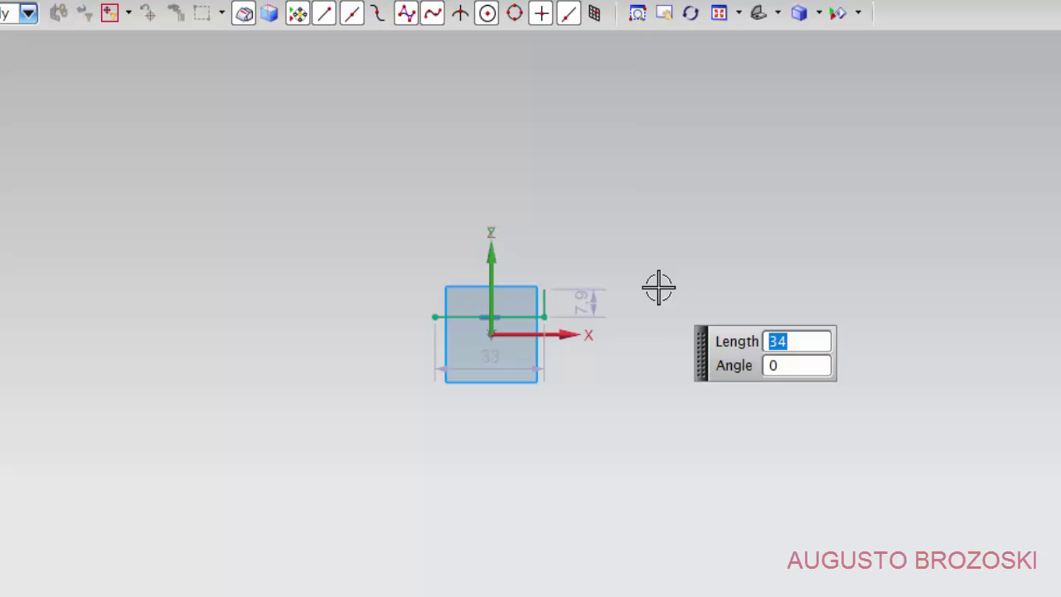
{"action": "left_click", "coordinate": [656, 247]}
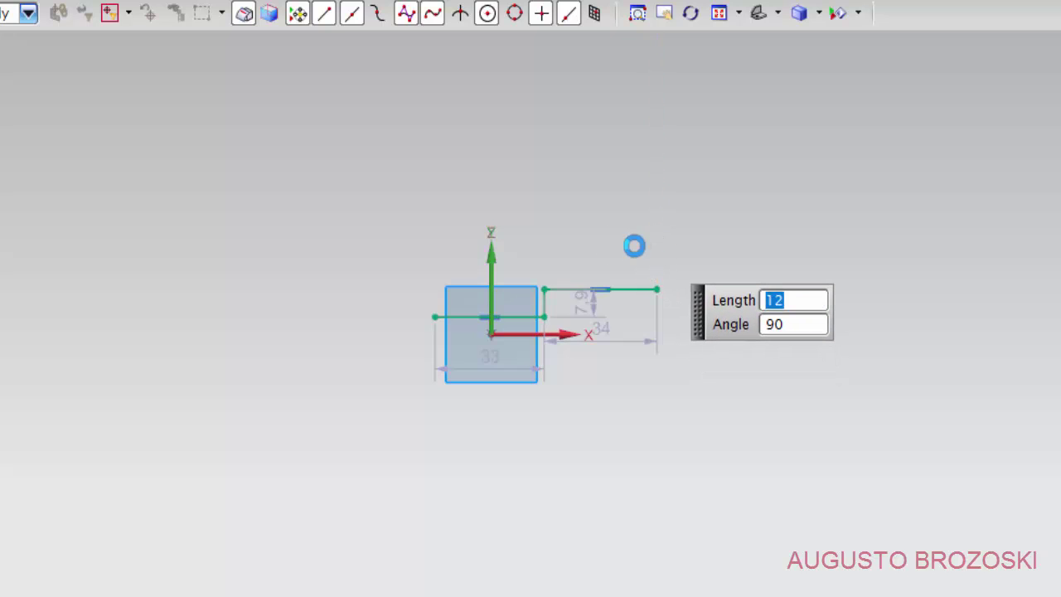
{"action": "left_click", "coordinate": [349, 247]}
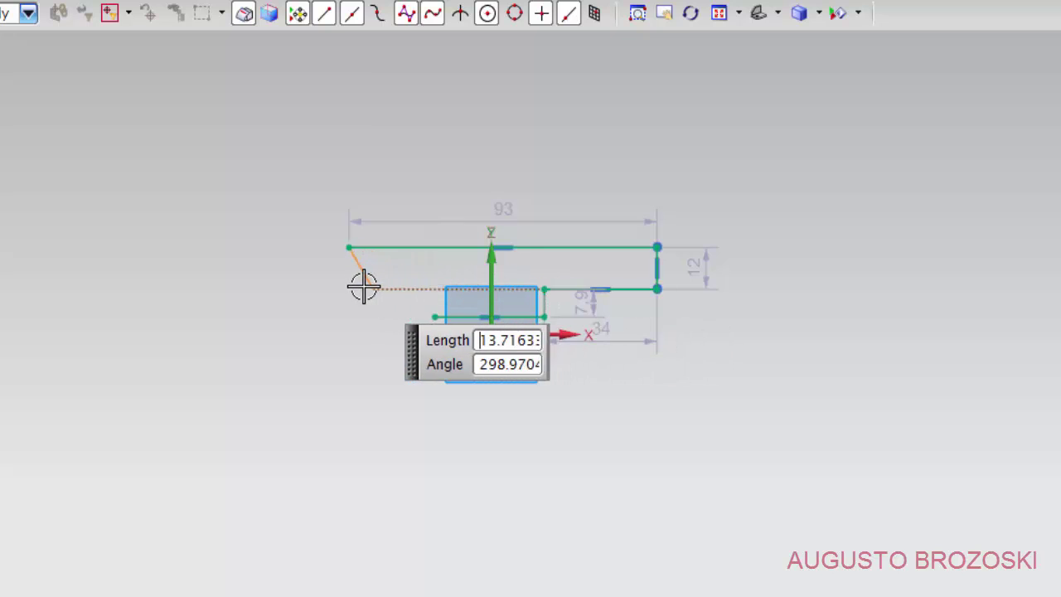
Step: Close the outline with the 12 left side, 26 and 7 segments, then end the chain
{"action": "left_click", "coordinate": [349, 288]}
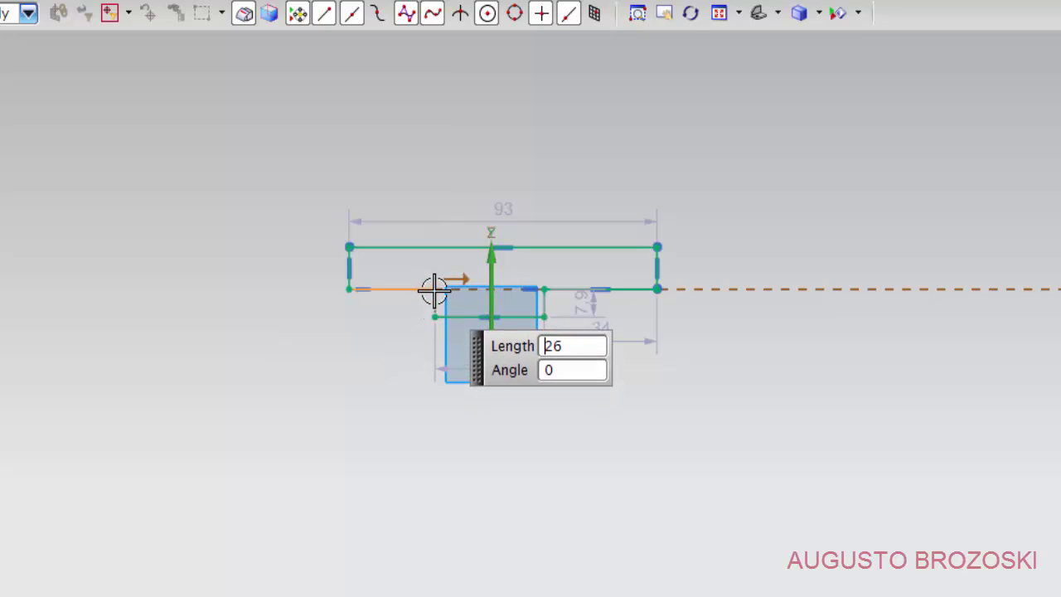
{"action": "scroll", "coordinate": [439, 294], "scroll_direction": "up", "scroll_amount": 5}
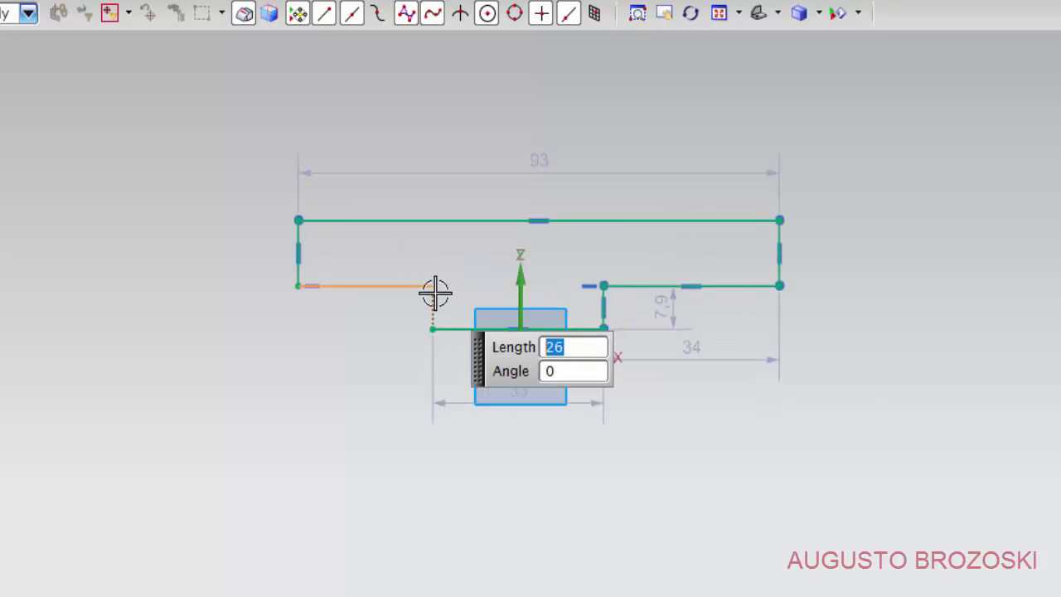
{"action": "type", "text": "26"}
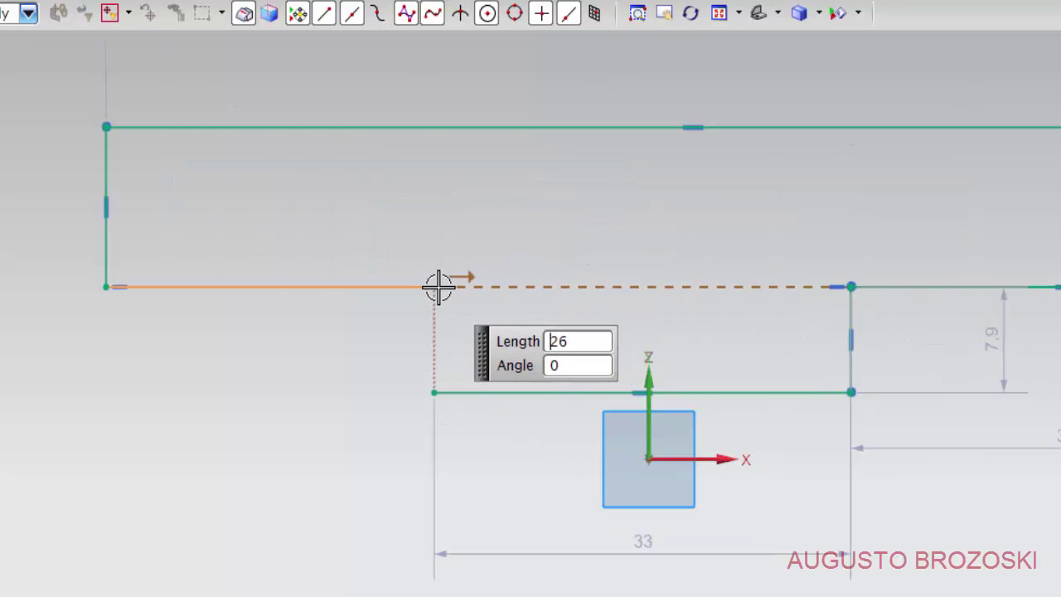
{"action": "key", "text": "Return"}
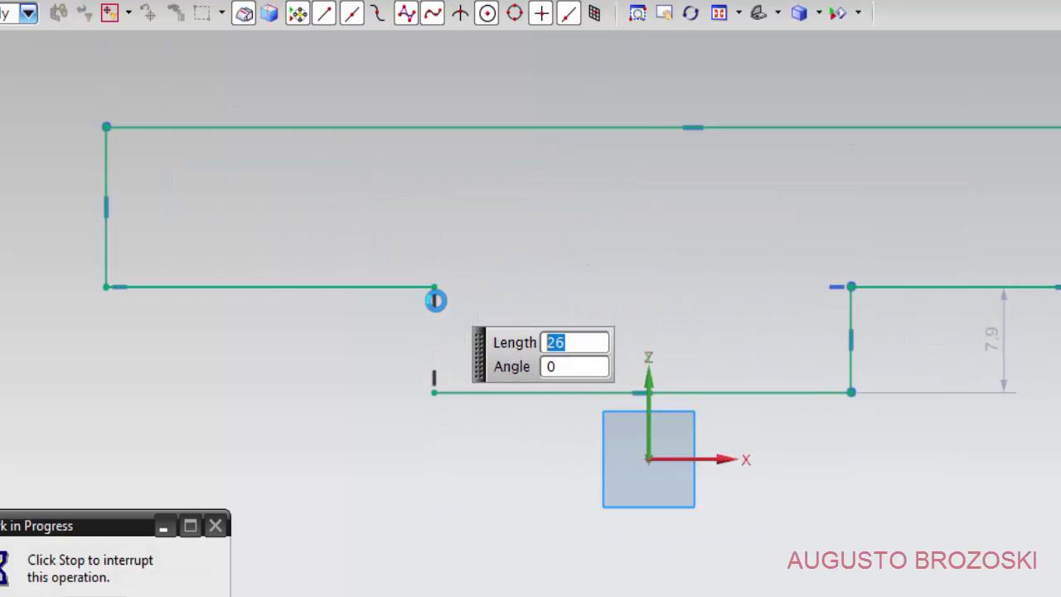
{"action": "left_click", "coordinate": [433, 391]}
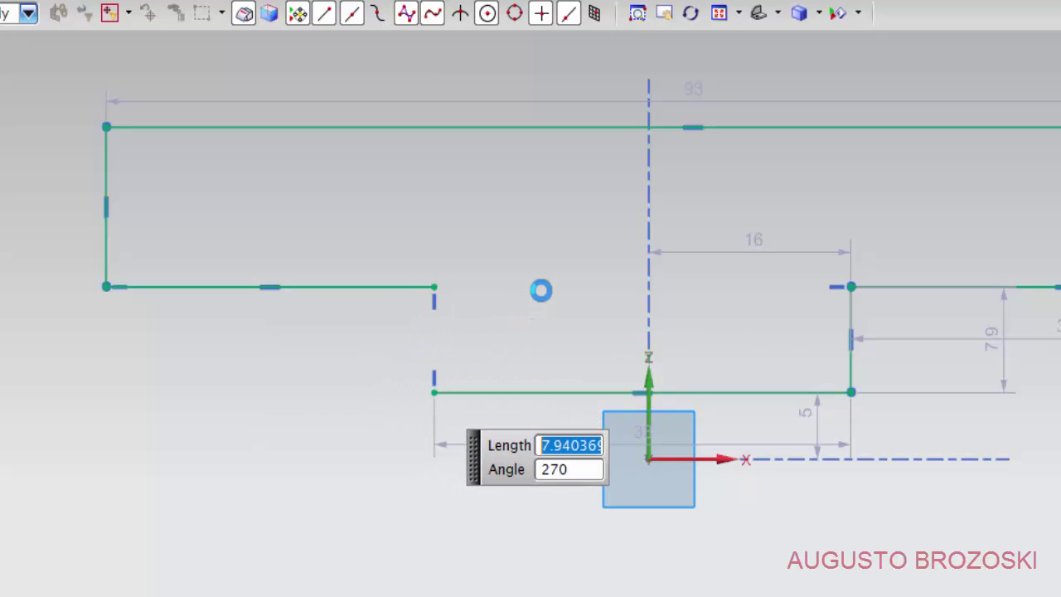
{"action": "type", "text": "7"}
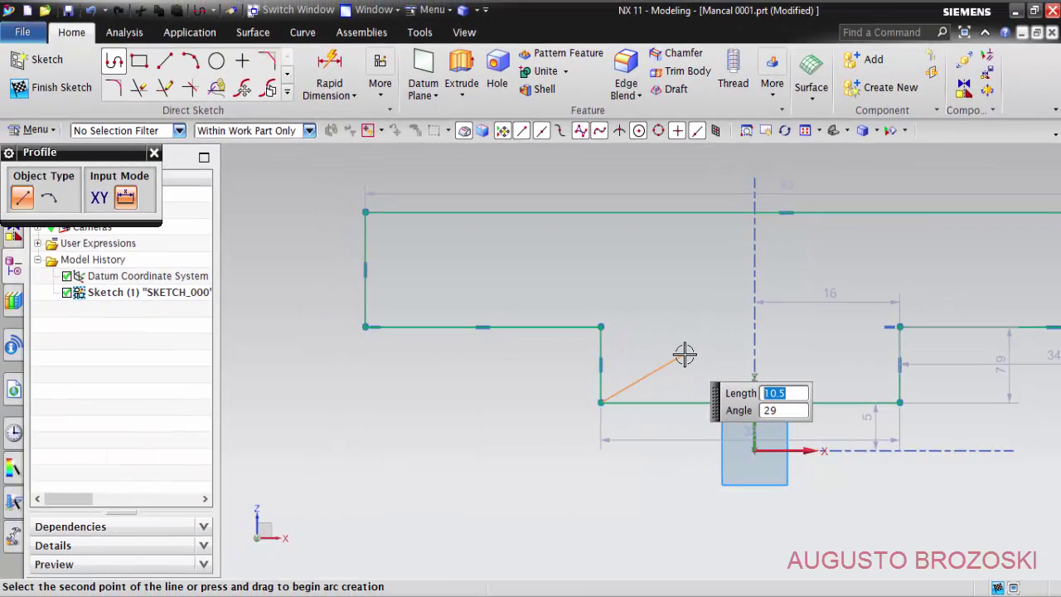
{"action": "middle_click", "coordinate": [672, 353]}
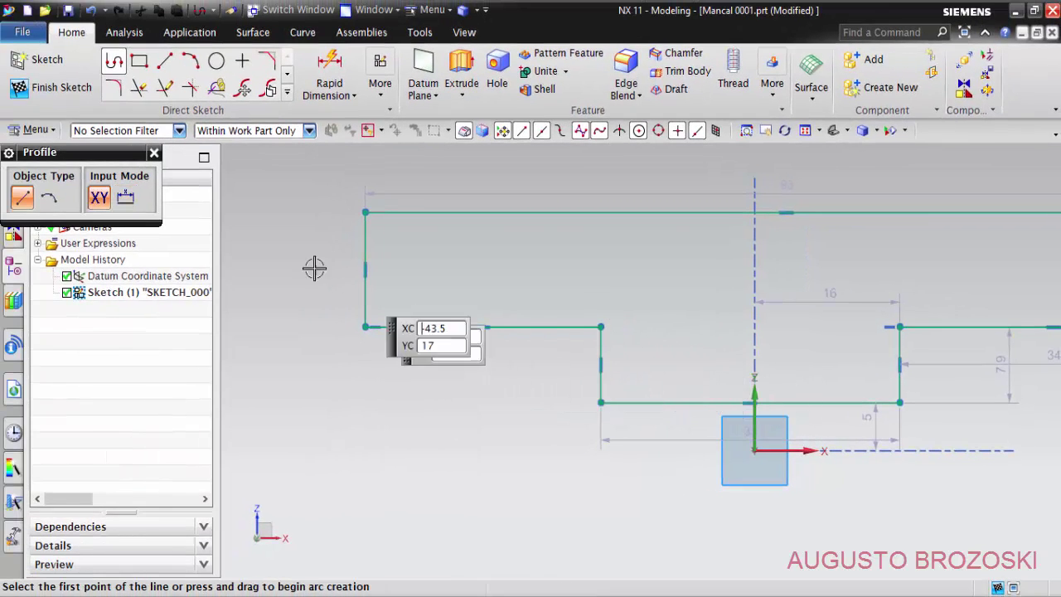
{"action": "left_click", "coordinate": [154, 153]}
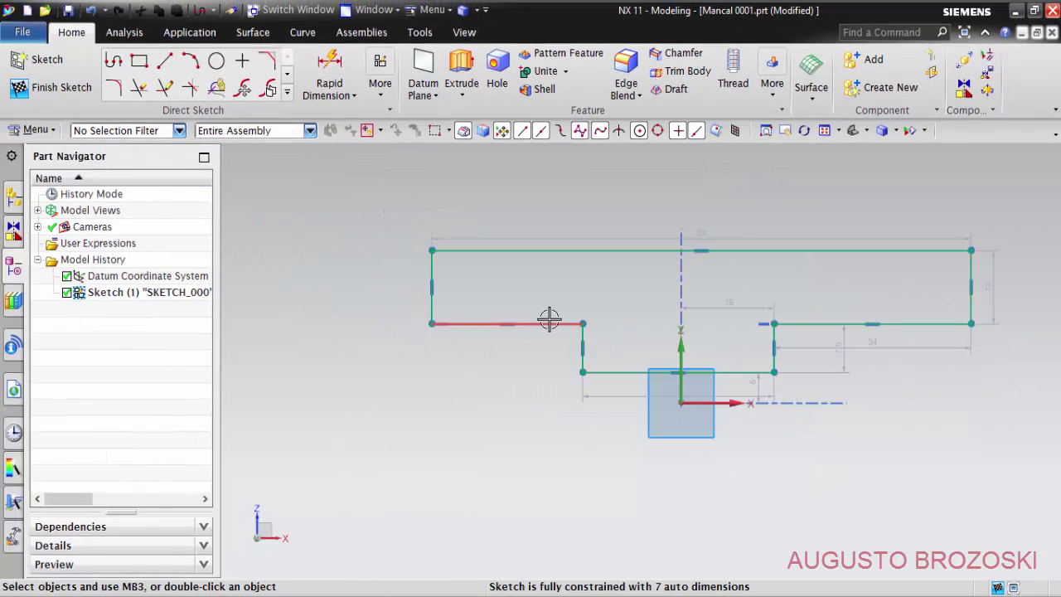
Step: Make the bottom line's midpoint coincident with the sketch origin
{"action": "scroll", "coordinate": [549, 315], "scroll_direction": "down", "scroll_amount": 2}
{"action": "scroll", "coordinate": [777, 367], "scroll_direction": "down", "scroll_amount": 1}
{"action": "scroll", "coordinate": [644, 367], "scroll_direction": "up", "scroll_amount": 3}
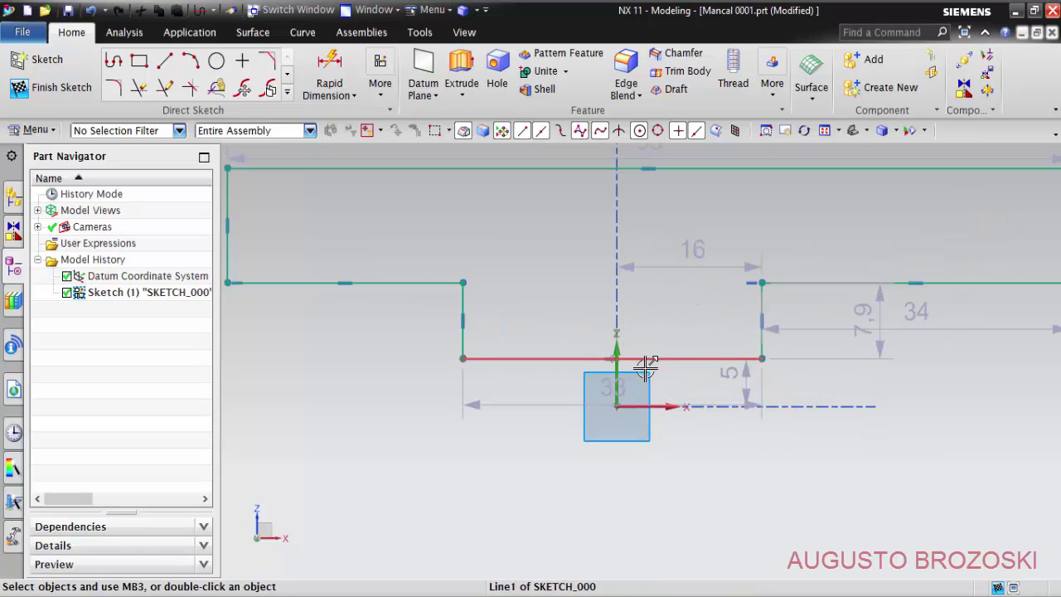
{"action": "scroll", "coordinate": [620, 379], "scroll_direction": "down", "scroll_amount": 1}
{"action": "scroll", "coordinate": [627, 379], "scroll_direction": "up", "scroll_amount": 3}
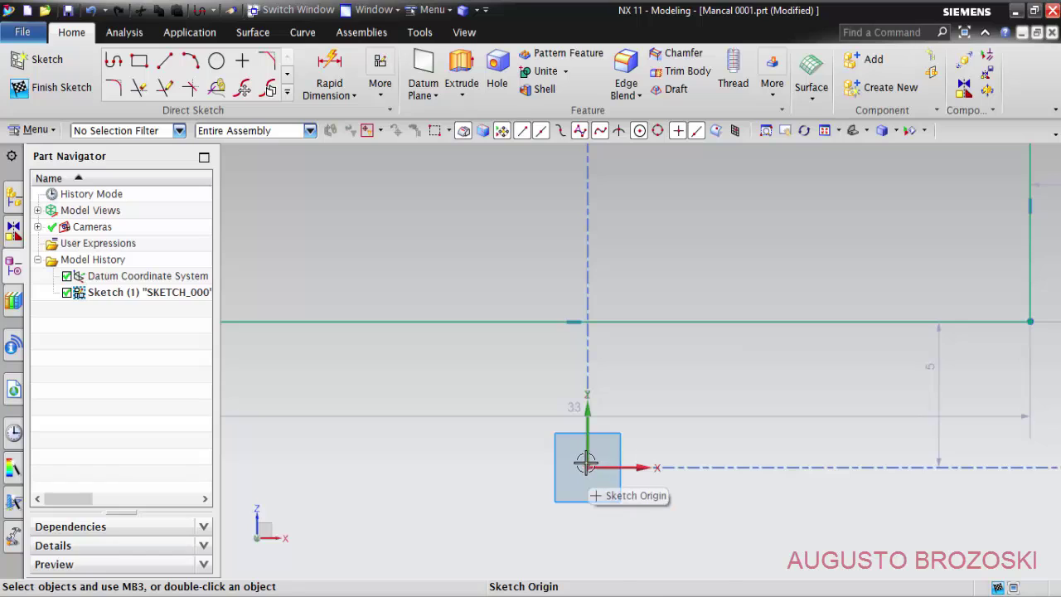
{"action": "left_click", "coordinate": [574, 321]}
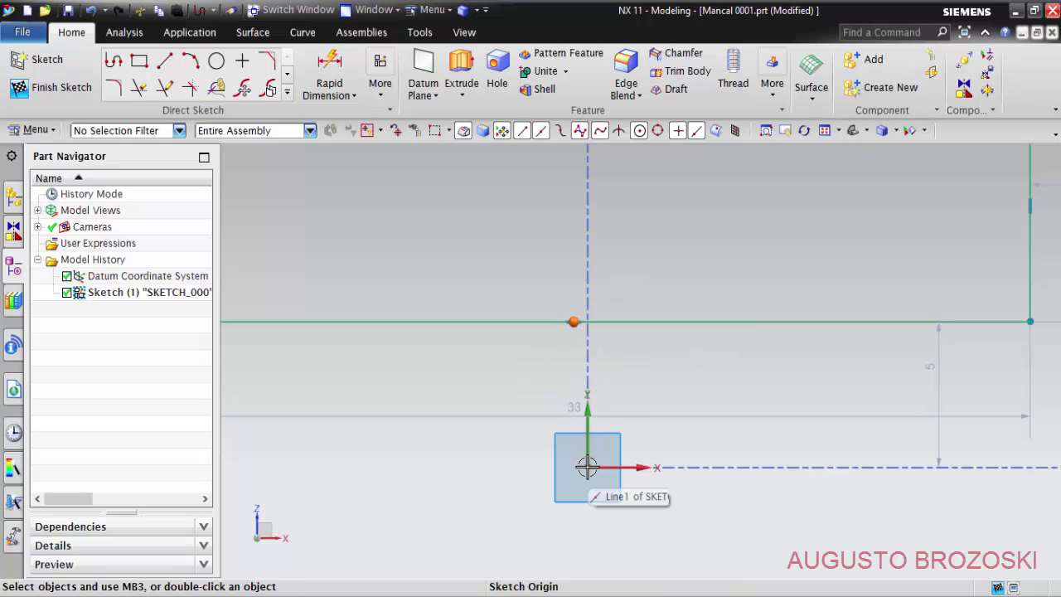
{"action": "left_click", "coordinate": [586, 467]}
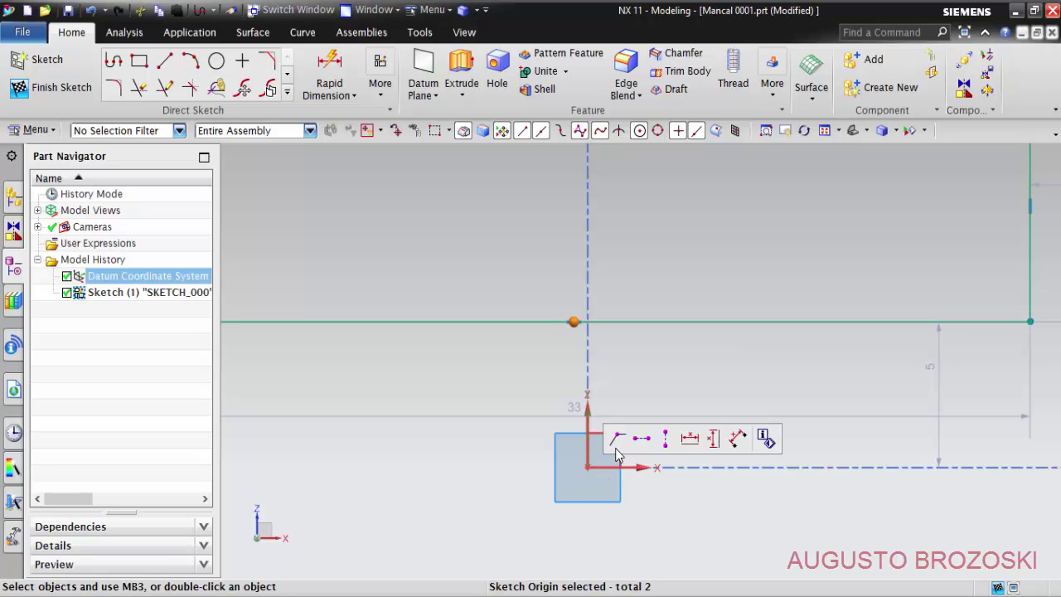
{"action": "left_click", "coordinate": [617, 442]}
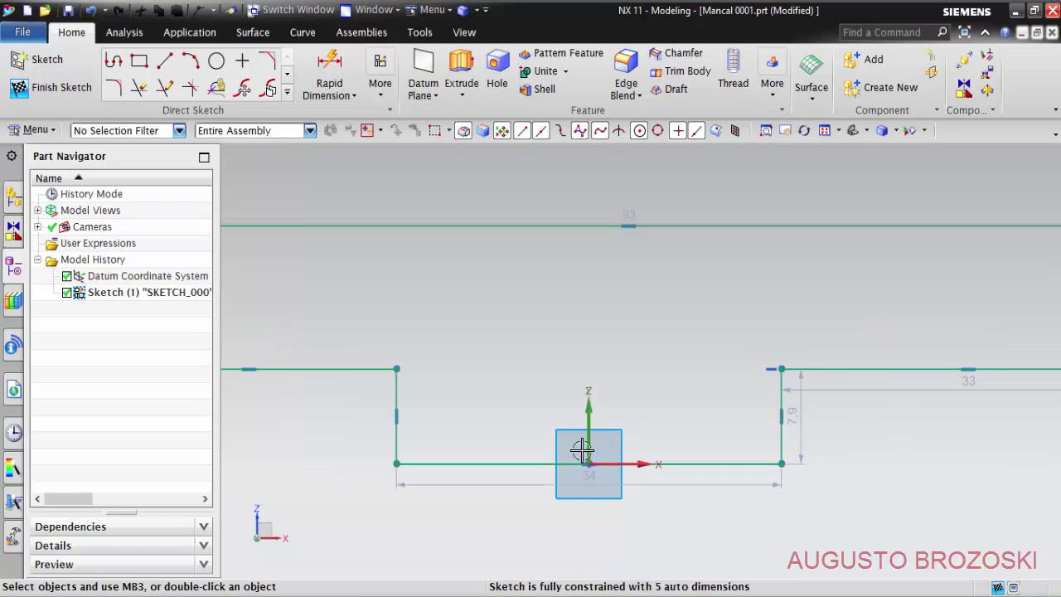
Step: Vertically align the top line's midpoint with the bottom line's midpoint
{"action": "scroll", "coordinate": [576, 451], "scroll_direction": "down", "scroll_amount": 1}
{"action": "scroll", "coordinate": [577, 451], "scroll_direction": "down", "scroll_amount": 2}
{"action": "scroll", "coordinate": [596, 364], "scroll_direction": "up", "scroll_amount": 1}
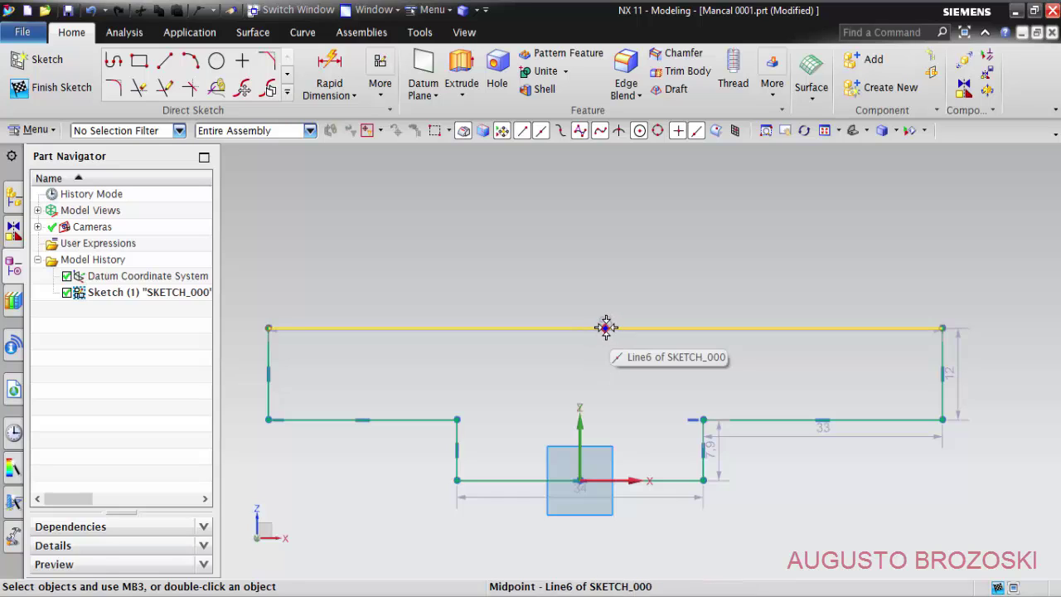
{"action": "left_click", "coordinate": [605, 328]}
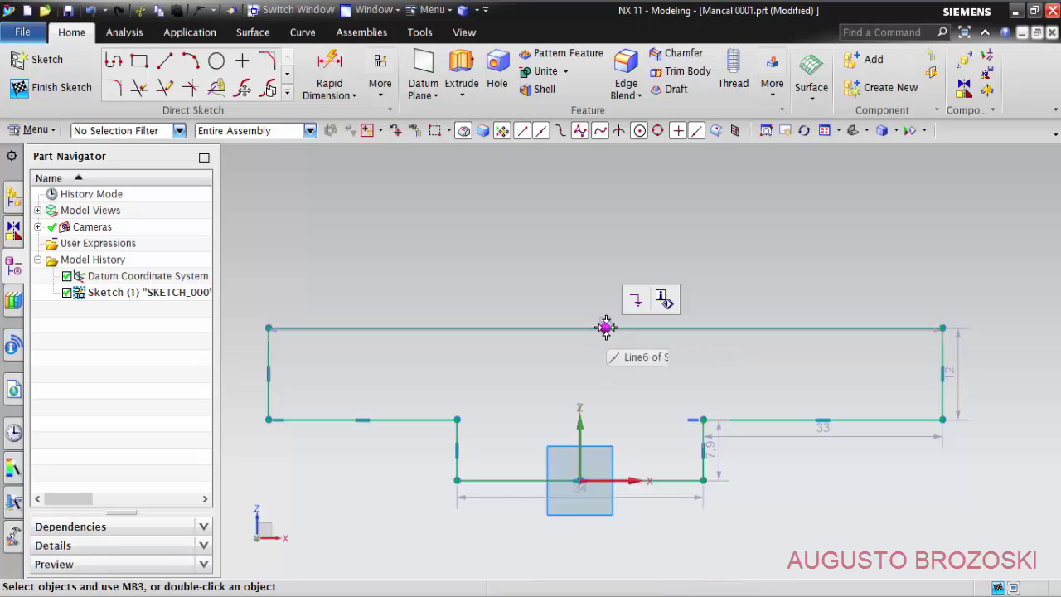
{"action": "left_click", "coordinate": [579, 480]}
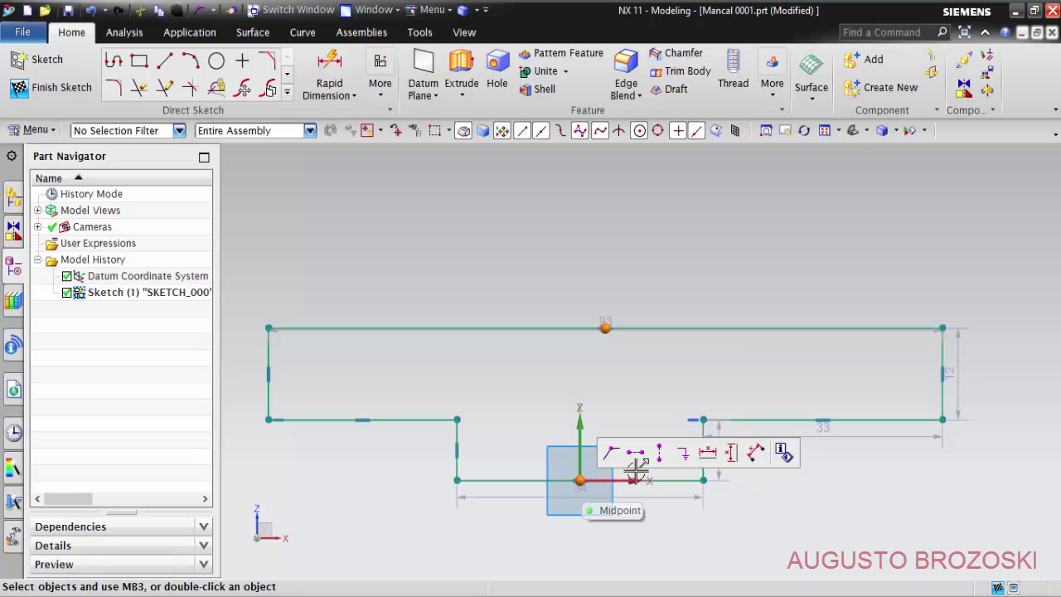
{"action": "left_click", "coordinate": [659, 452]}
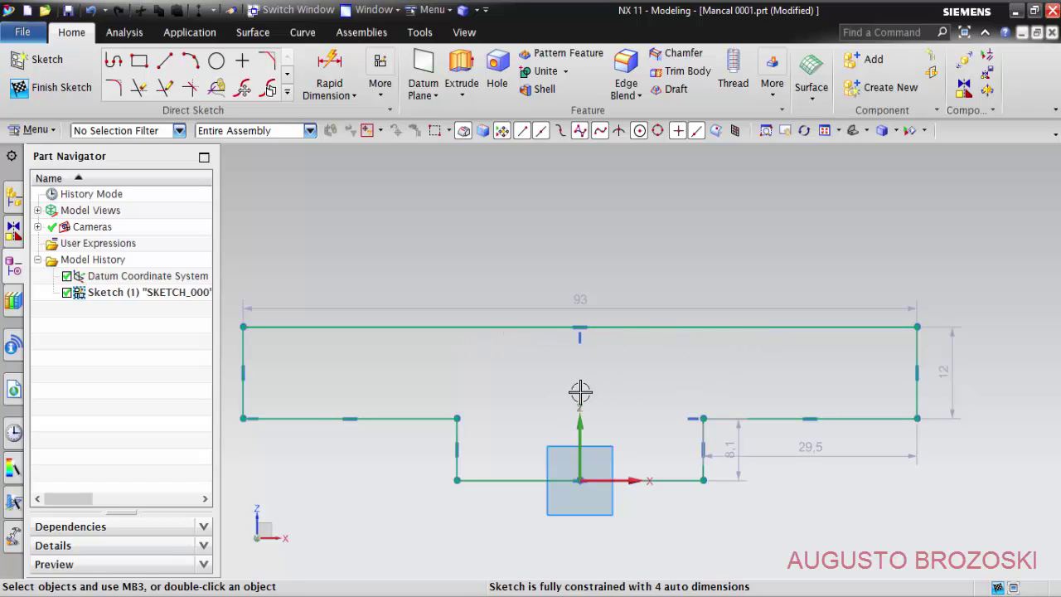
{"action": "scroll", "coordinate": [588, 391], "scroll_direction": "down", "scroll_amount": 1}
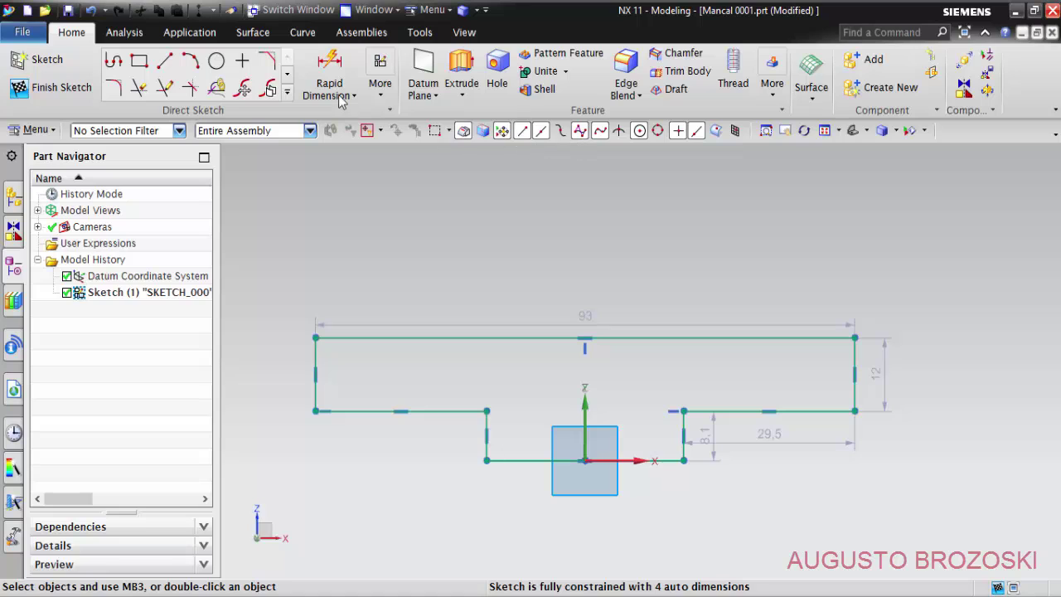
Step: Dimension the bottom line to 35 and the top line to 160
{"action": "left_click", "coordinate": [331, 88]}
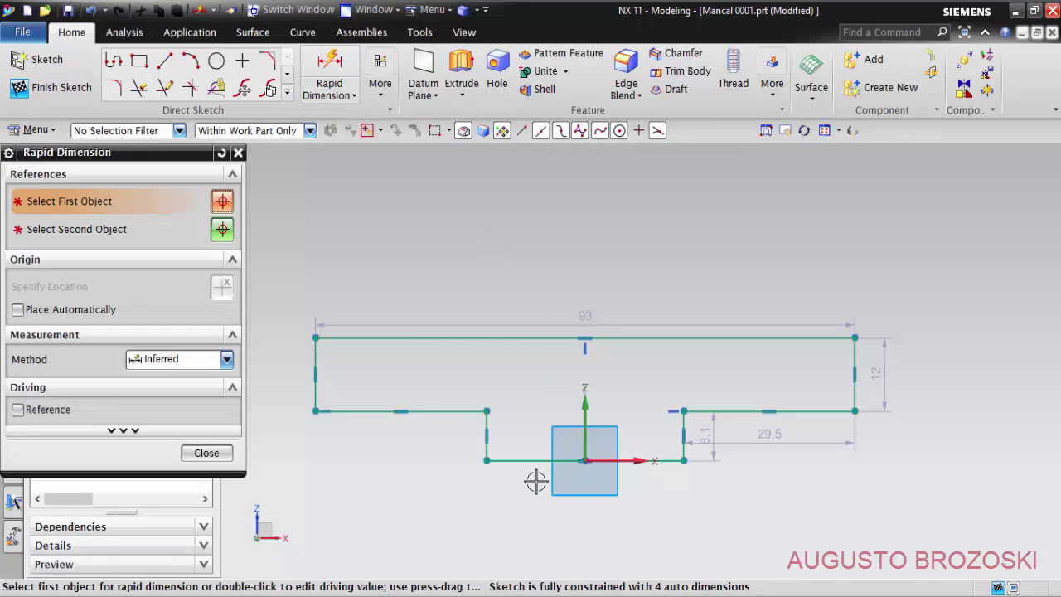
{"action": "left_click", "coordinate": [534, 463]}
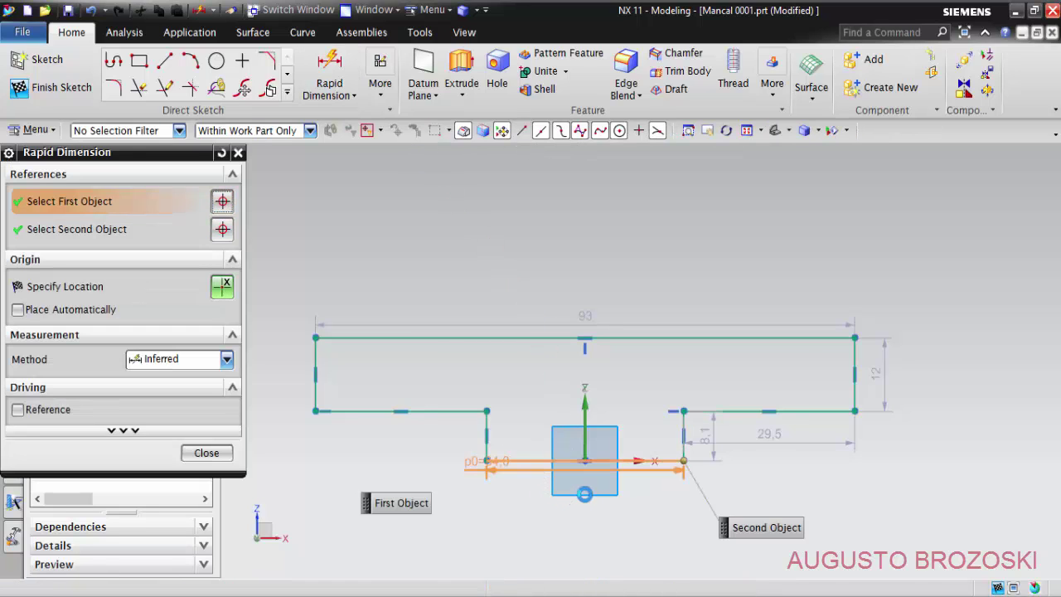
{"action": "left_click", "coordinate": [585, 498]}
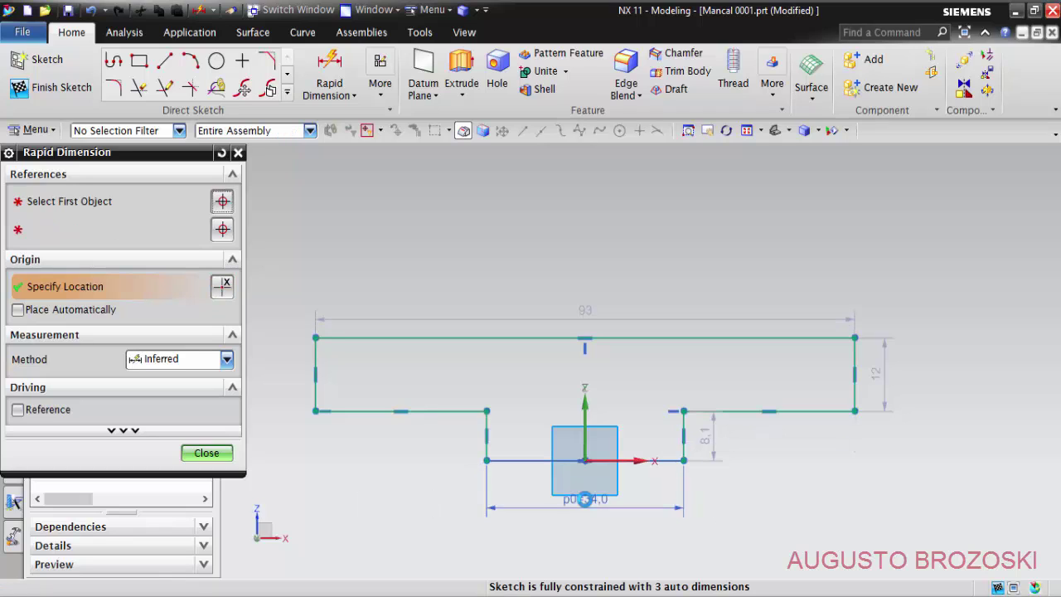
{"action": "double_click", "coordinate": [584, 498]}
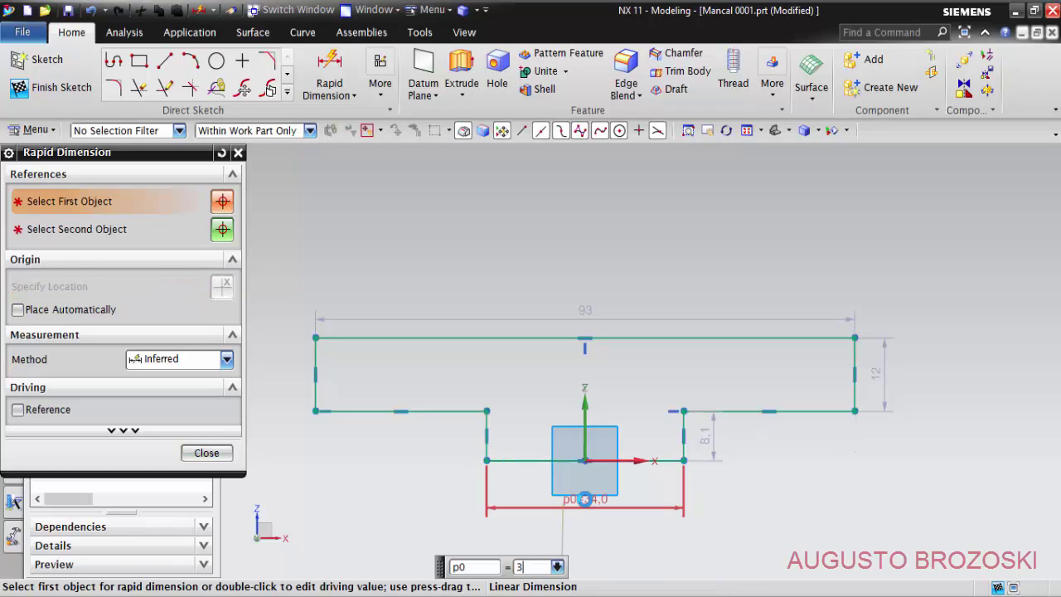
{"action": "type", "text": "35"}
{"action": "key", "text": "Return"}
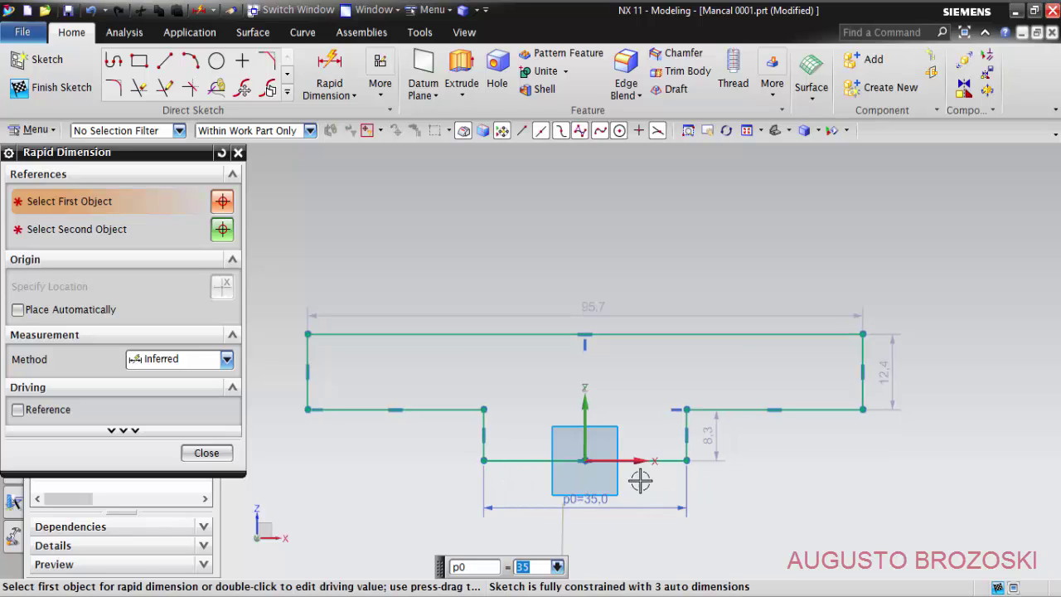
{"action": "left_click", "coordinate": [517, 334]}
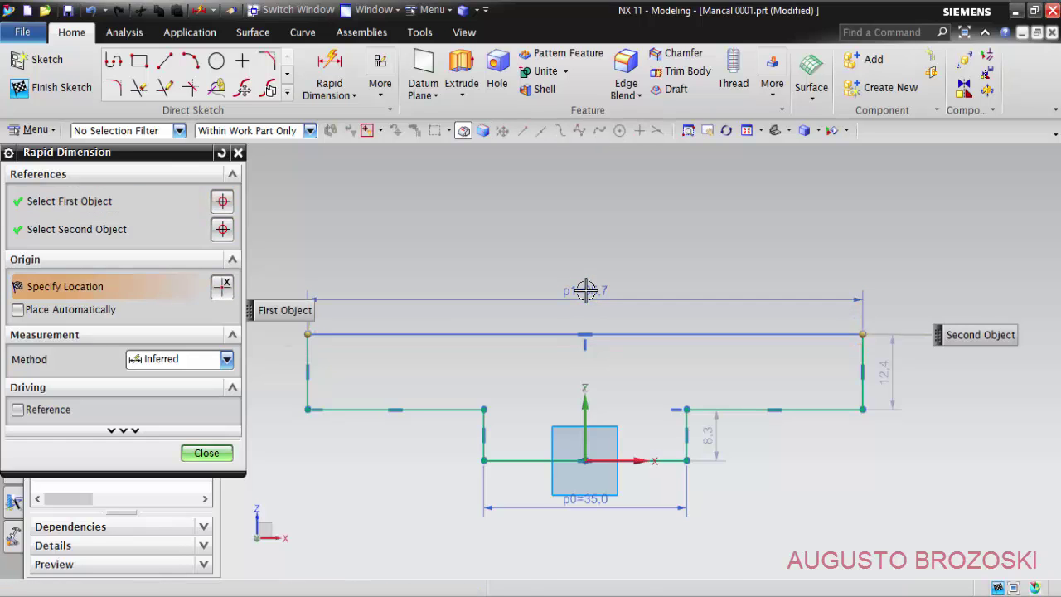
{"action": "left_click", "coordinate": [586, 290]}
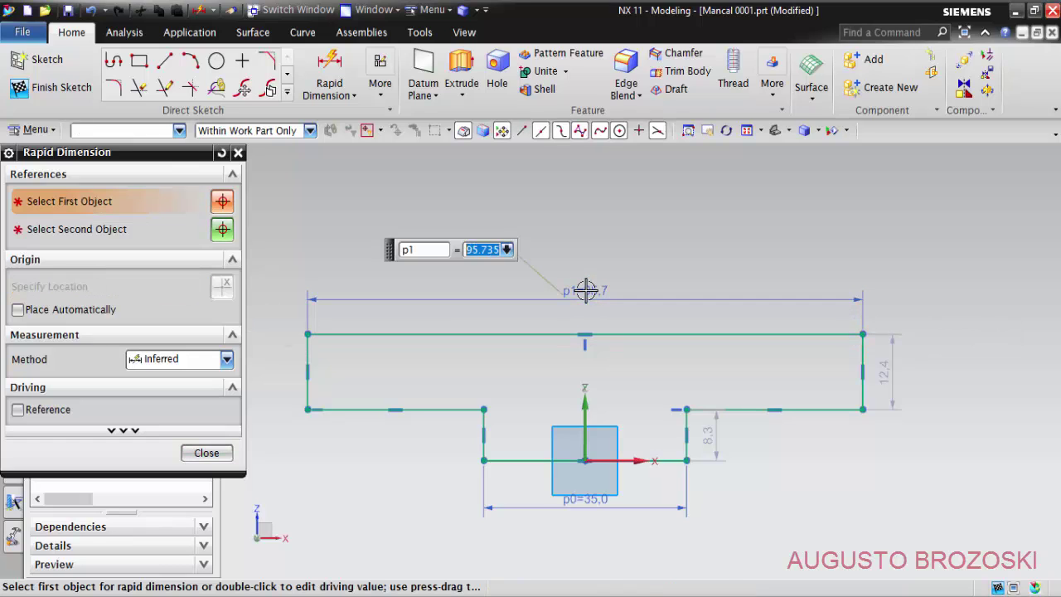
{"action": "type", "text": "160"}
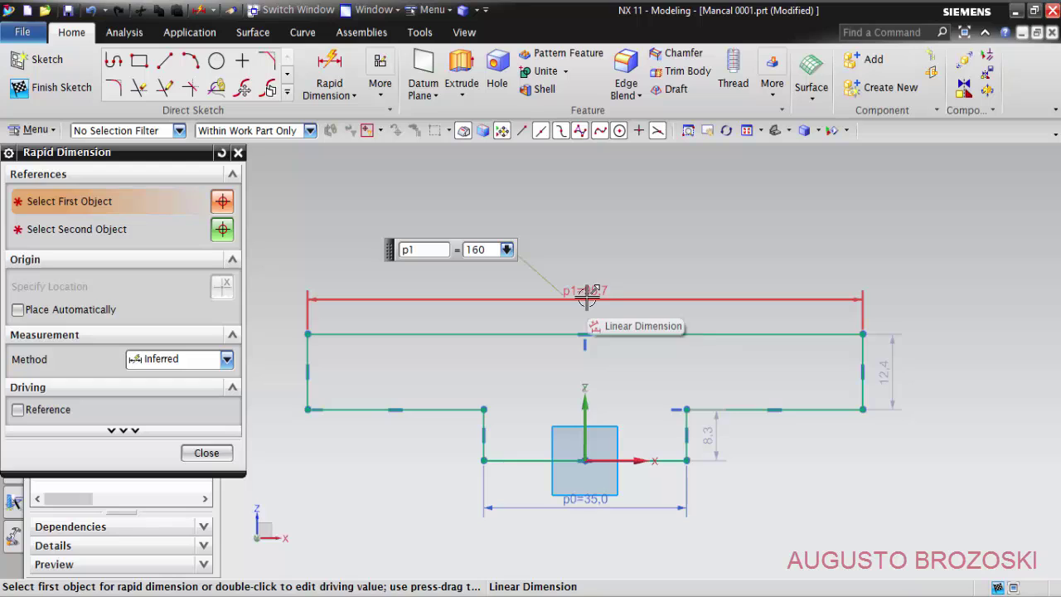
{"action": "key", "text": "Return"}
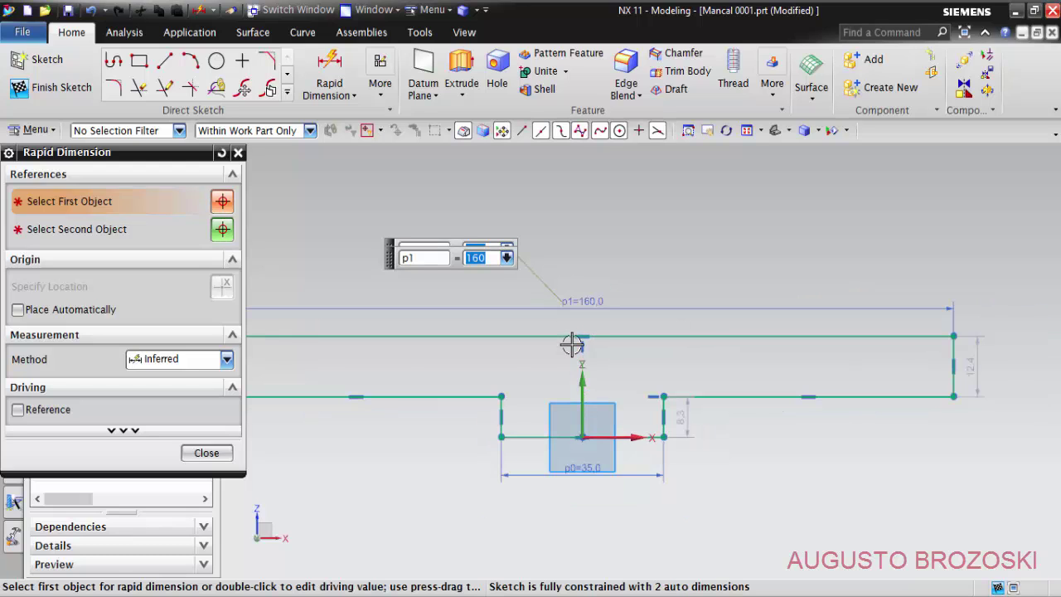
Step: Dimension the right end height to 15 and the step height to 5
{"action": "scroll", "coordinate": [902, 357], "scroll_direction": "up", "scroll_amount": 3}
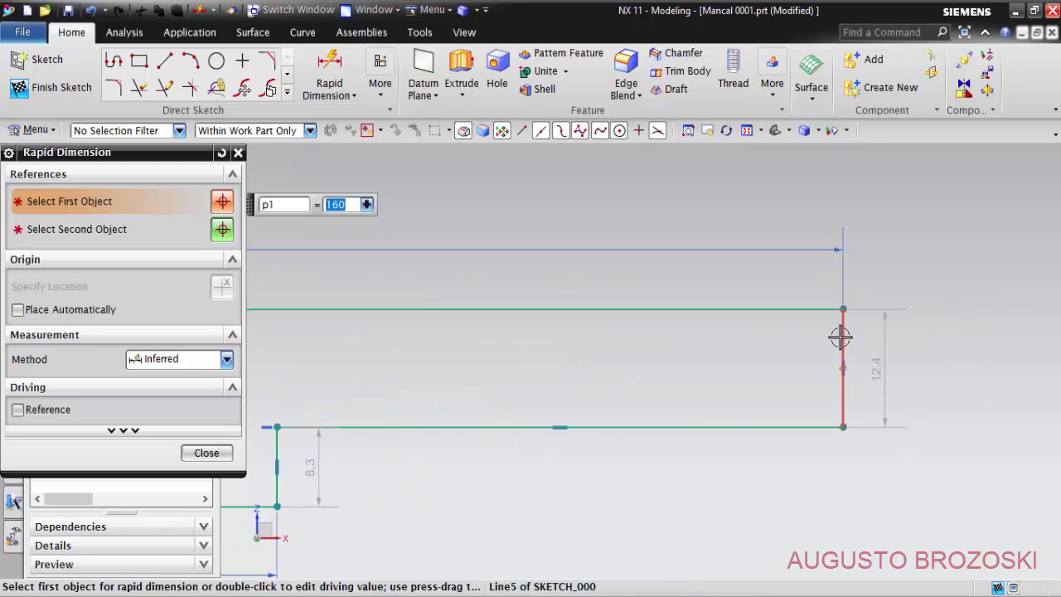
{"action": "left_click", "coordinate": [841, 338]}
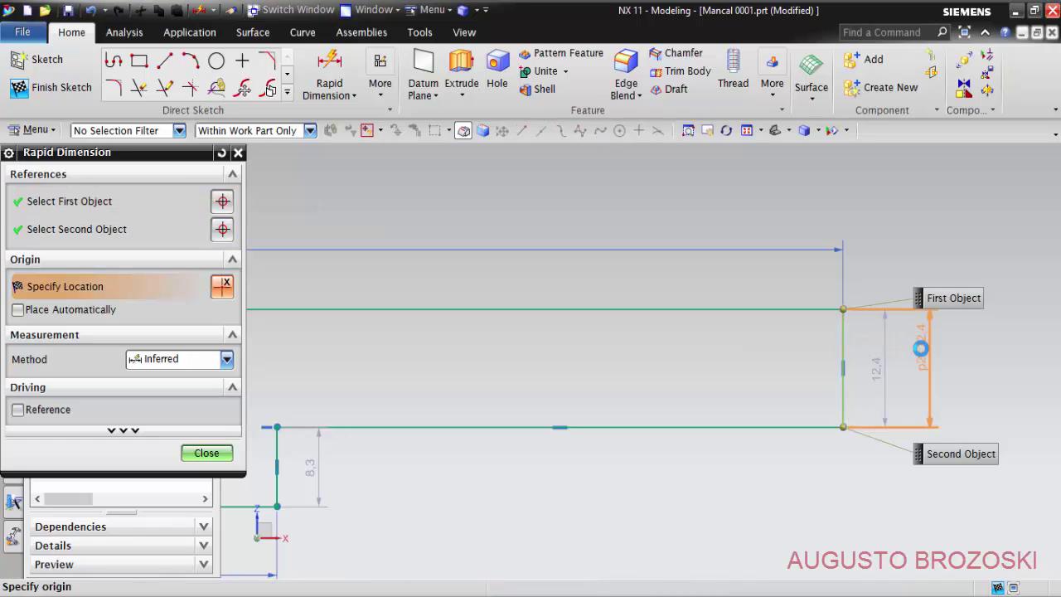
{"action": "left_click", "coordinate": [916, 363]}
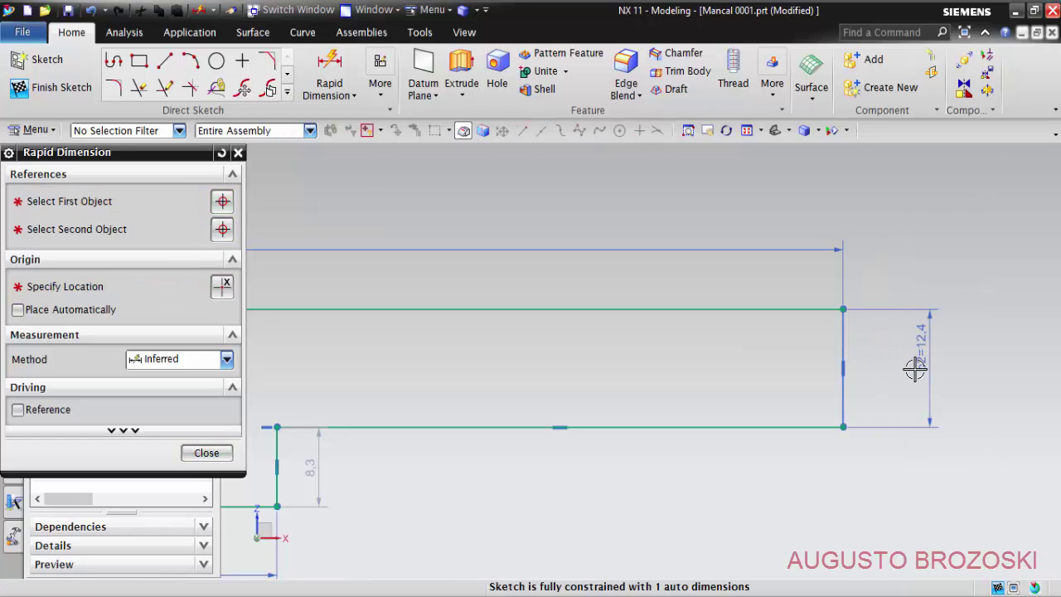
{"action": "type", "text": "15"}
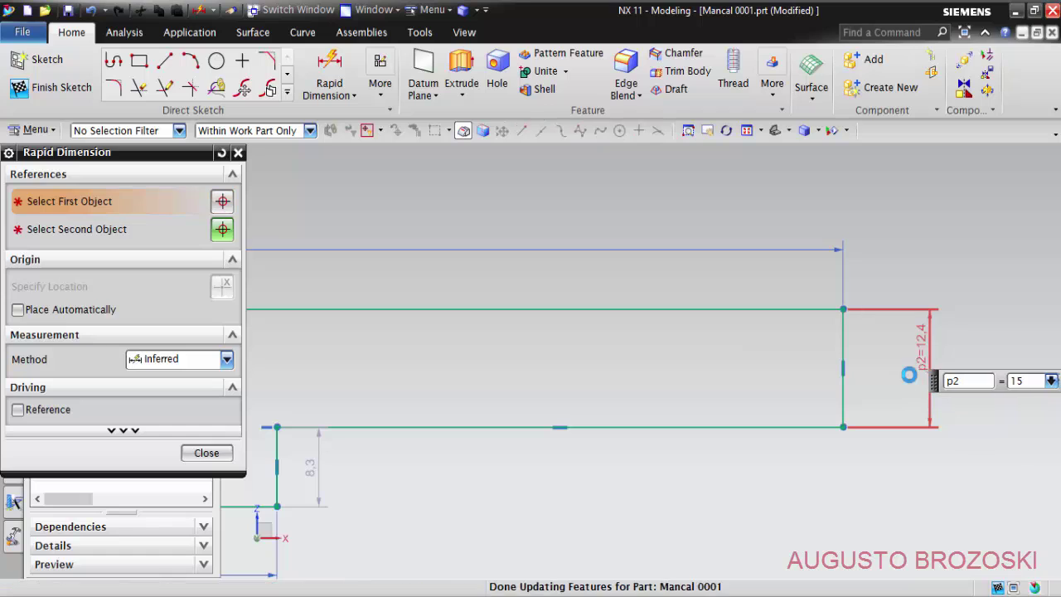
{"action": "scroll", "coordinate": [448, 466], "scroll_direction": "down", "scroll_amount": 2}
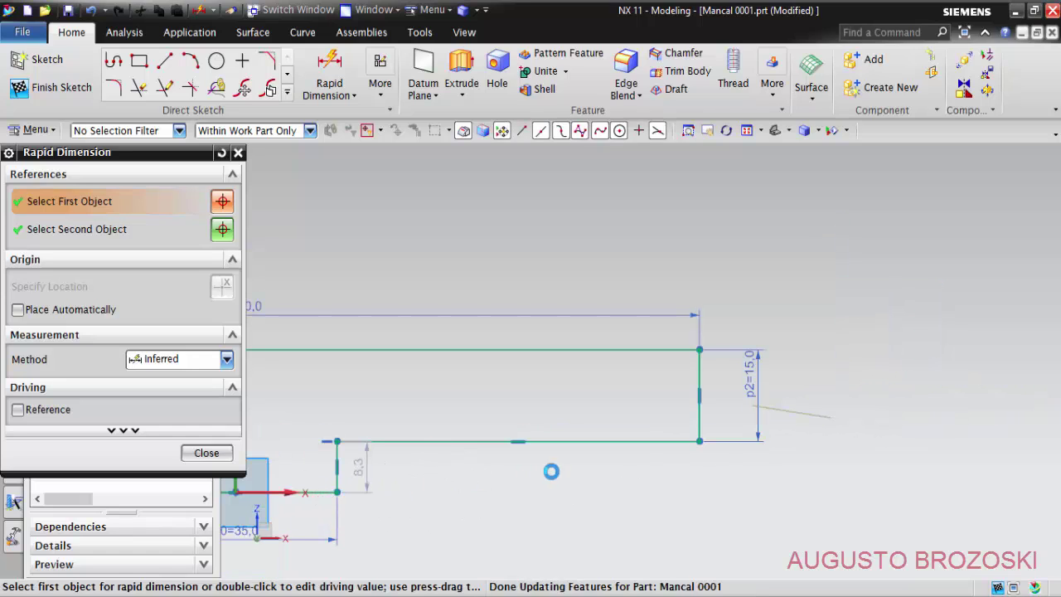
{"action": "left_click", "coordinate": [273, 493]}
{"action": "left_click", "coordinate": [679, 441]}
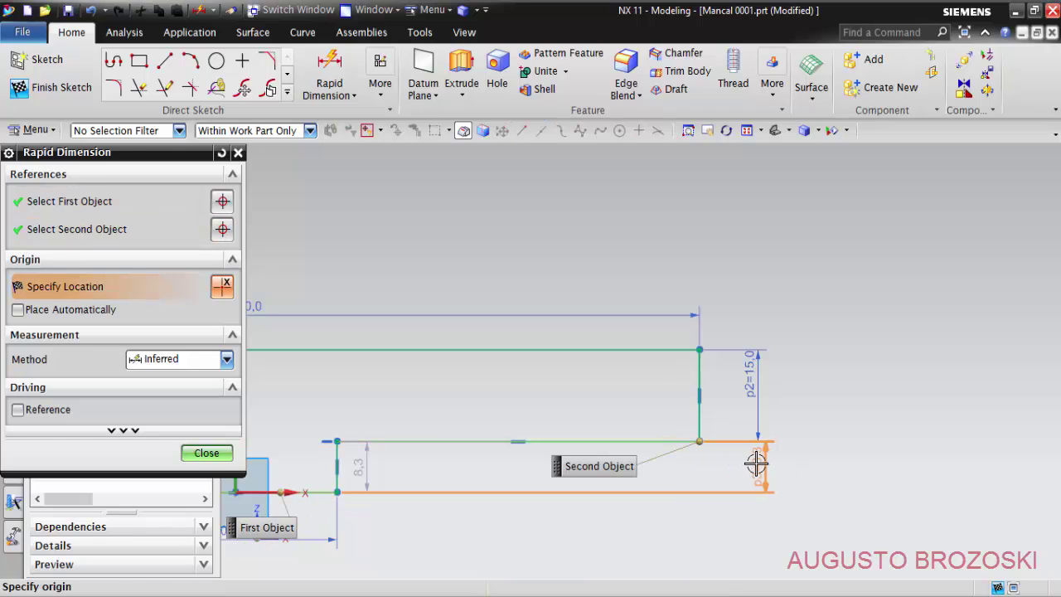
{"action": "left_click", "coordinate": [755, 466]}
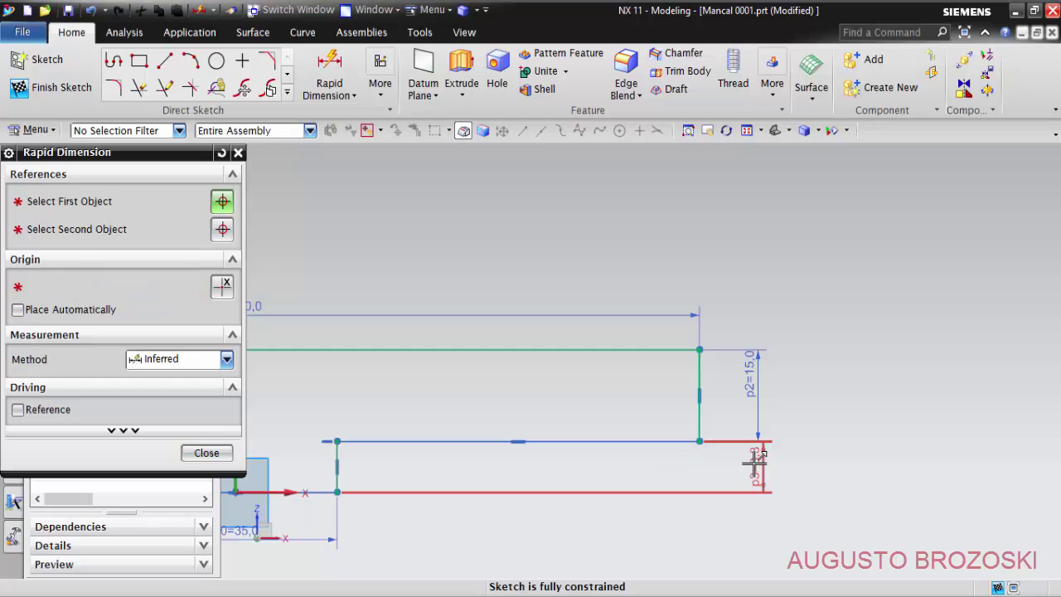
{"action": "type", "text": "5"}
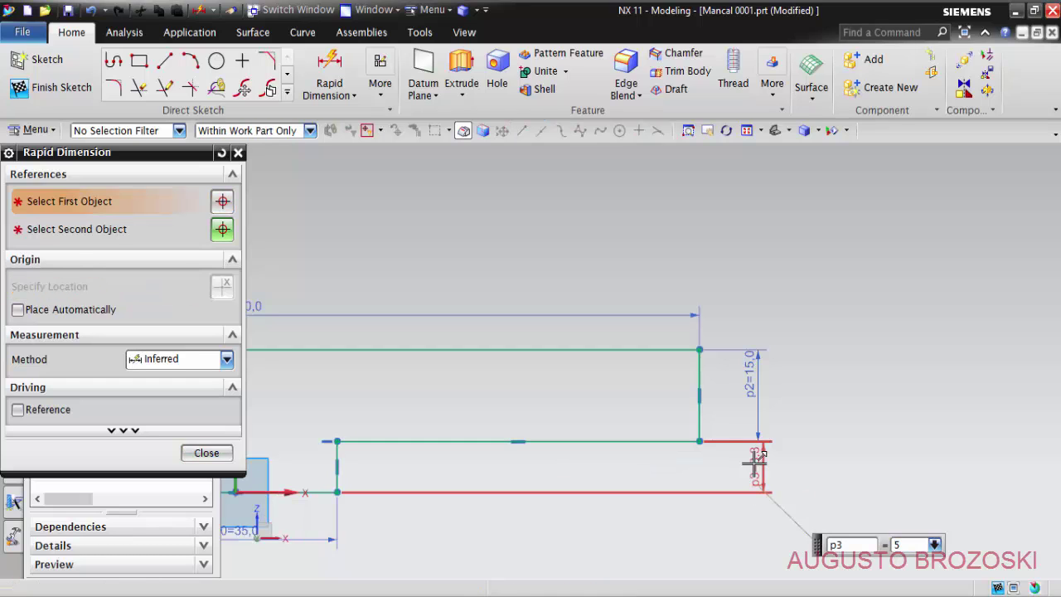
{"action": "key", "text": "Return"}
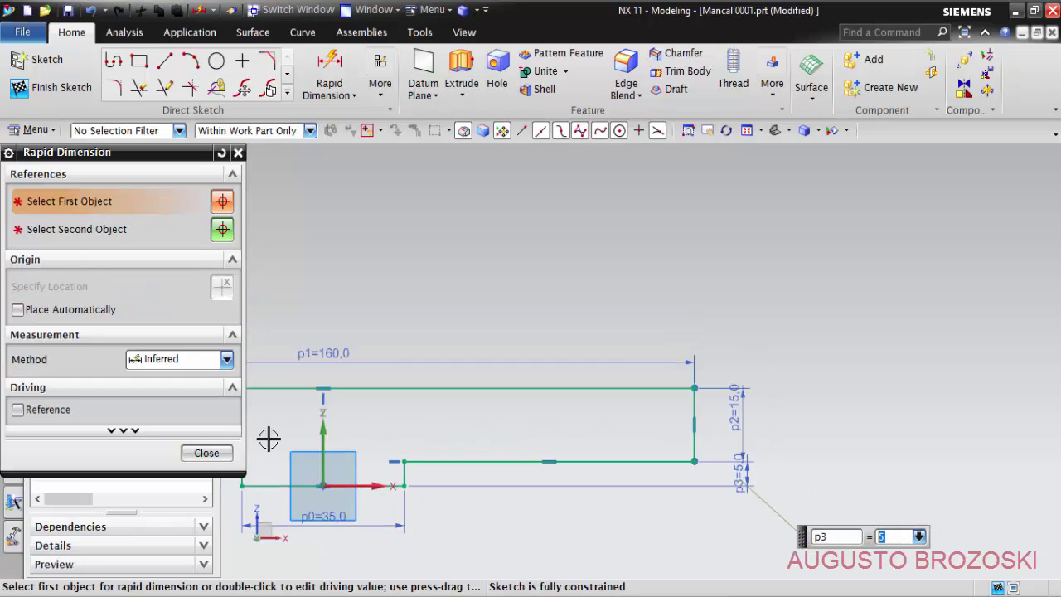
{"action": "left_click", "coordinate": [206, 453]}
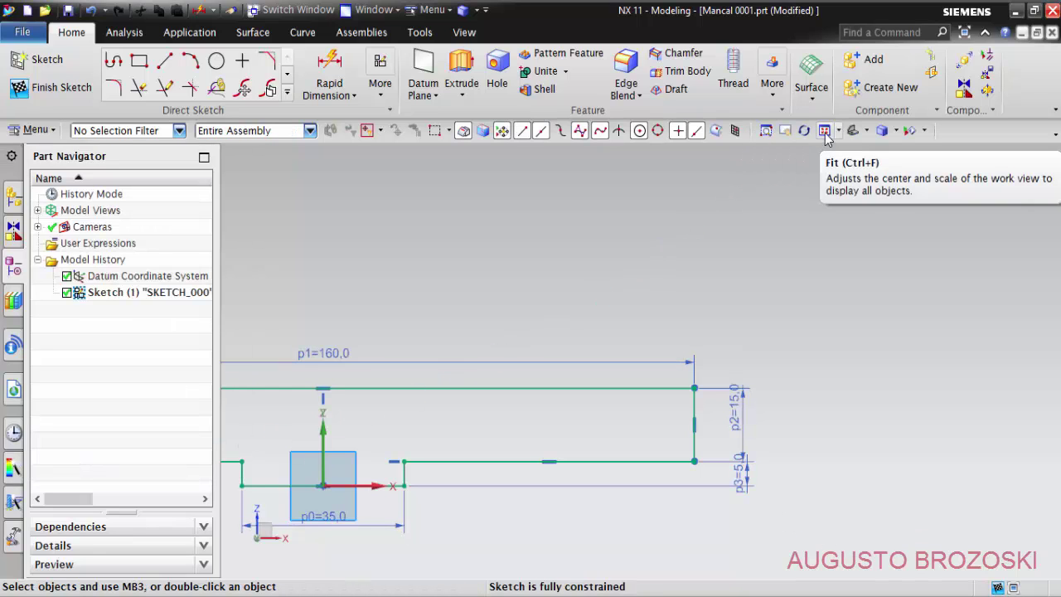
Step: Finish Sketch (1), show it in trimetric view, and select it in the Part Navigator
{"action": "left_click", "coordinate": [825, 132]}
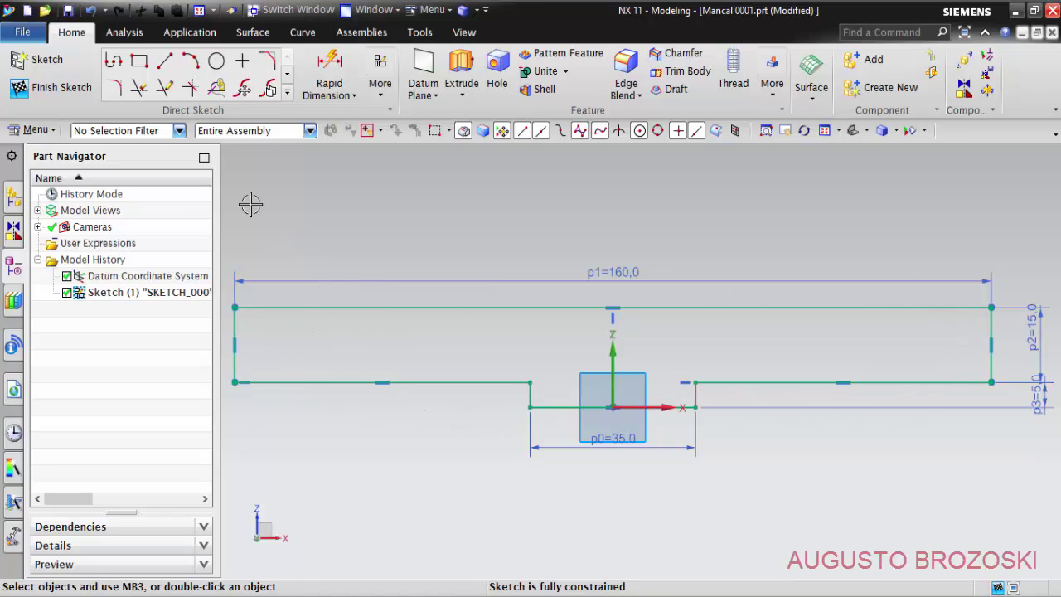
{"action": "left_click", "coordinate": [52, 88]}
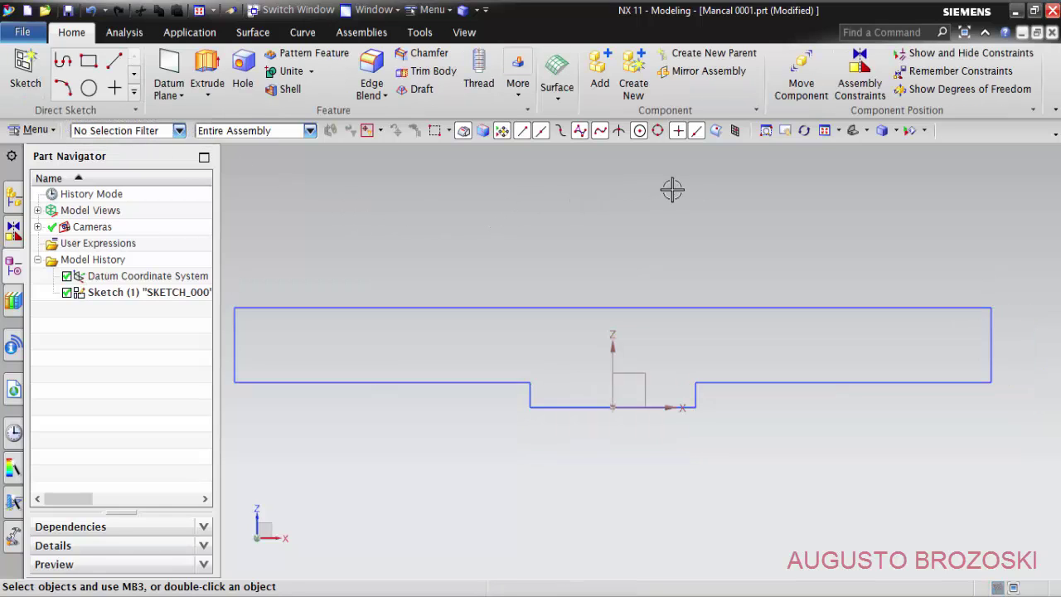
{"action": "left_click", "coordinate": [853, 131]}
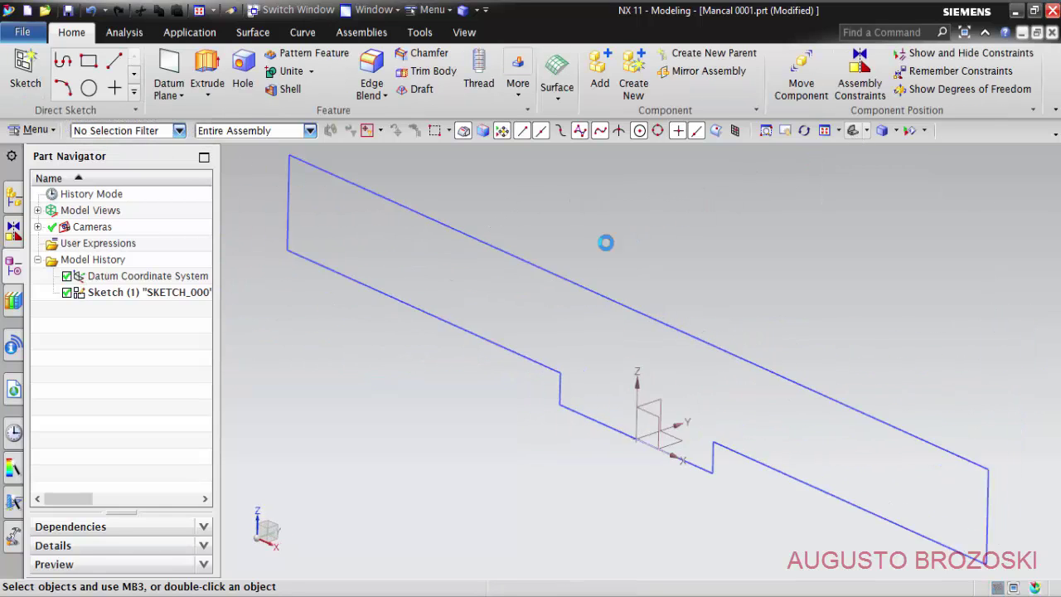
{"action": "left_click", "coordinate": [175, 295]}
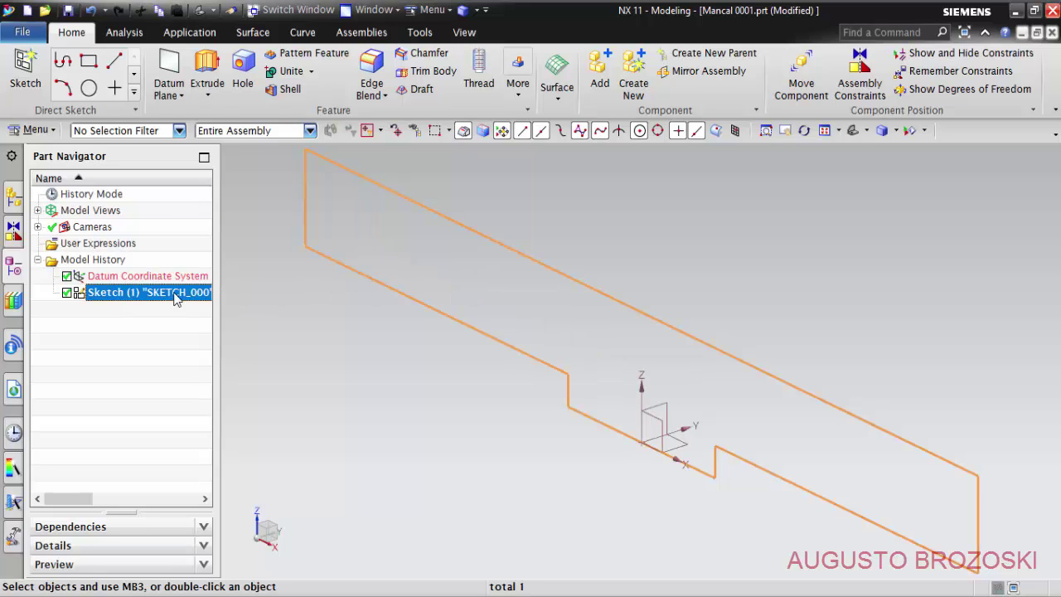
Step: Extrude Sketch (1) symmetrically 60 mm into a solid, fit the view and save the part
{"action": "left_click", "coordinate": [207, 70]}
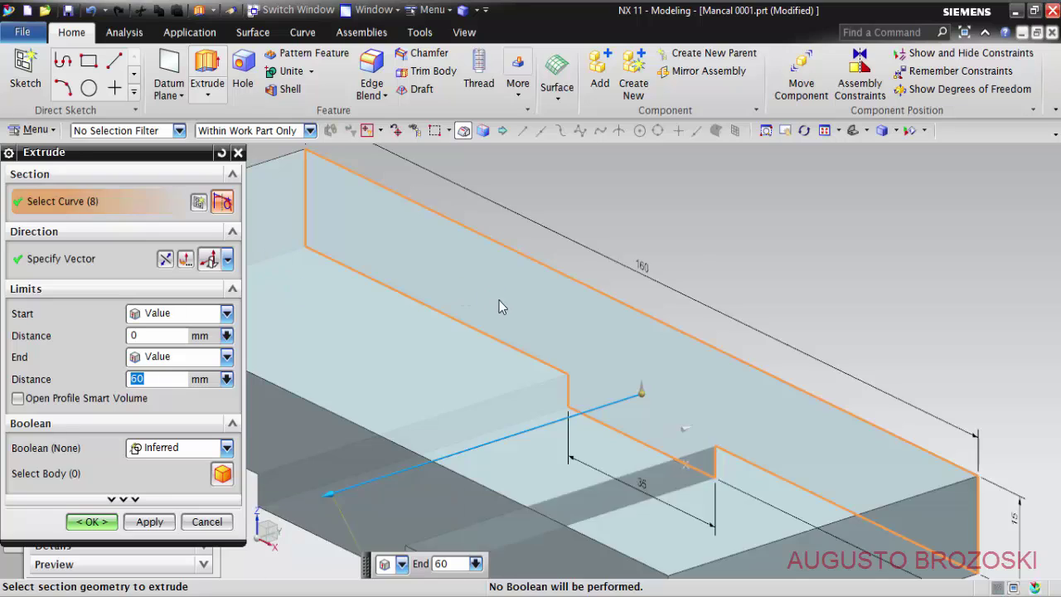
{"action": "scroll", "coordinate": [503, 299], "scroll_direction": "down", "scroll_amount": 3}
{"action": "scroll", "coordinate": [465, 313], "scroll_direction": "down", "scroll_amount": 2}
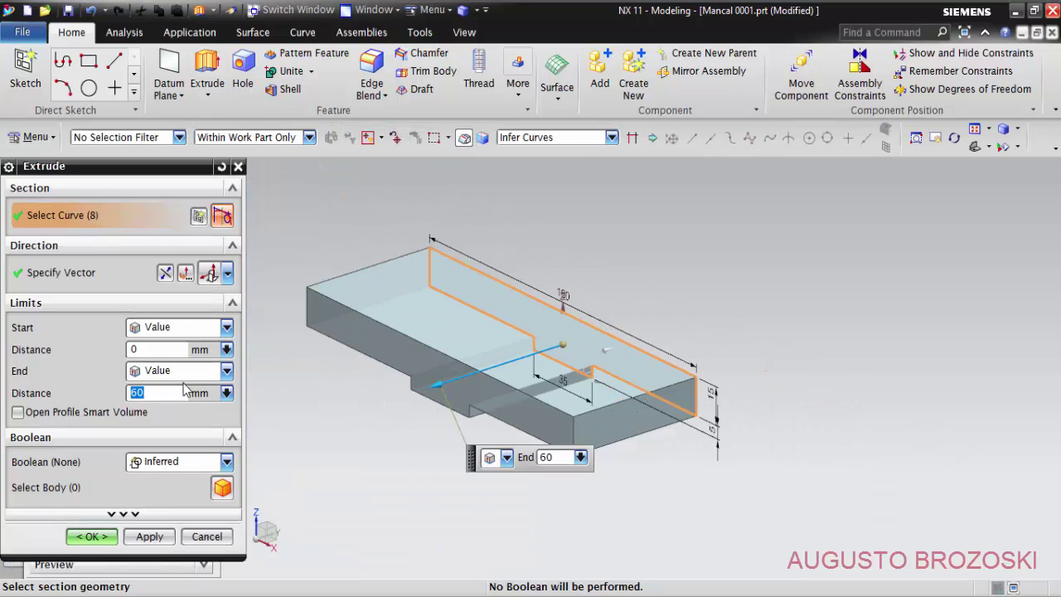
{"action": "left_click", "coordinate": [226, 372]}
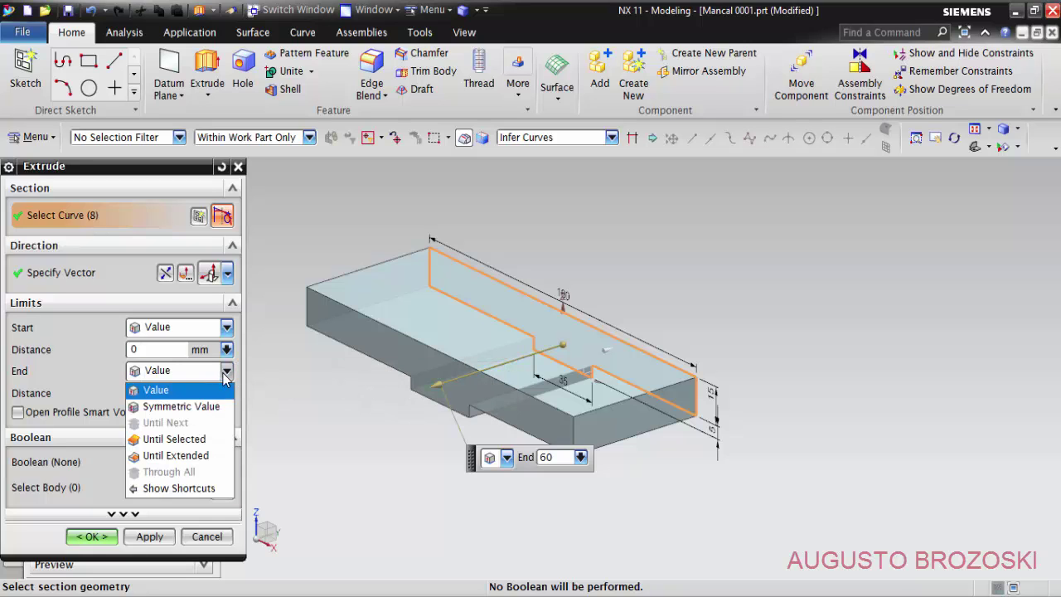
{"action": "left_click", "coordinate": [194, 407]}
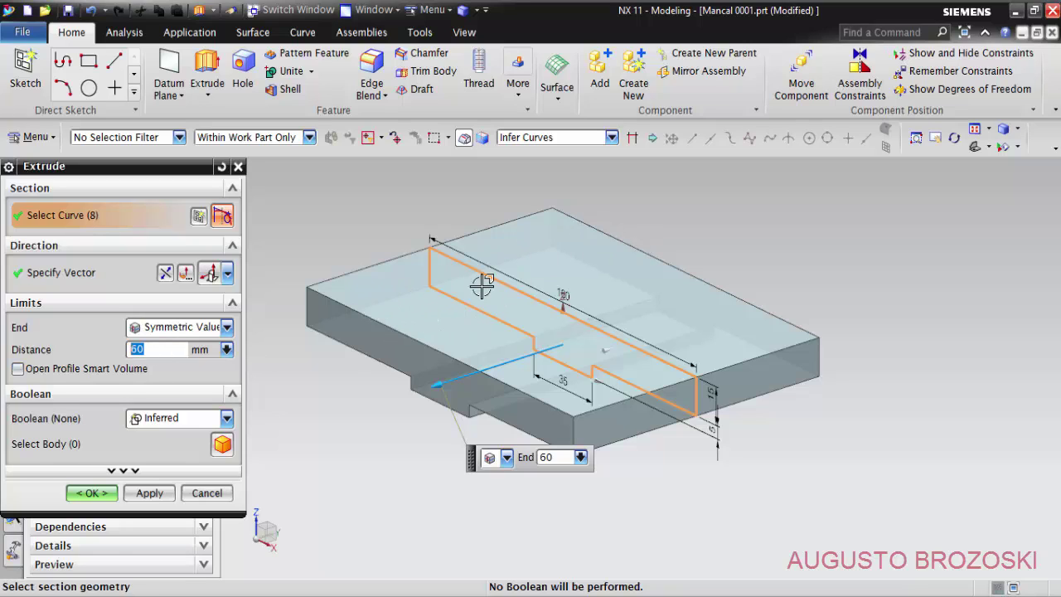
{"action": "left_click", "coordinate": [99, 496]}
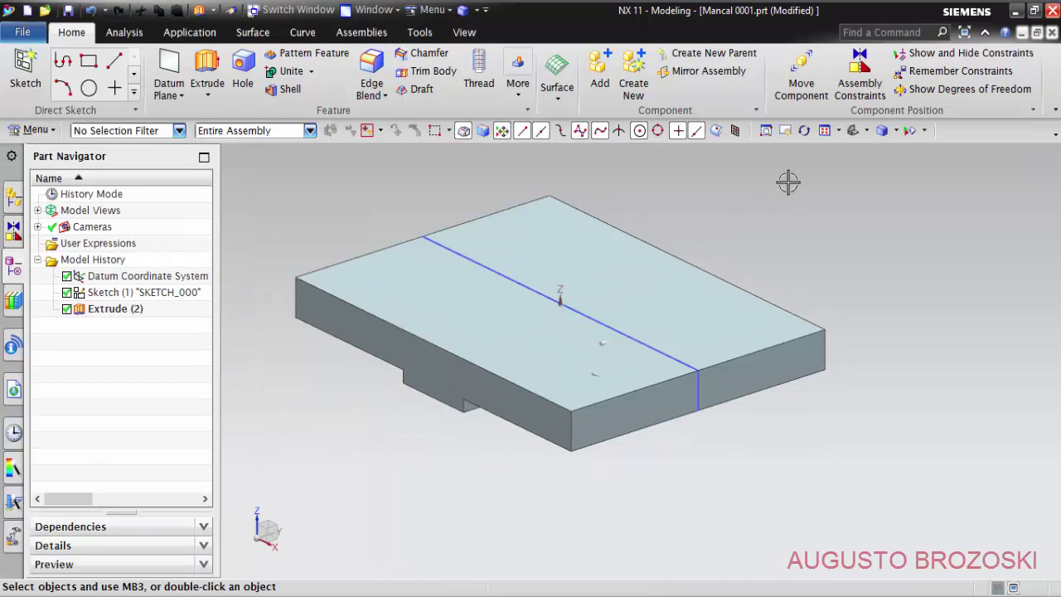
{"action": "left_click", "coordinate": [825, 131]}
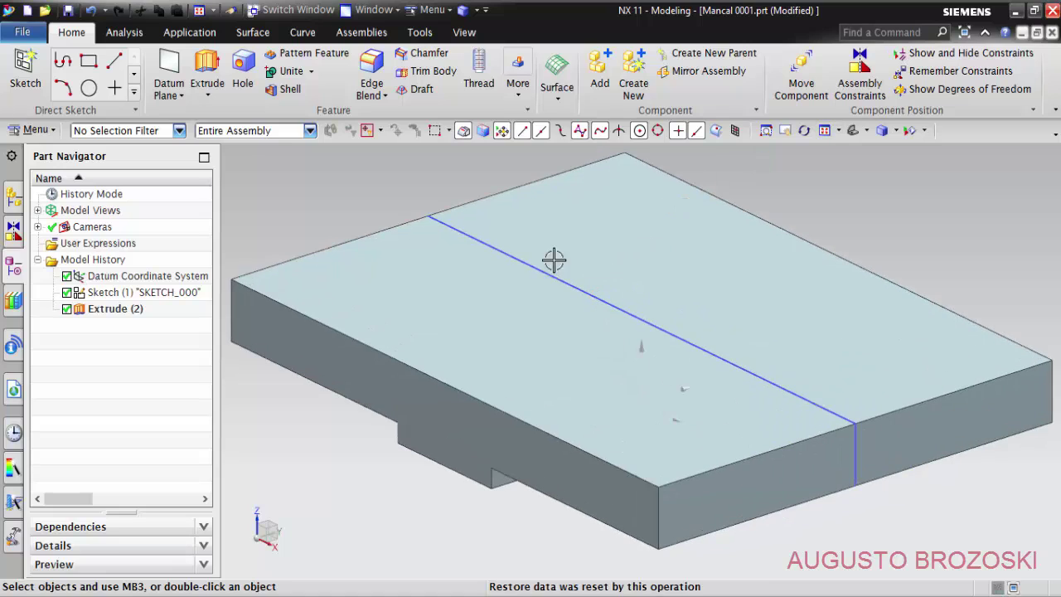
{"action": "left_click", "coordinate": [68, 11]}
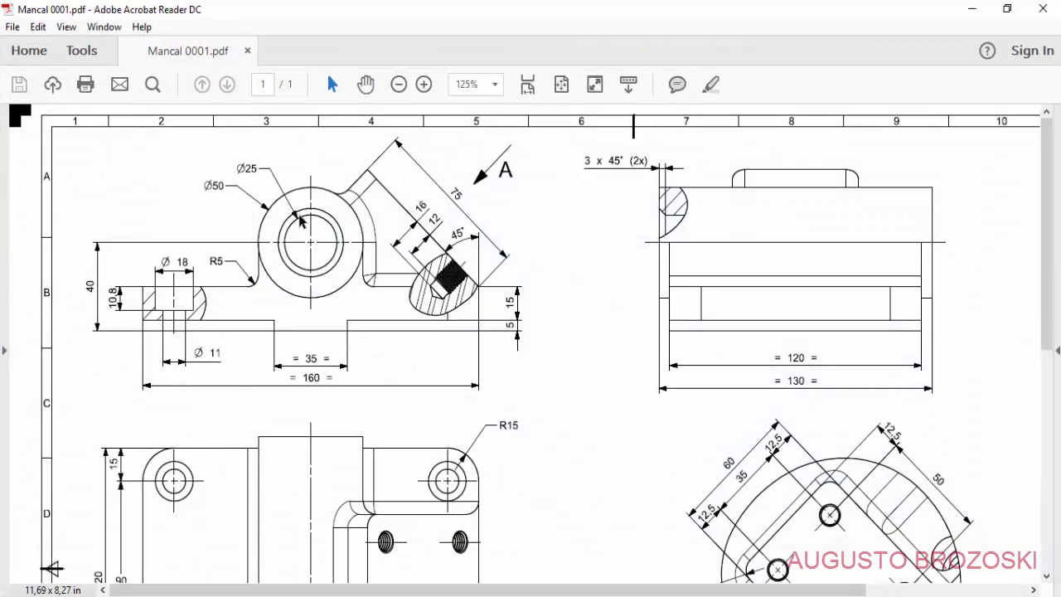
Step: Scroll through the Mancal 0001 PDF drawing views, then minimize Acrobat Reader
{"action": "scroll", "coordinate": [397, 324], "scroll_direction": "down", "scroll_amount": 2}
{"action": "scroll", "coordinate": [397, 321], "scroll_direction": "down", "scroll_amount": 3}
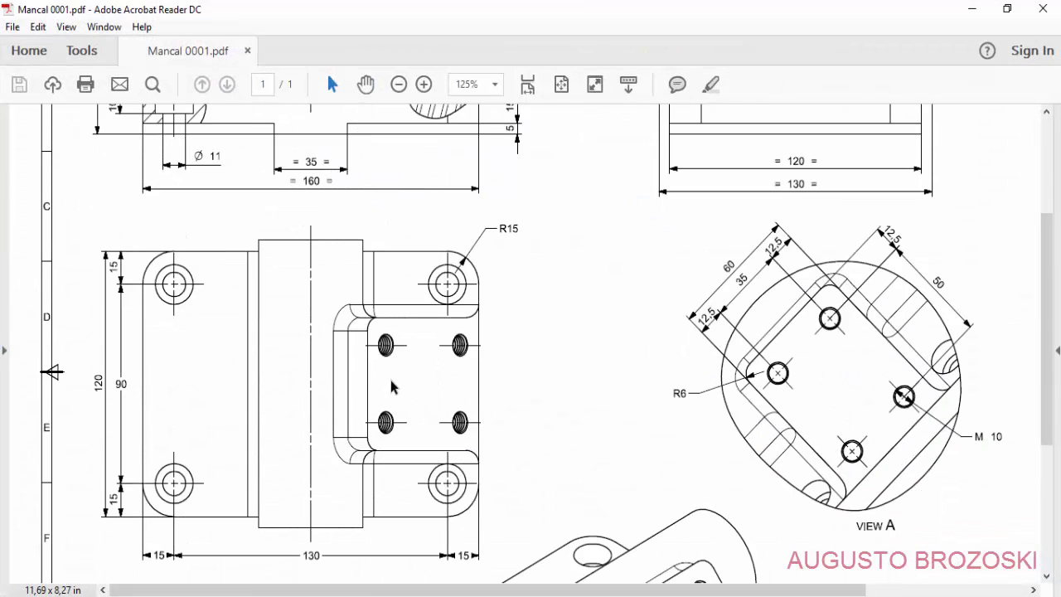
{"action": "scroll", "coordinate": [734, 303], "scroll_direction": "up", "scroll_amount": 4}
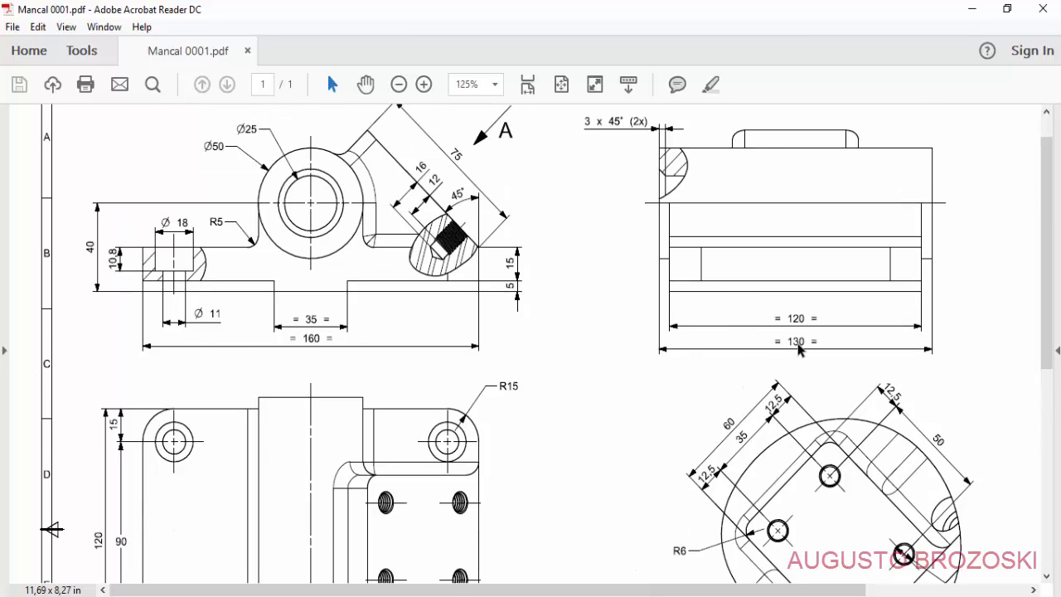
{"action": "left_click", "coordinate": [972, 8]}
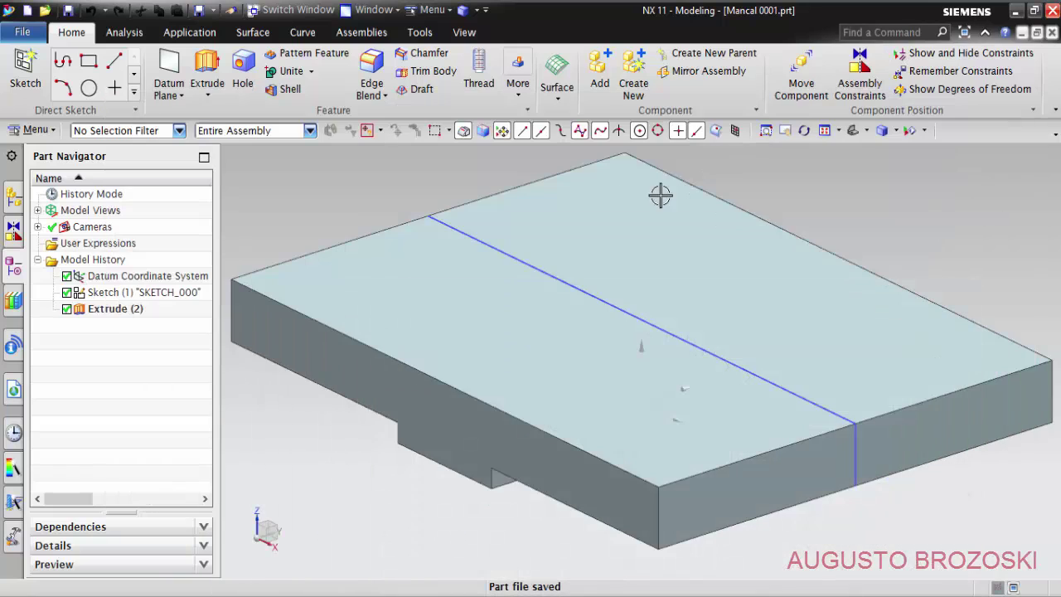
Step: Create Sketch (3) on the XZ plane of the datum coordinate system
{"action": "left_click", "coordinate": [26, 73]}
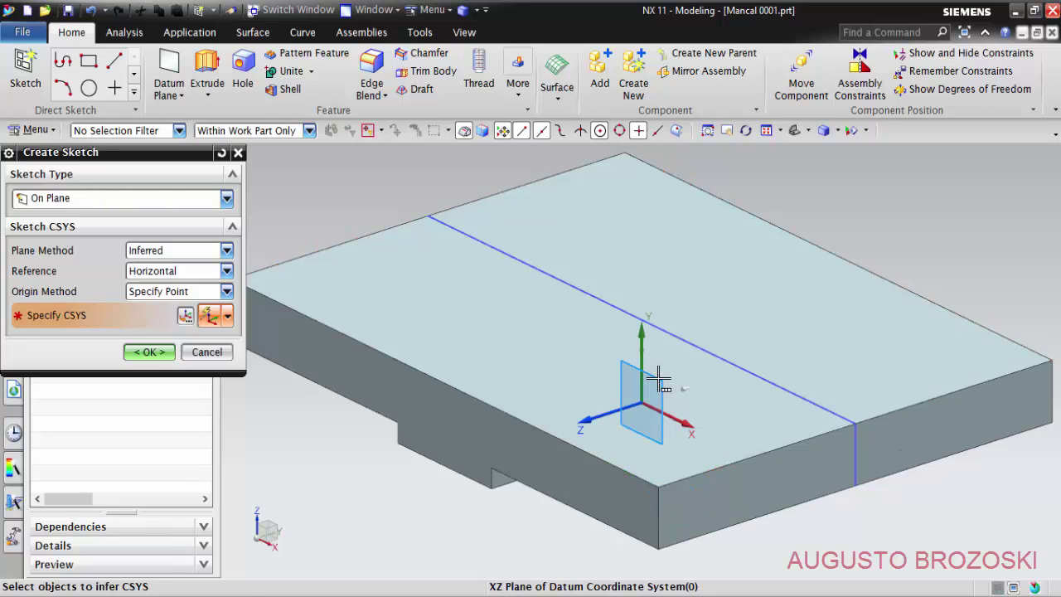
{"action": "left_click", "coordinate": [659, 377]}
{"action": "left_click", "coordinate": [744, 389]}
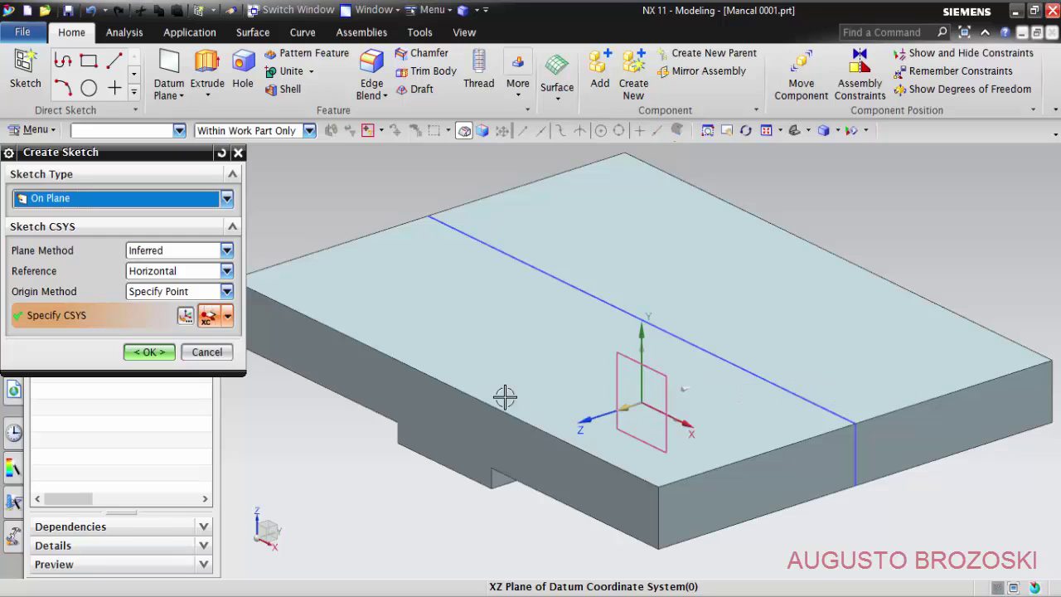
{"action": "left_click", "coordinate": [162, 355]}
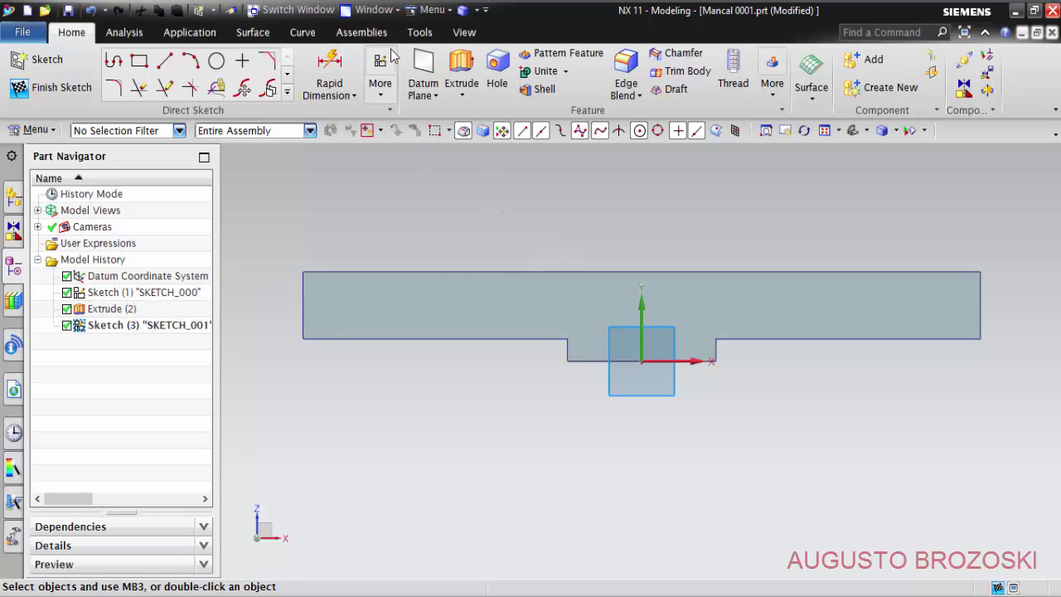
{"action": "left_click", "coordinate": [464, 33]}
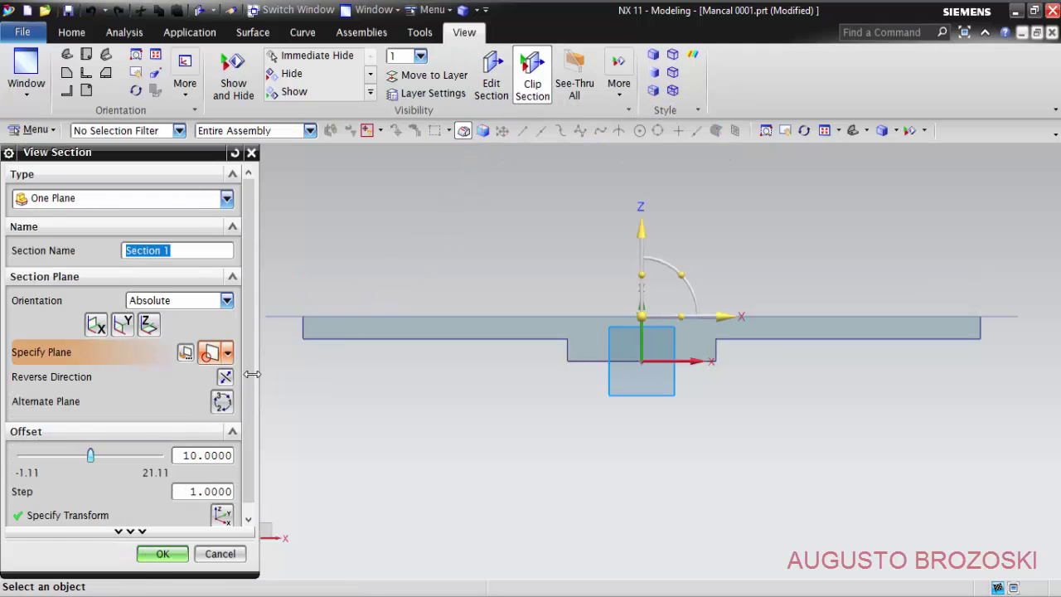
Step: Add a Y-oriented section with origin Z at 0 to clip the block
{"action": "left_click", "coordinate": [121, 325]}
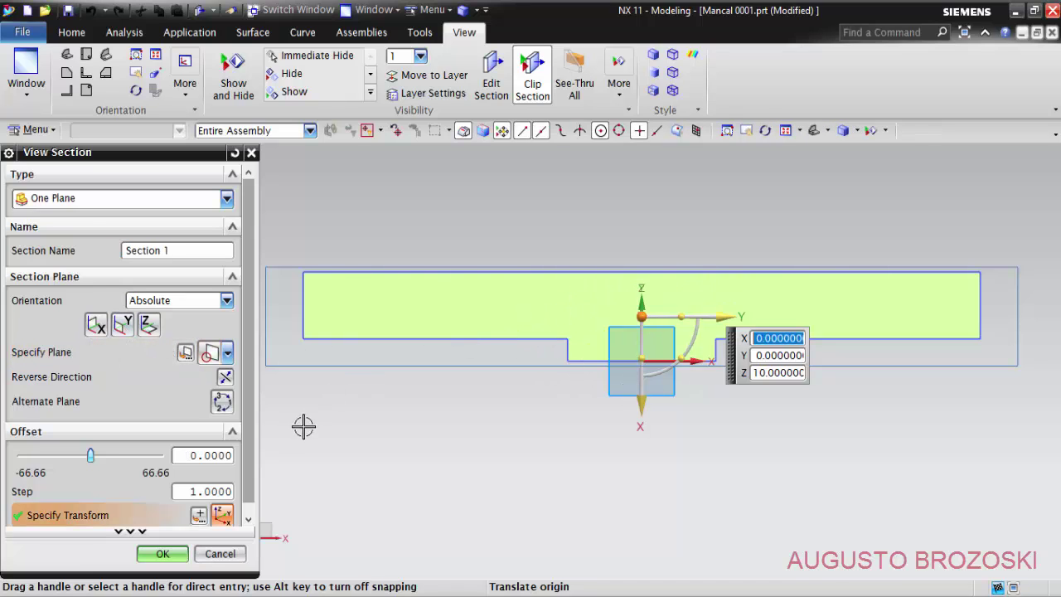
{"action": "left_click", "coordinate": [770, 377]}
{"action": "type", "text": "0"}
{"action": "key", "text": "Return"}
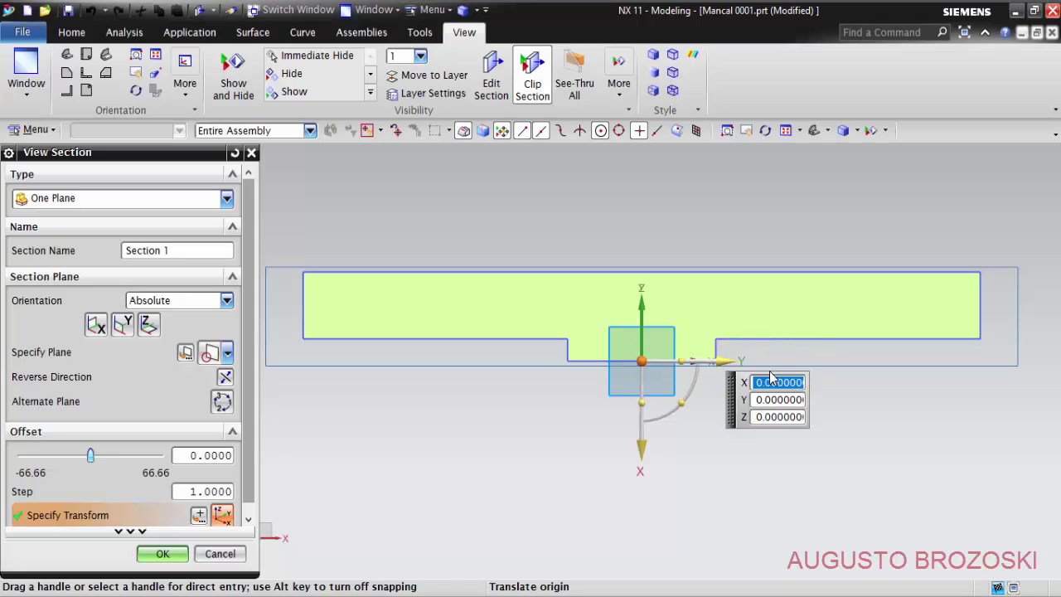
{"action": "left_click", "coordinate": [161, 554]}
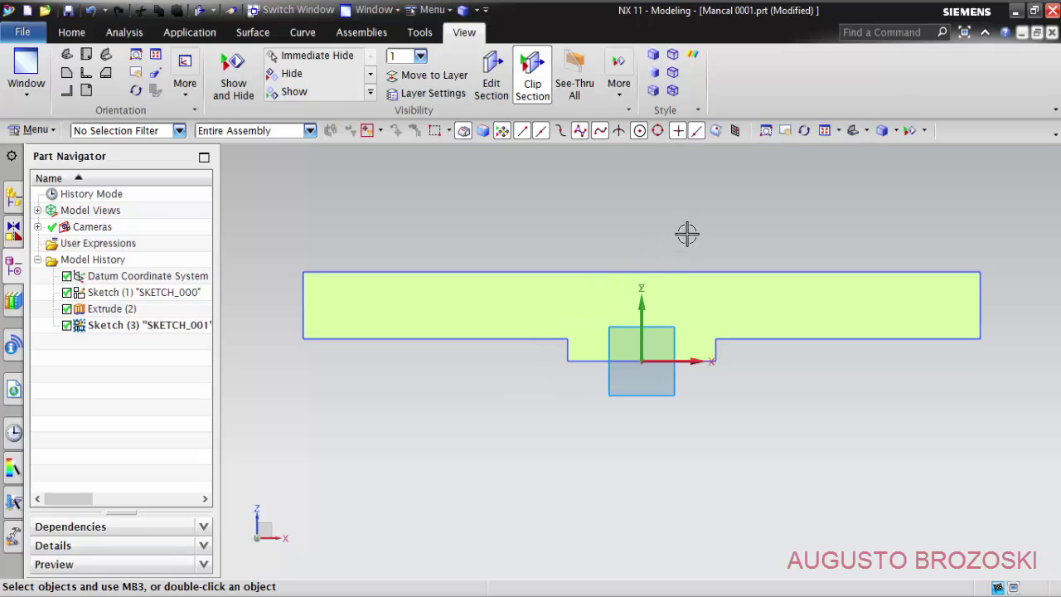
{"action": "left_click", "coordinate": [71, 31]}
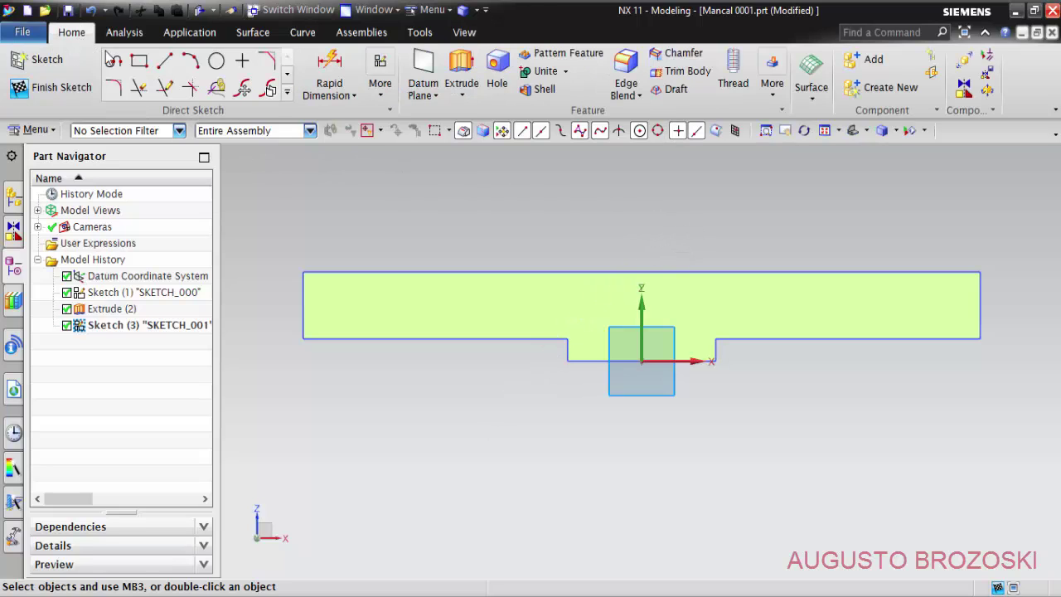
Step: Draw a circle above the block
{"action": "left_click", "coordinate": [216, 61]}
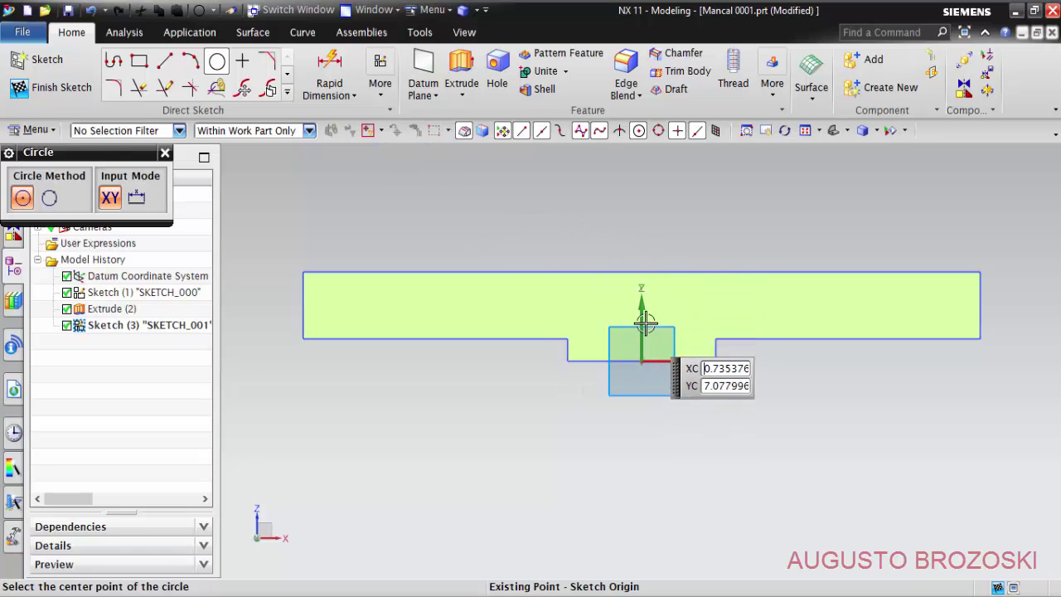
{"action": "left_click", "coordinate": [641, 197]}
{"action": "left_click", "coordinate": [682, 237]}
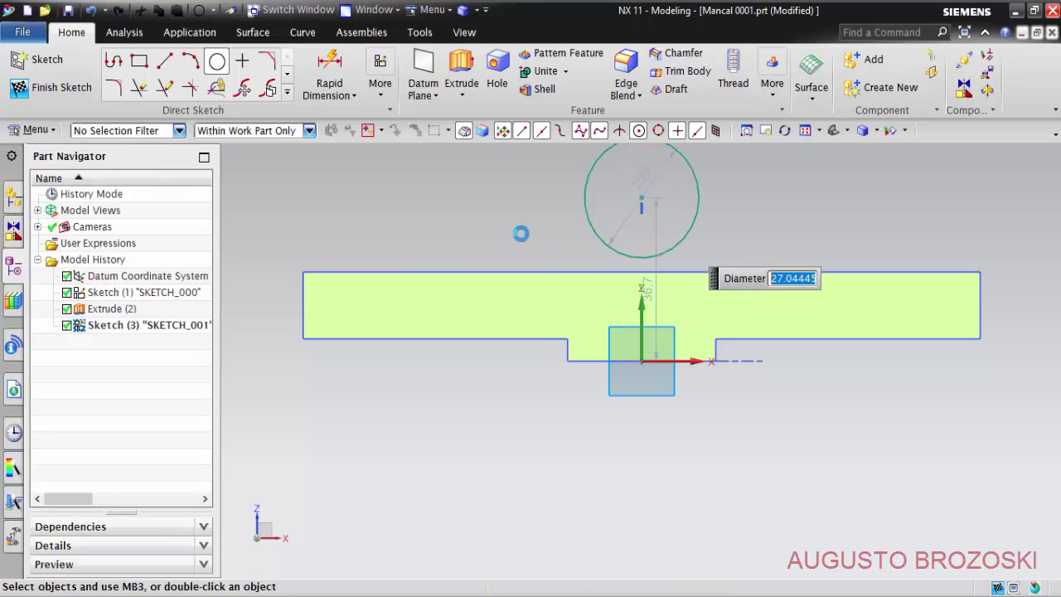
{"action": "left_click", "coordinate": [166, 153]}
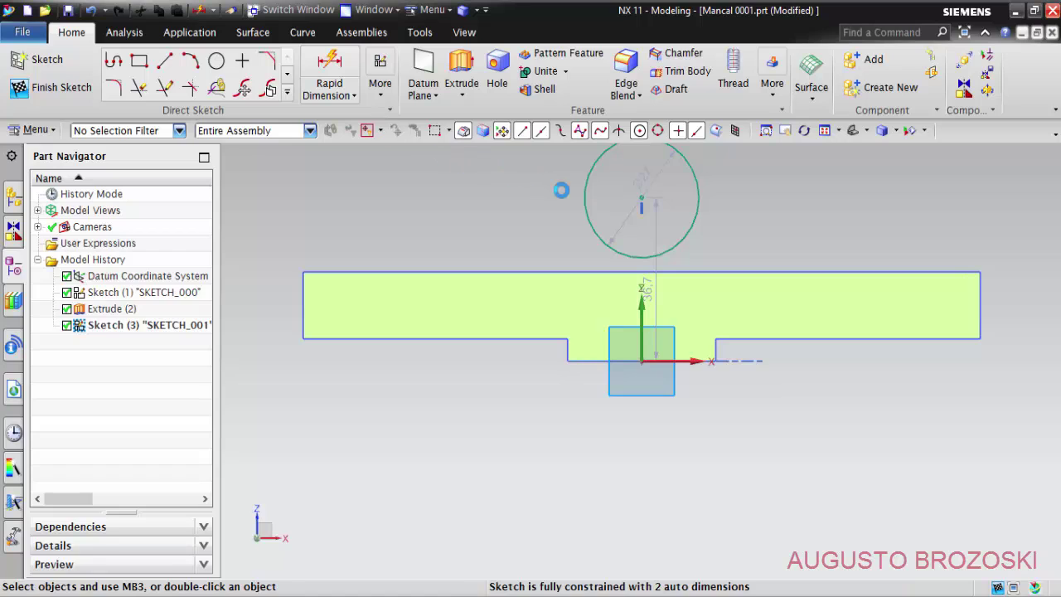
Step: Dimension the circle's diameter to 50 mm
{"action": "left_click", "coordinate": [587, 221]}
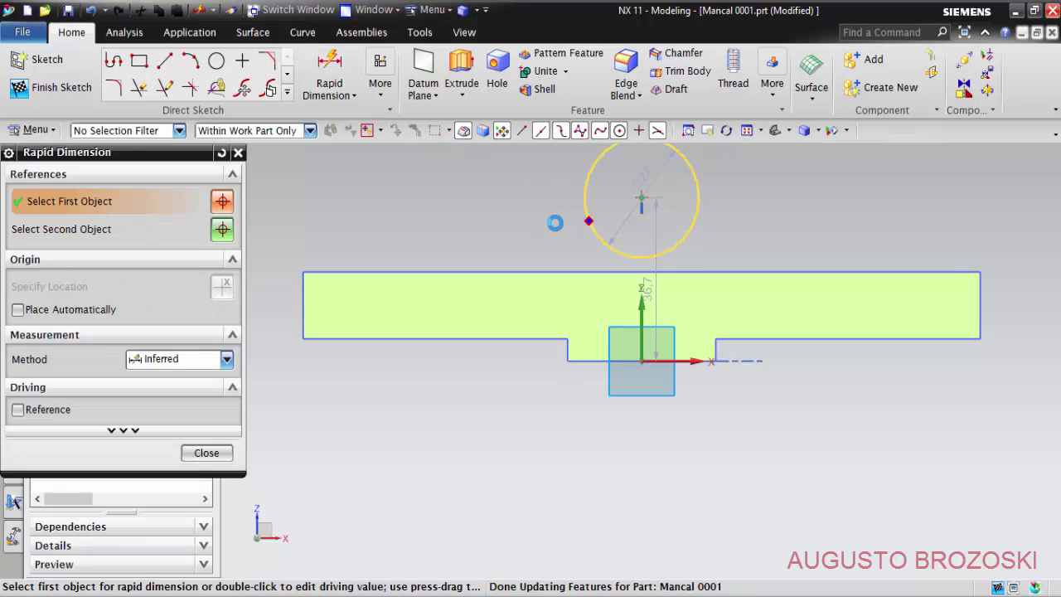
{"action": "left_click", "coordinate": [534, 219]}
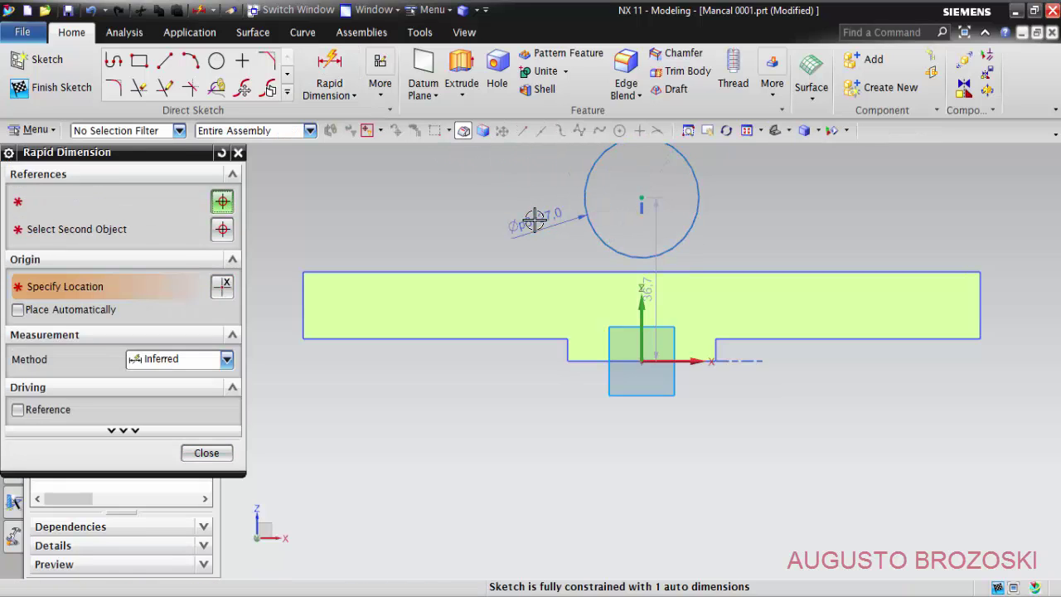
{"action": "double_click", "coordinate": [534, 220]}
{"action": "type", "text": "50"}
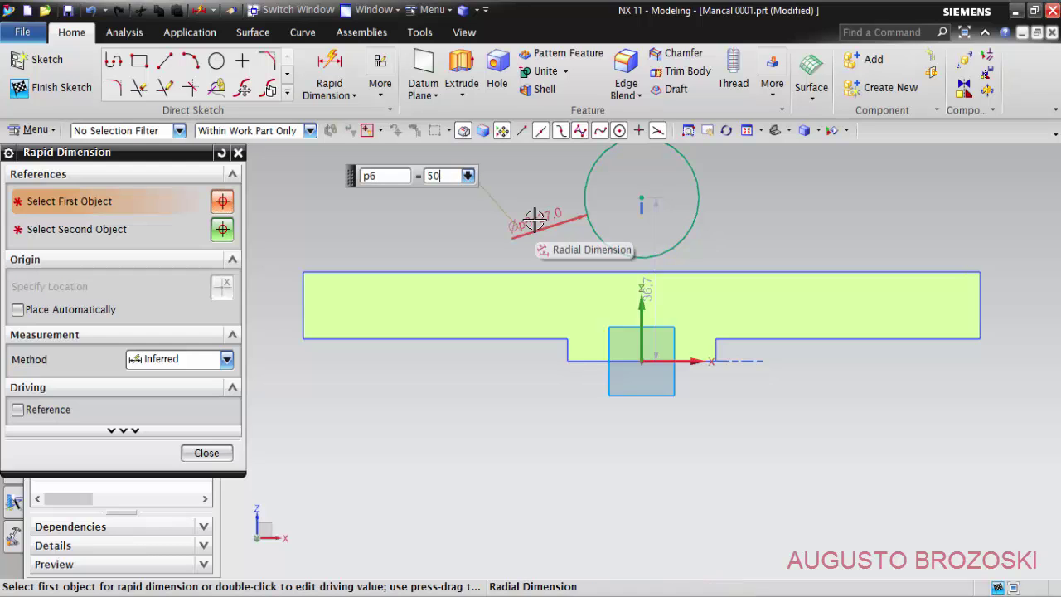
{"action": "key", "text": "Return"}
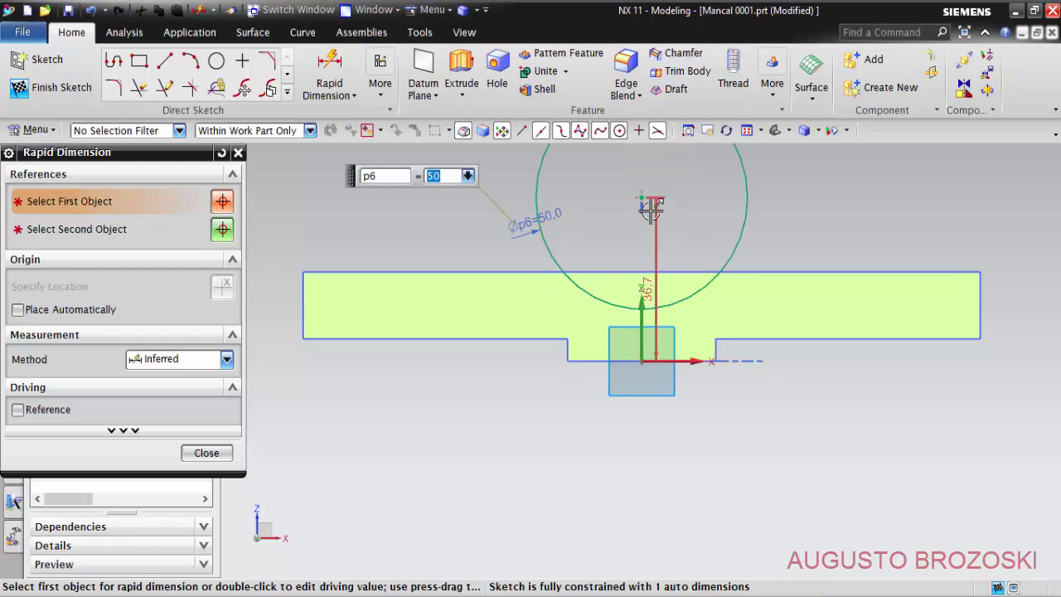
Step: Dimension the circle centre 40 mm above the base line
{"action": "left_click", "coordinate": [649, 201]}
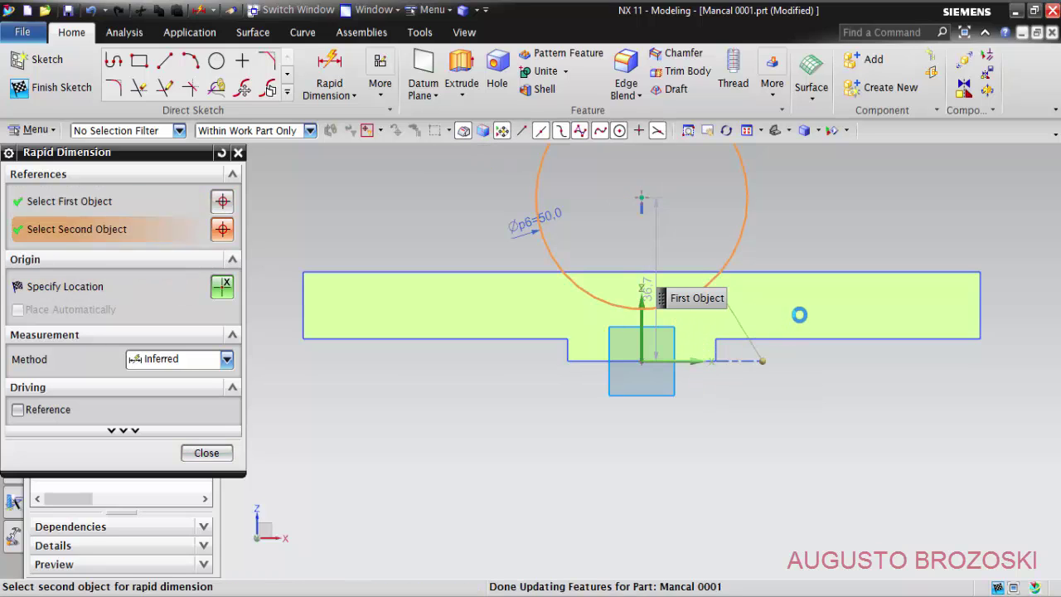
{"action": "left_click", "coordinate": [795, 298]}
{"action": "left_click", "coordinate": [796, 296]}
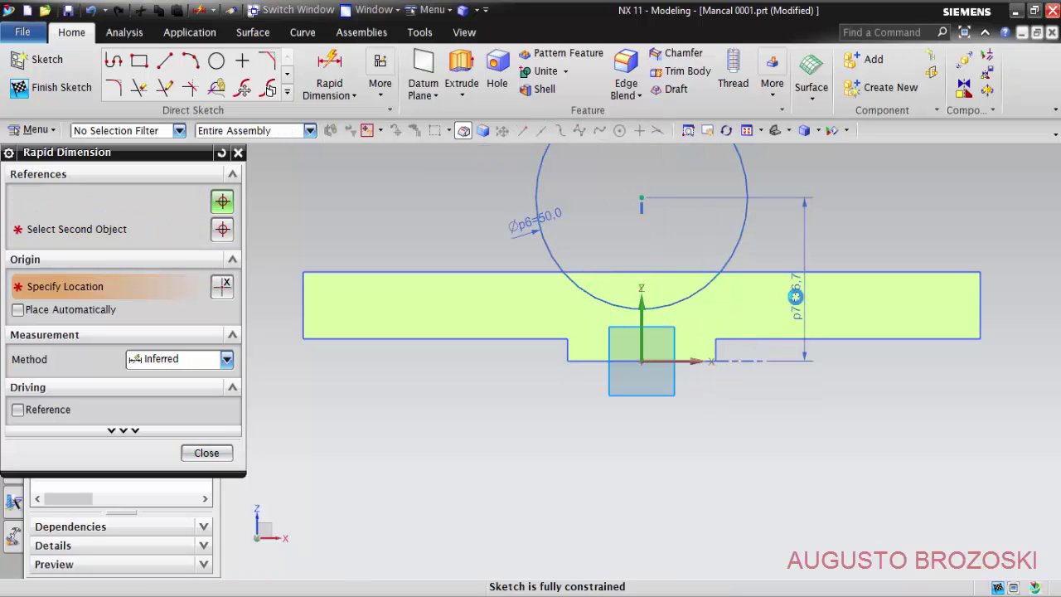
{"action": "double_click", "coordinate": [795, 296]}
{"action": "type", "text": "40"}
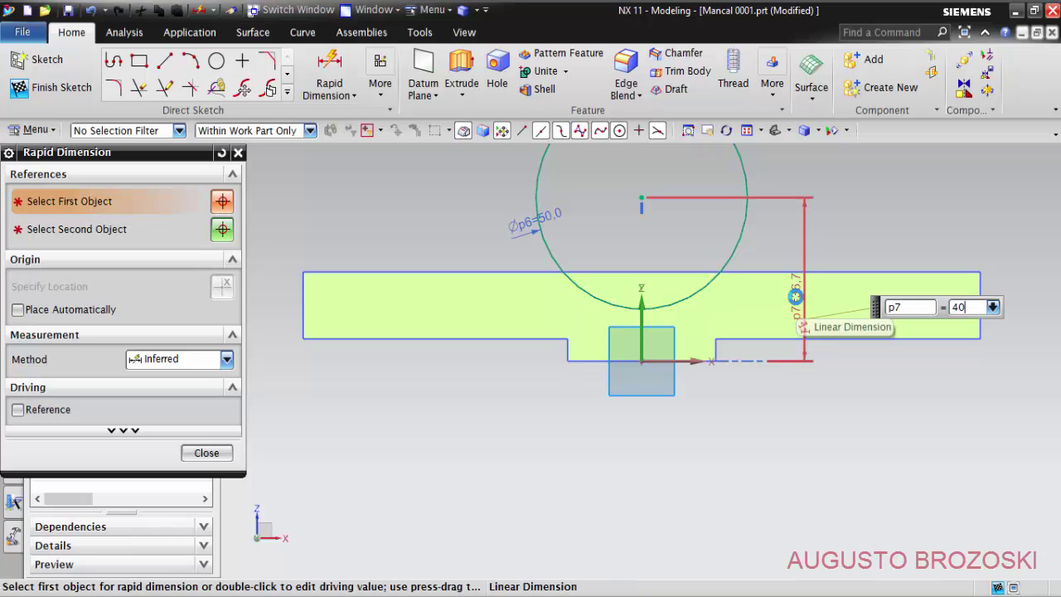
{"action": "key", "text": "Return"}
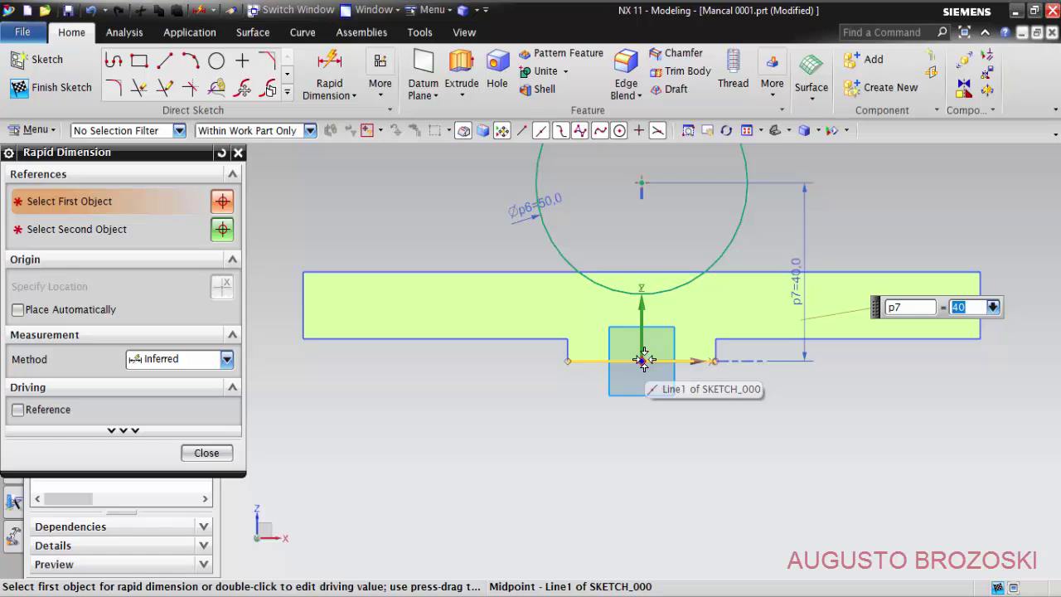
{"action": "left_click", "coordinate": [207, 452]}
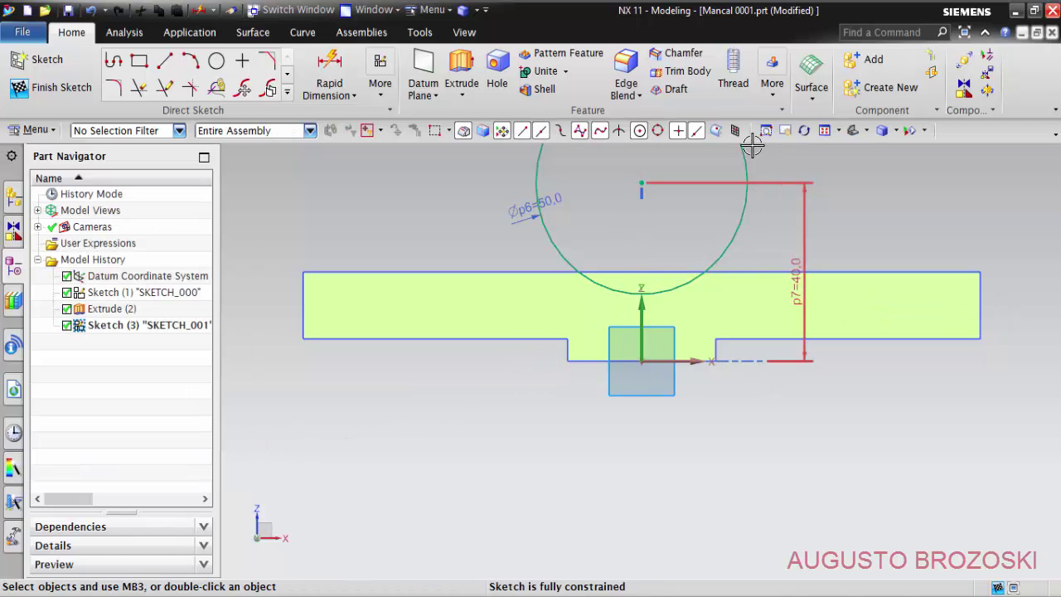
Step: Extrude the circle sketch 65 mm symmetric, united with the base block
{"action": "key", "text": "Home"}
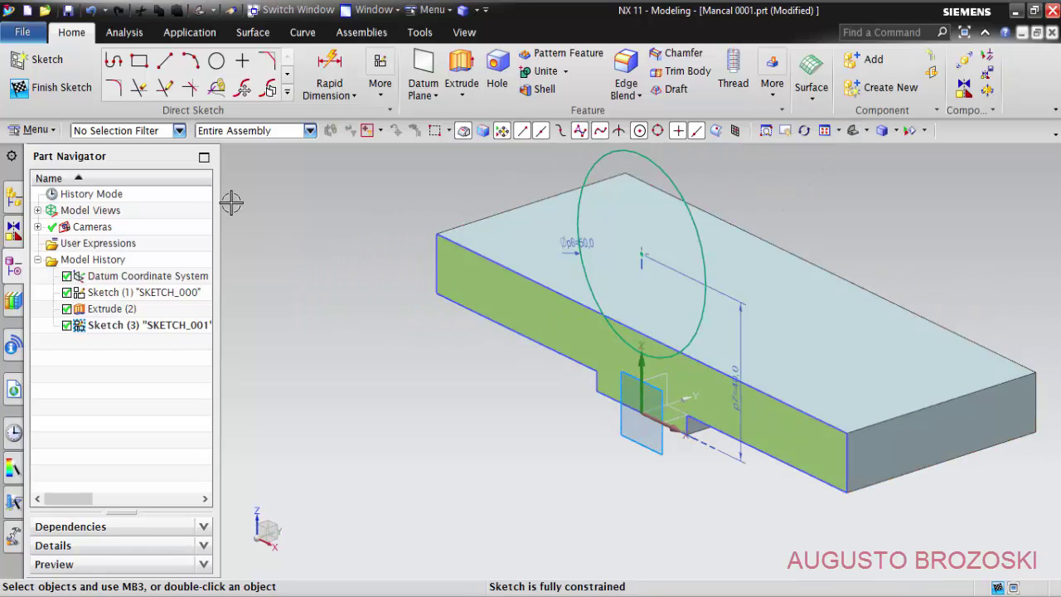
{"action": "left_click", "coordinate": [62, 87]}
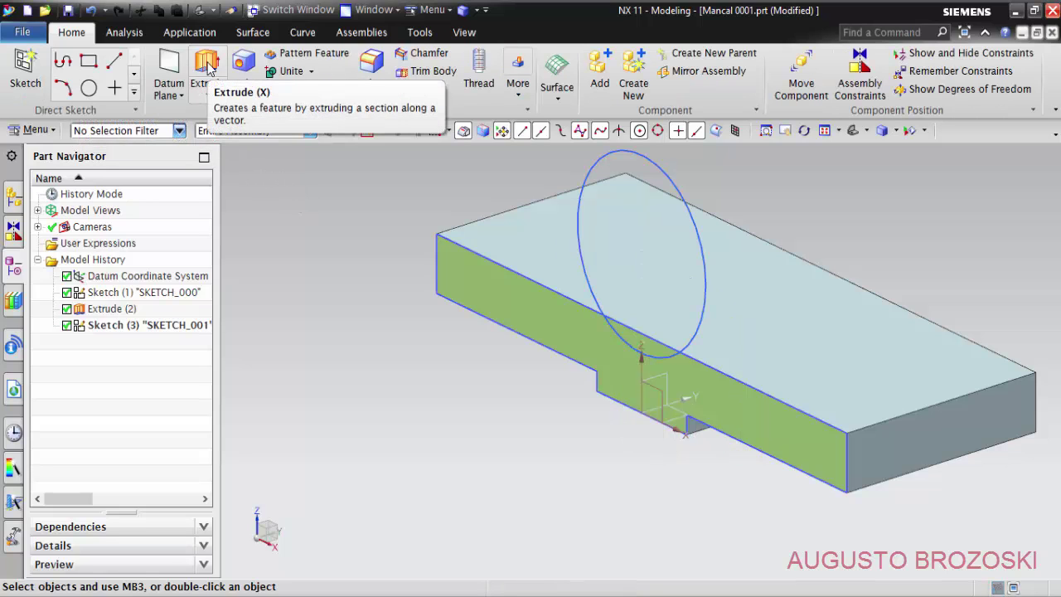
{"action": "left_click", "coordinate": [152, 325]}
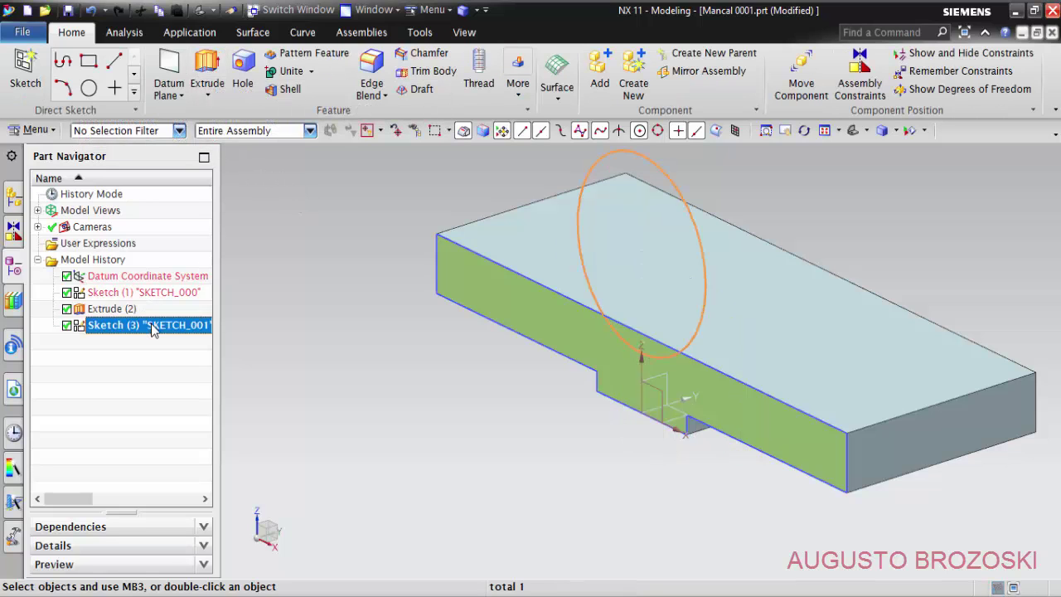
{"action": "left_click", "coordinate": [207, 73]}
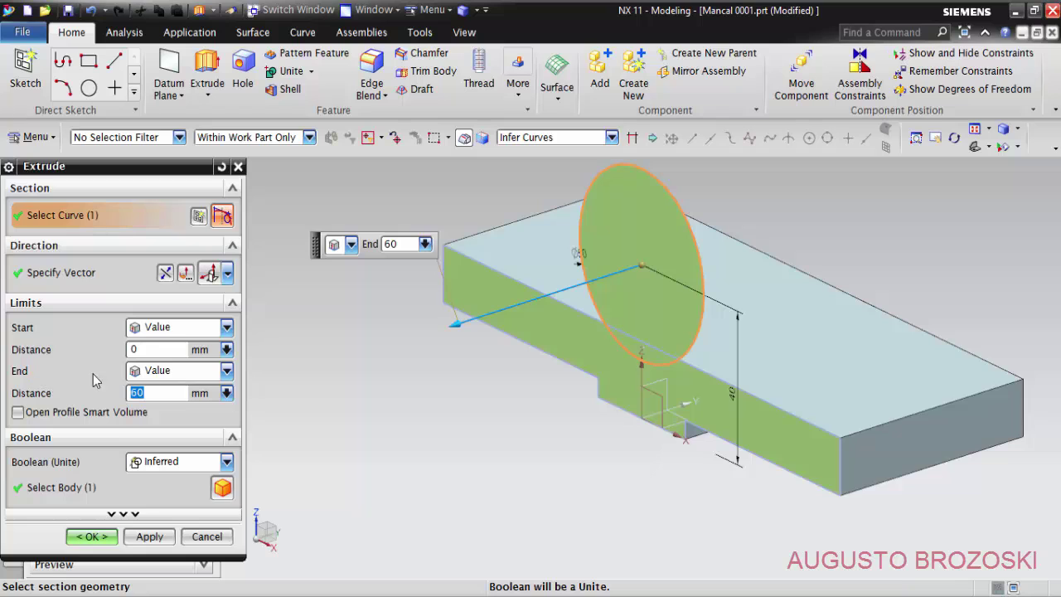
{"action": "left_click", "coordinate": [226, 370]}
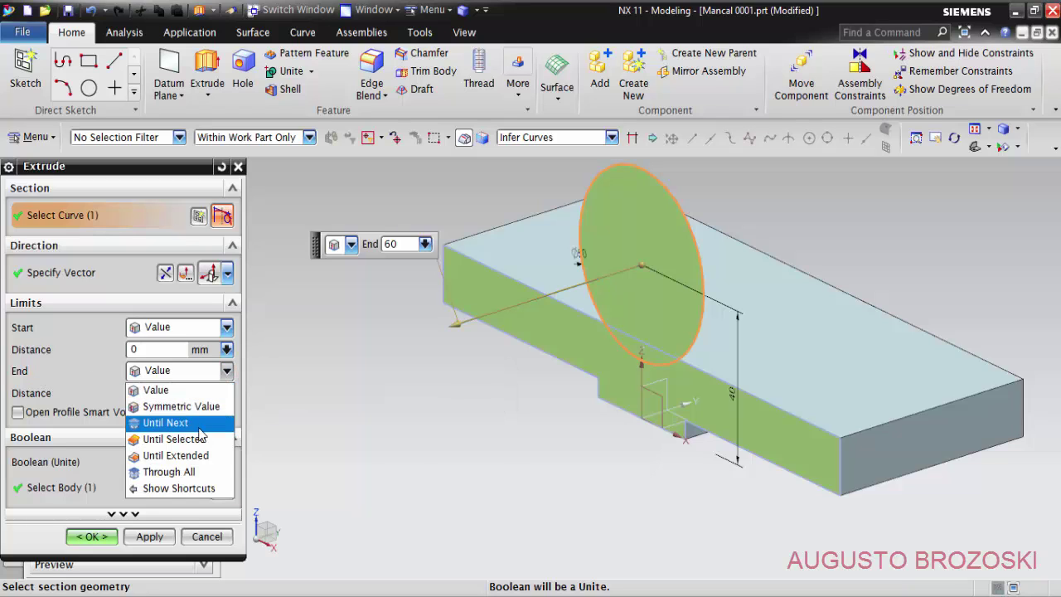
{"action": "left_click", "coordinate": [197, 406]}
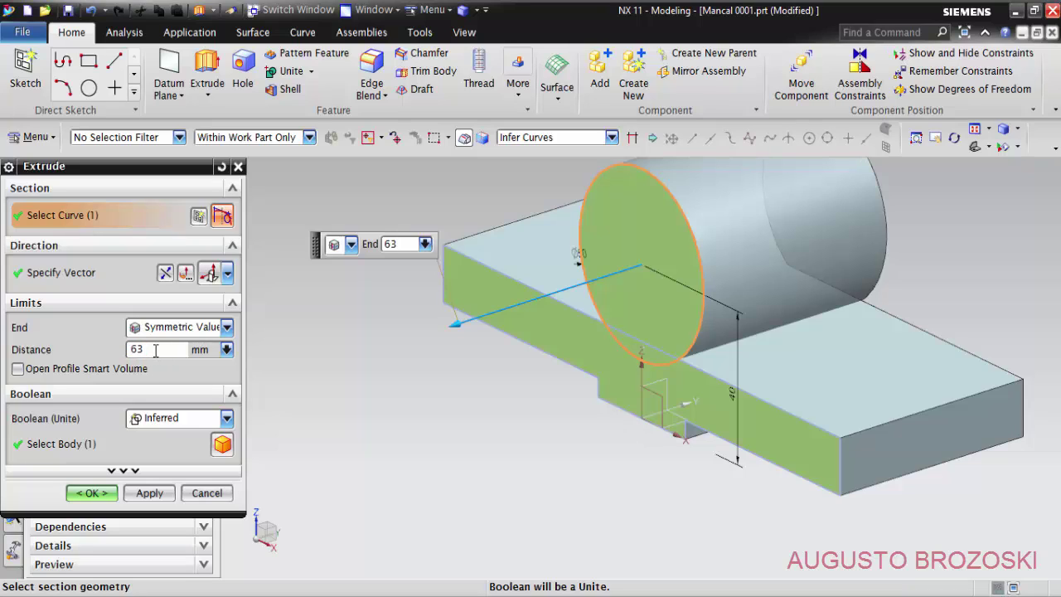
{"action": "type", "text": "65"}
{"action": "key", "text": "Return"}
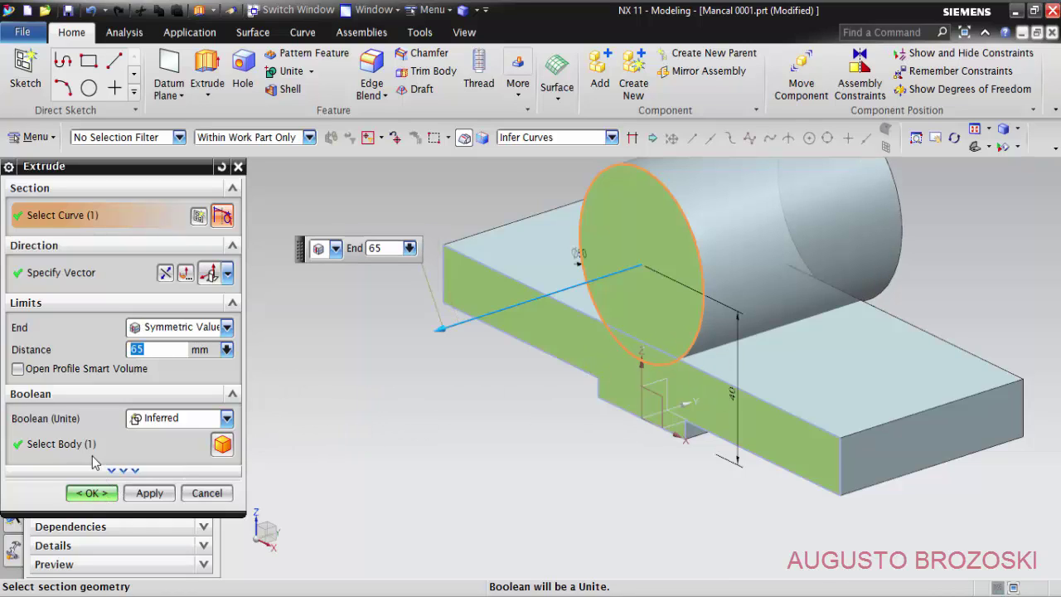
{"action": "left_click", "coordinate": [227, 418]}
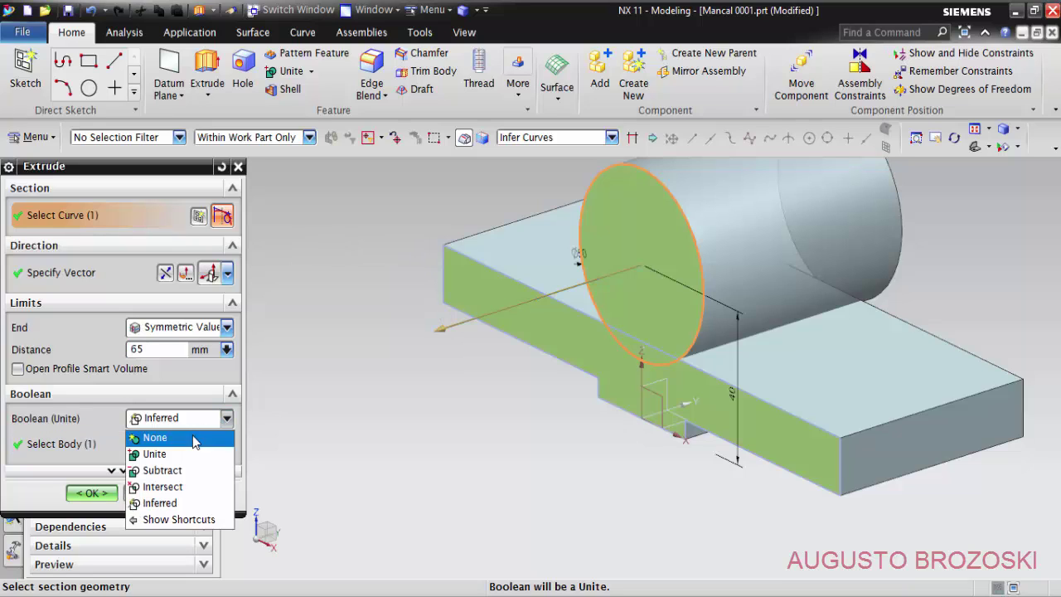
{"action": "left_click", "coordinate": [155, 454]}
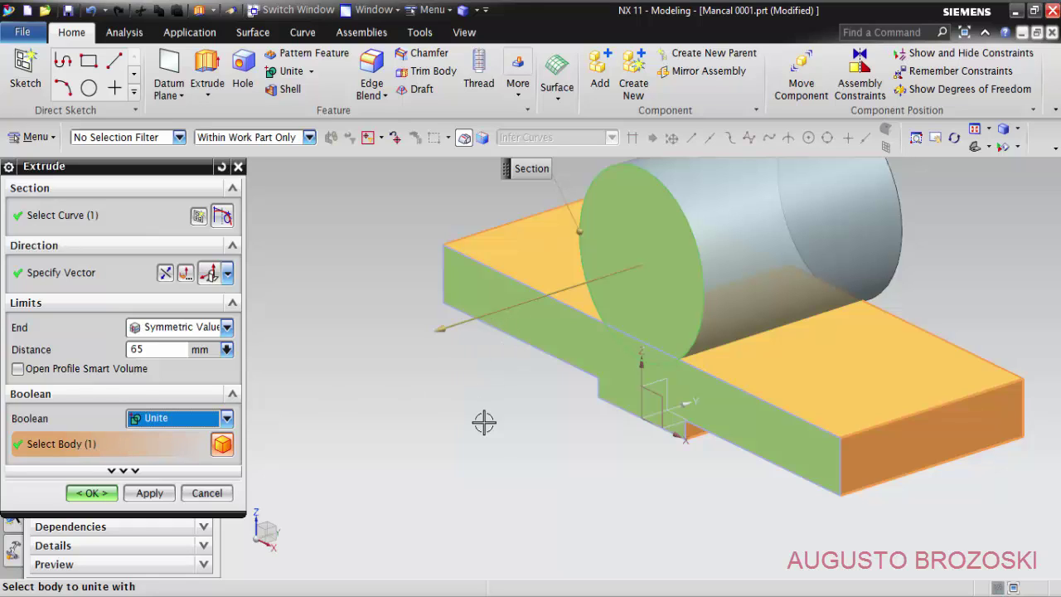
{"action": "left_click", "coordinate": [94, 493]}
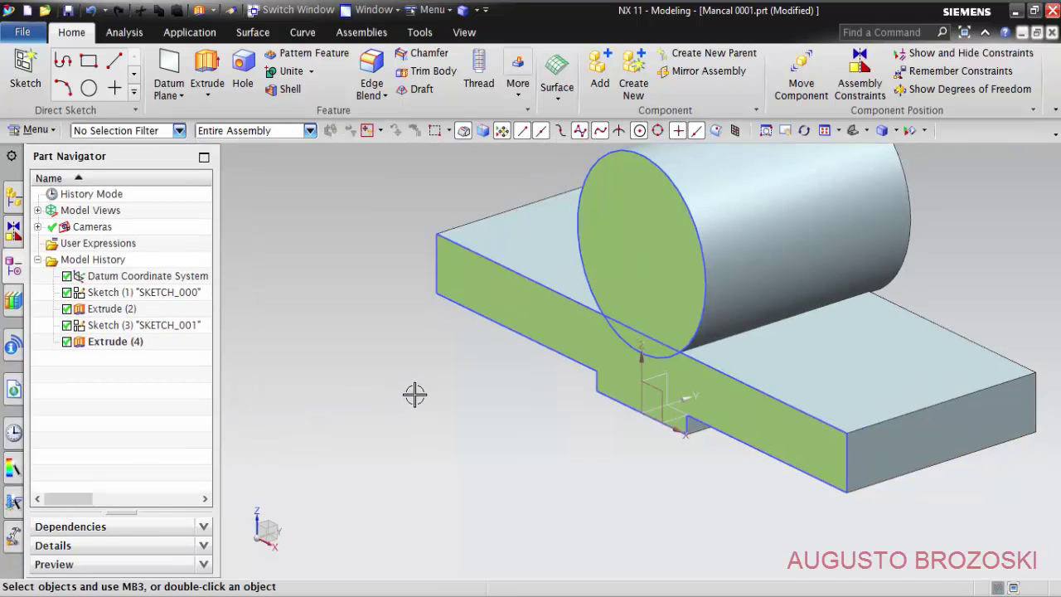
Step: Turn off Clip Section, save Mancal 0001.prt, and glance at the PDF drawing
{"action": "left_click", "coordinate": [464, 31]}
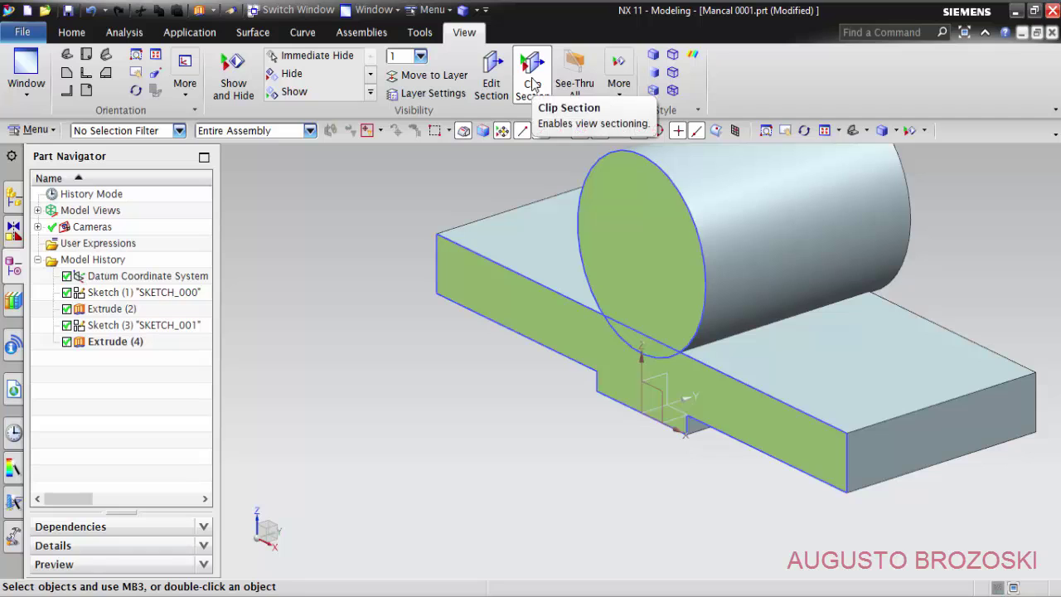
{"action": "left_click", "coordinate": [532, 78]}
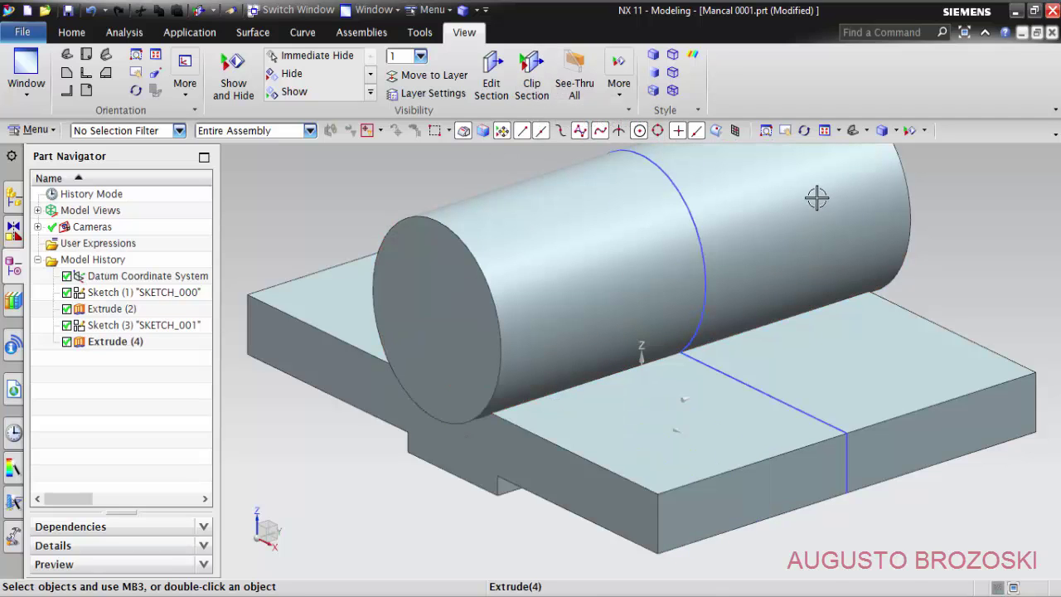
{"action": "middle_click_drag", "start_coordinate": [854, 132], "coordinate": [836, 166]}
{"action": "scroll", "coordinate": [686, 281], "scroll_direction": "down", "scroll_amount": 2}
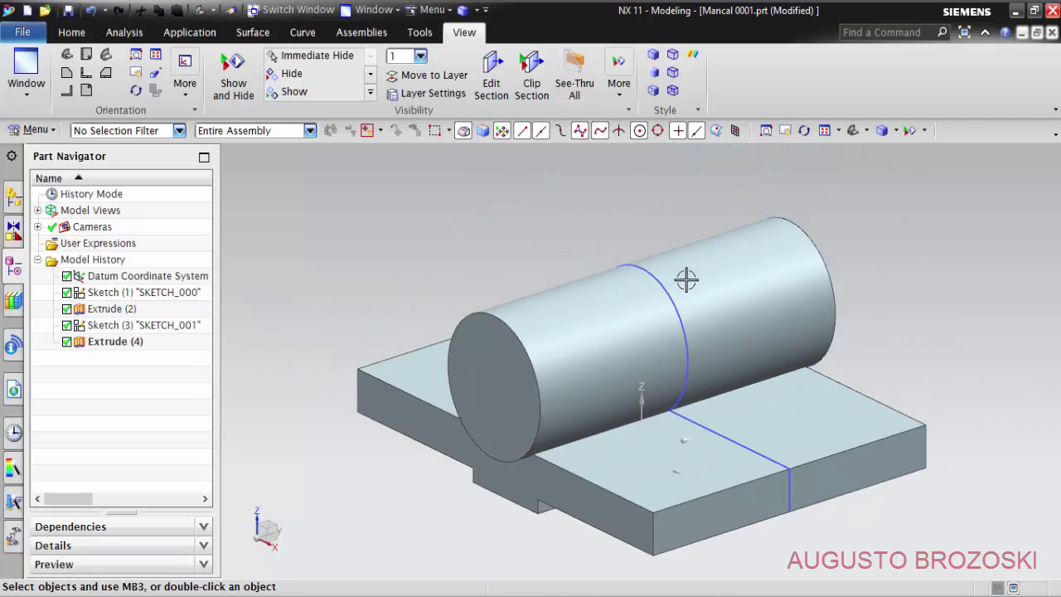
{"action": "left_click", "coordinate": [67, 10]}
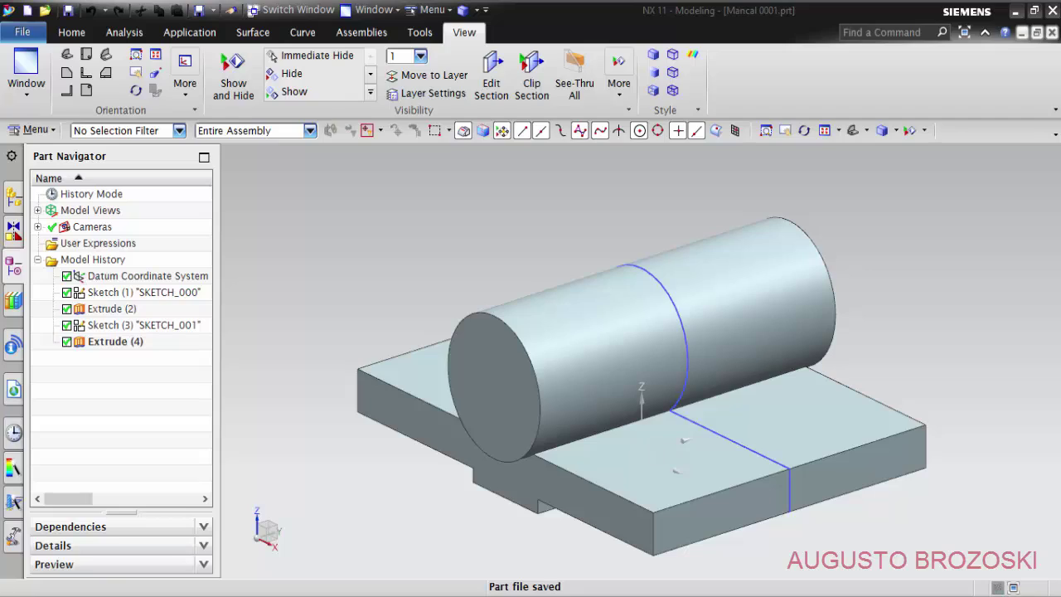
{"action": "key", "text": "alt+Tab"}
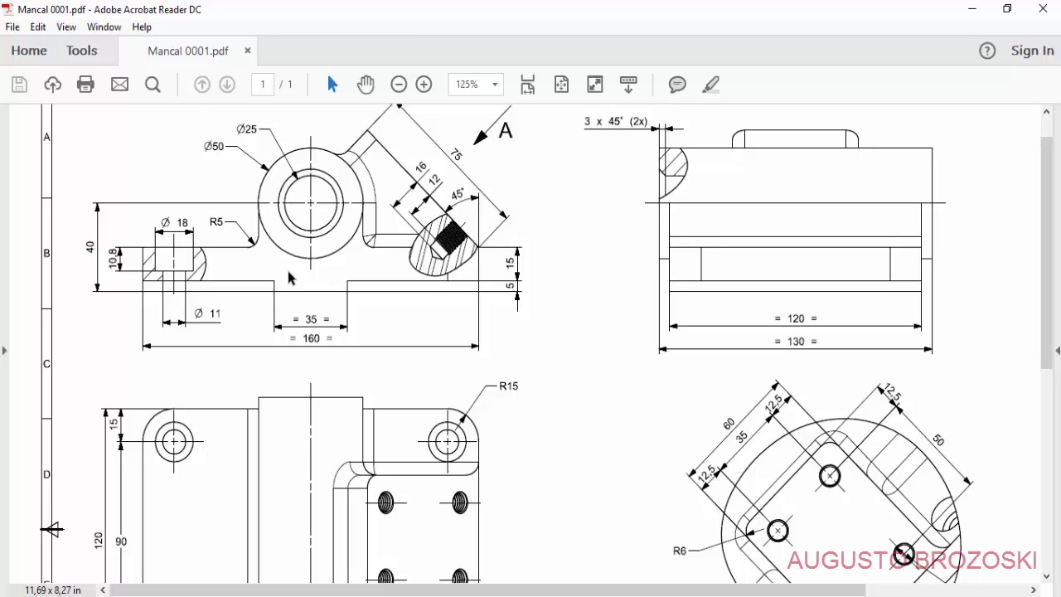
{"action": "left_click", "coordinate": [973, 9]}
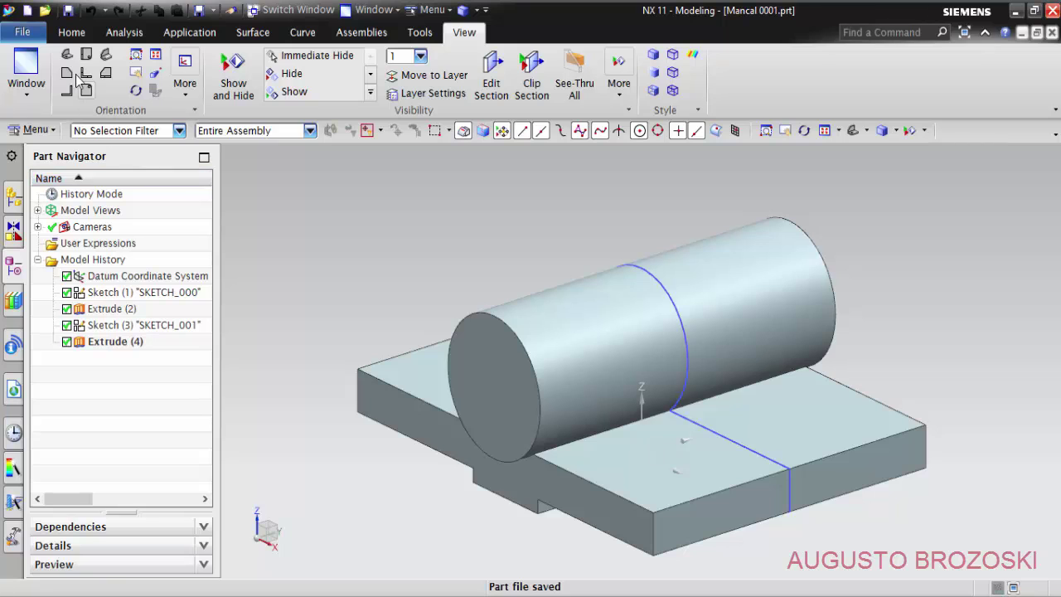
Step: Create a new sketch on the XZ datum plane
{"action": "left_click", "coordinate": [71, 32]}
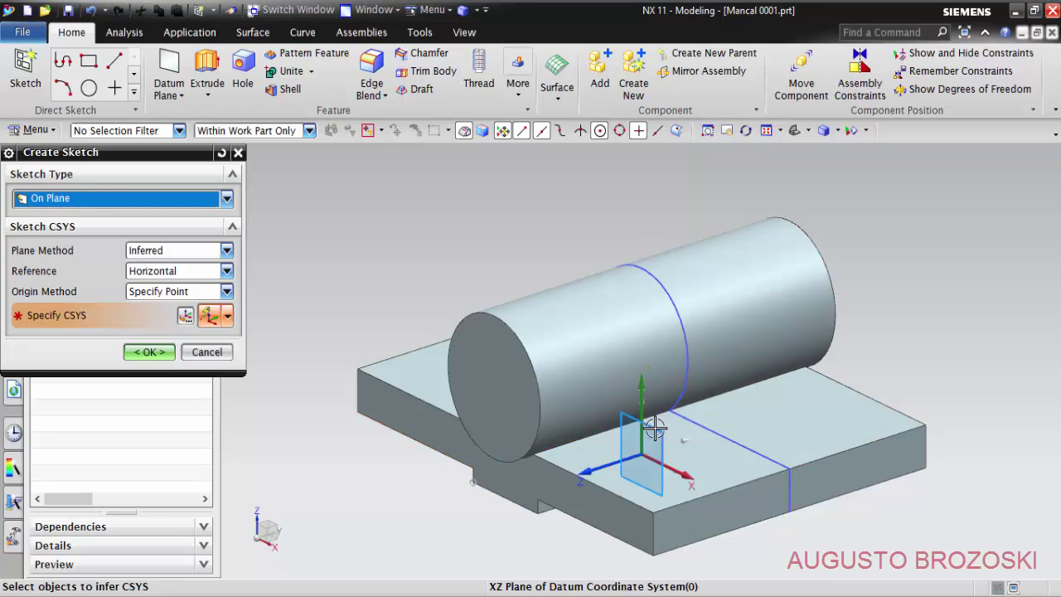
{"action": "left_click", "coordinate": [655, 428]}
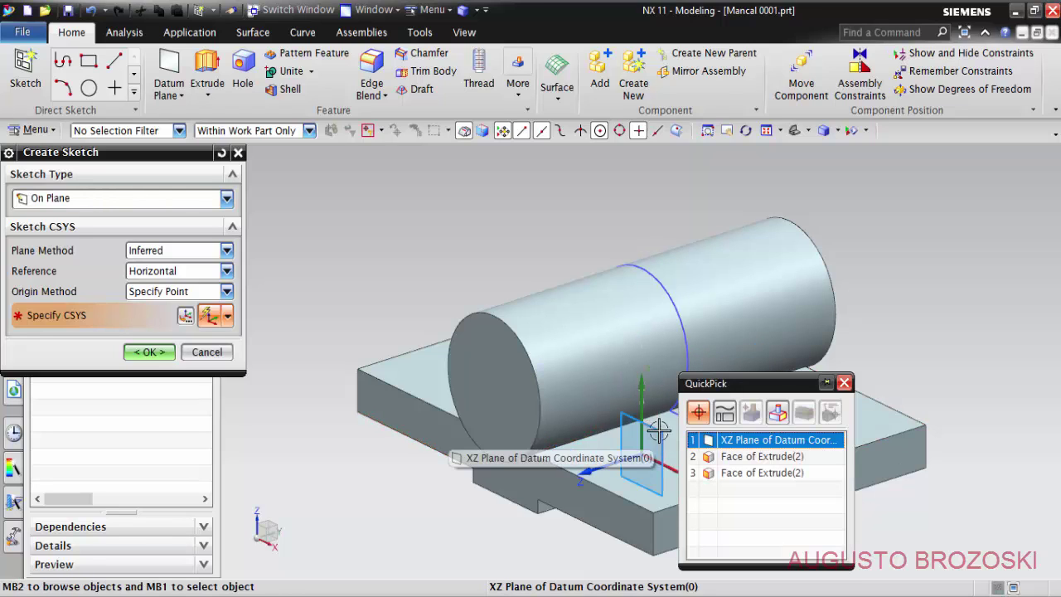
{"action": "left_click", "coordinate": [749, 446]}
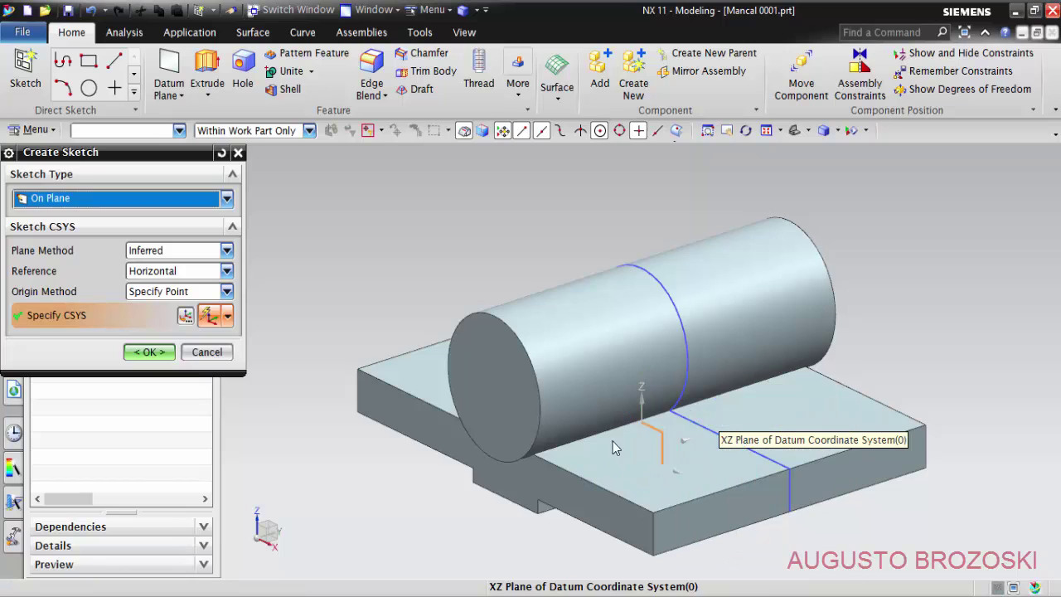
{"action": "left_click", "coordinate": [159, 355]}
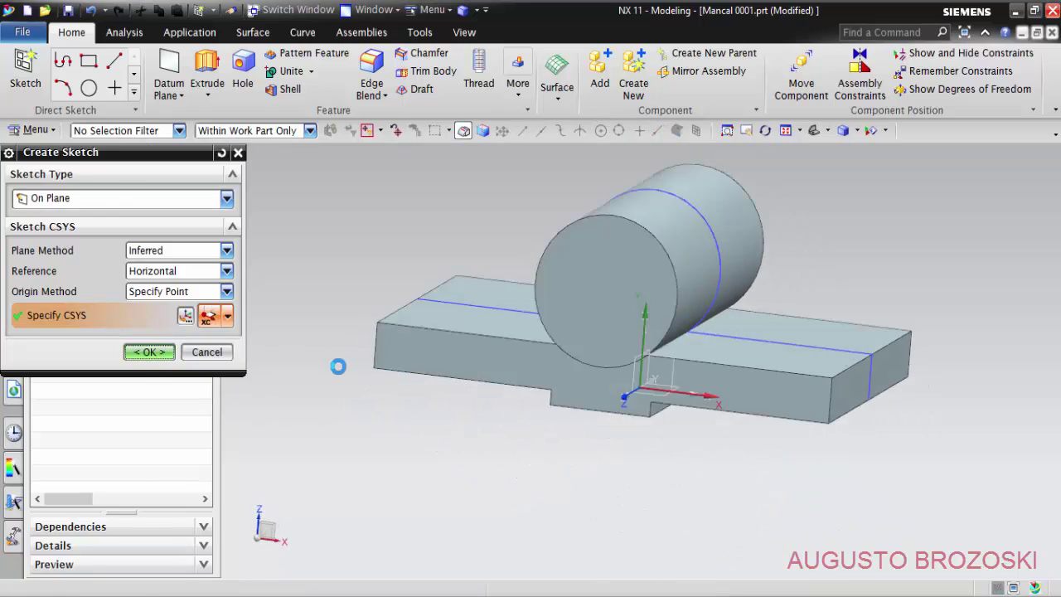
Step: Section the view through the sketch plane to show the cross-section
{"action": "left_click", "coordinate": [464, 34]}
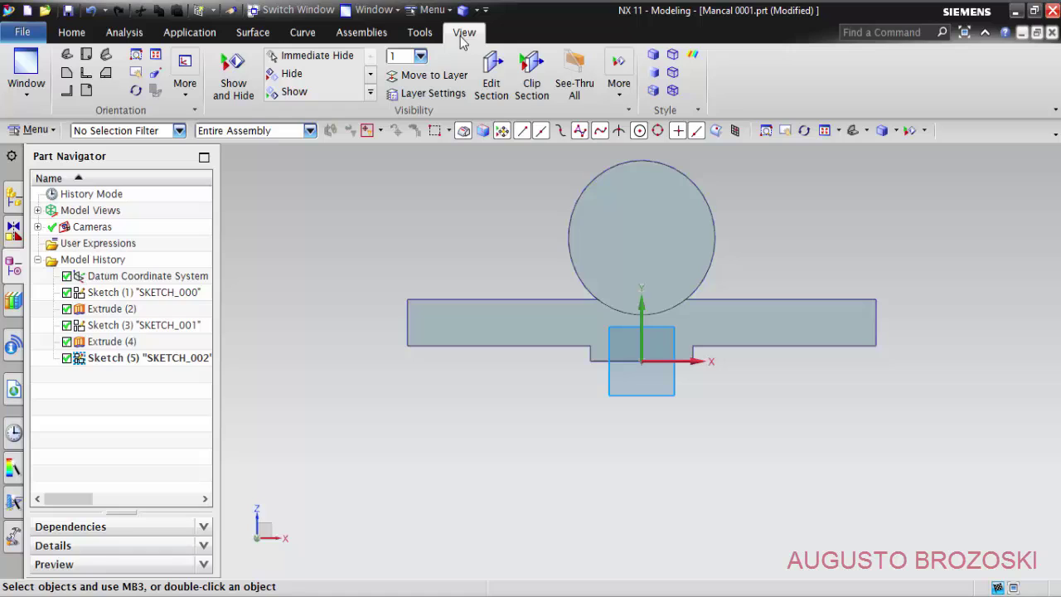
{"action": "left_click", "coordinate": [495, 73]}
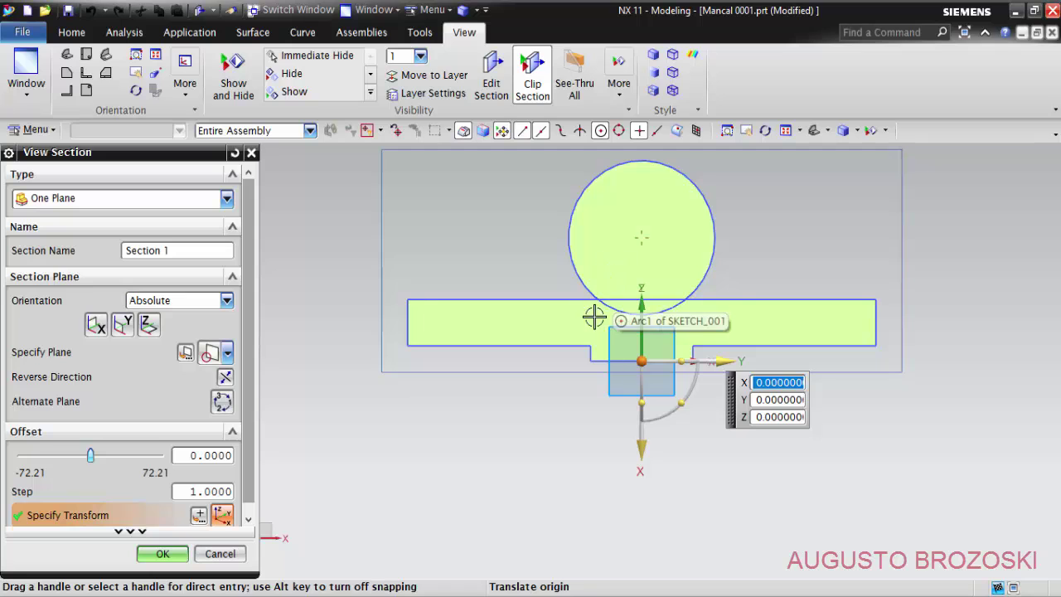
{"action": "left_click", "coordinate": [163, 555]}
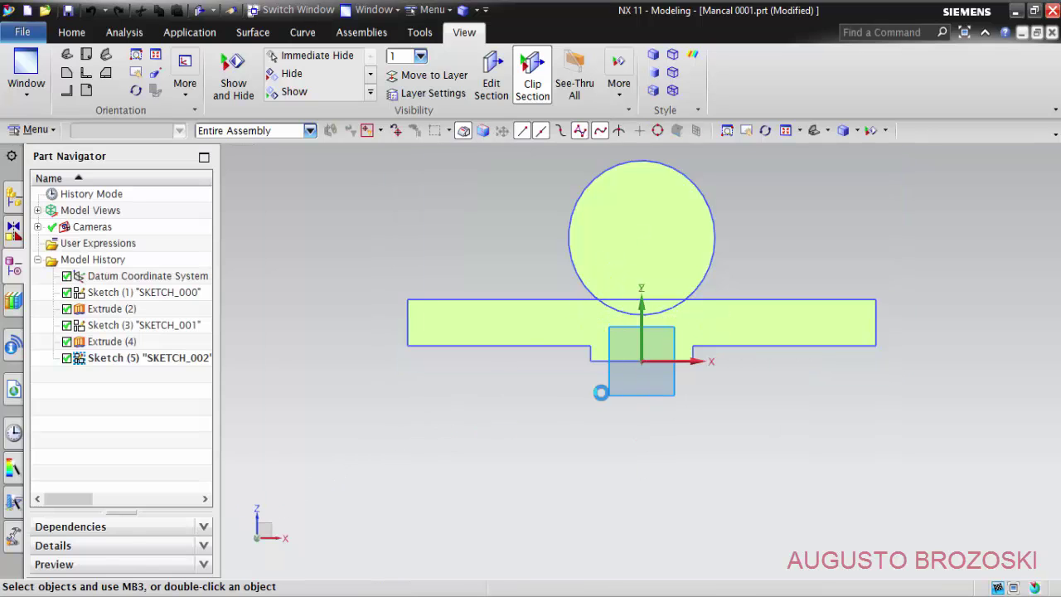
{"action": "scroll", "coordinate": [717, 229], "scroll_direction": "up", "scroll_amount": 4}
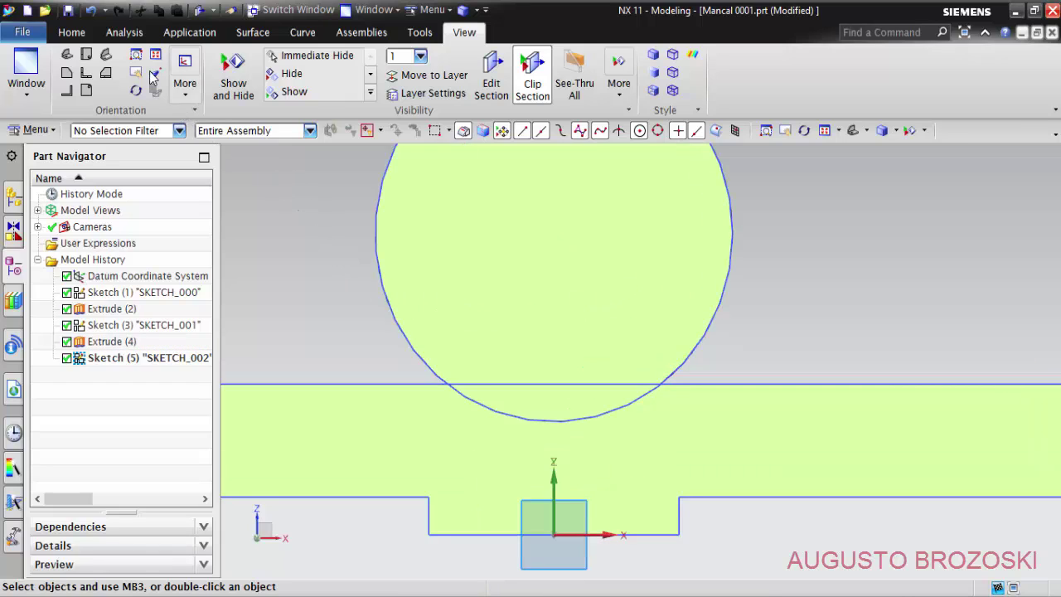
{"action": "left_click", "coordinate": [75, 33]}
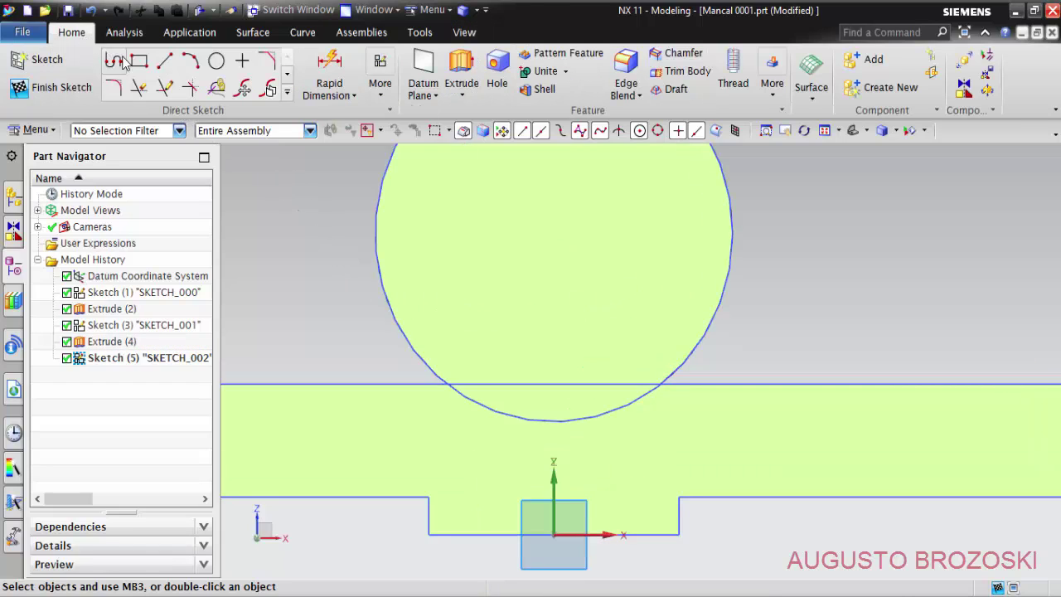
Step: Draw a rectangle from the circle's edge to the base's top line
{"action": "left_click", "coordinate": [143, 65]}
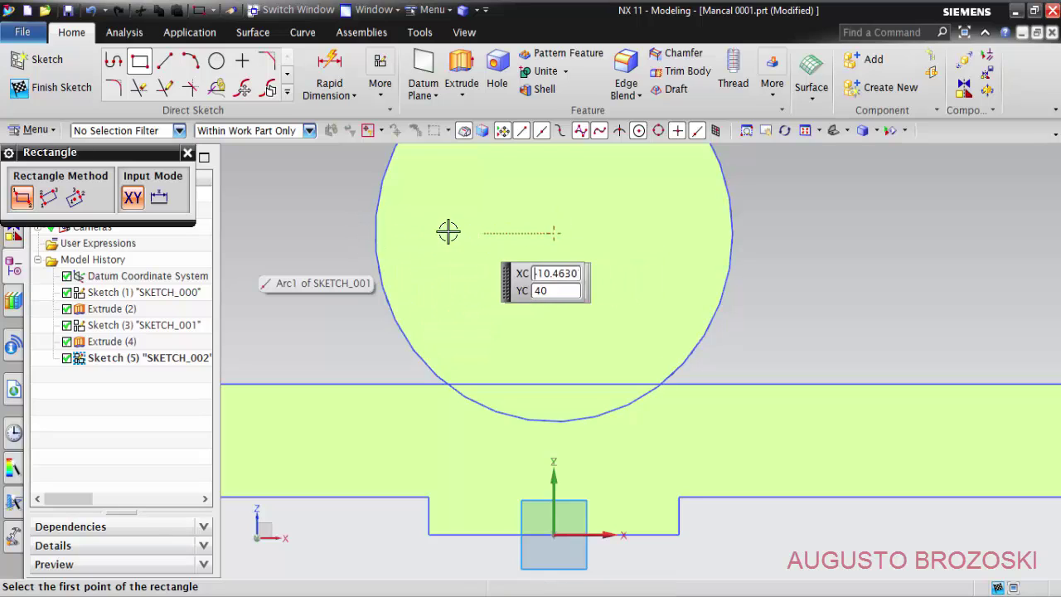
{"action": "left_click", "coordinate": [375, 232]}
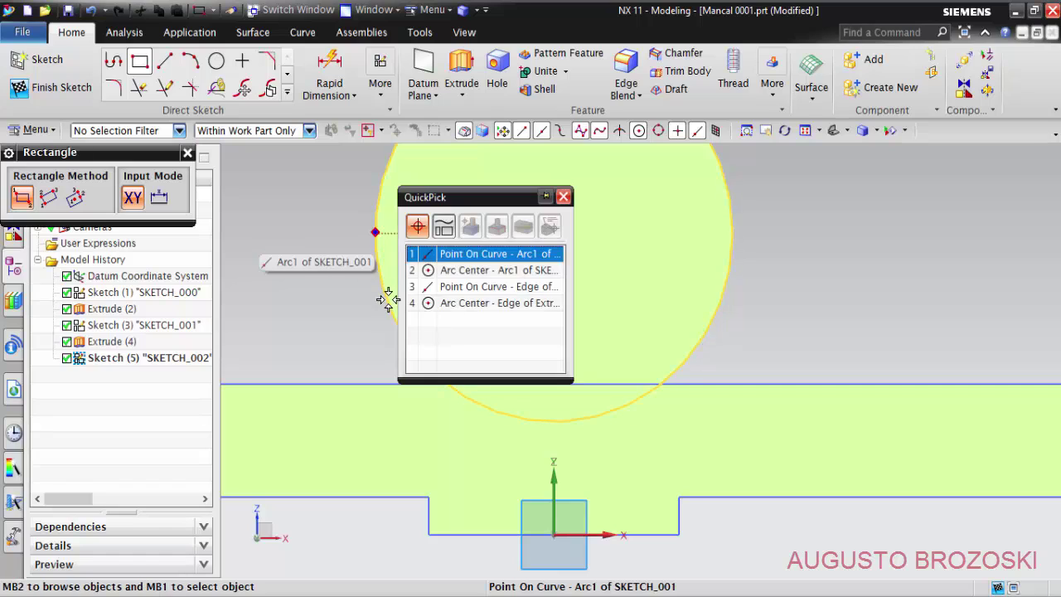
{"action": "left_click", "coordinate": [461, 256]}
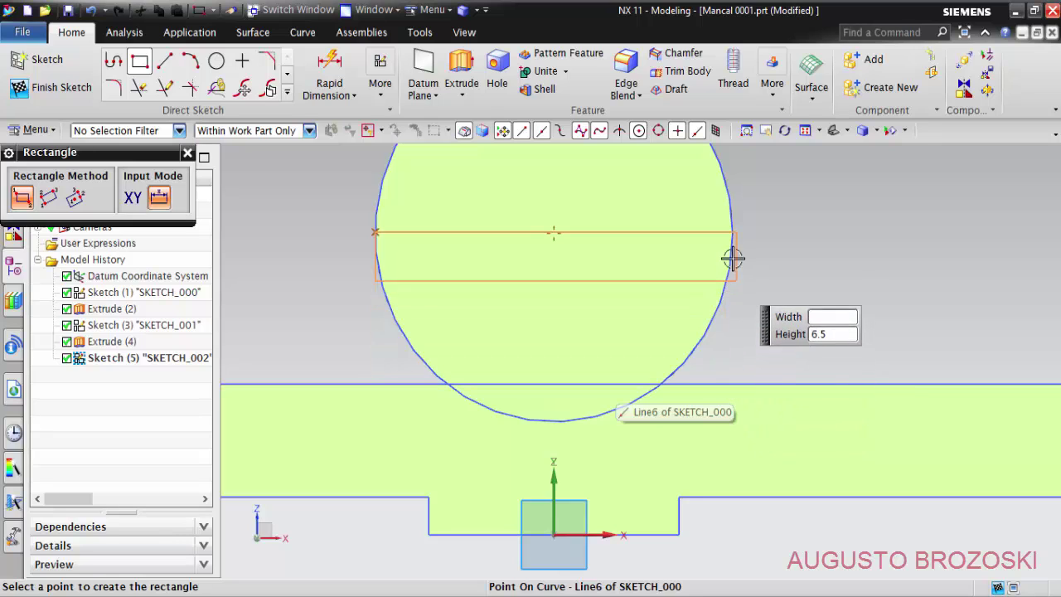
{"action": "left_click", "coordinate": [729, 384]}
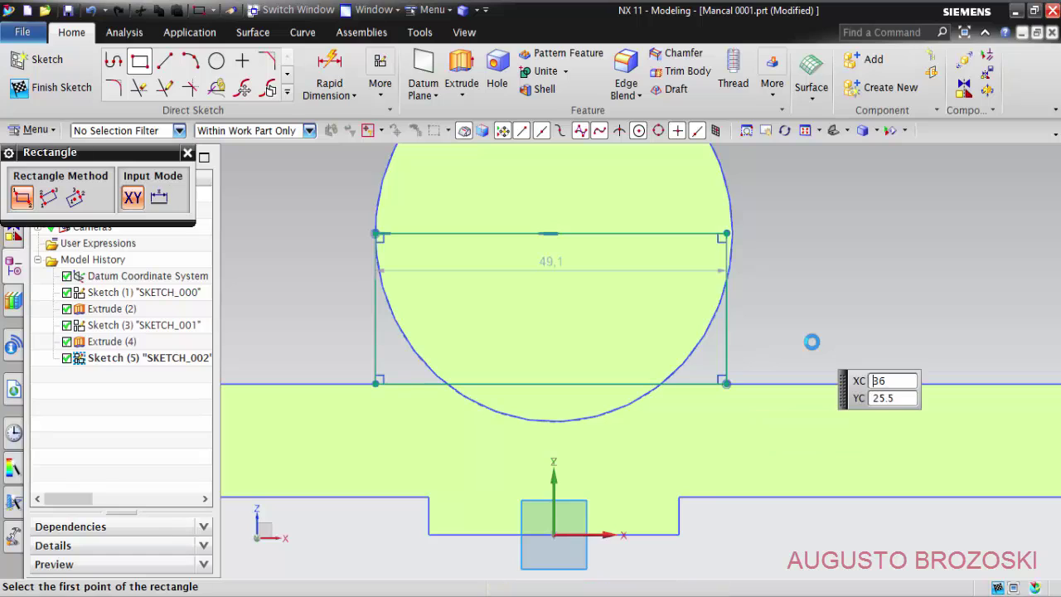
{"action": "left_click", "coordinate": [188, 153]}
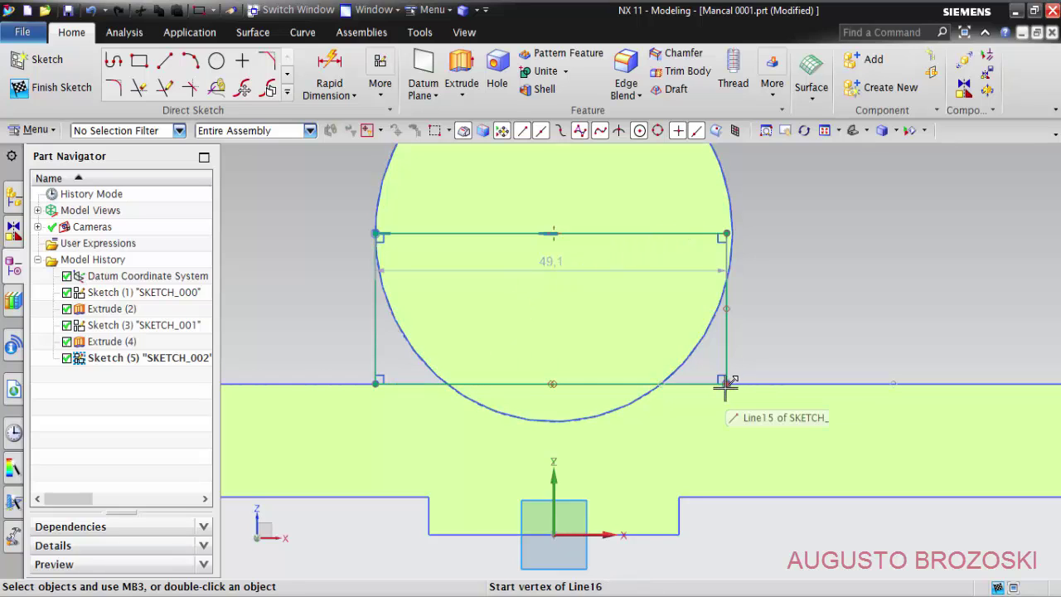
{"action": "mouse_move", "coordinate": [727, 380]}
{"action": "left_mouse_down"}
{"action": "mouse_move", "coordinate": [731, 351]}
{"action": "mouse_move", "coordinate": [836, 351]}
{"action": "mouse_move", "coordinate": [661, 353]}
{"action": "mouse_move", "coordinate": [744, 363]}
{"action": "left_mouse_up"}
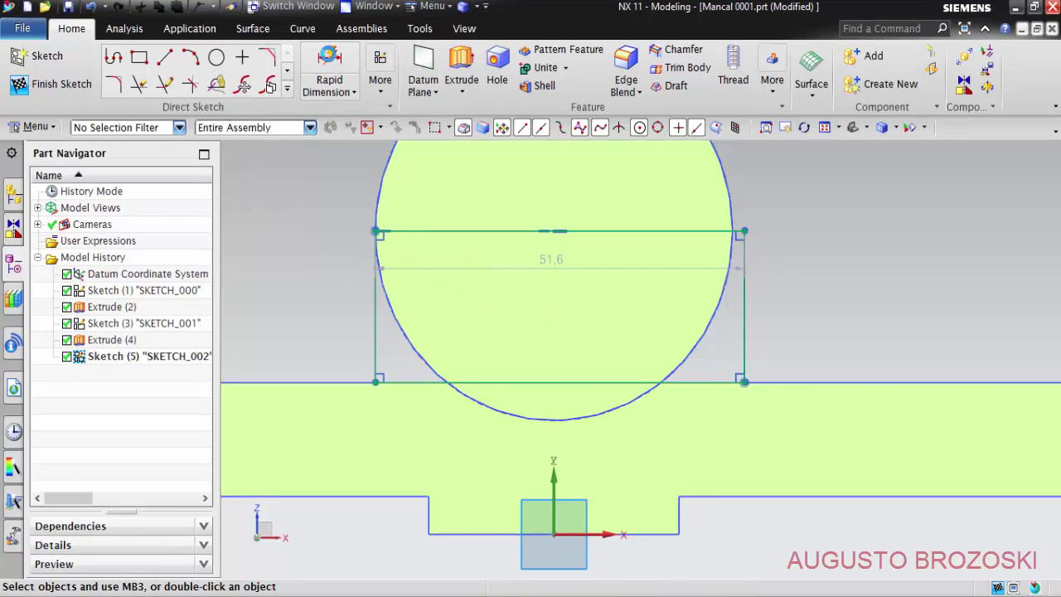
Step: Dimension the rectangle's top line to 50 mm and finish the sketch
{"action": "left_click", "coordinate": [329, 60]}
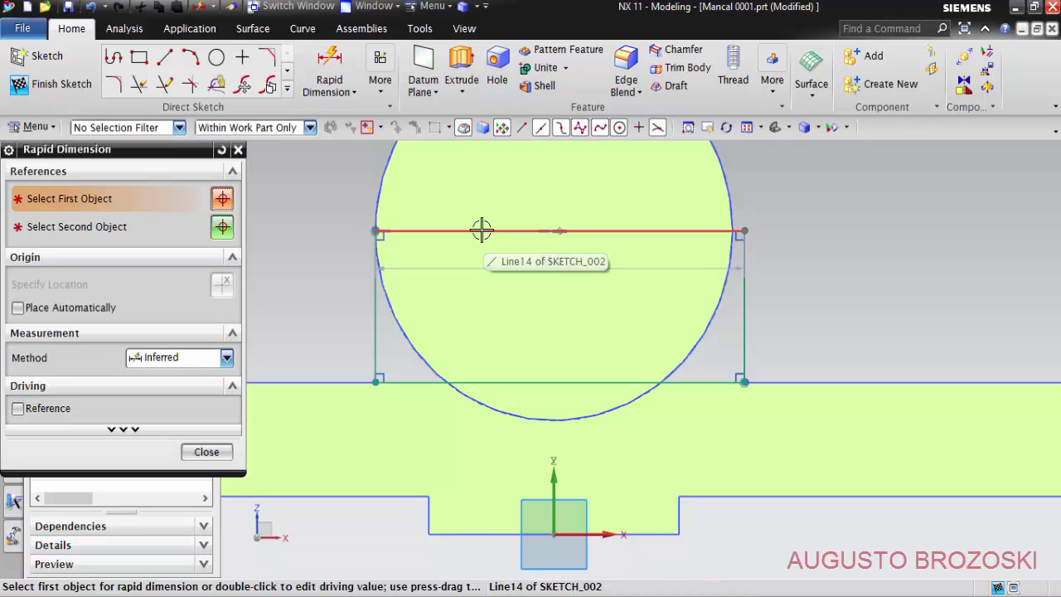
{"action": "left_click", "coordinate": [482, 230]}
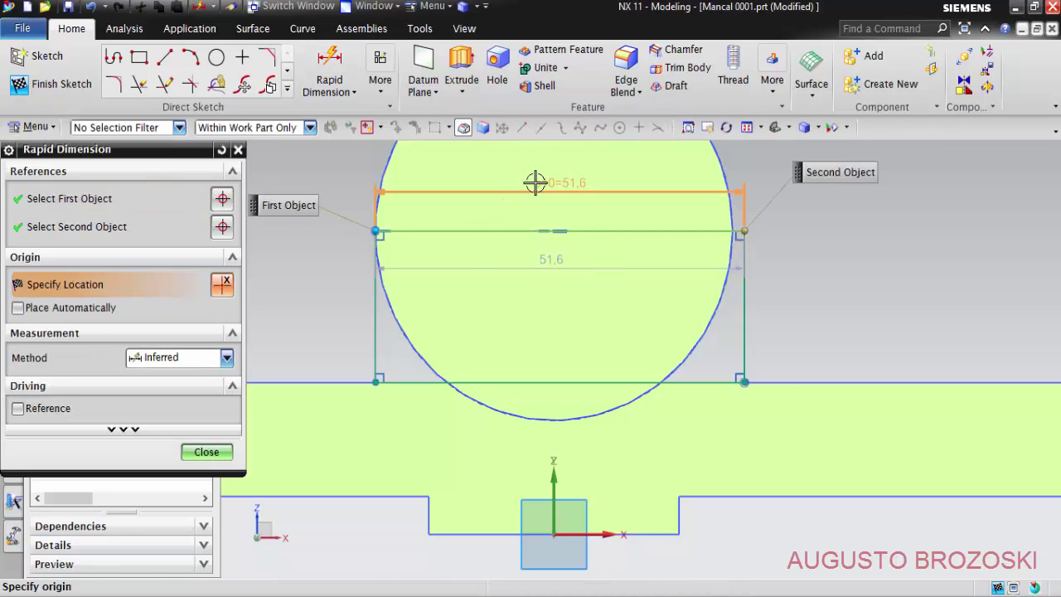
{"action": "left_click", "coordinate": [536, 183]}
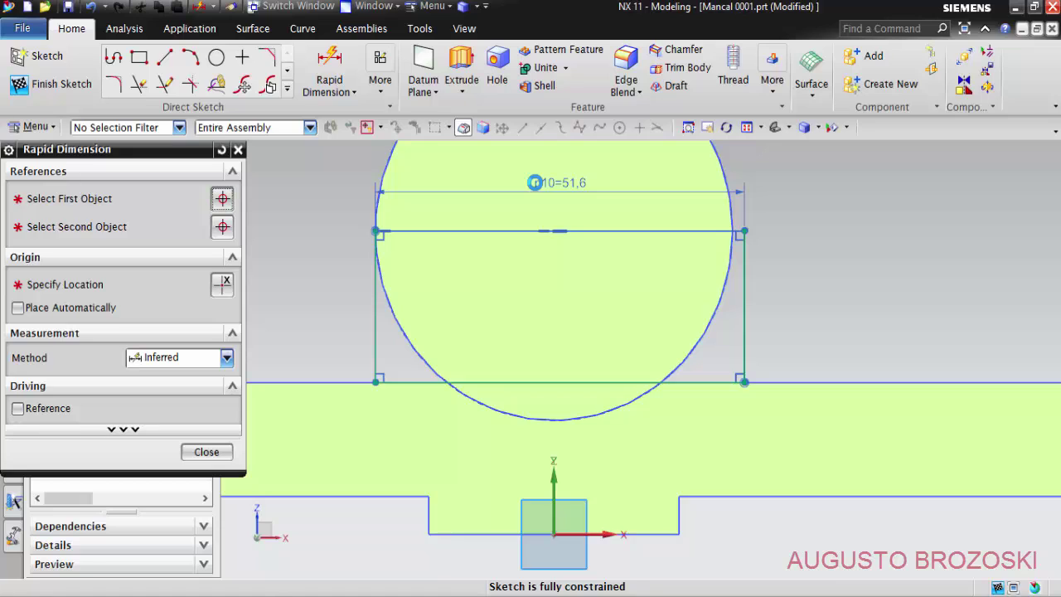
{"action": "double_click", "coordinate": [536, 183]}
{"action": "type", "text": "50"}
{"action": "key", "text": "Return"}
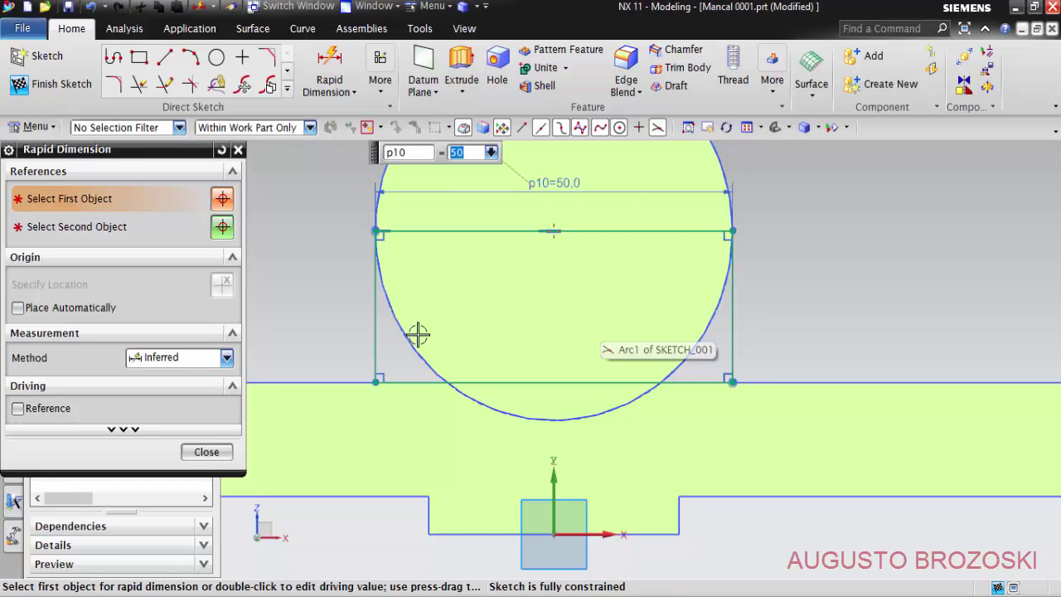
{"action": "left_click", "coordinate": [207, 453]}
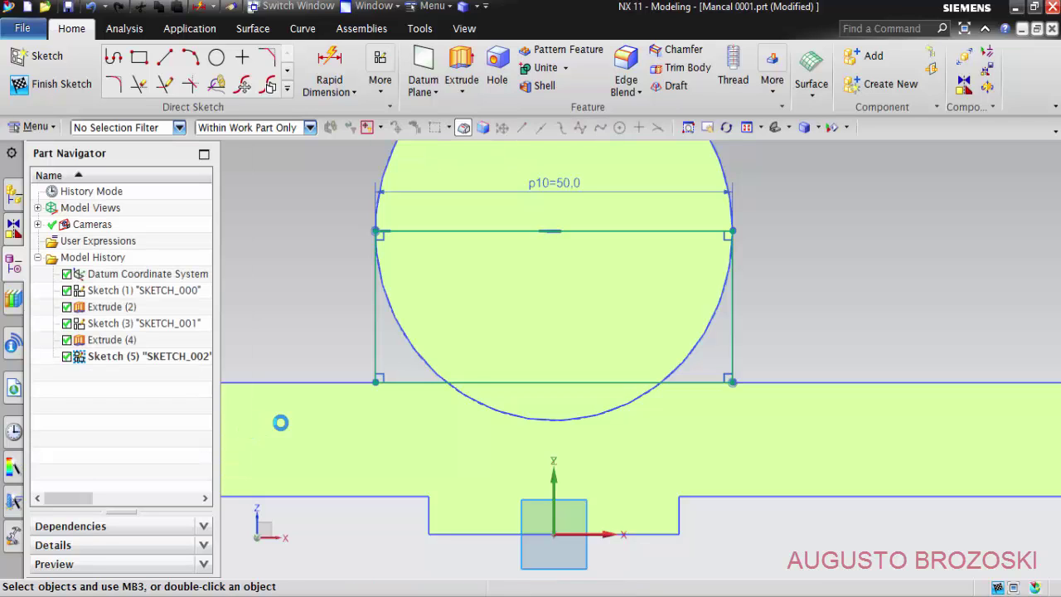
{"action": "scroll", "coordinate": [554, 300], "scroll_direction": "down", "scroll_amount": 2}
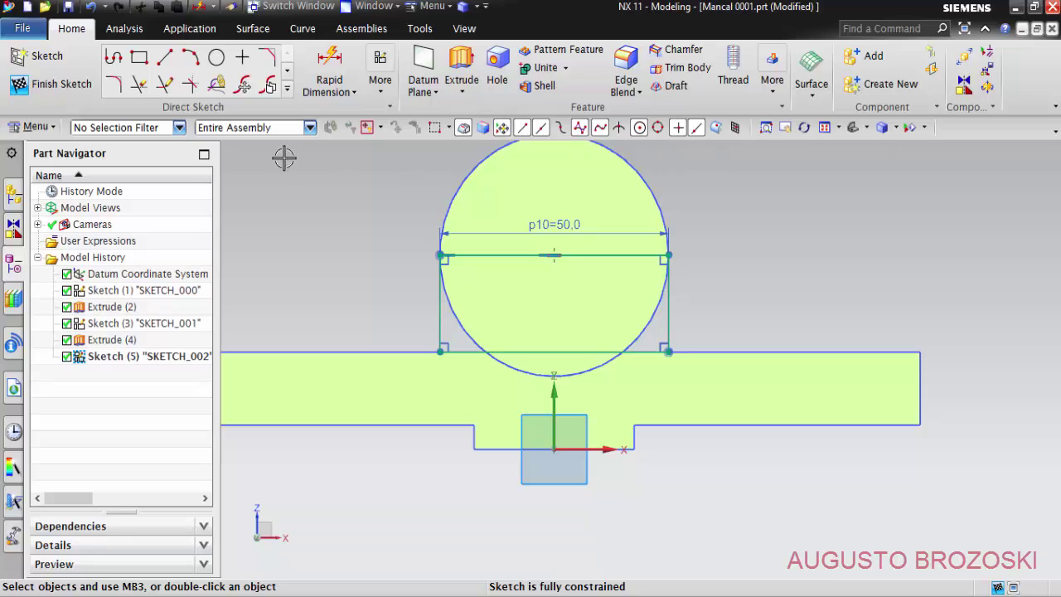
{"action": "left_click", "coordinate": [51, 84]}
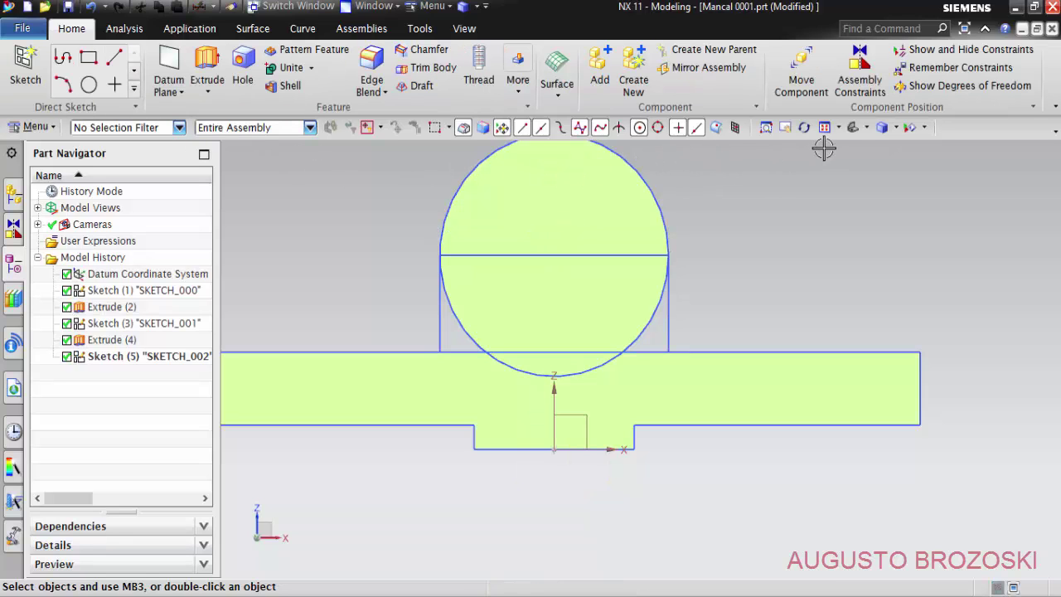
Step: Extrude Sketch (5) 60 mm symmetric united with the base, then remove the section cut
{"action": "left_click", "coordinate": [853, 128]}
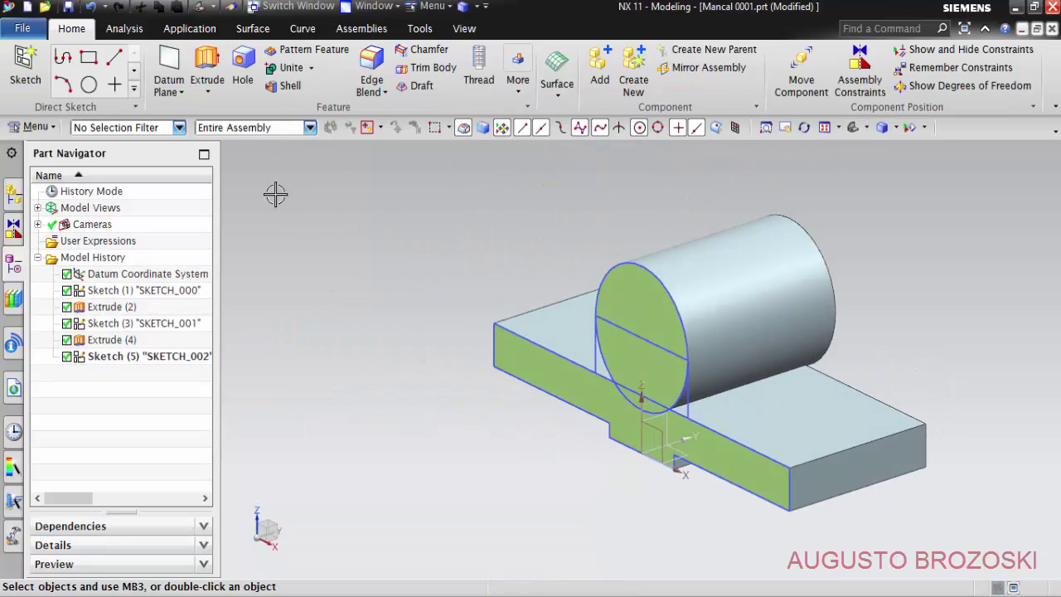
{"action": "left_click", "coordinate": [145, 359]}
{"action": "left_click", "coordinate": [208, 67]}
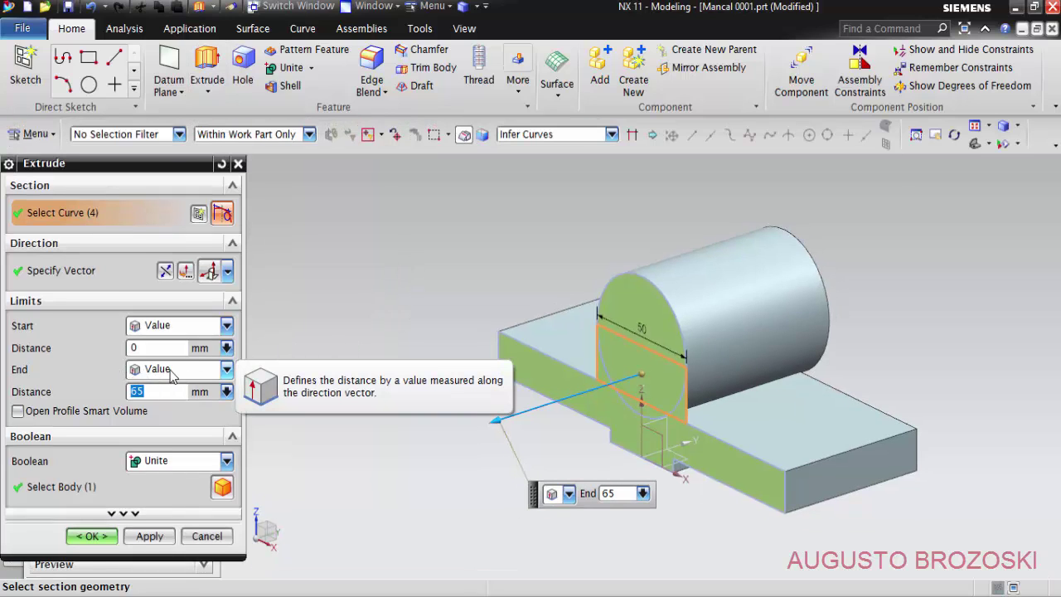
{"action": "left_click", "coordinate": [227, 370]}
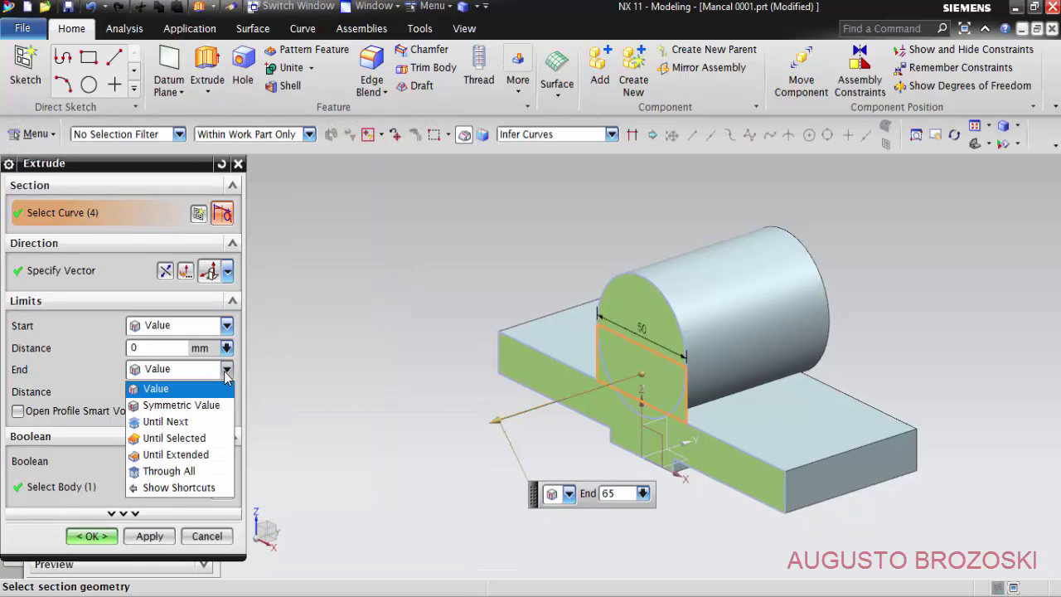
{"action": "left_click", "coordinate": [199, 406]}
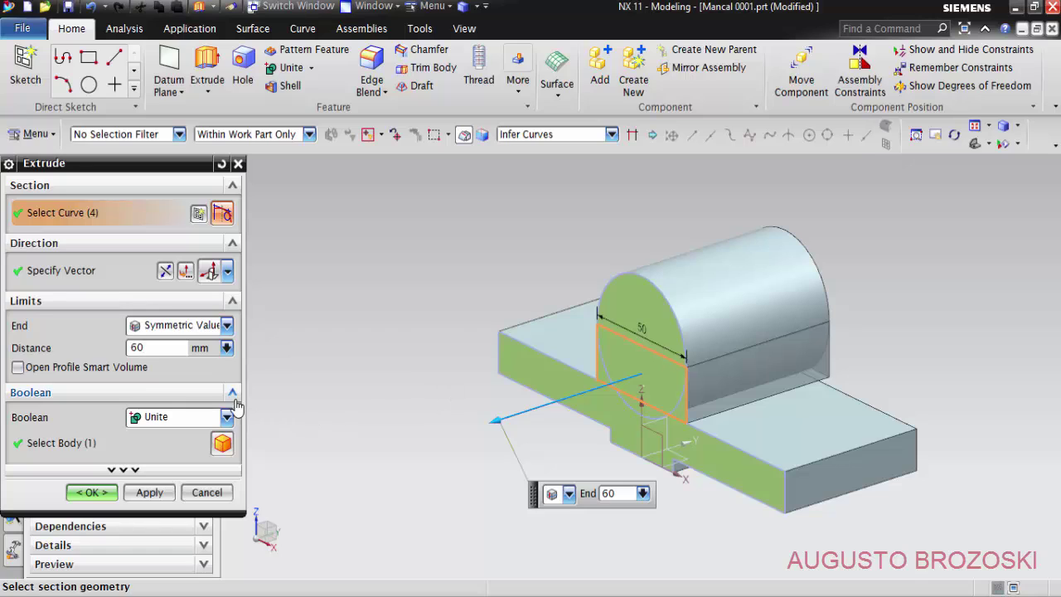
{"action": "key", "text": "Return"}
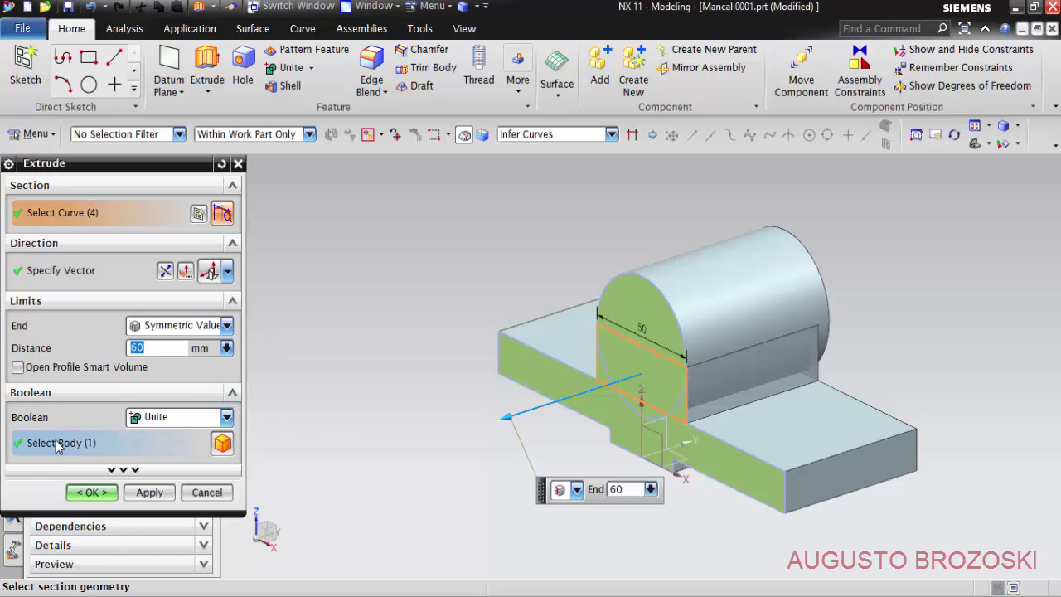
{"action": "left_click", "coordinate": [82, 438]}
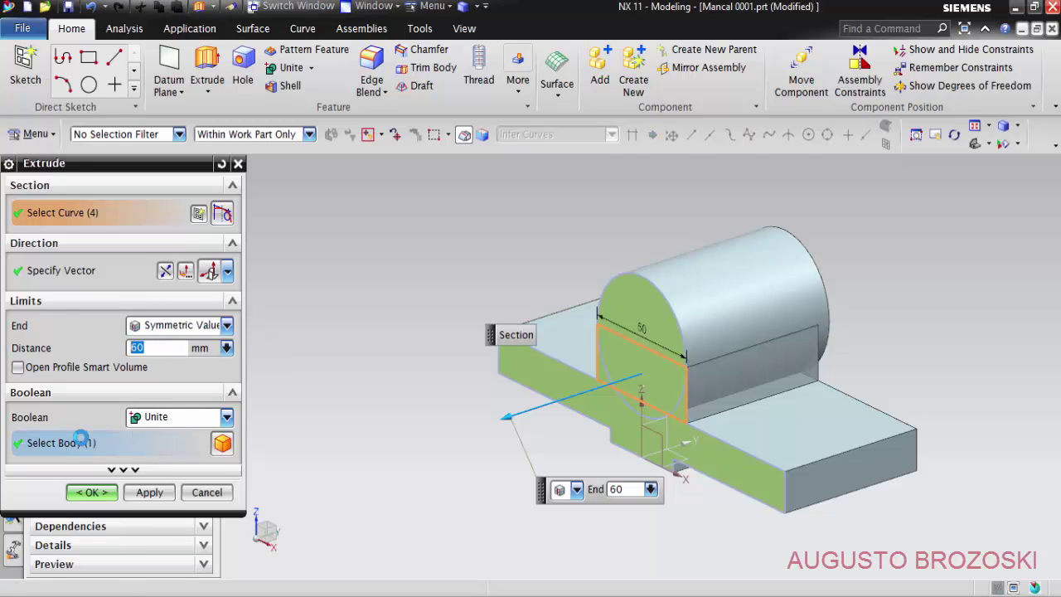
{"action": "left_click", "coordinate": [91, 493]}
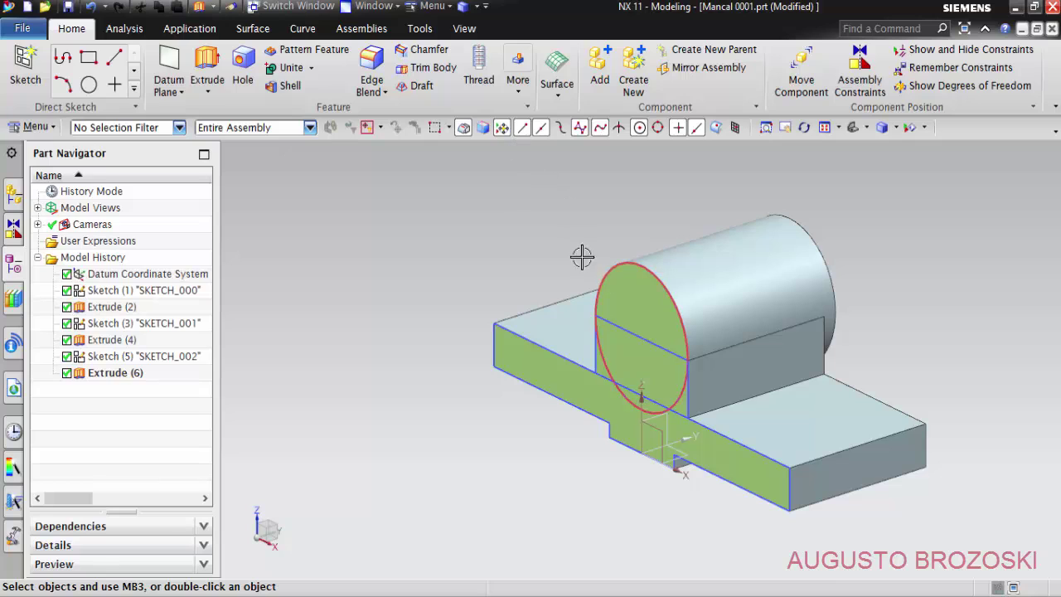
{"action": "left_click", "coordinate": [465, 28]}
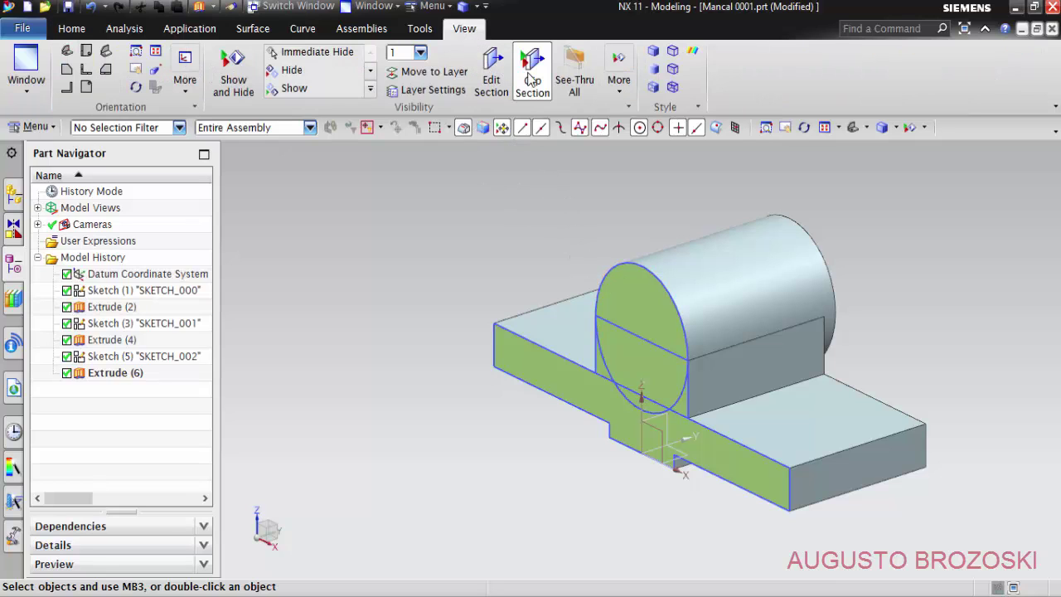
{"action": "left_click", "coordinate": [532, 76]}
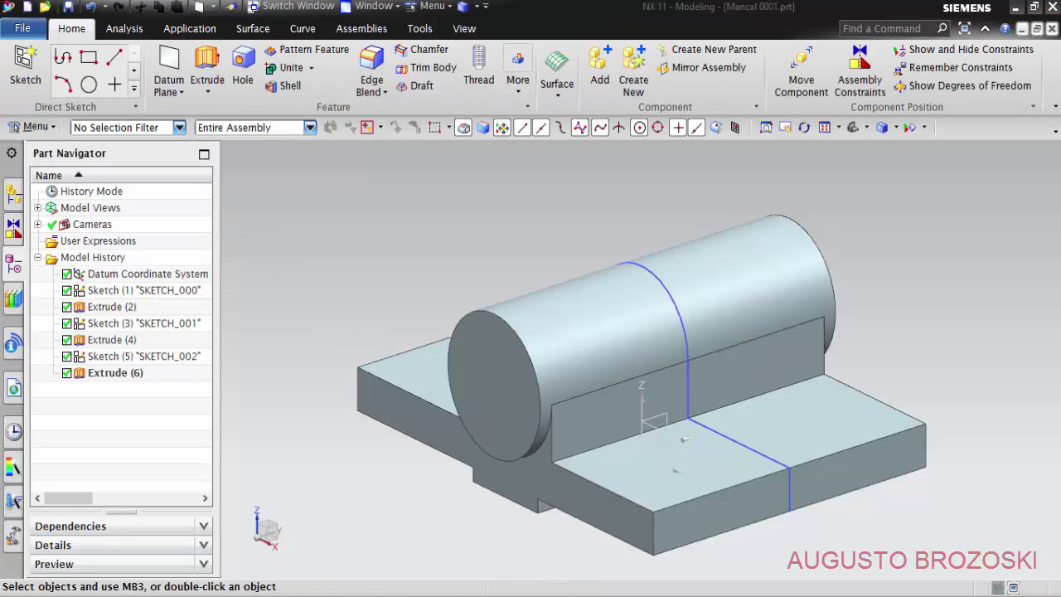
Step: Scroll through Mancal 0001.pdf down to View A and back to the top
{"action": "key", "text": "alt+Tab"}
{"action": "scroll", "coordinate": [406, 265], "scroll_direction": "up", "scroll_amount": 1}
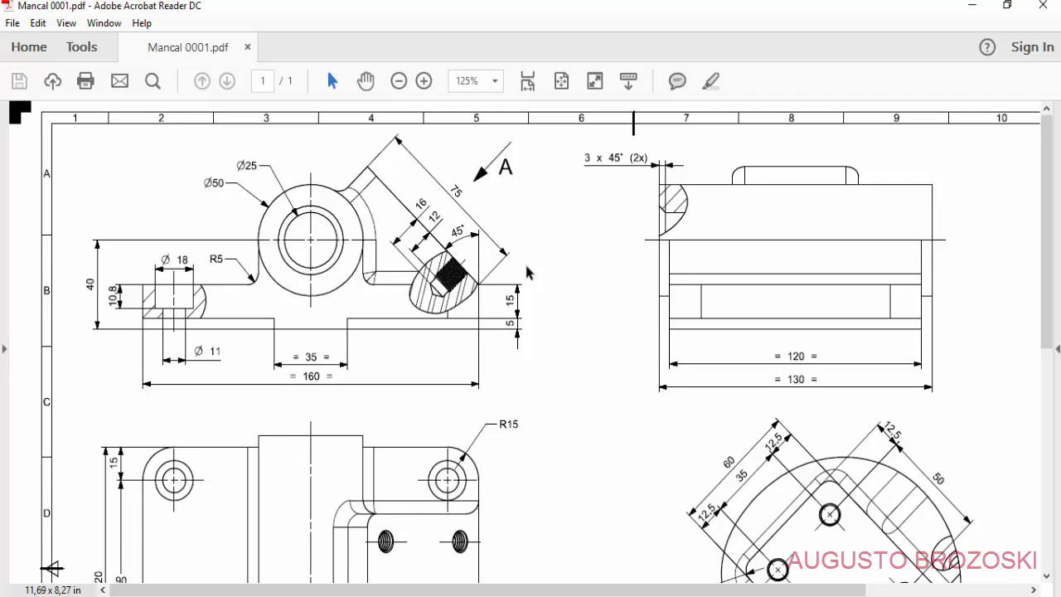
{"action": "scroll", "coordinate": [527, 273], "scroll_direction": "down", "scroll_amount": 4}
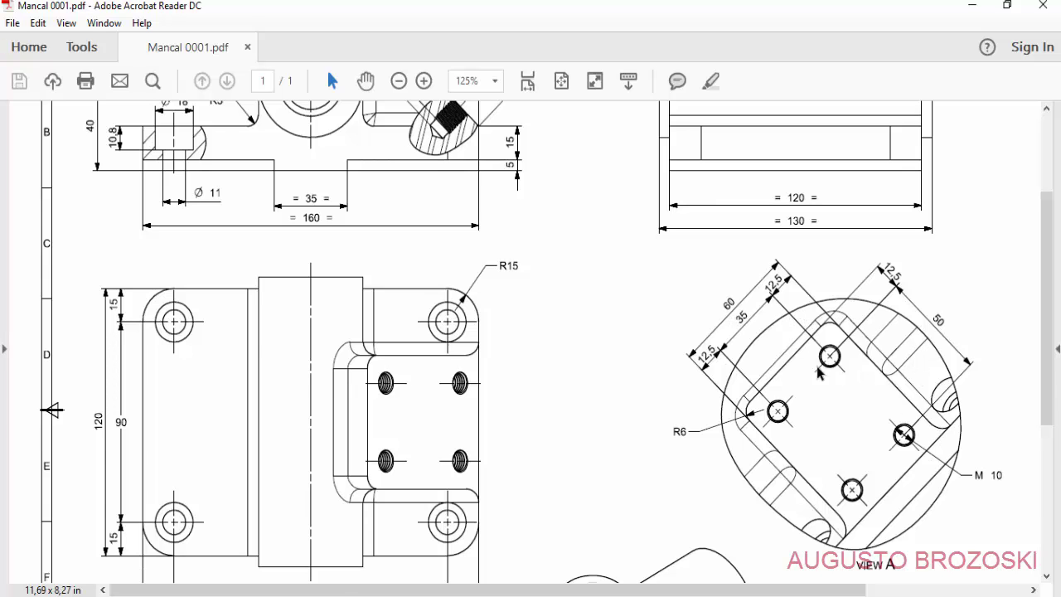
{"action": "scroll", "coordinate": [531, 323], "scroll_direction": "up", "scroll_amount": 4}
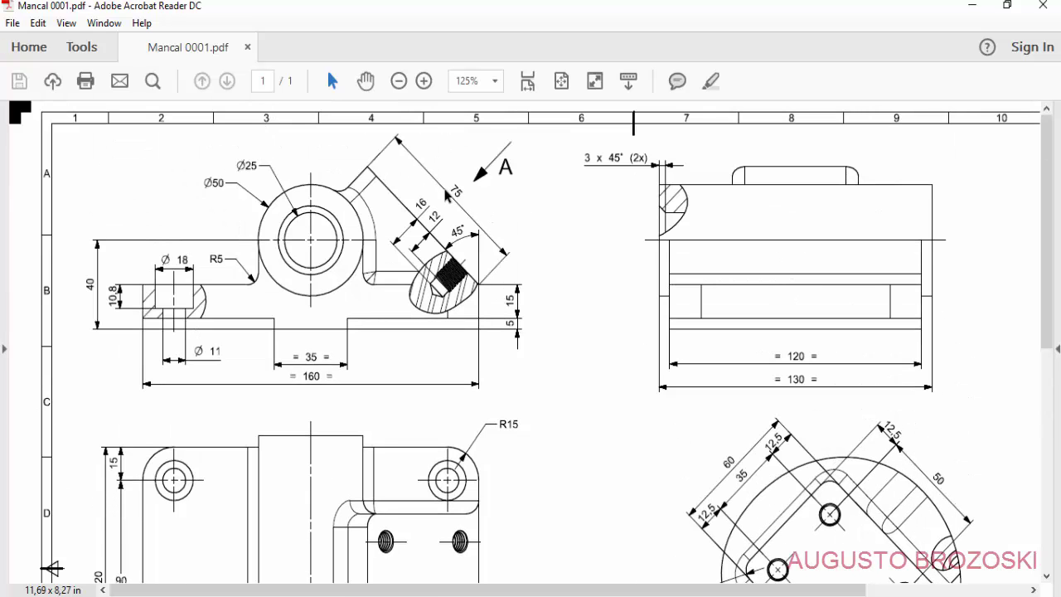
Step: Create an At Angle datum plane at 45° to the base top face, hinged on its front top edge
{"action": "left_click", "coordinate": [973, 6]}
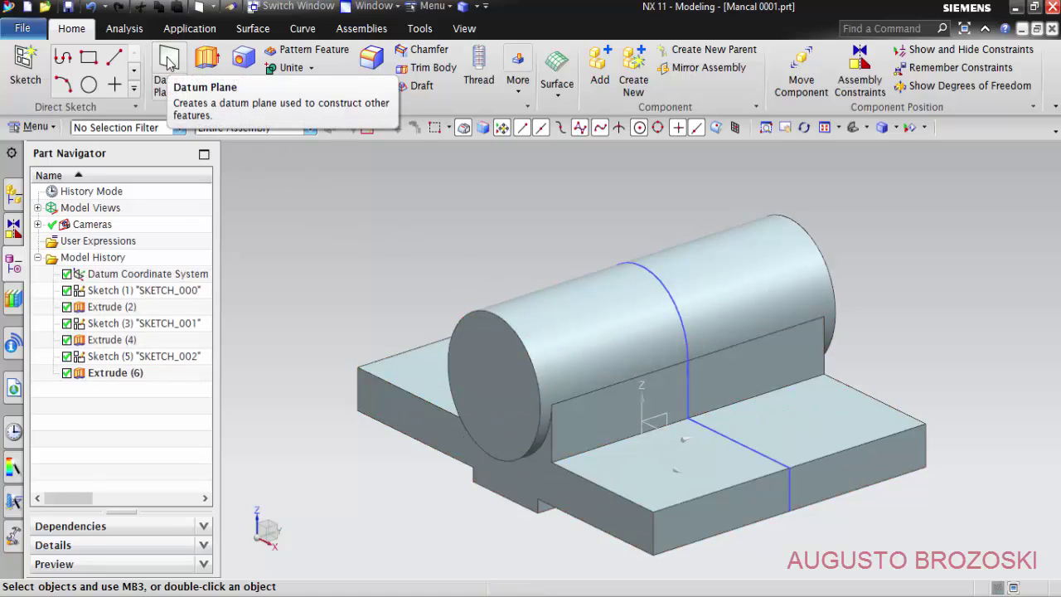
{"action": "left_click", "coordinate": [178, 82]}
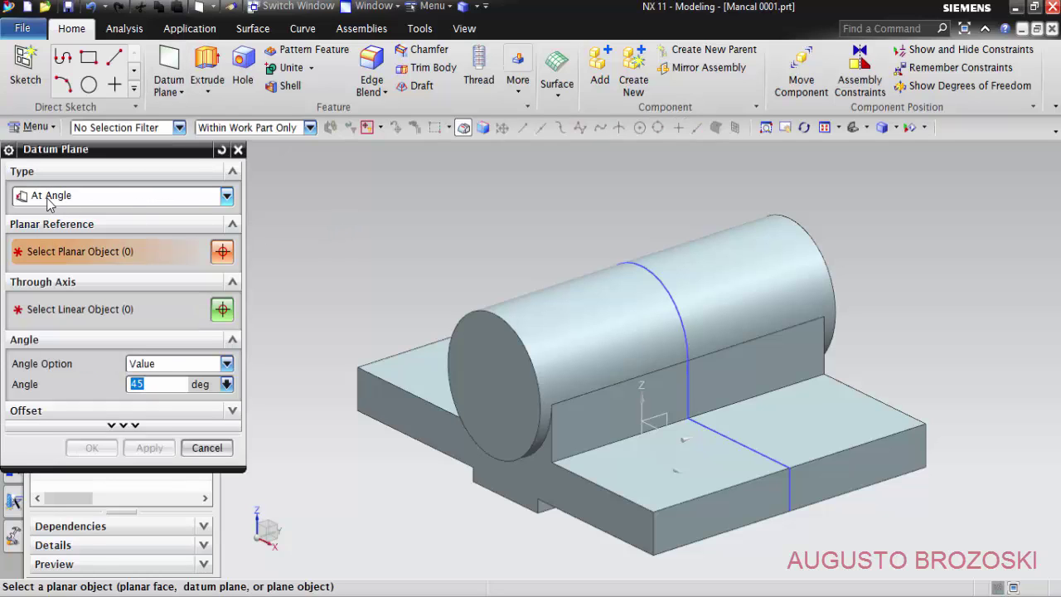
{"action": "left_click", "coordinate": [225, 196]}
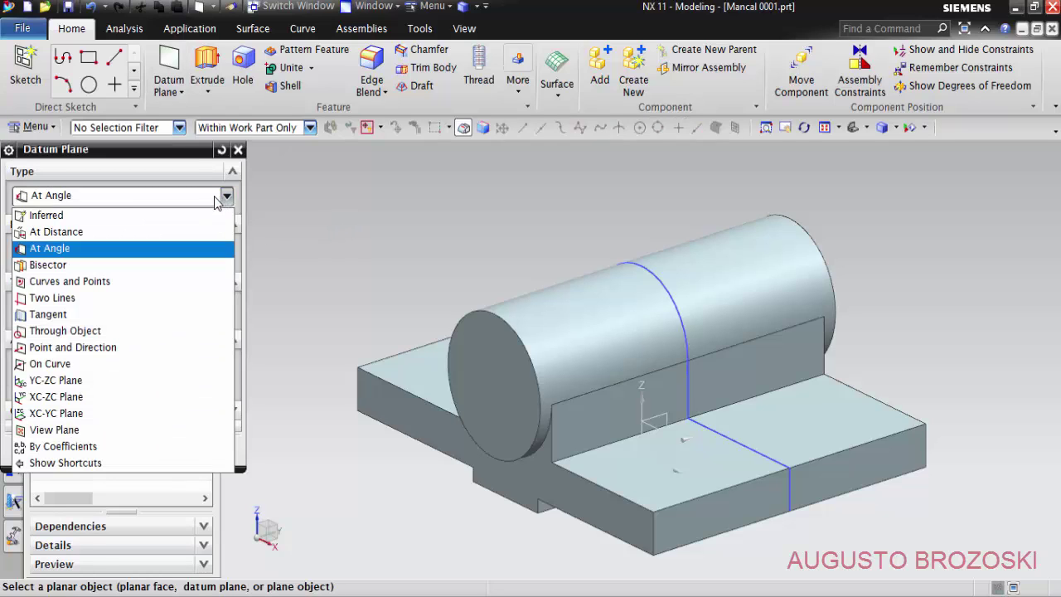
{"action": "left_click", "coordinate": [65, 251]}
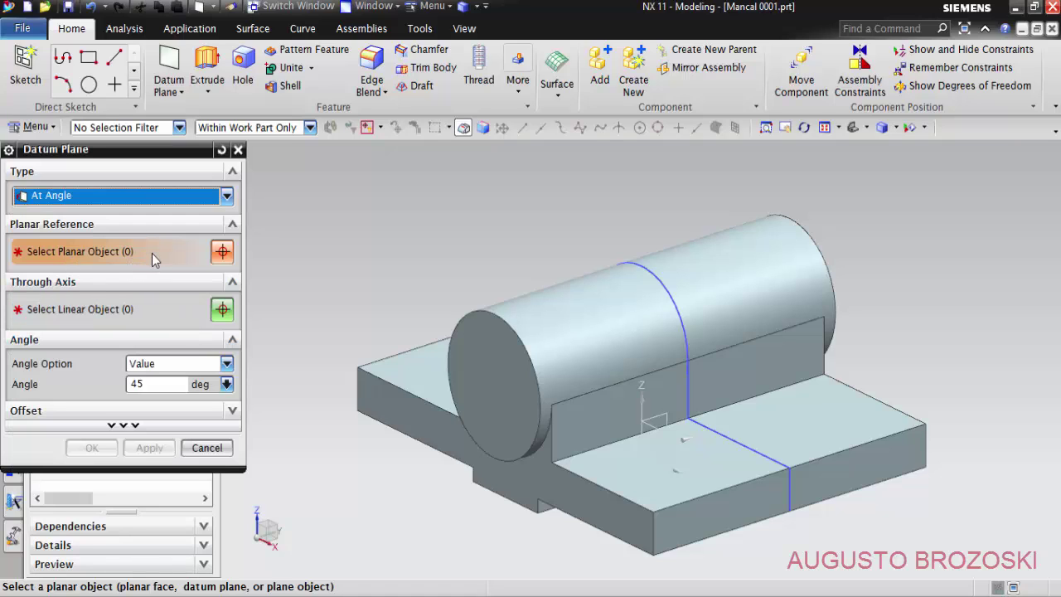
{"action": "left_click", "coordinate": [656, 471]}
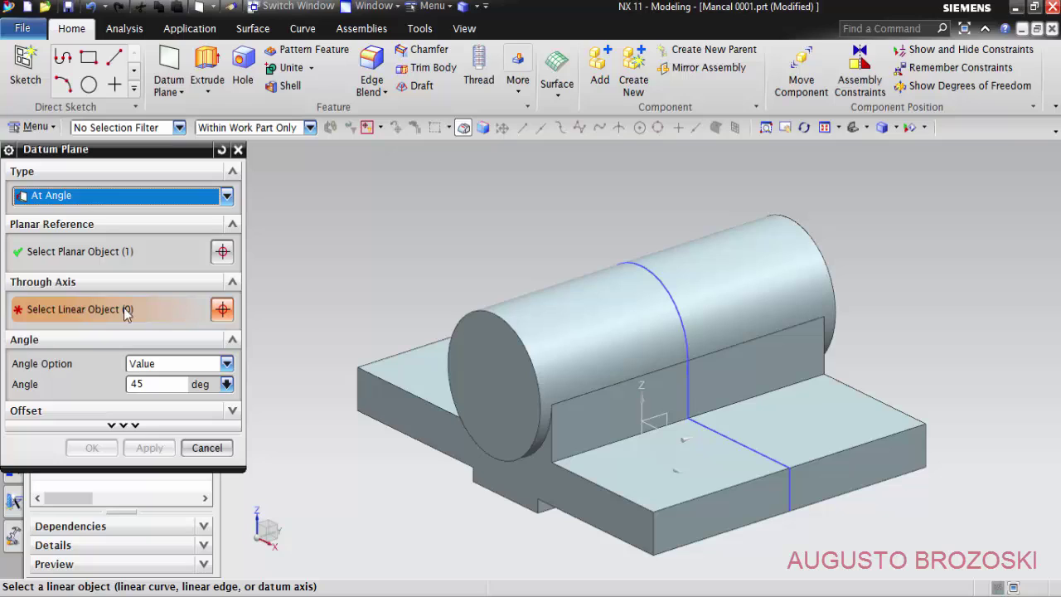
{"action": "left_click", "coordinate": [704, 495]}
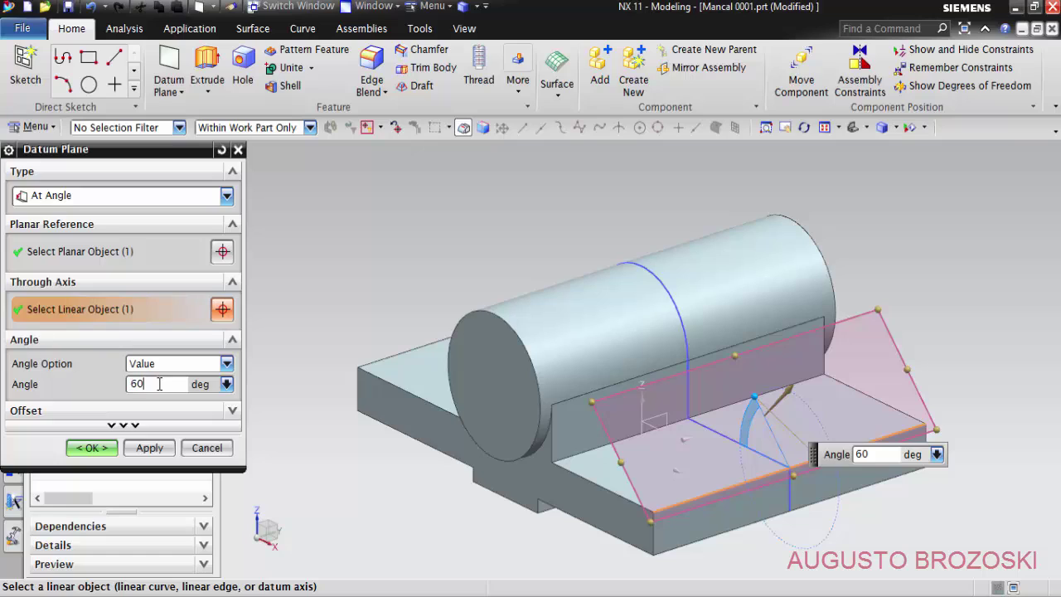
{"action": "key", "text": "Return"}
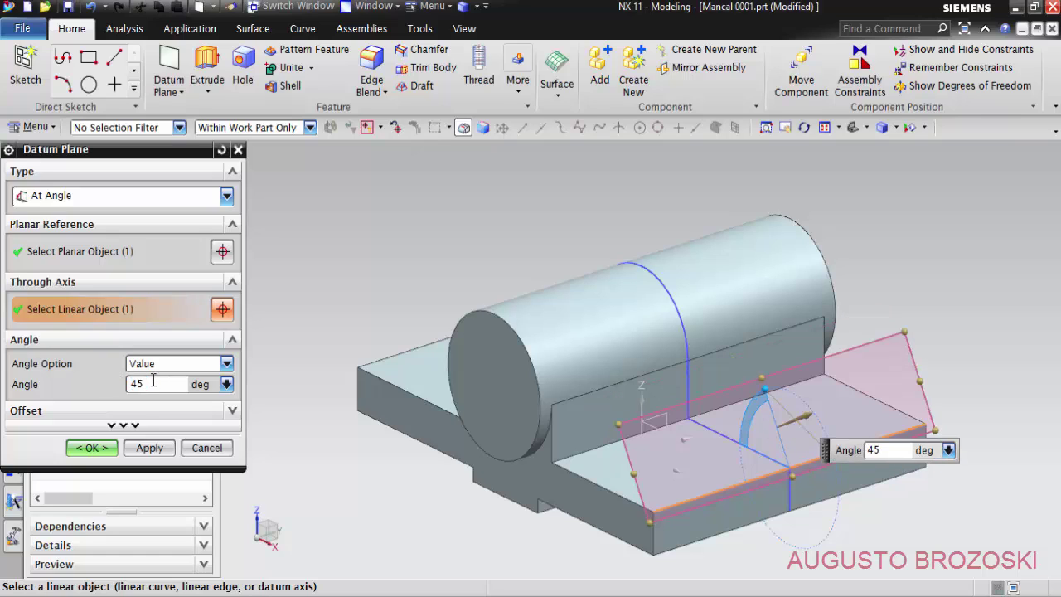
{"action": "key", "text": "Return"}
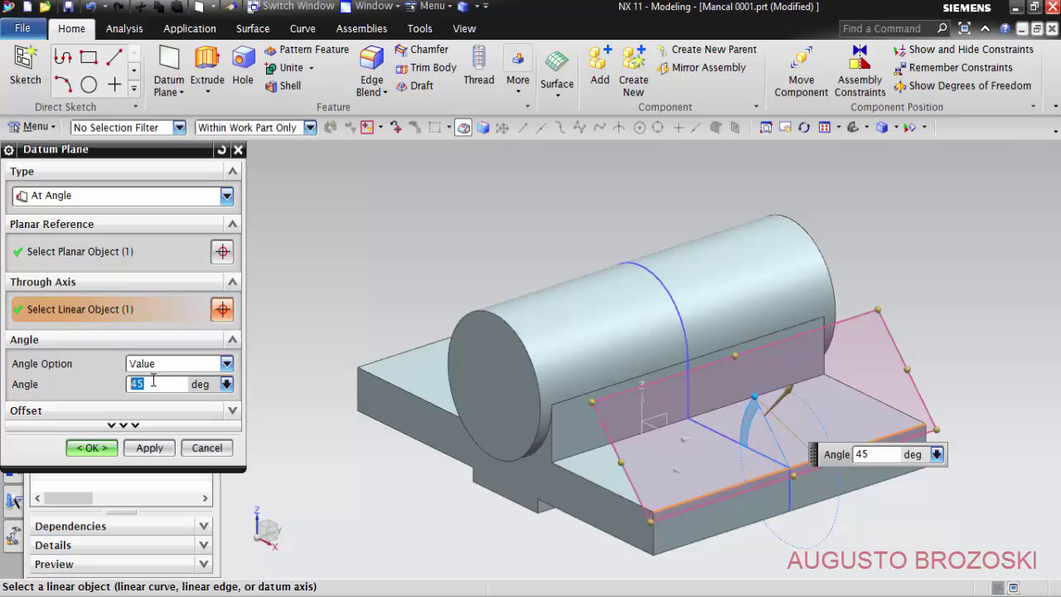
{"action": "left_click", "coordinate": [105, 450]}
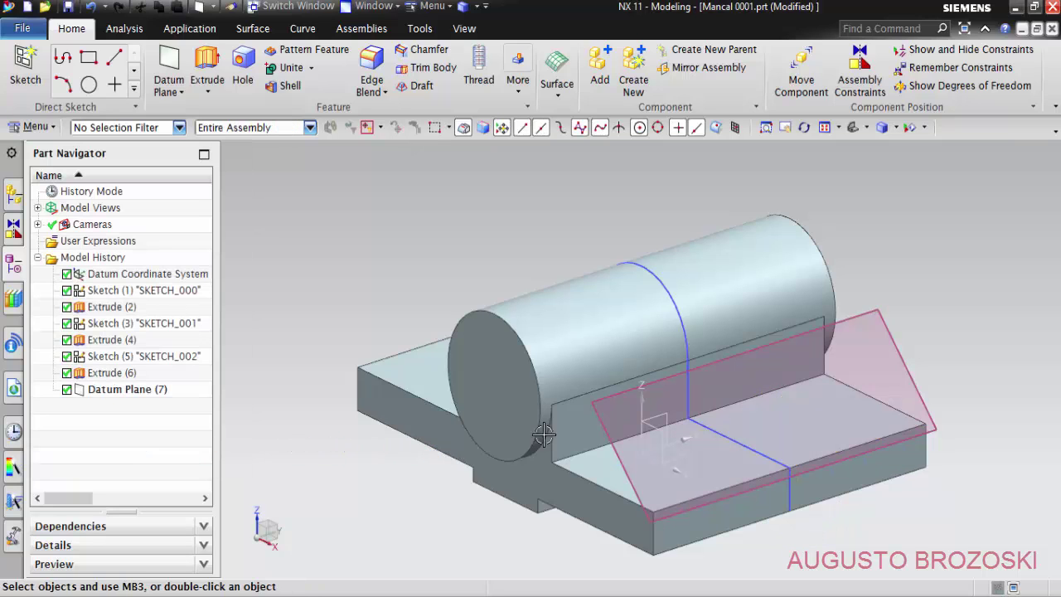
{"action": "left_click", "coordinate": [25, 66]}
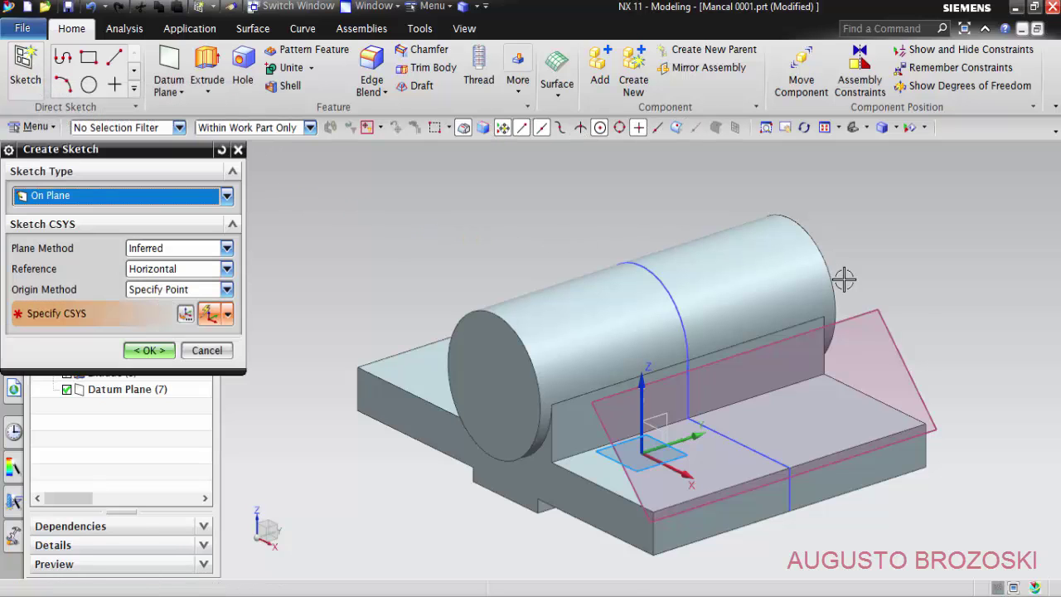
{"action": "left_click", "coordinate": [784, 348]}
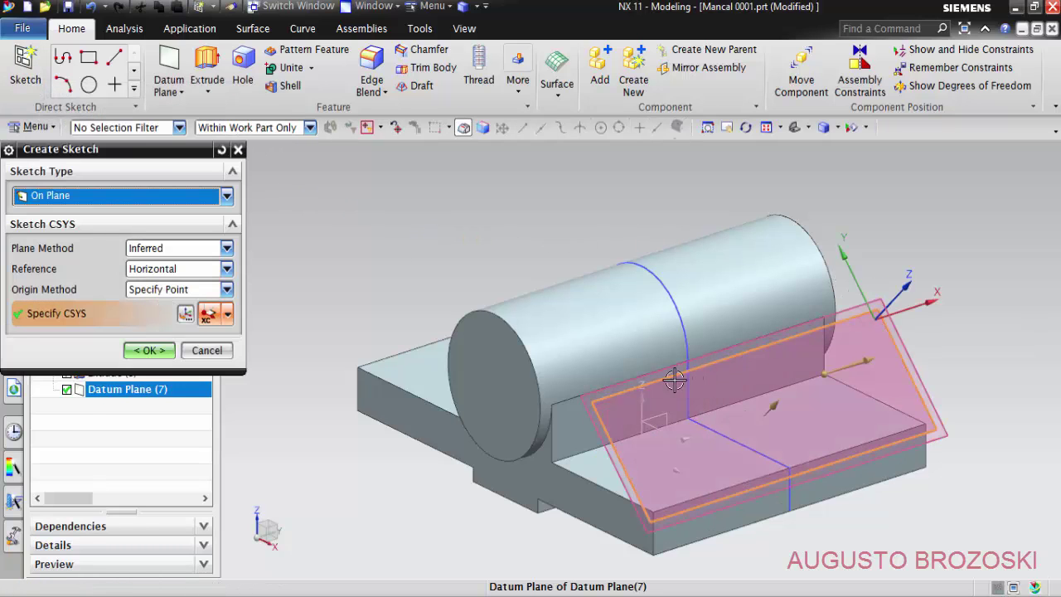
{"action": "left_click", "coordinate": [149, 350]}
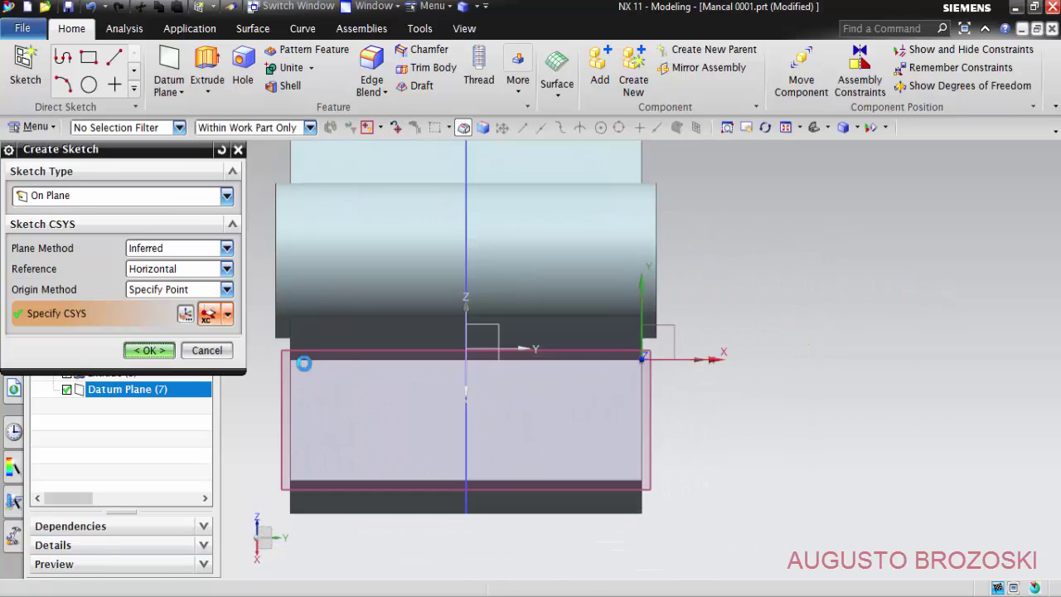
{"action": "left_click", "coordinate": [351, 387]}
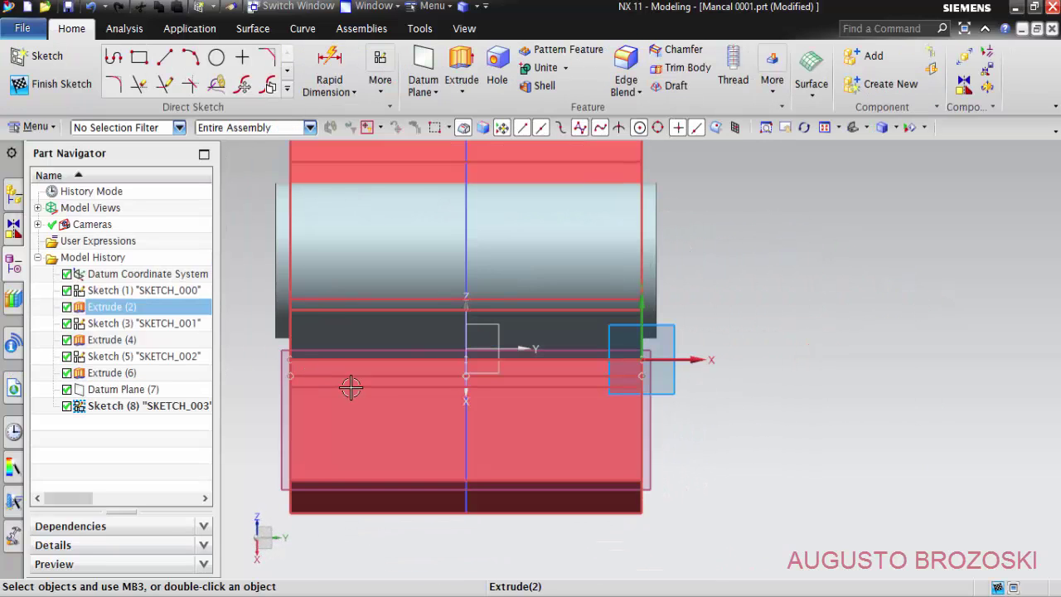
{"action": "key", "text": "Escape"}
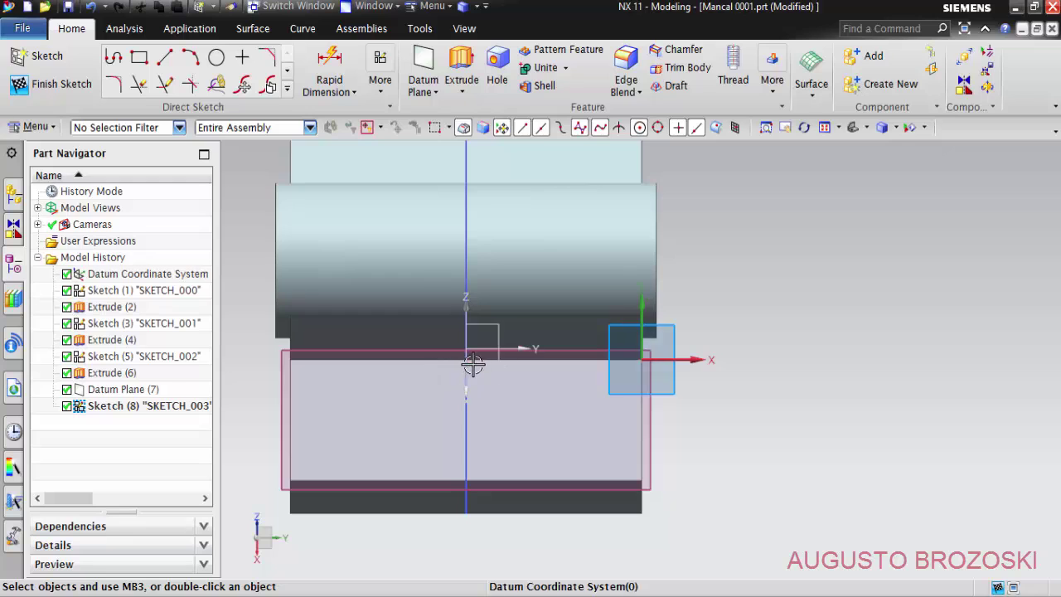
{"action": "middle_click_drag", "start_coordinate": [472, 363], "coordinate": [658, 440], "text": "shift"}
{"action": "scroll", "coordinate": [683, 447], "scroll_direction": "up", "scroll_amount": 1}
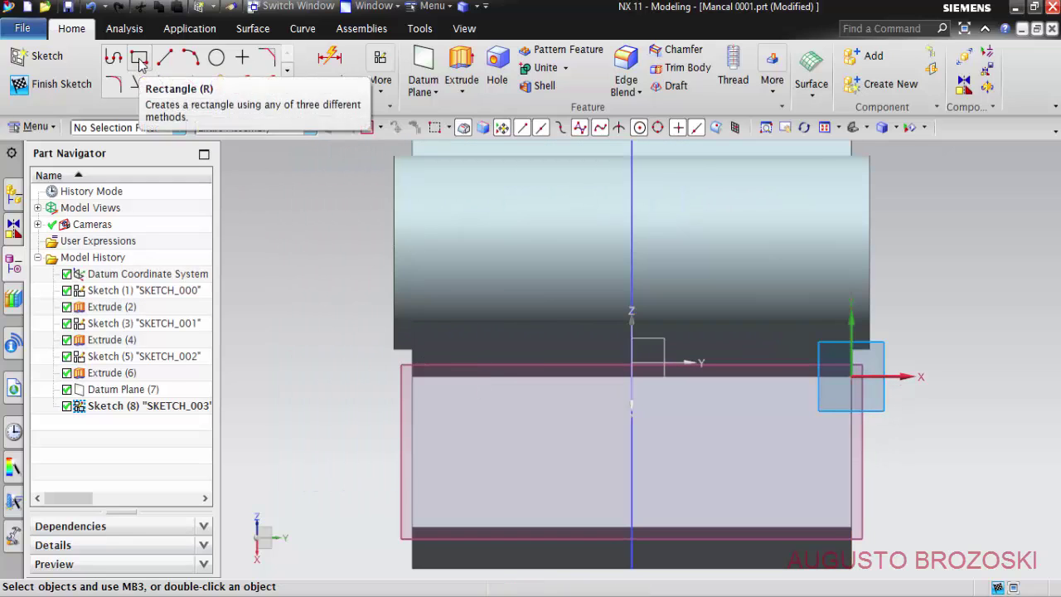
Step: Draw a rectangle from the bottom edge and vertically align its top midpoint with the origin
{"action": "left_click", "coordinate": [140, 60]}
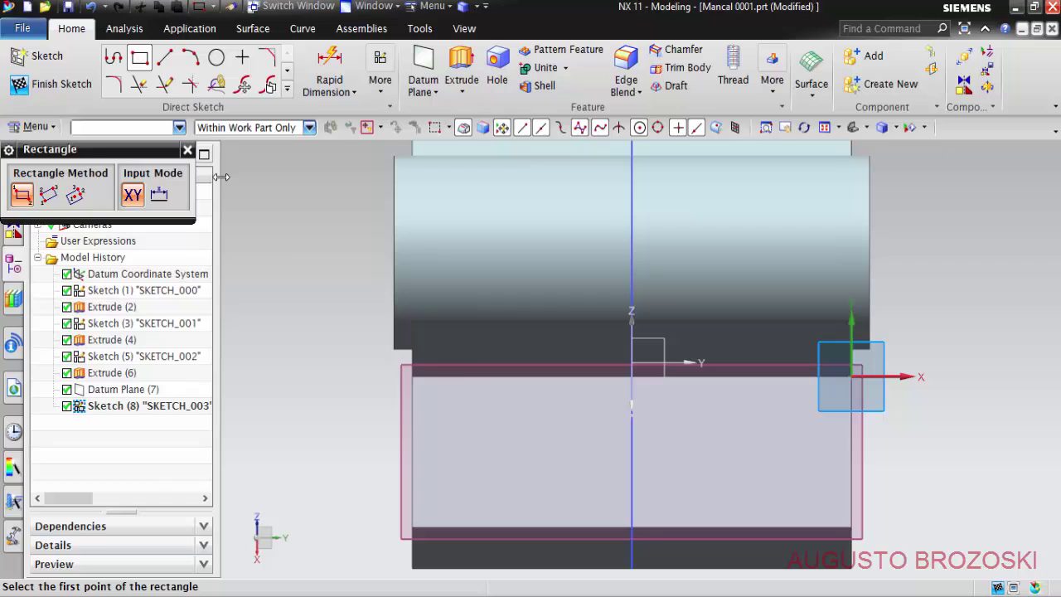
{"action": "left_click", "coordinate": [527, 526]}
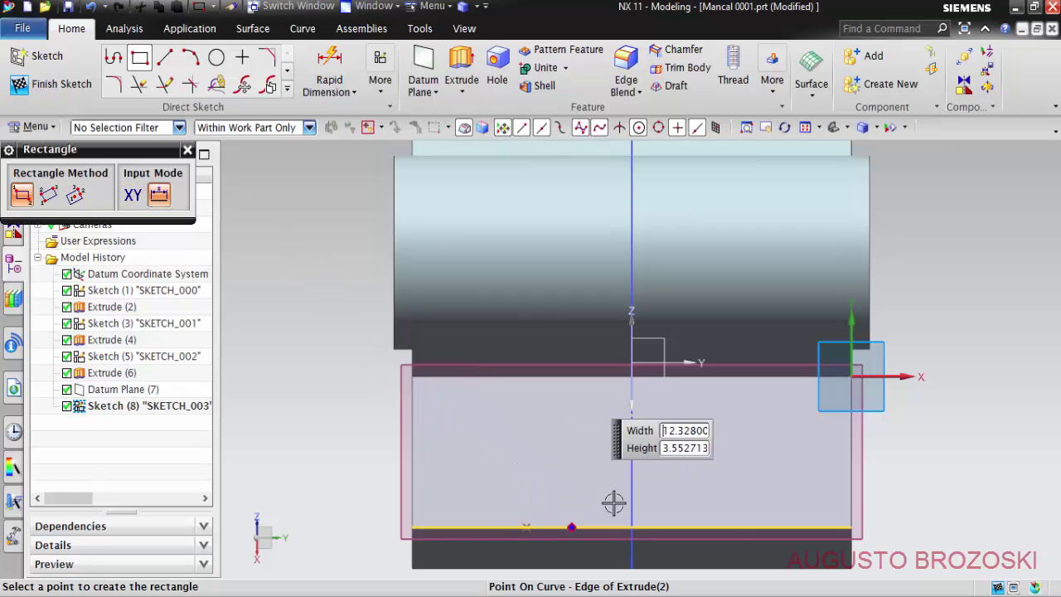
{"action": "left_click", "coordinate": [728, 230]}
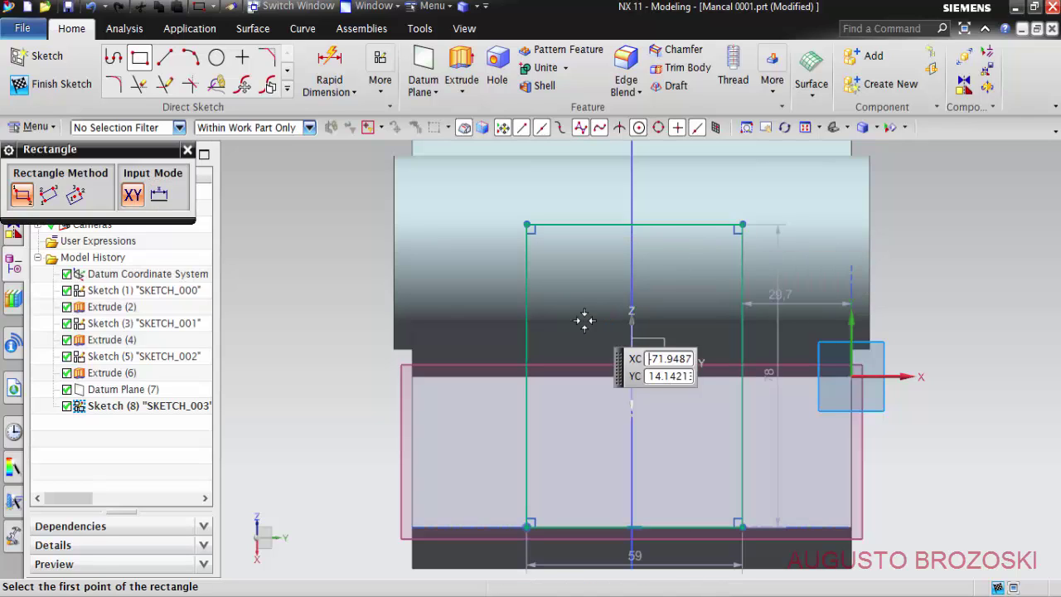
{"action": "left_click", "coordinate": [187, 152]}
{"action": "scroll", "coordinate": [625, 533], "scroll_direction": "up", "scroll_amount": 2}
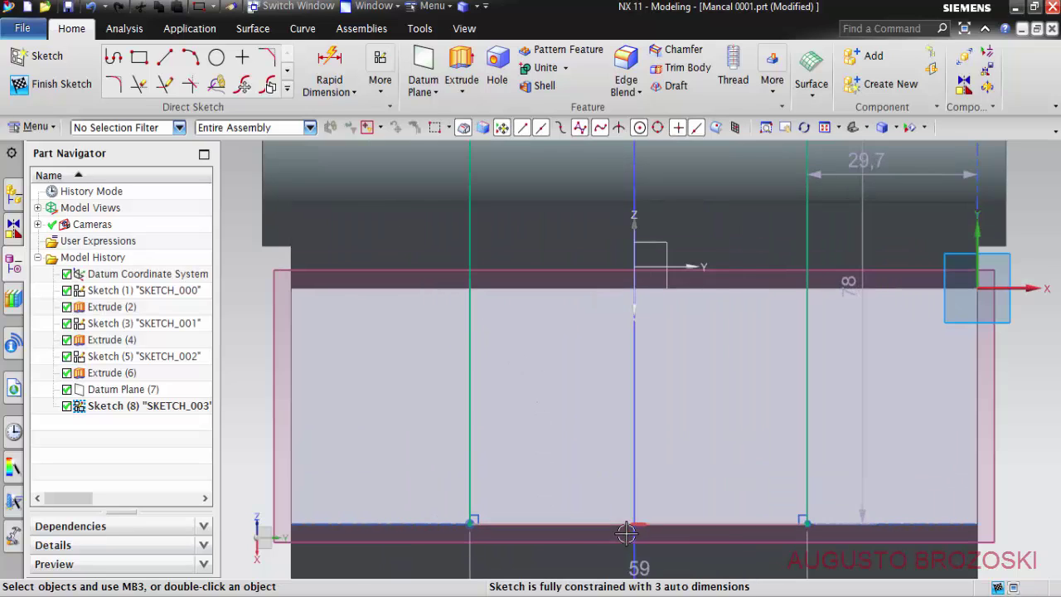
{"action": "scroll", "coordinate": [626, 533], "scroll_direction": "down", "scroll_amount": 2}
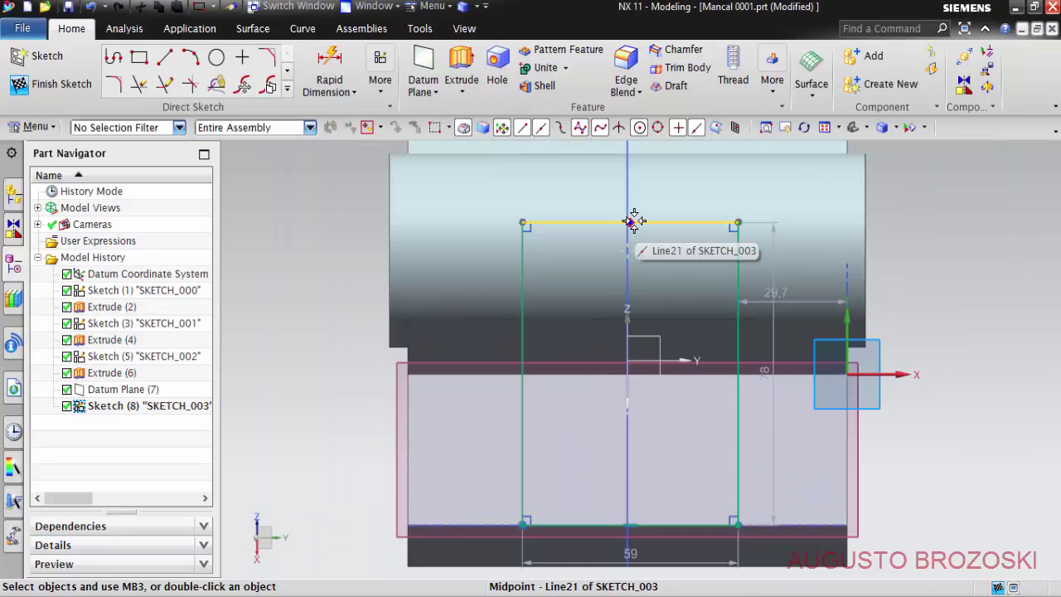
{"action": "left_click", "coordinate": [630, 222]}
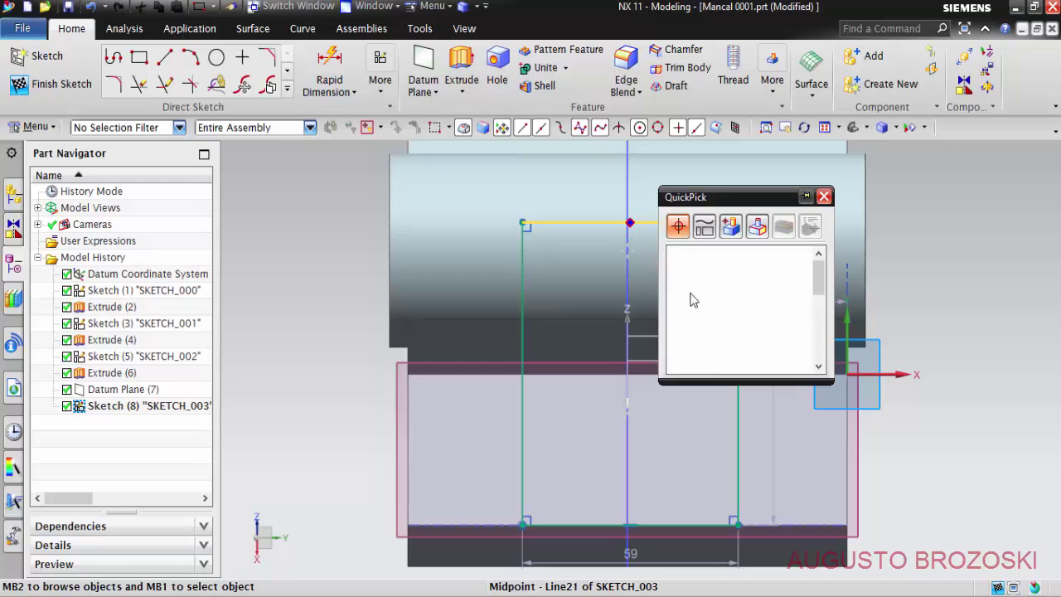
{"action": "left_click", "coordinate": [711, 254]}
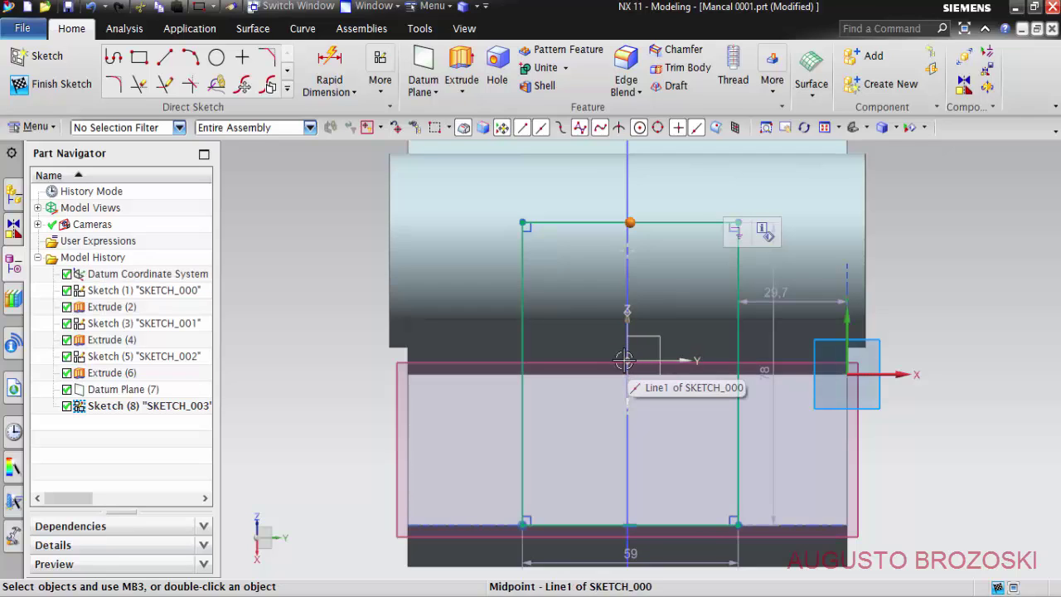
{"action": "left_click", "coordinate": [628, 360]}
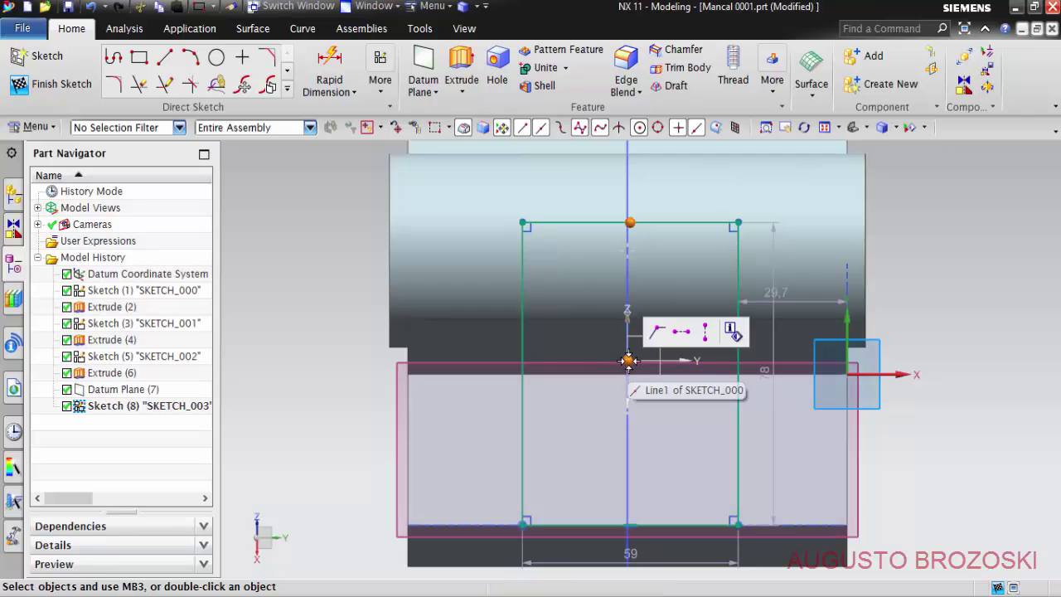
{"action": "left_click", "coordinate": [705, 334]}
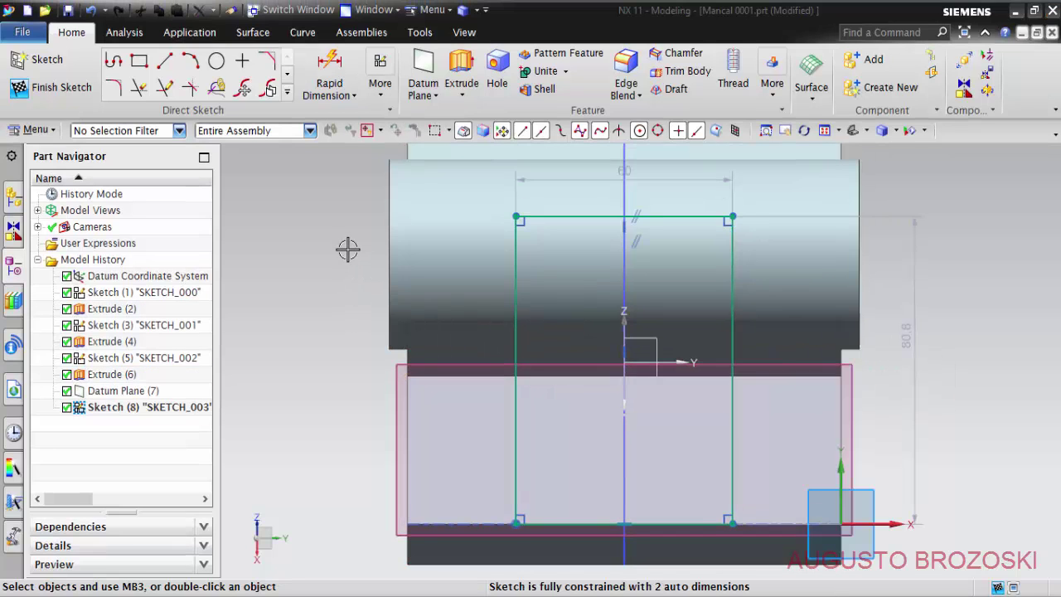
Step: Dimension the rectangle with a horizontal width of 60 and a vertical height of 75
{"action": "left_click", "coordinate": [331, 67]}
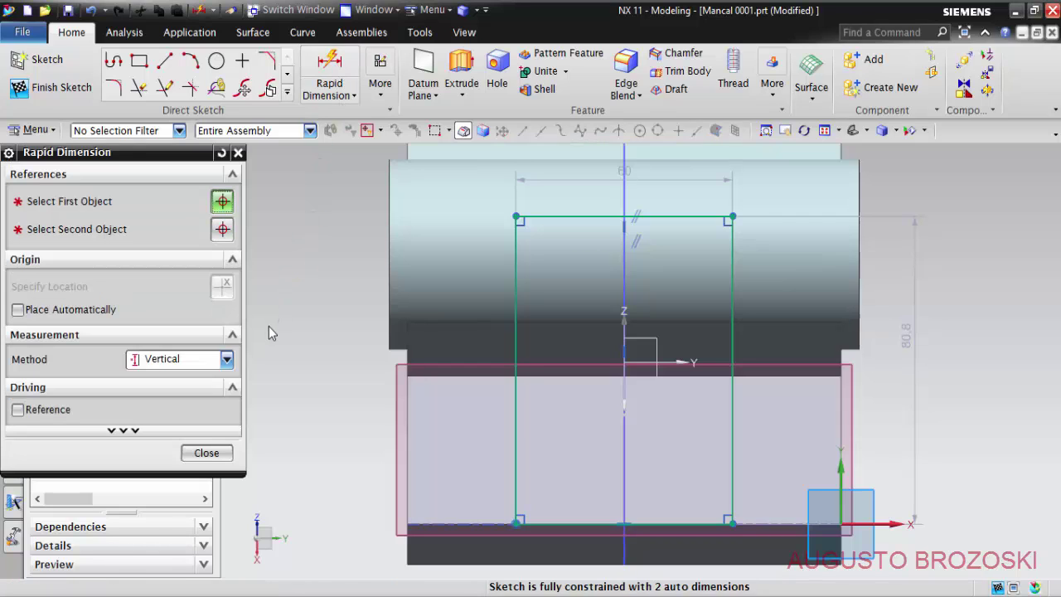
{"action": "left_click", "coordinate": [224, 361]}
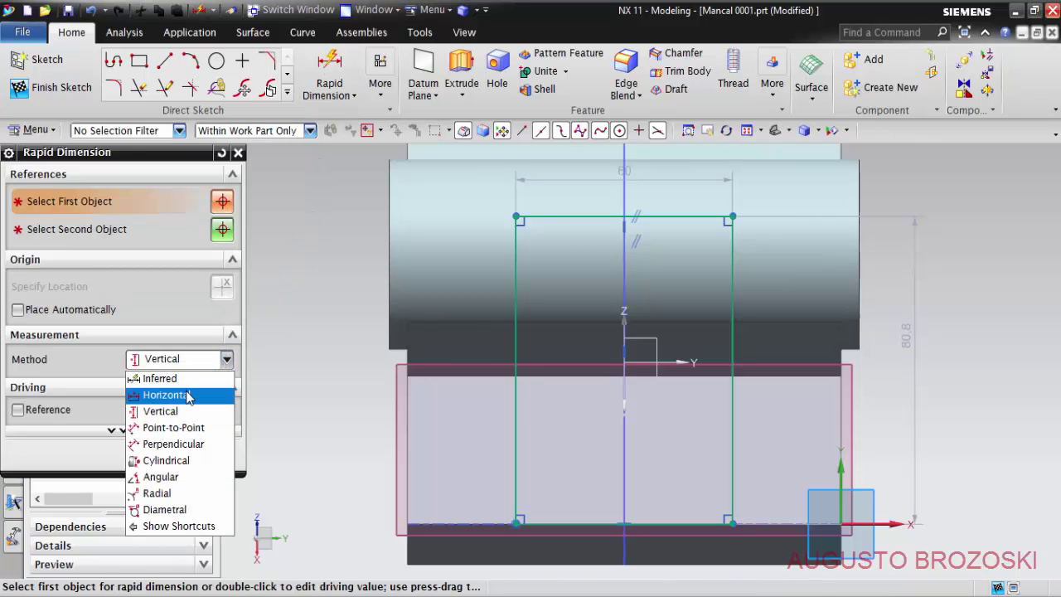
{"action": "left_click", "coordinate": [167, 395]}
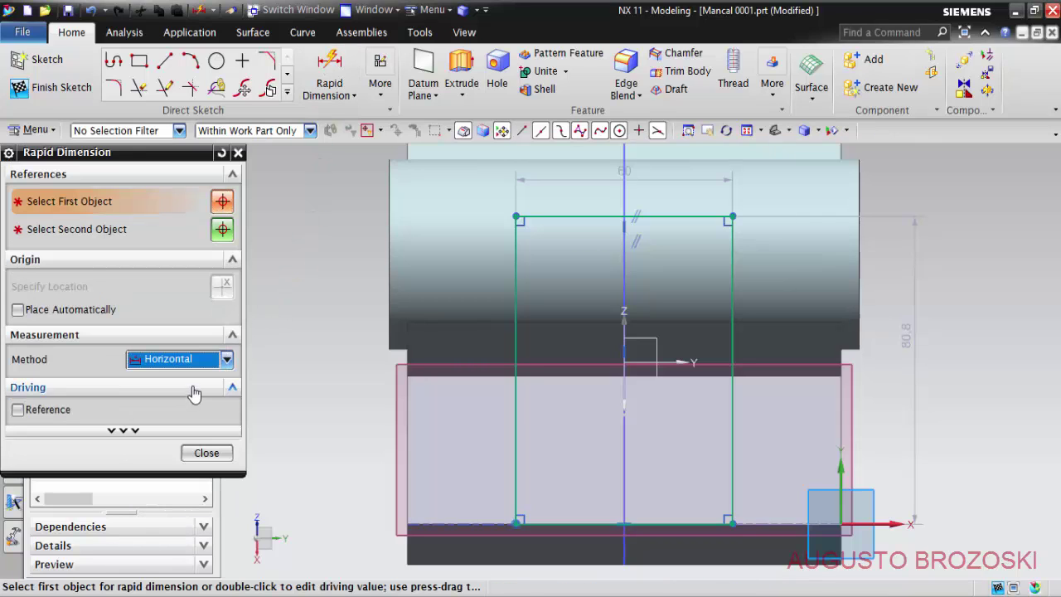
{"action": "left_click", "coordinate": [570, 209]}
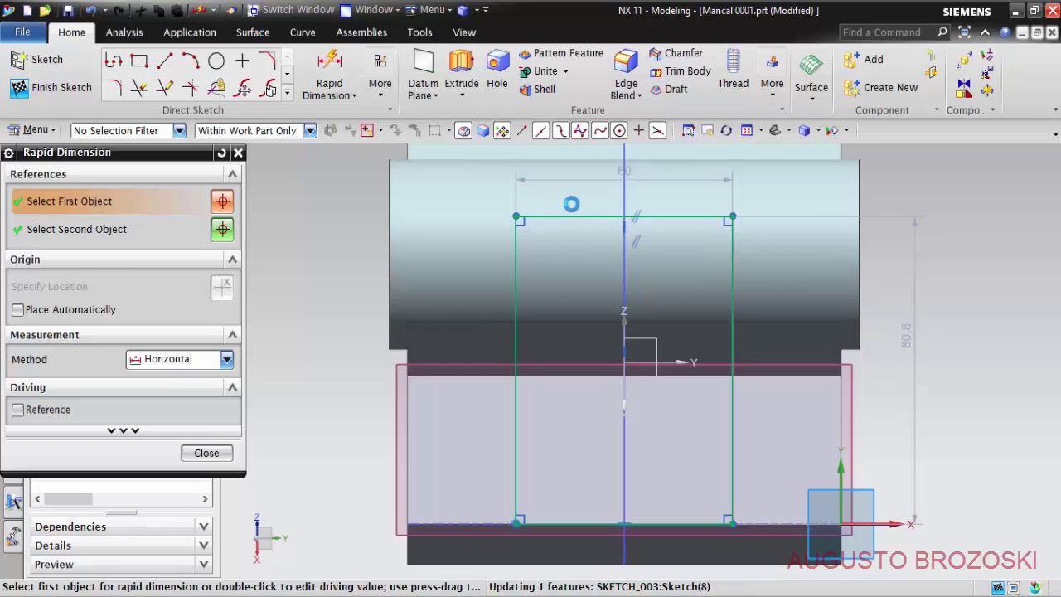
{"action": "left_click", "coordinate": [597, 184]}
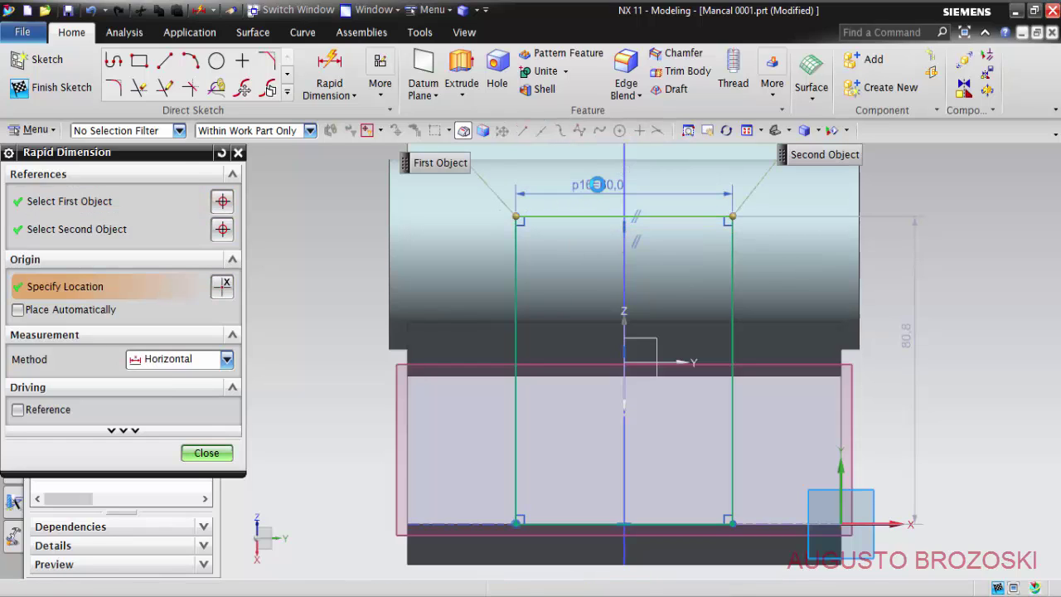
{"action": "double_click", "coordinate": [597, 184]}
{"action": "type", "text": "60"}
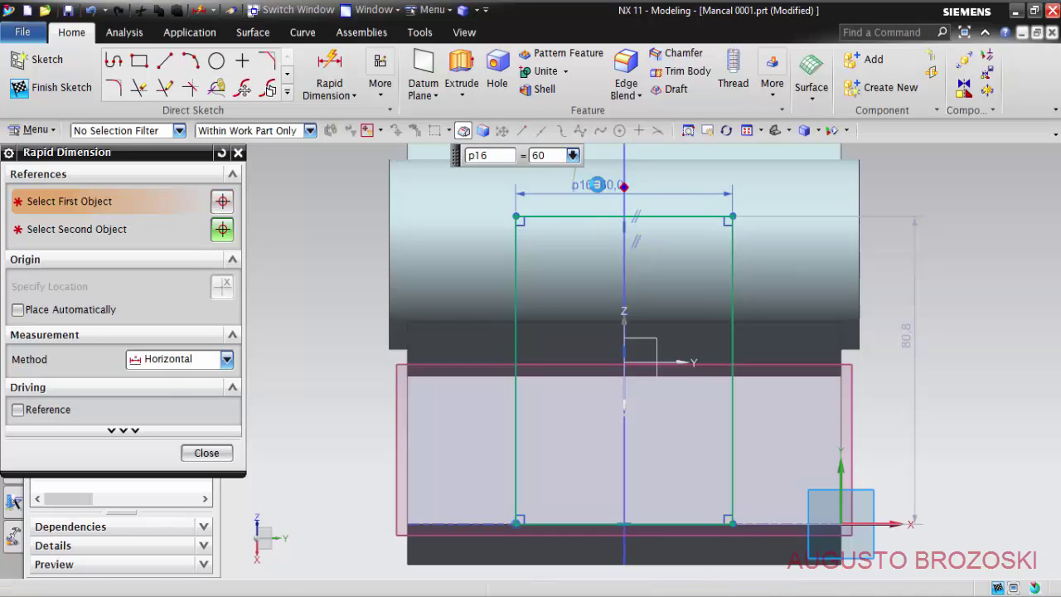
{"action": "key", "text": "Return"}
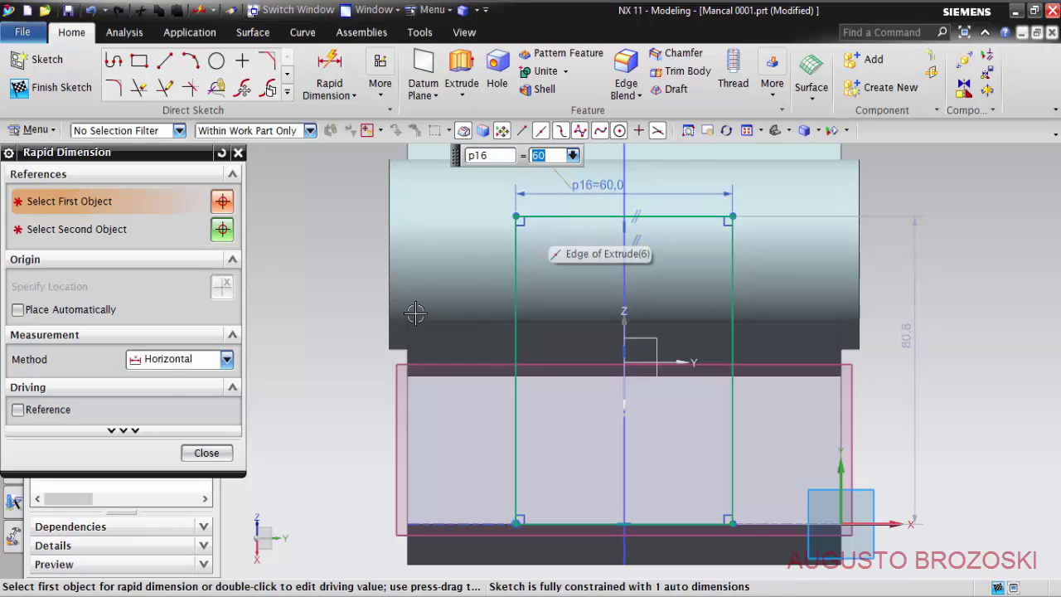
{"action": "left_click", "coordinate": [226, 358]}
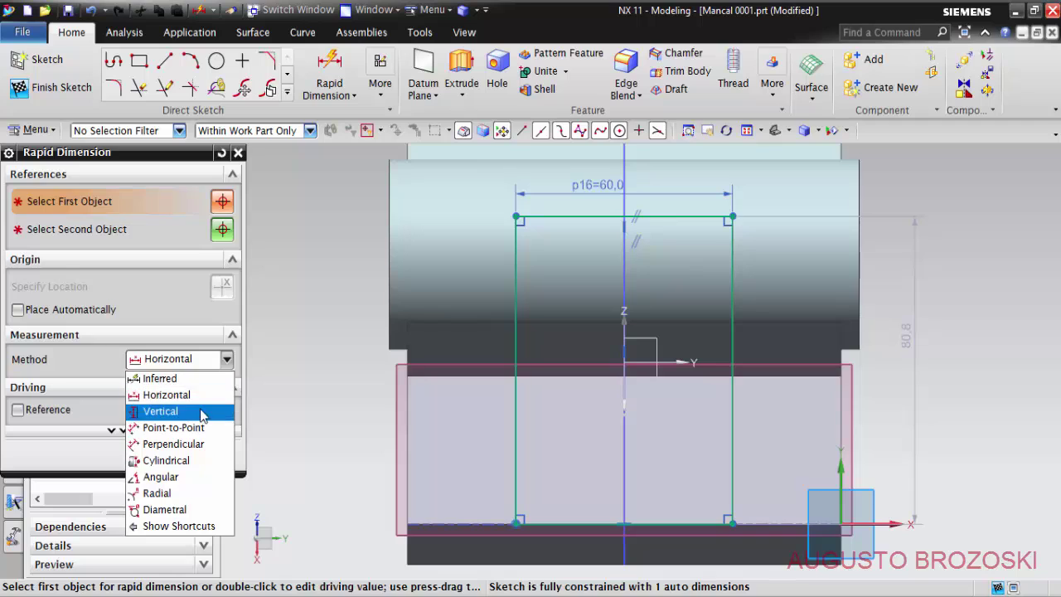
{"action": "left_click", "coordinate": [201, 409]}
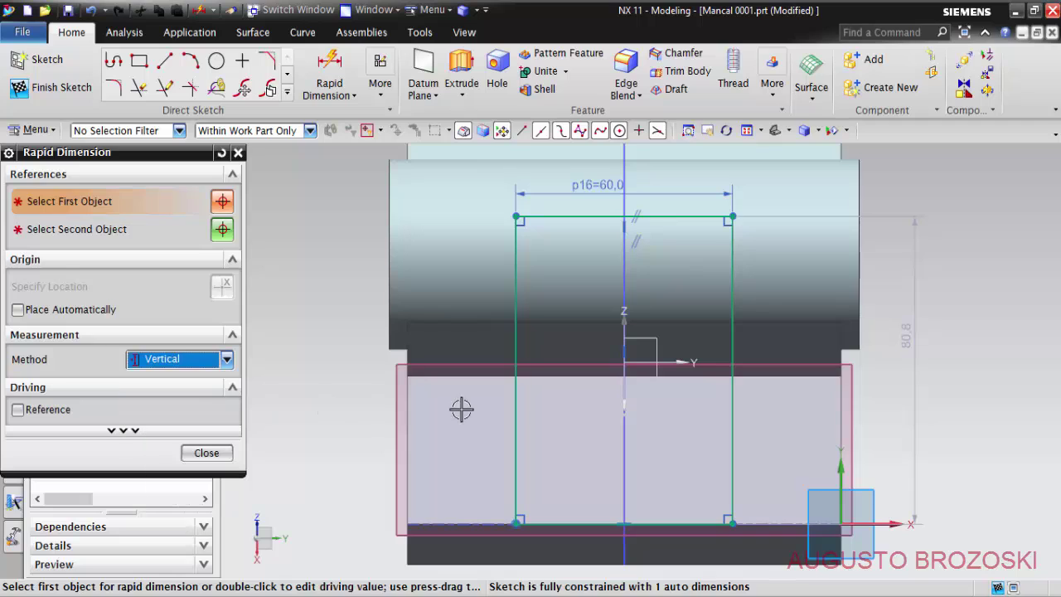
{"action": "left_click", "coordinate": [733, 278]}
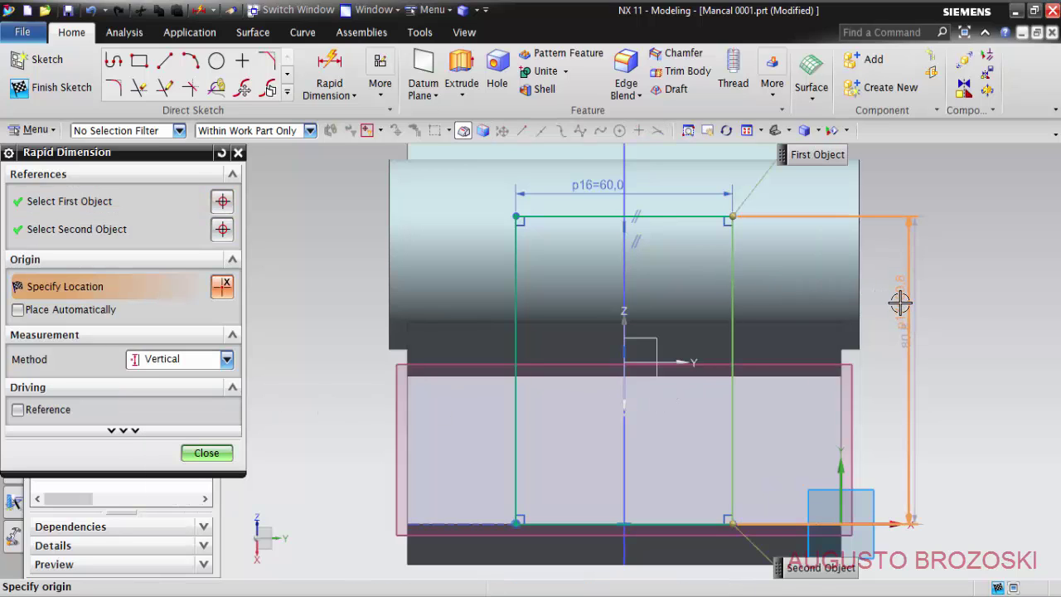
{"action": "left_click", "coordinate": [901, 302]}
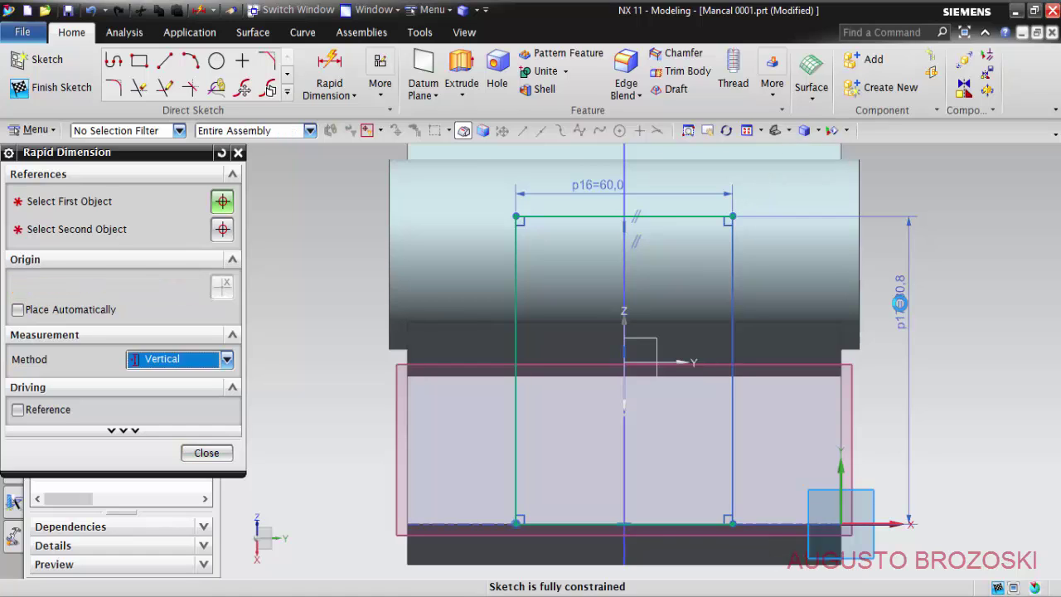
{"action": "type", "text": "75"}
{"action": "key", "text": "Return"}
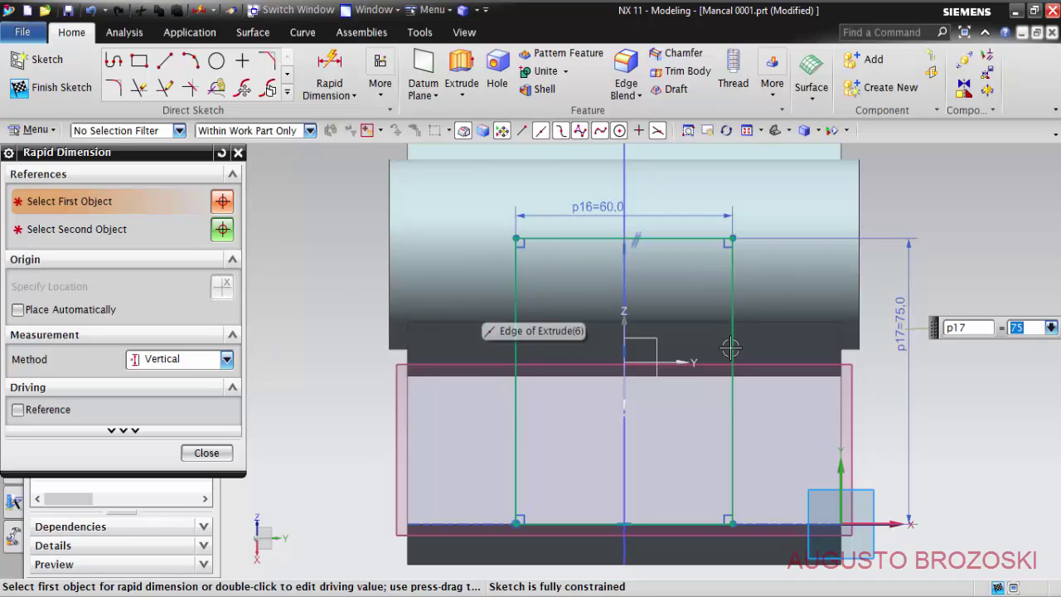
{"action": "left_click", "coordinate": [207, 453]}
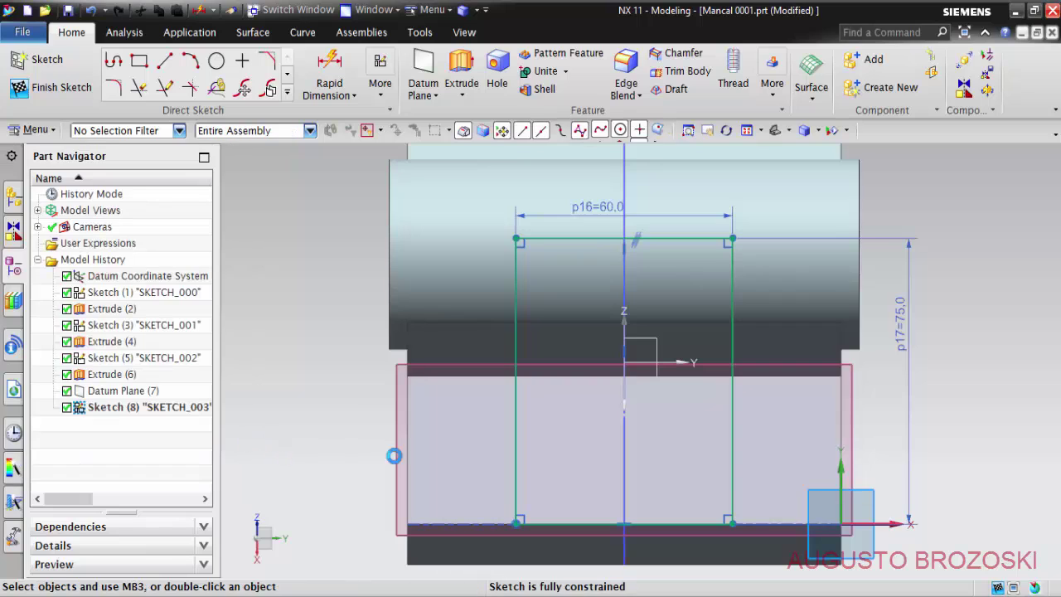
Step: Finish the rectangle sketch, orbit to an oblique 3-D view, and start an Extrude
{"action": "left_click", "coordinate": [51, 87]}
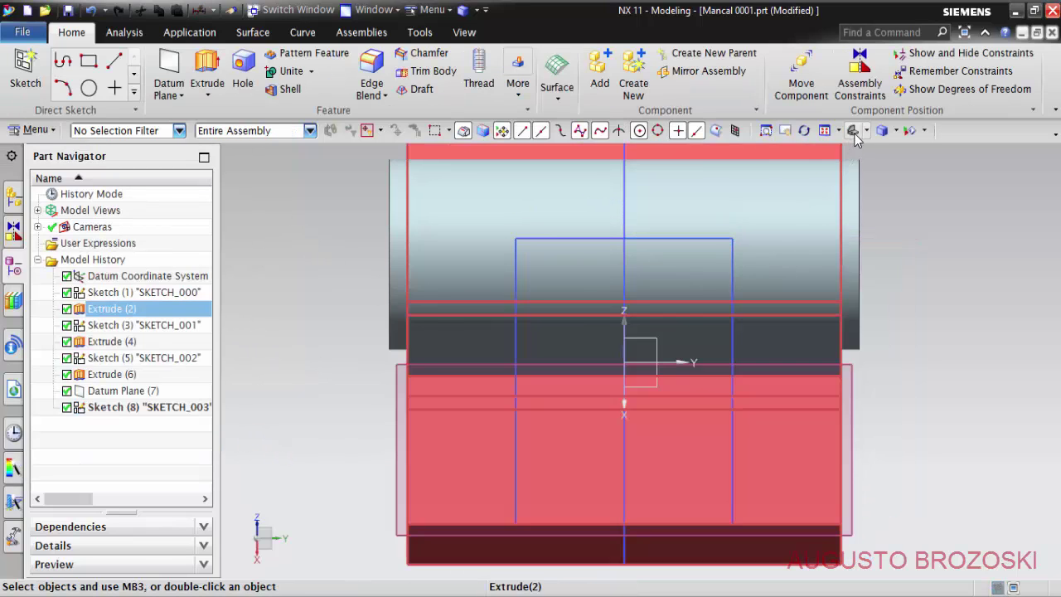
{"action": "middle_click_drag", "start_coordinate": [829, 179], "coordinate": [675, 253]}
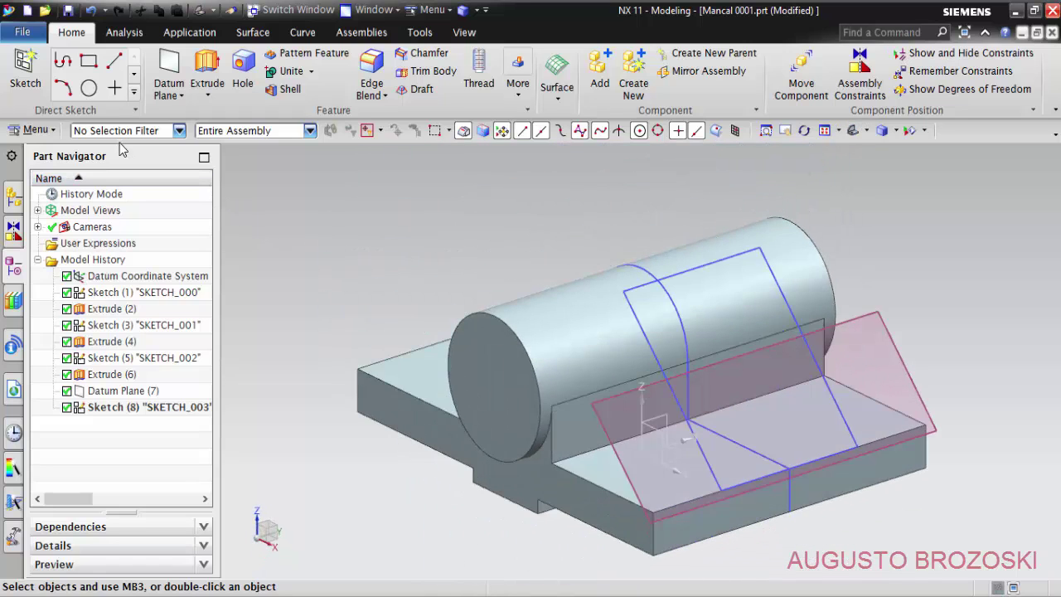
{"action": "left_click", "coordinate": [212, 80]}
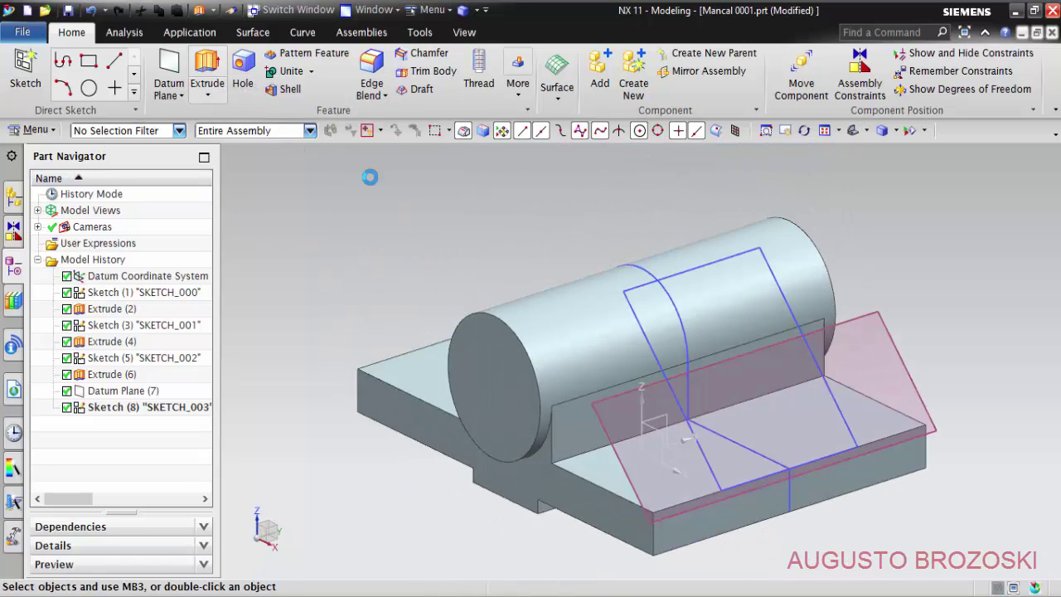
Step: Extrude the rectangle sketch in reverse Until Next and unite it with the existing body
{"action": "left_click", "coordinate": [708, 265]}
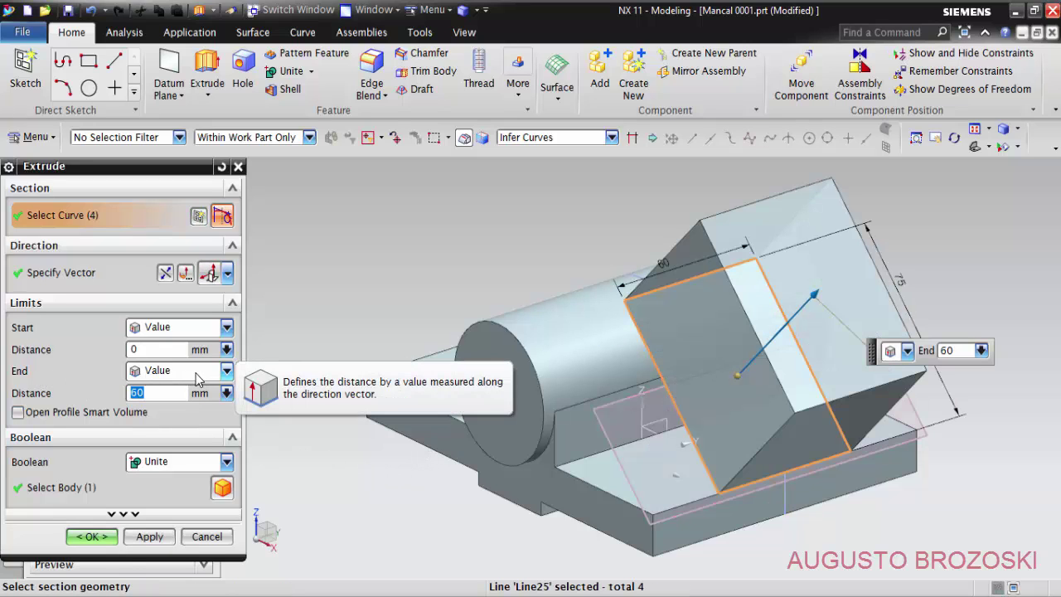
{"action": "left_click", "coordinate": [226, 372]}
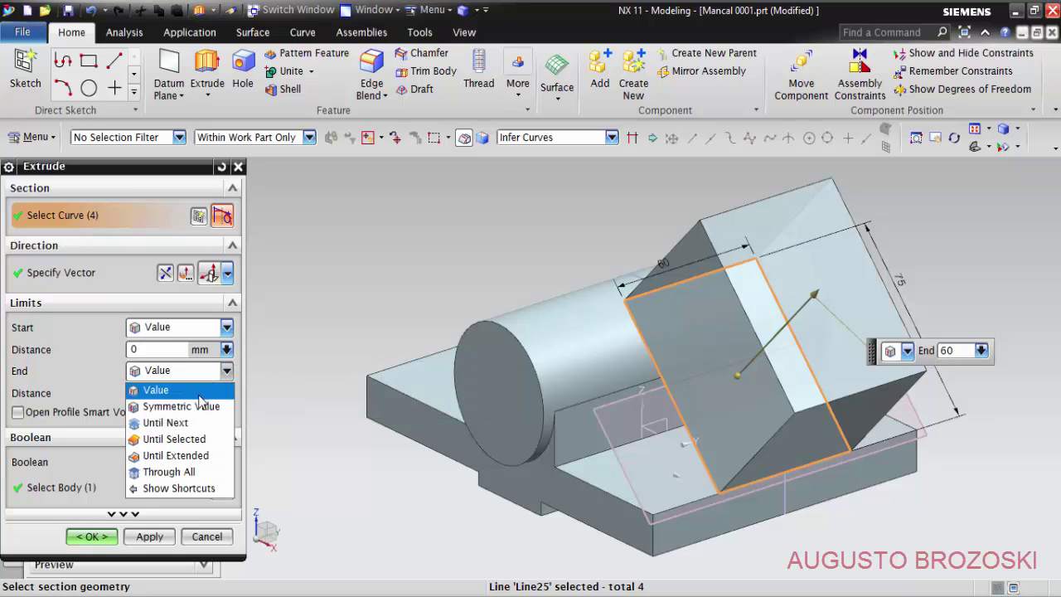
{"action": "left_click", "coordinate": [177, 423]}
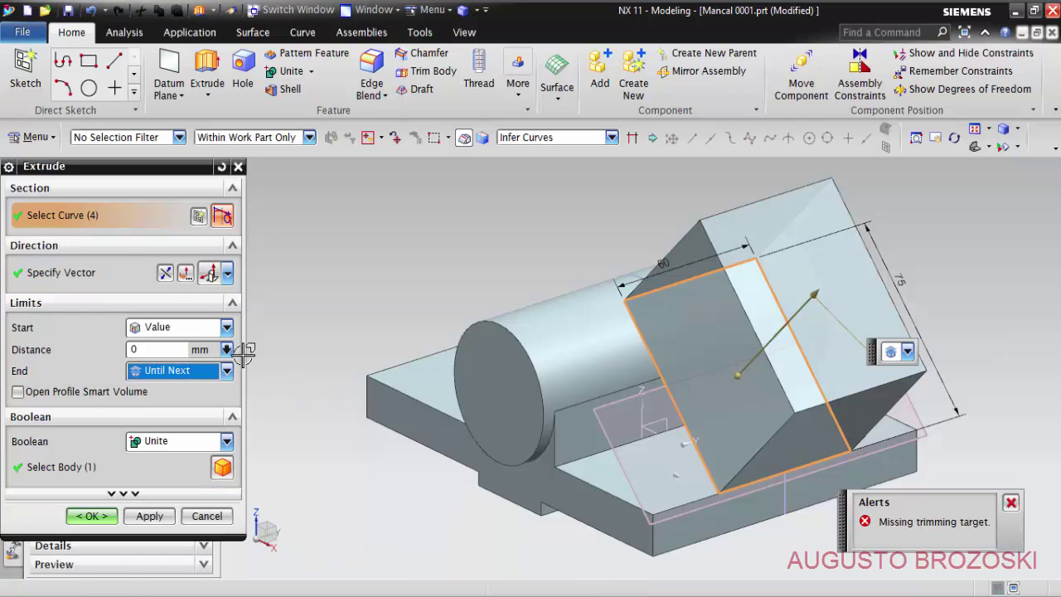
{"action": "left_click", "coordinate": [166, 274]}
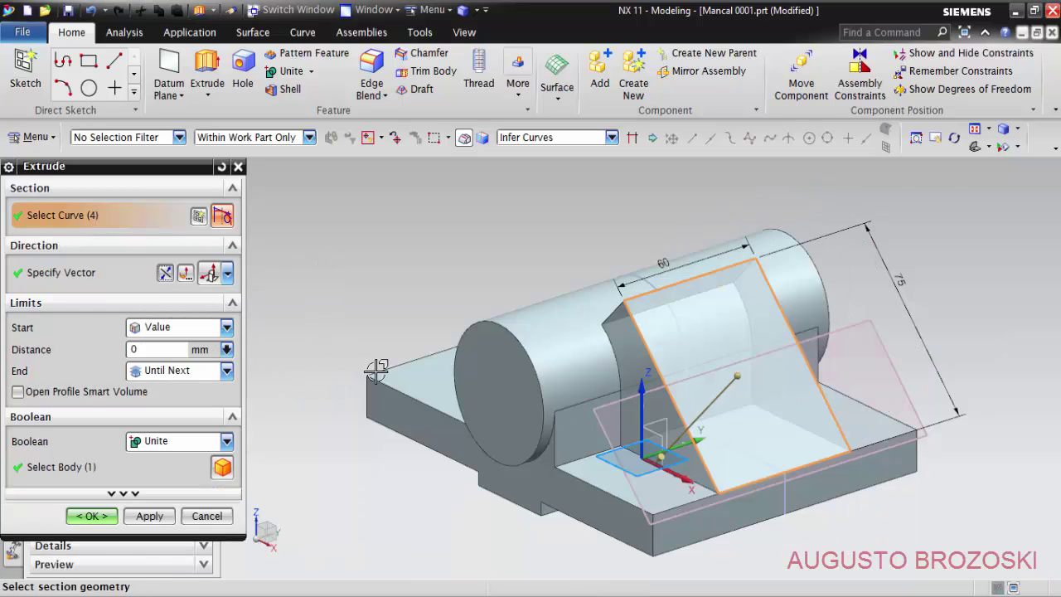
{"action": "middle_click_drag", "start_coordinate": [585, 395], "coordinate": [617, 382]}
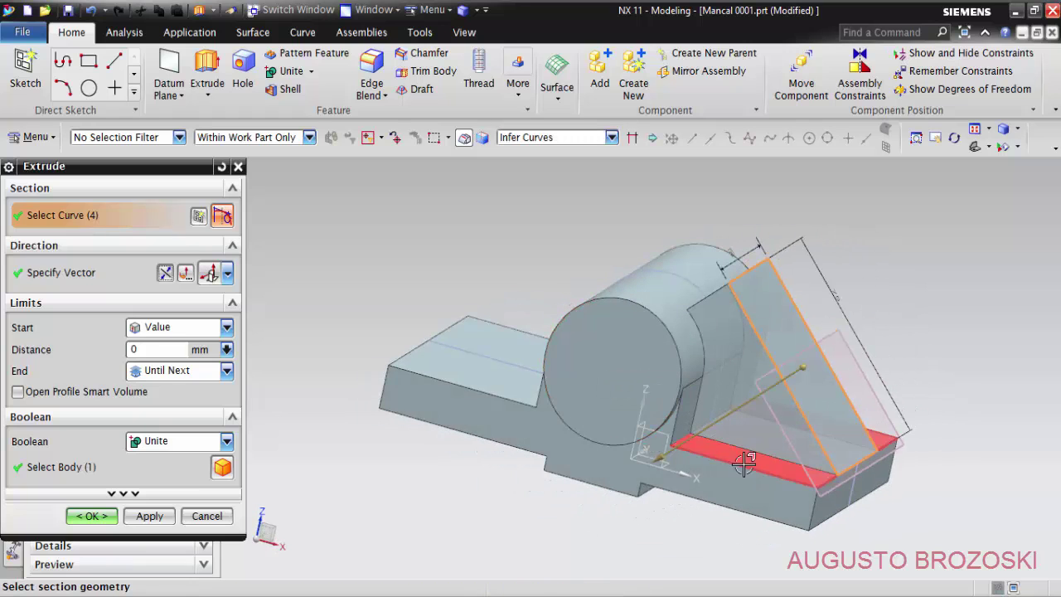
{"action": "middle_click_drag", "start_coordinate": [740, 457], "coordinate": [701, 422]}
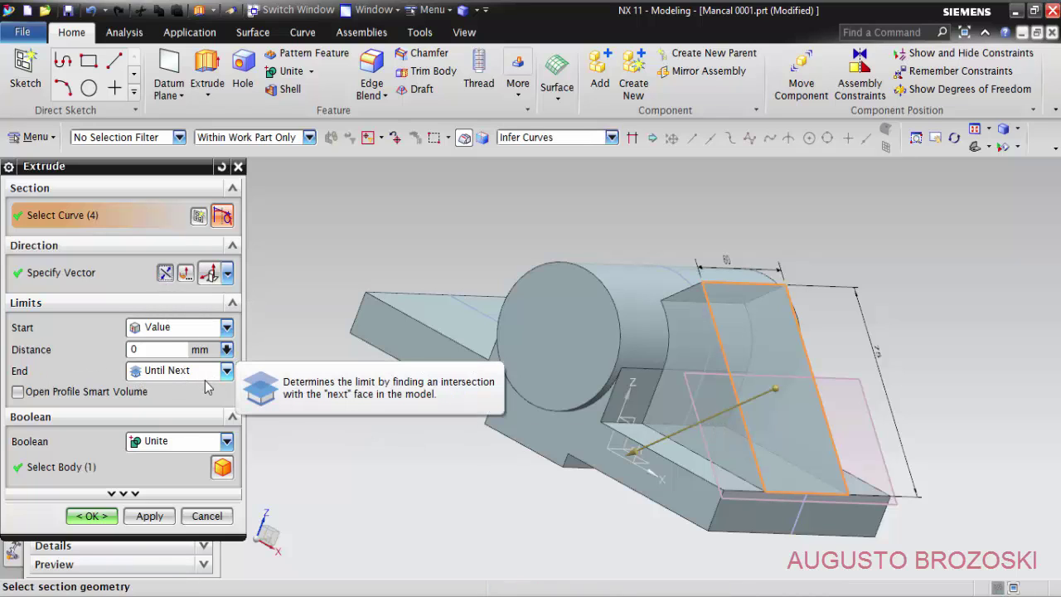
{"action": "left_click", "coordinate": [77, 467]}
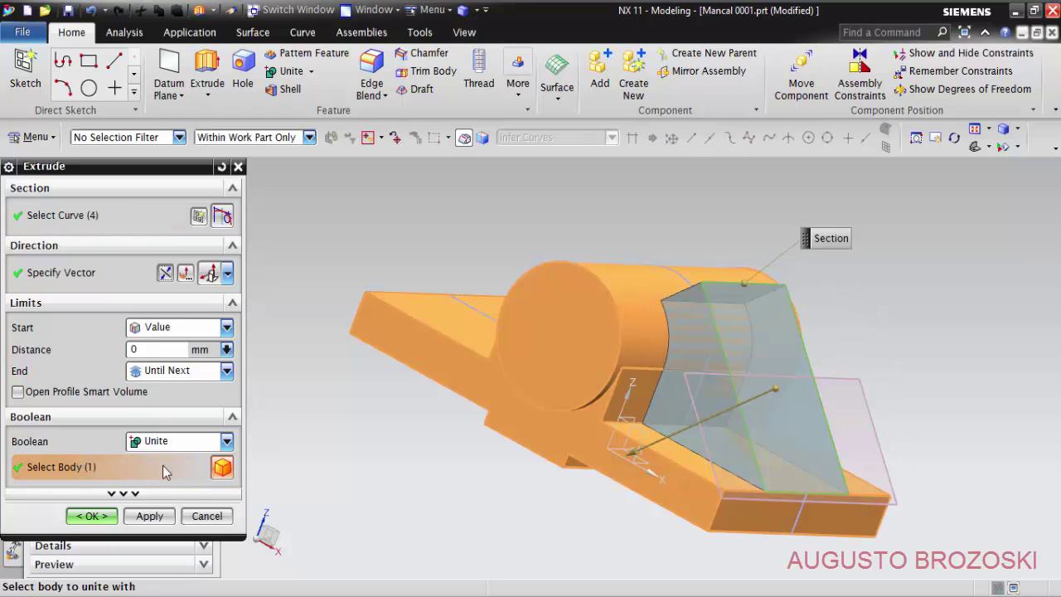
{"action": "left_click", "coordinate": [91, 515]}
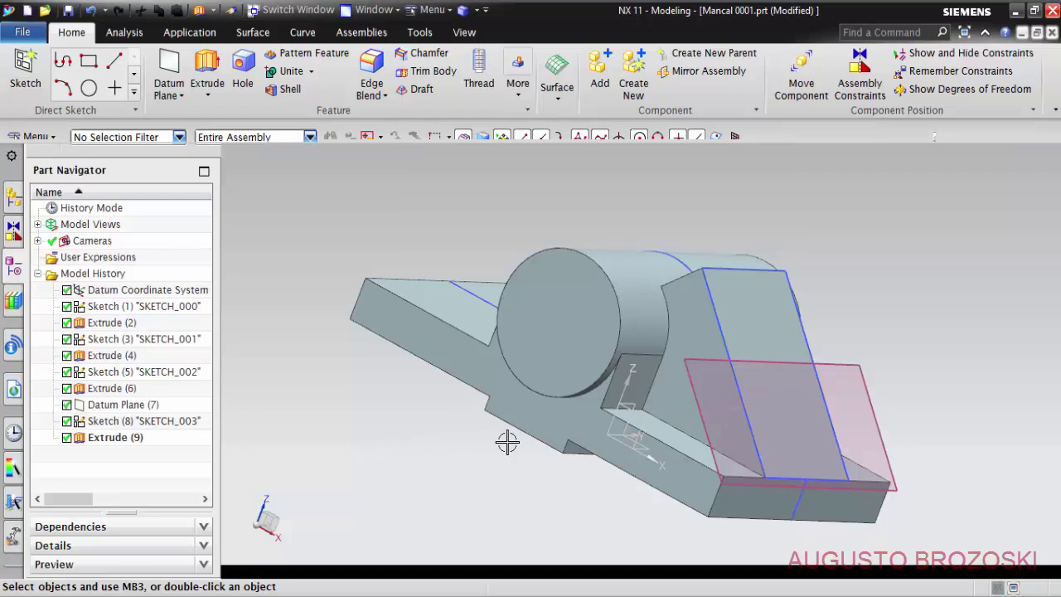
Step: Save the part file and switch to the Mancal 0001.pdf drawing
{"action": "middle_click_drag", "start_coordinate": [854, 137], "coordinate": [775, 232]}
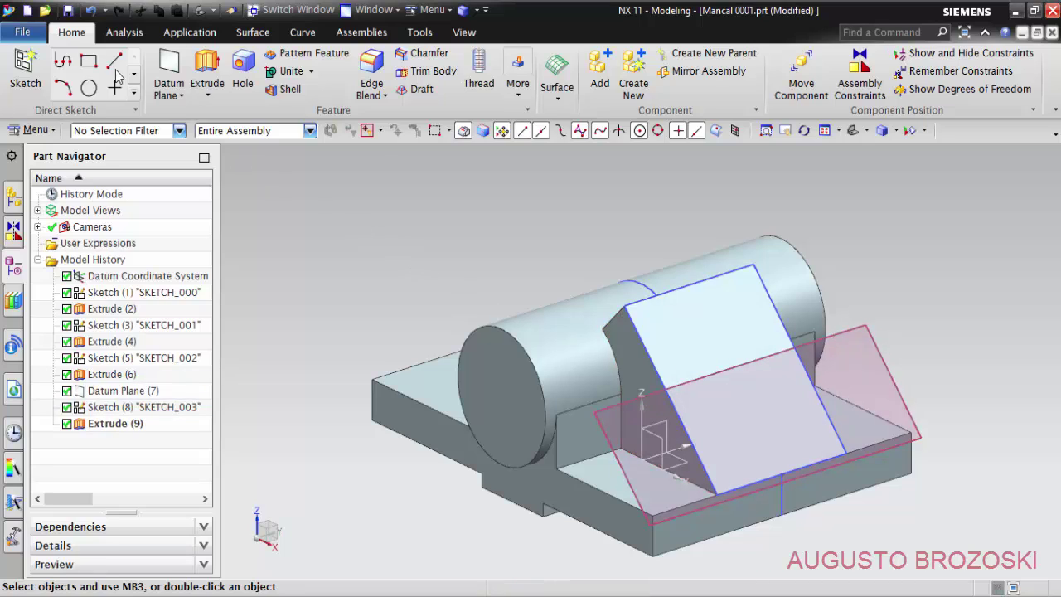
{"action": "left_click", "coordinate": [68, 12]}
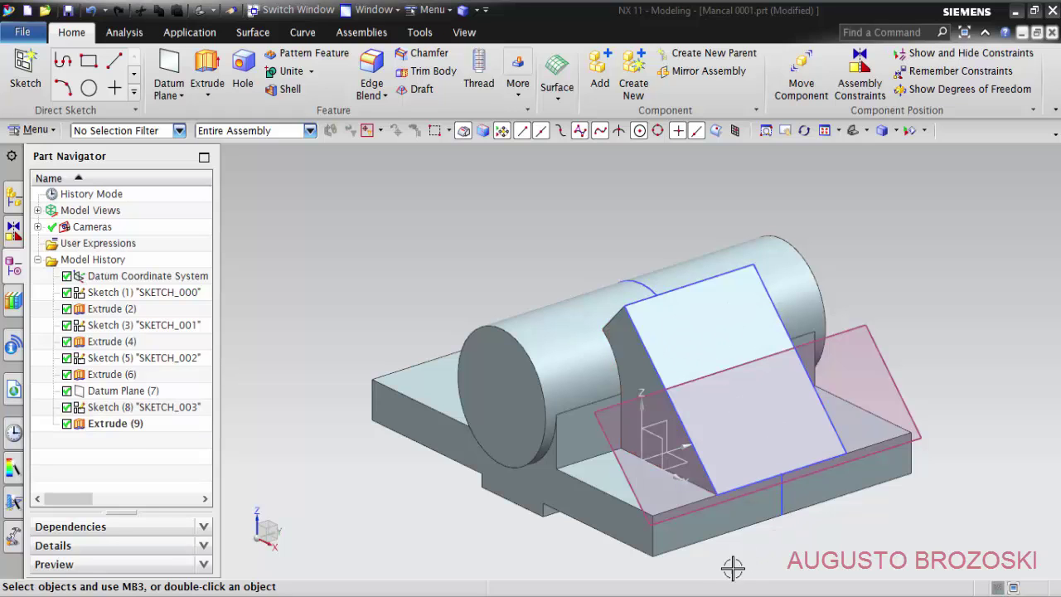
{"action": "key", "text": "alt+Tab"}
{"action": "scroll", "coordinate": [682, 434], "scroll_direction": "down", "scroll_amount": 5}
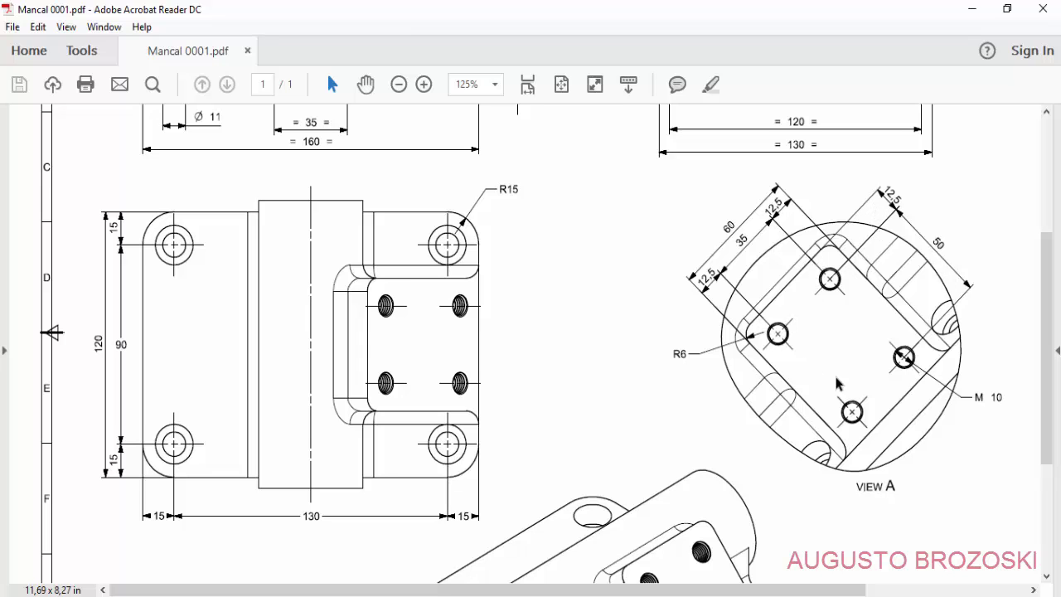
Step: Check View A's hole dimensions in the PDF, then minimize Acrobat to return to NX
{"action": "scroll", "coordinate": [429, 279], "scroll_direction": "up", "scroll_amount": 5}
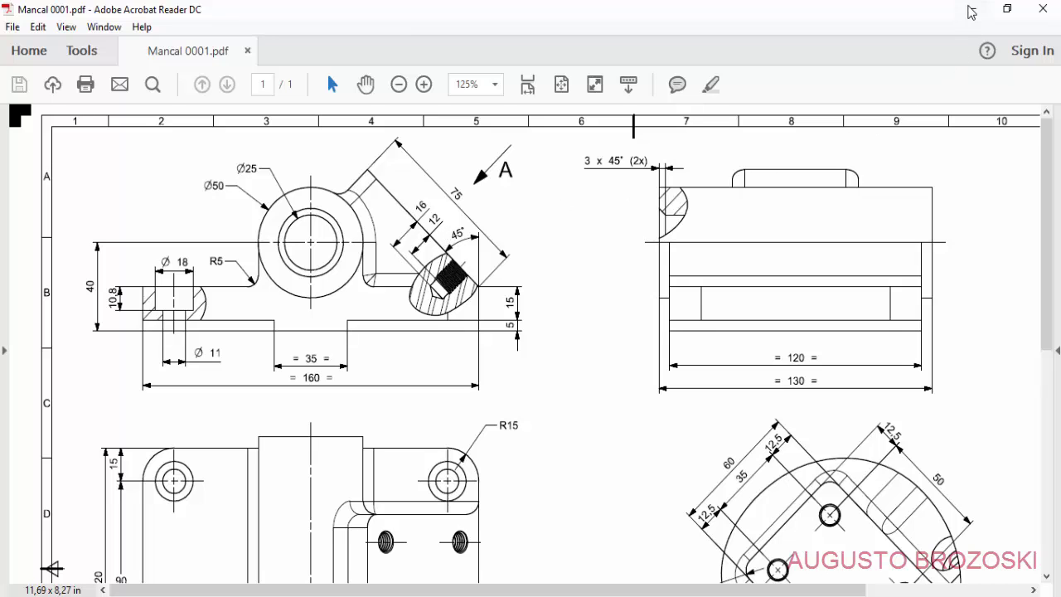
{"action": "left_click", "coordinate": [970, 11]}
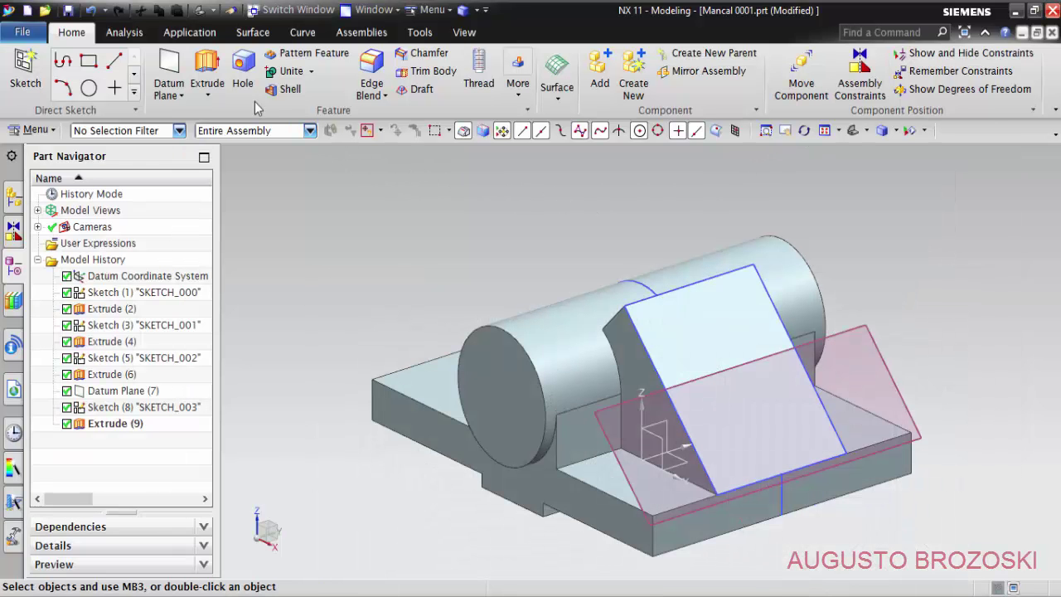
Step: Start a Threaded Hole (M10 x 1.5) and begin a sketch for its positions
{"action": "left_click", "coordinate": [243, 71]}
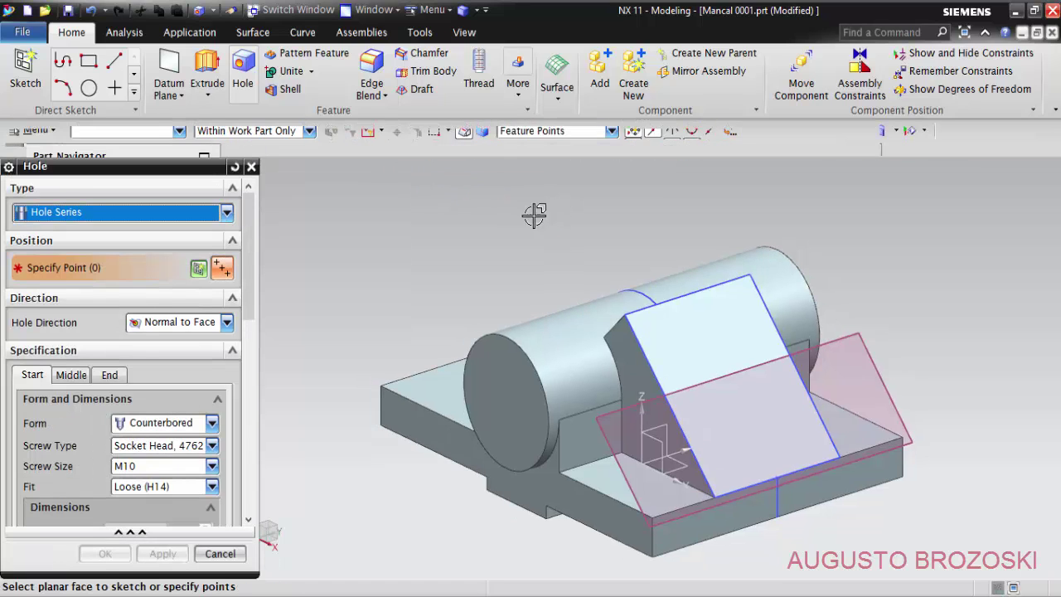
{"action": "left_click", "coordinate": [225, 214]}
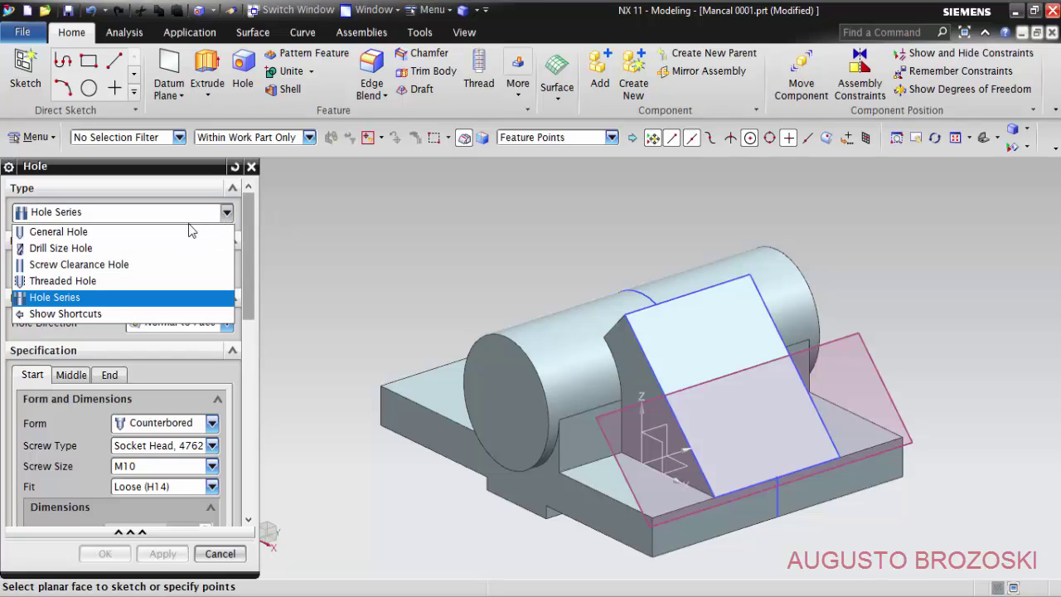
{"action": "left_click", "coordinate": [75, 281]}
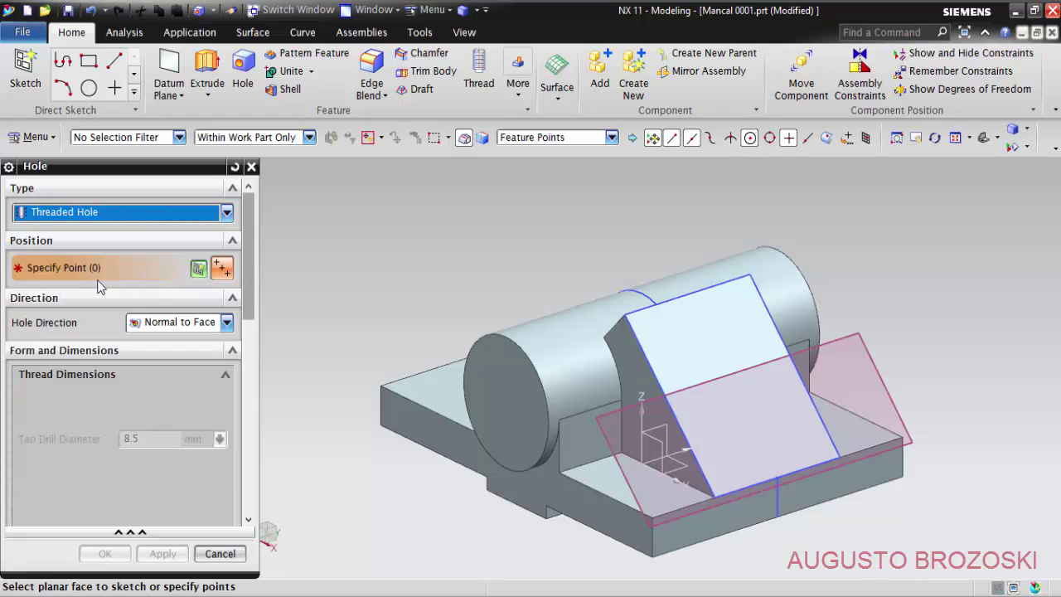
{"action": "left_click", "coordinate": [199, 269]}
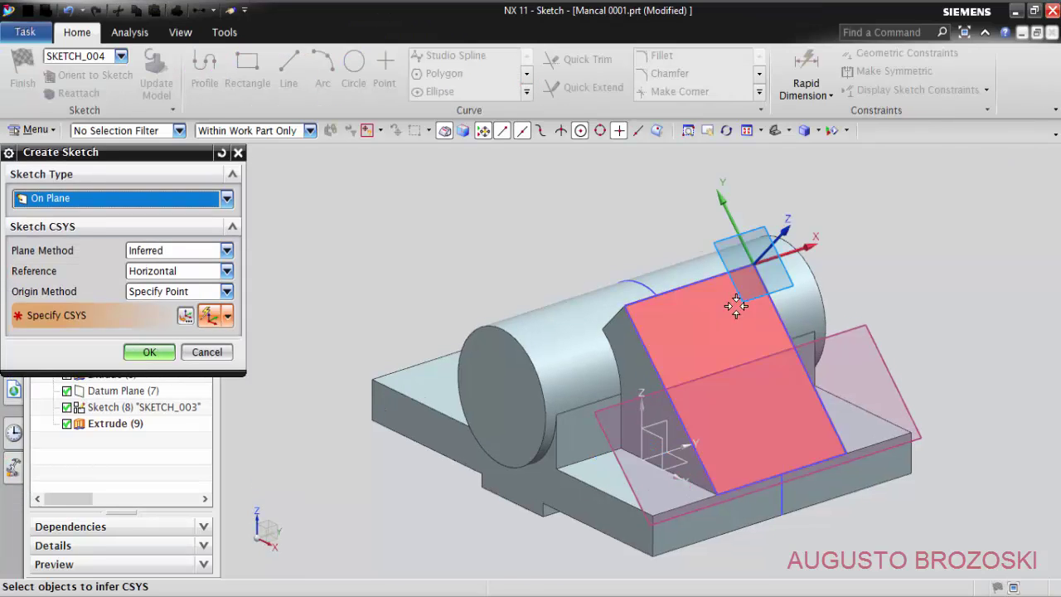
Step: Sketch on the inclined boss face and place four hole points at its corners
{"action": "left_click", "coordinate": [705, 313]}
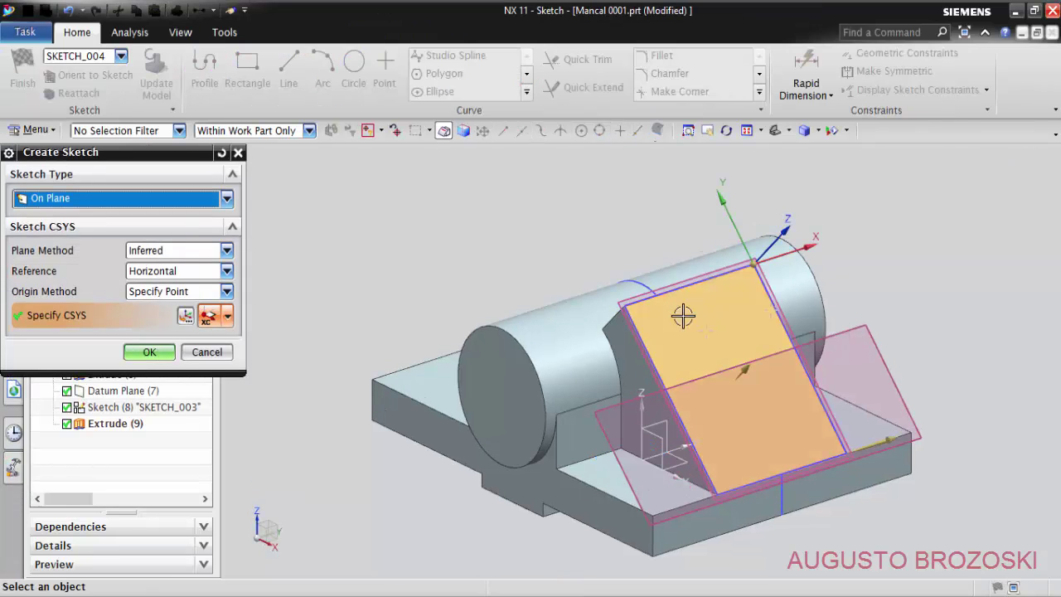
{"action": "left_click", "coordinate": [151, 352]}
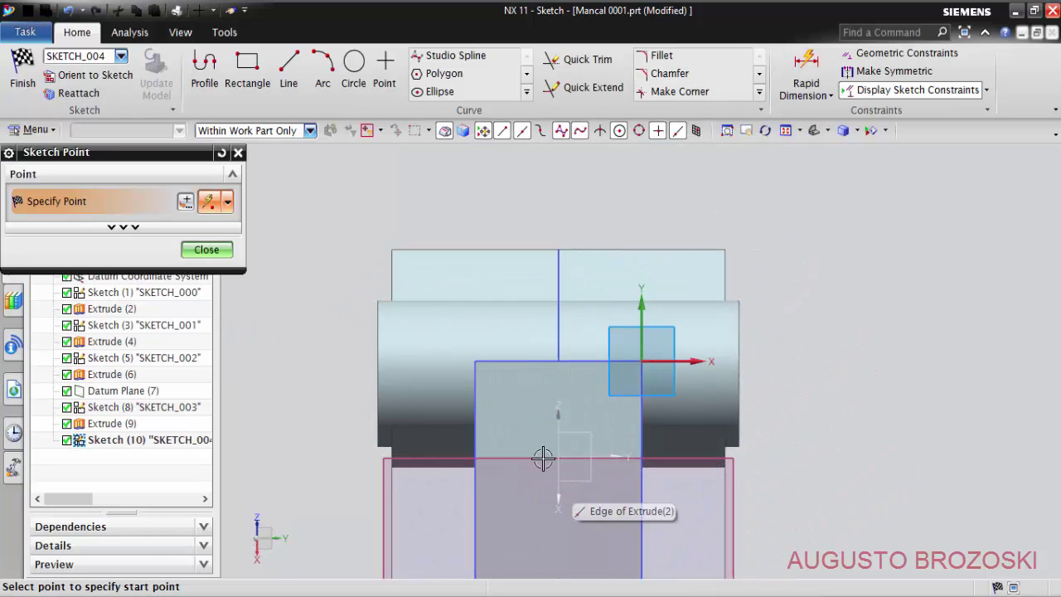
{"action": "scroll", "coordinate": [542, 458], "scroll_direction": "up", "scroll_amount": 5}
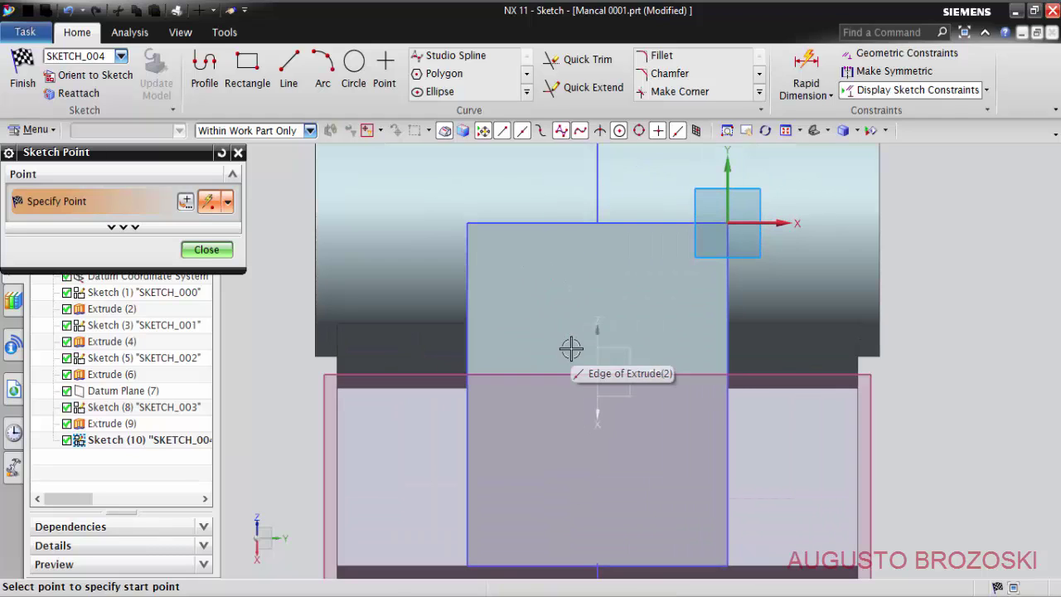
{"action": "middle_click_drag", "start_coordinate": [594, 404], "coordinate": [594, 378], "text": "shift"}
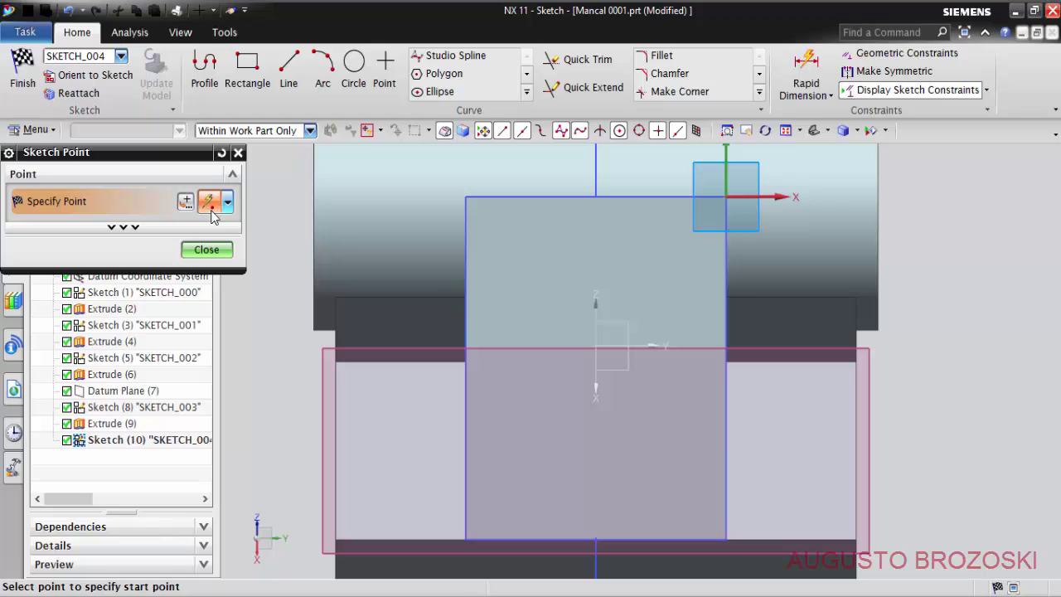
{"action": "left_click", "coordinate": [529, 246]}
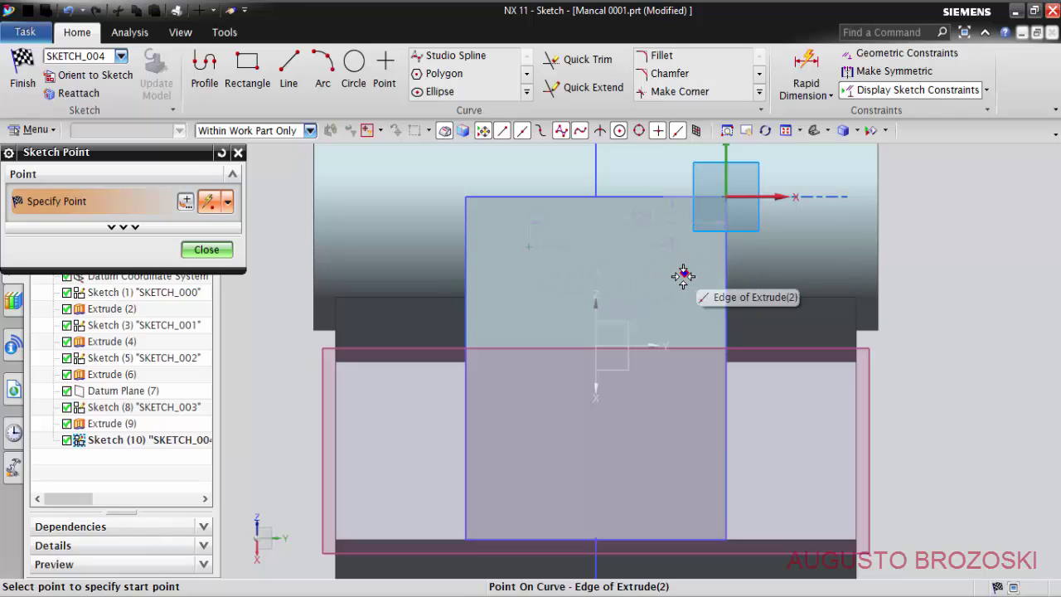
{"action": "left_click", "coordinate": [661, 243]}
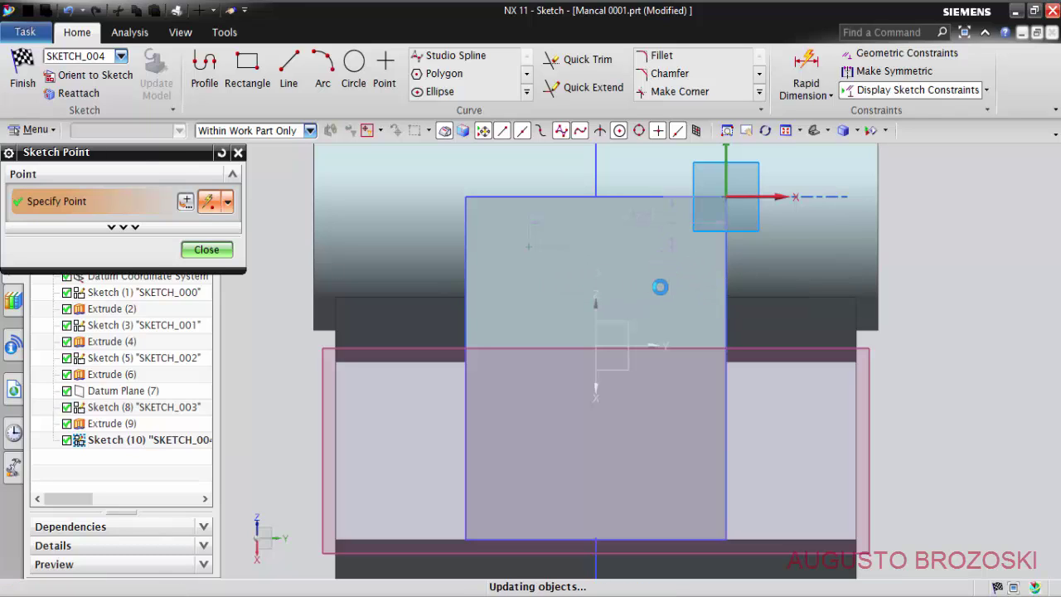
{"action": "left_click", "coordinate": [667, 474]}
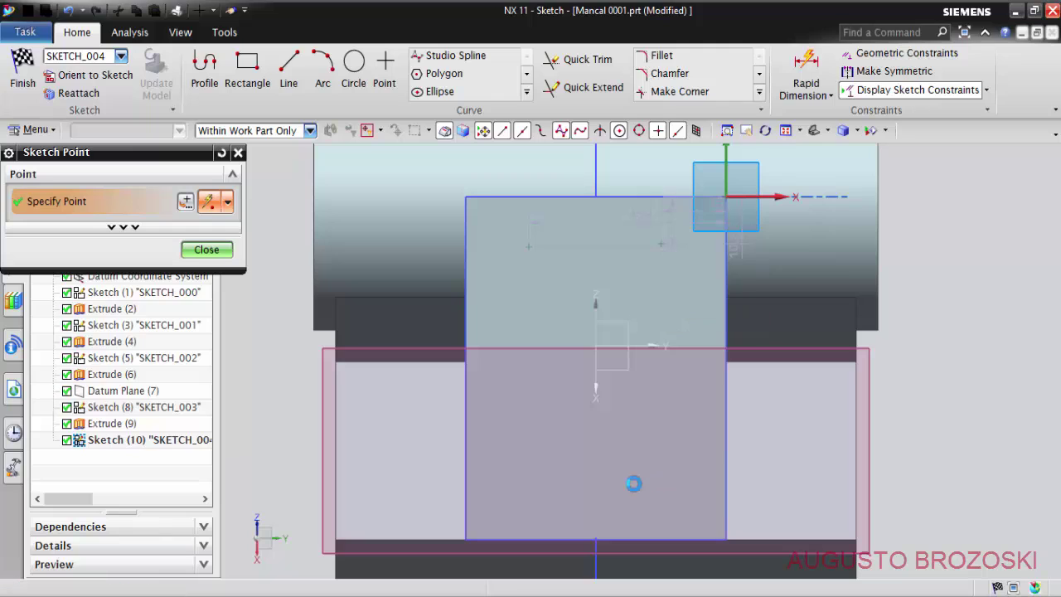
{"action": "left_click", "coordinate": [524, 477]}
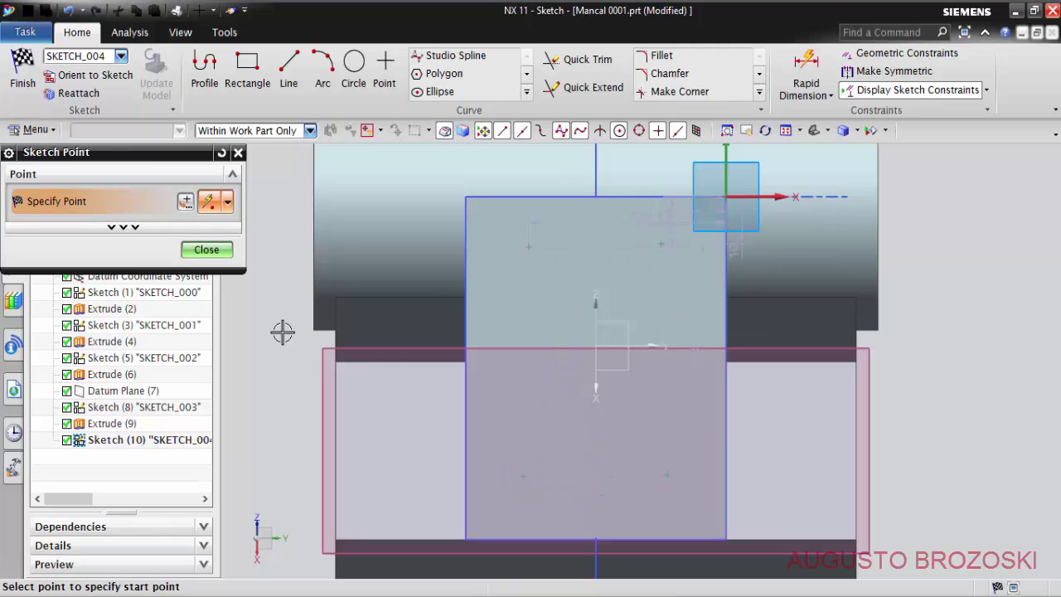
{"action": "left_click", "coordinate": [226, 251]}
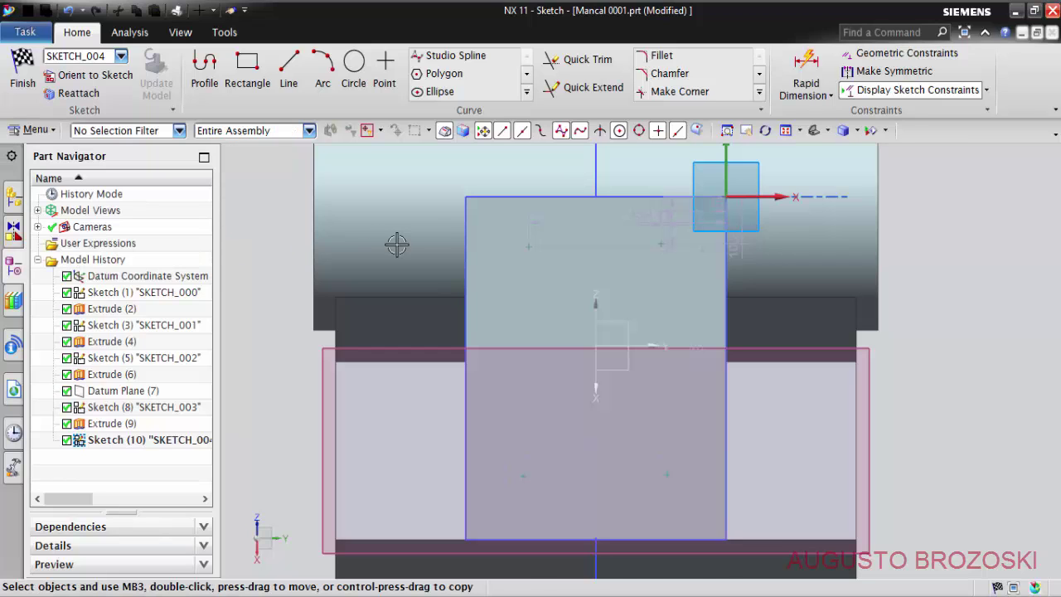
Step: Set the horizontal spacing between the two upper hole points to 35
{"action": "left_click", "coordinate": [806, 75]}
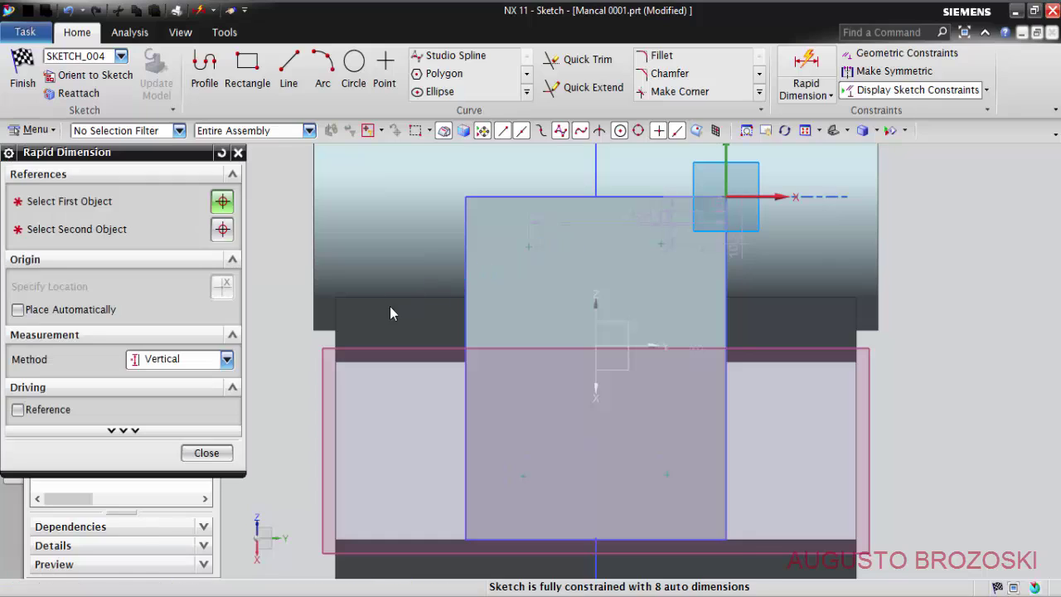
{"action": "left_click", "coordinate": [227, 359]}
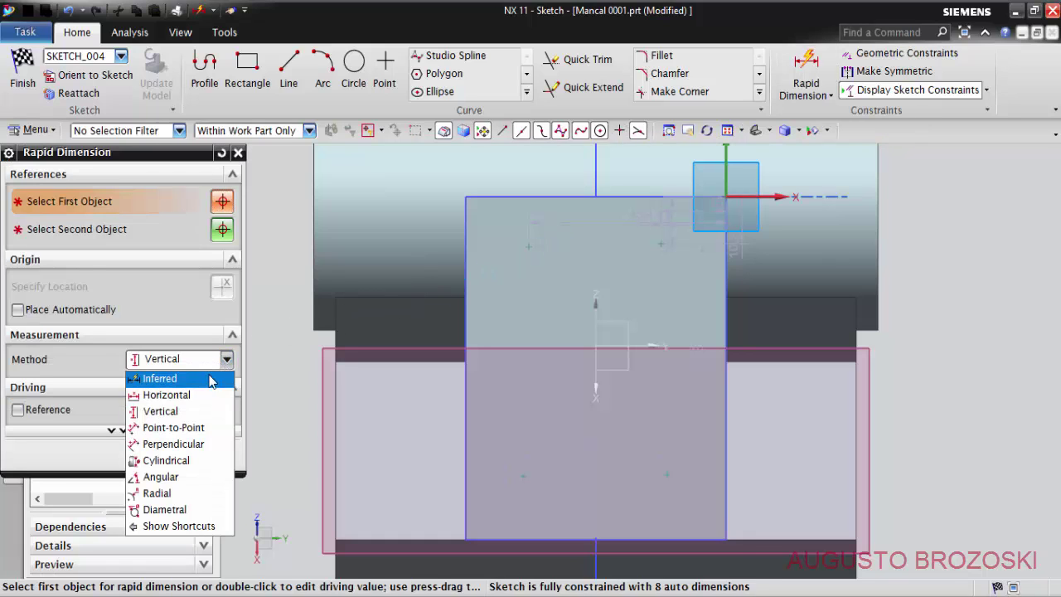
{"action": "left_click", "coordinate": [192, 395]}
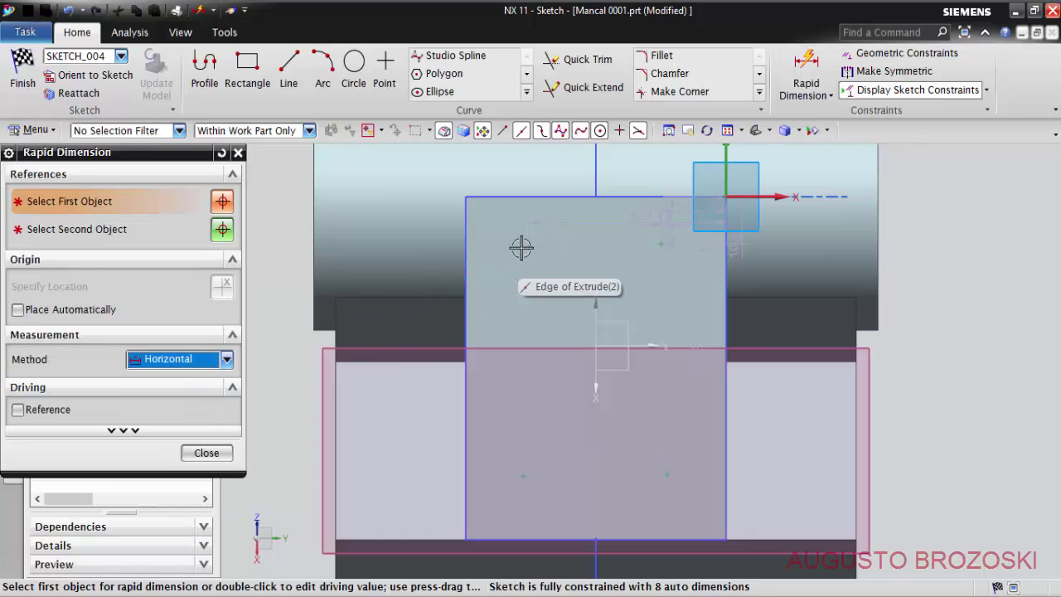
{"action": "left_click", "coordinate": [528, 245]}
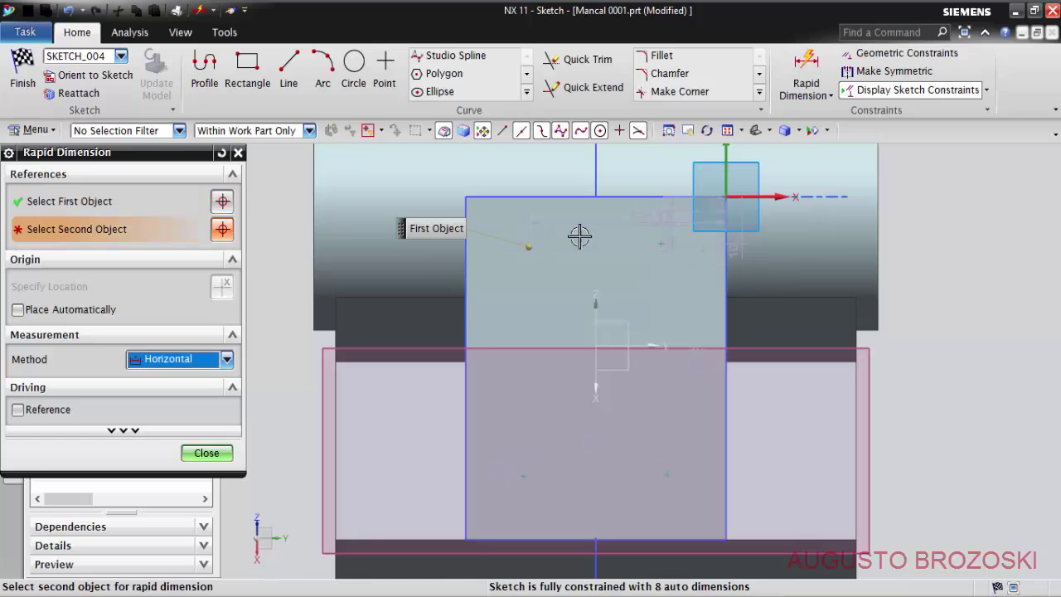
{"action": "left_click", "coordinate": [659, 244]}
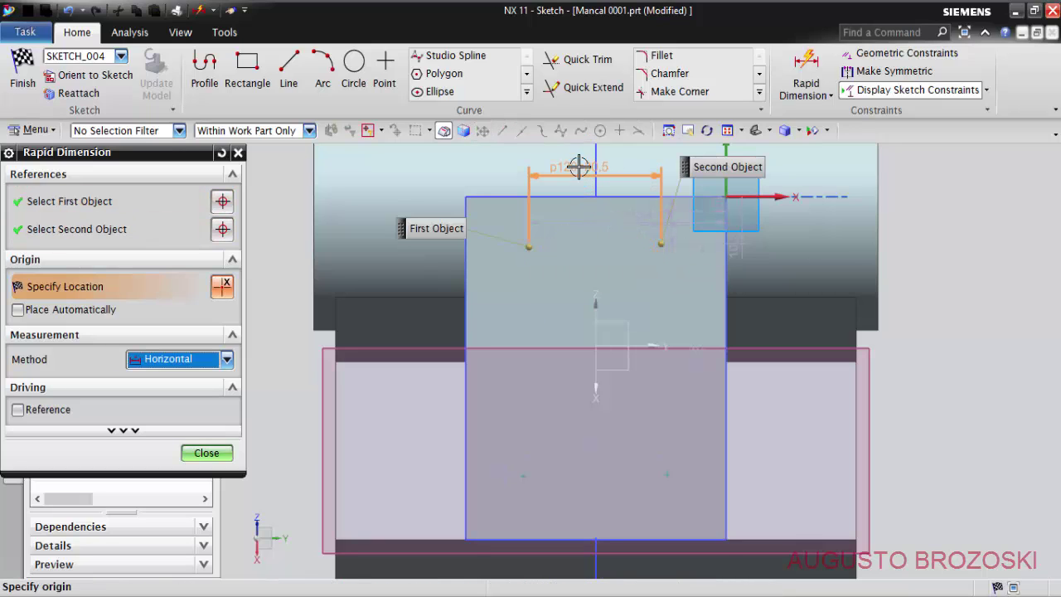
{"action": "left_click", "coordinate": [578, 167]}
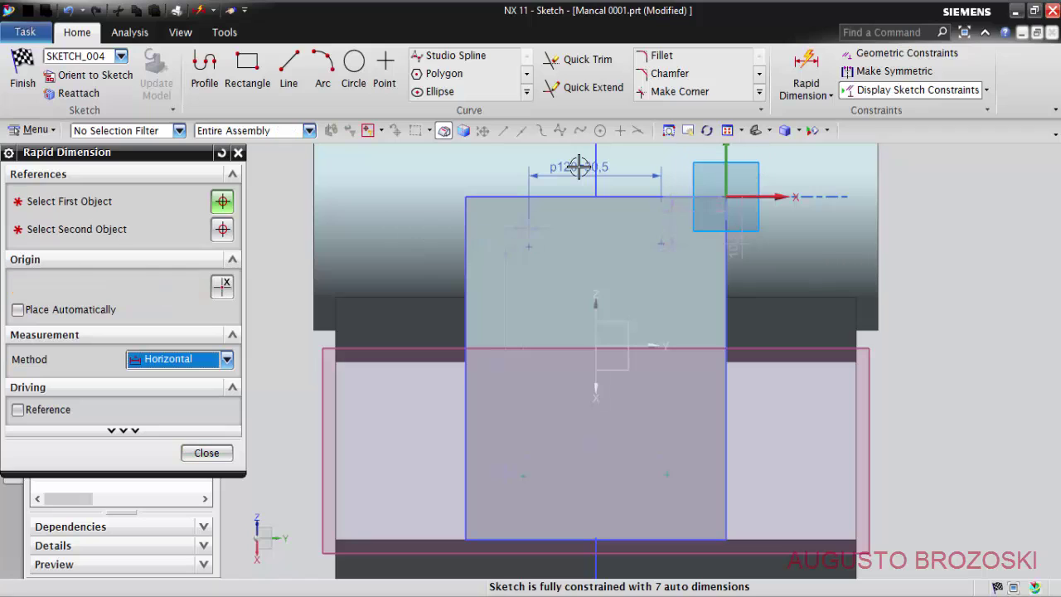
{"action": "double_click", "coordinate": [579, 167]}
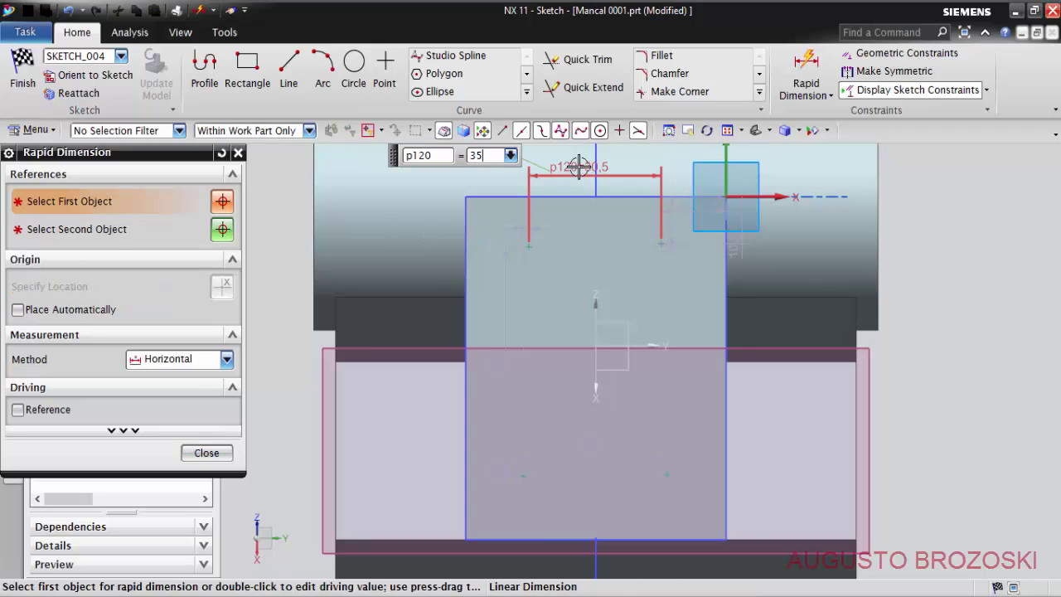
{"action": "type", "text": "35"}
{"action": "key", "text": "Return"}
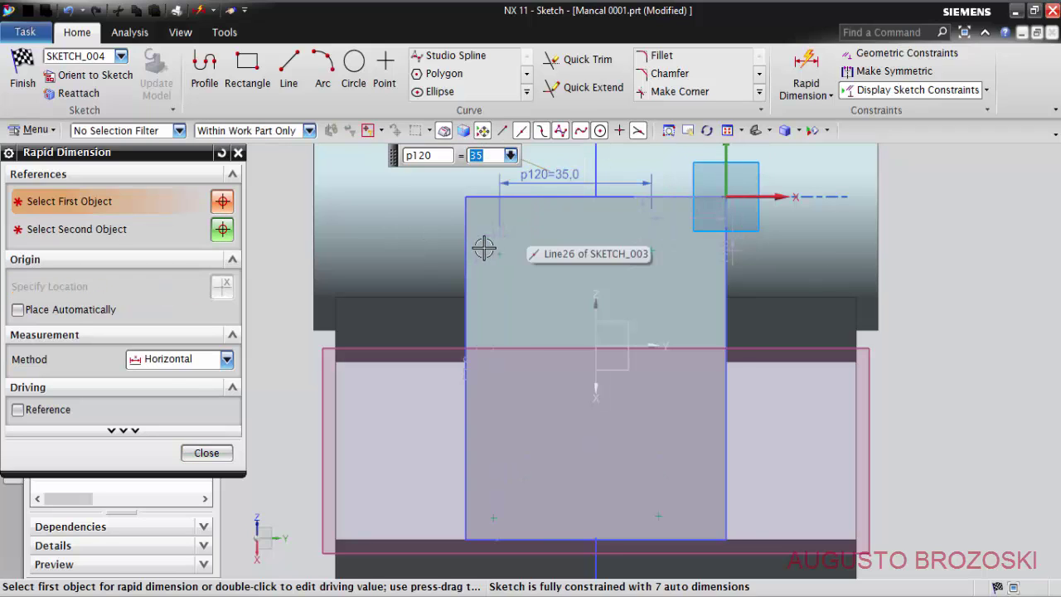
Step: Locate the upper-left hole point 12.5 from the face's left edge
{"action": "left_click", "coordinate": [466, 234]}
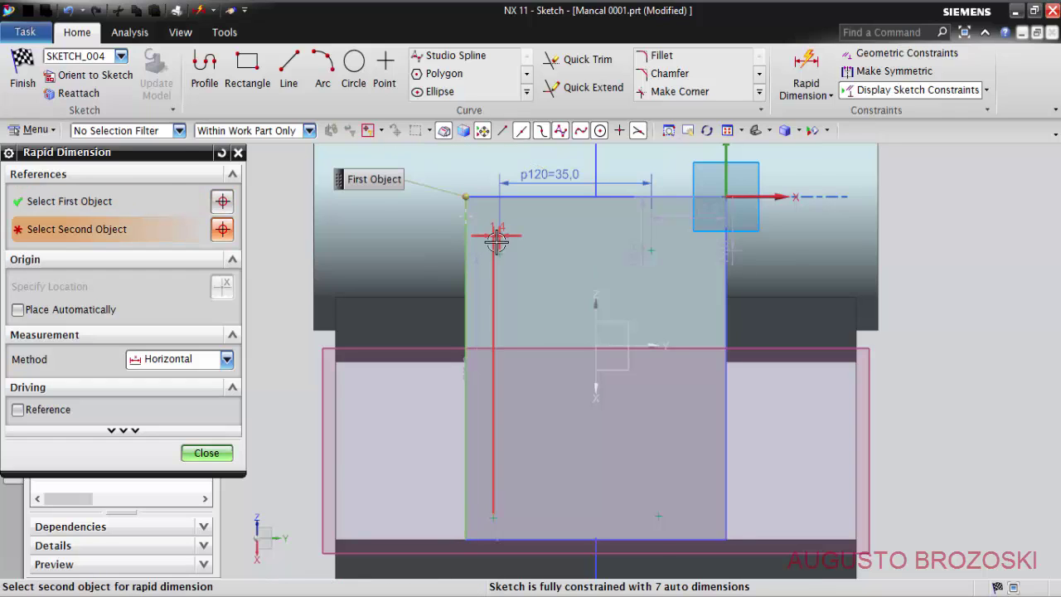
{"action": "left_click", "coordinate": [499, 253]}
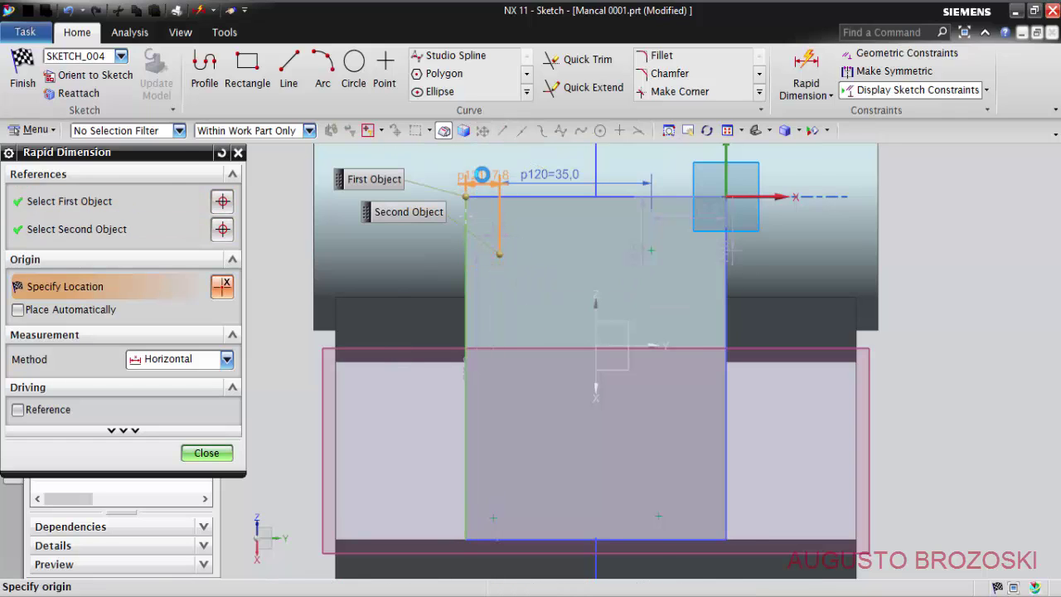
{"action": "left_click", "coordinate": [483, 175]}
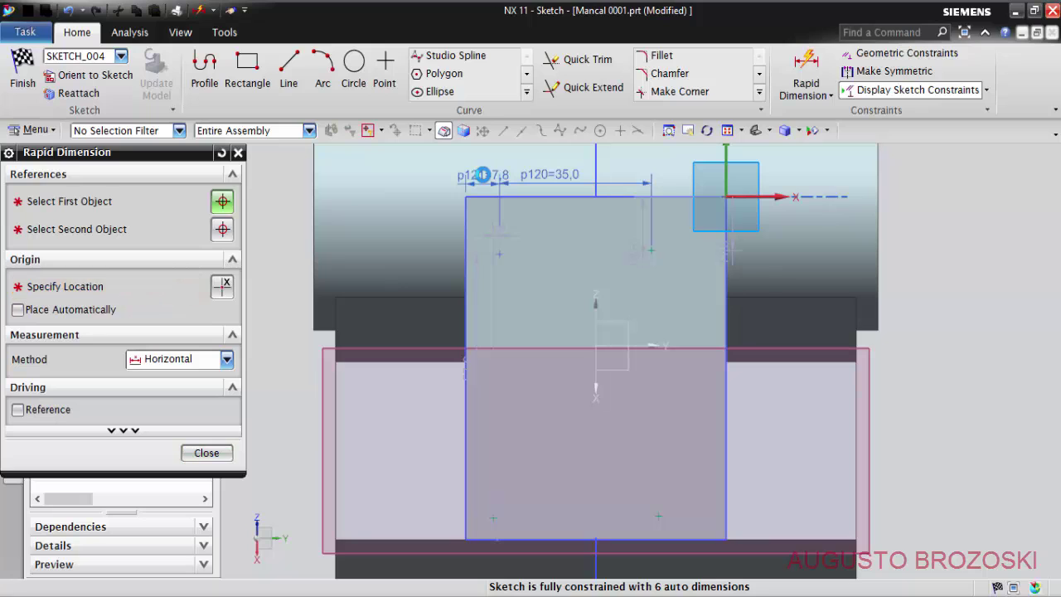
{"action": "type", "text": "12.5"}
{"action": "key", "text": "Return"}
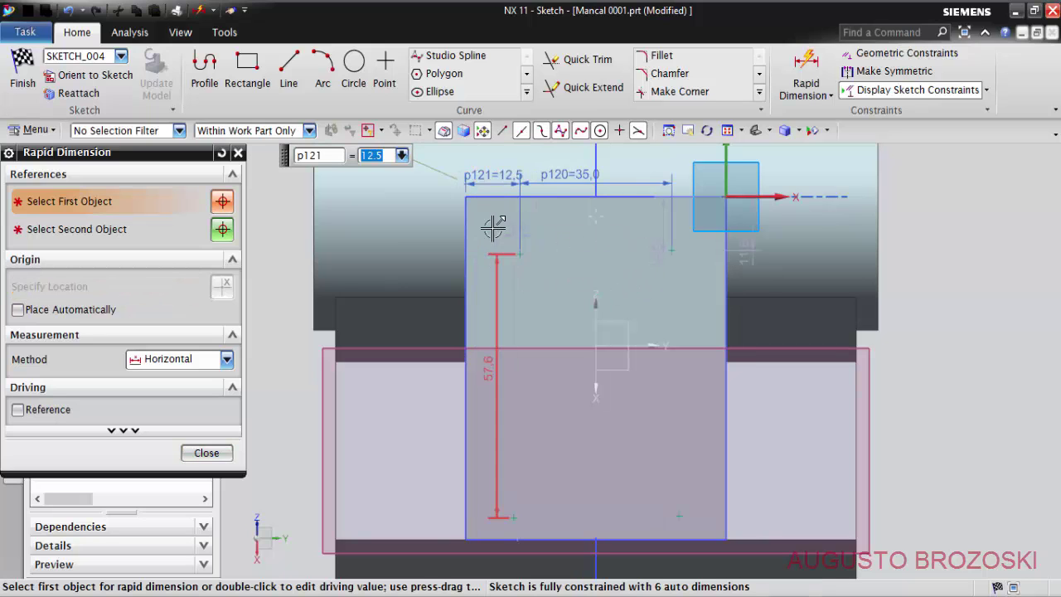
Step: Dimension the upper-left point 12.5 below the top corner and 50 above the lower-left point
{"action": "left_click", "coordinate": [466, 197]}
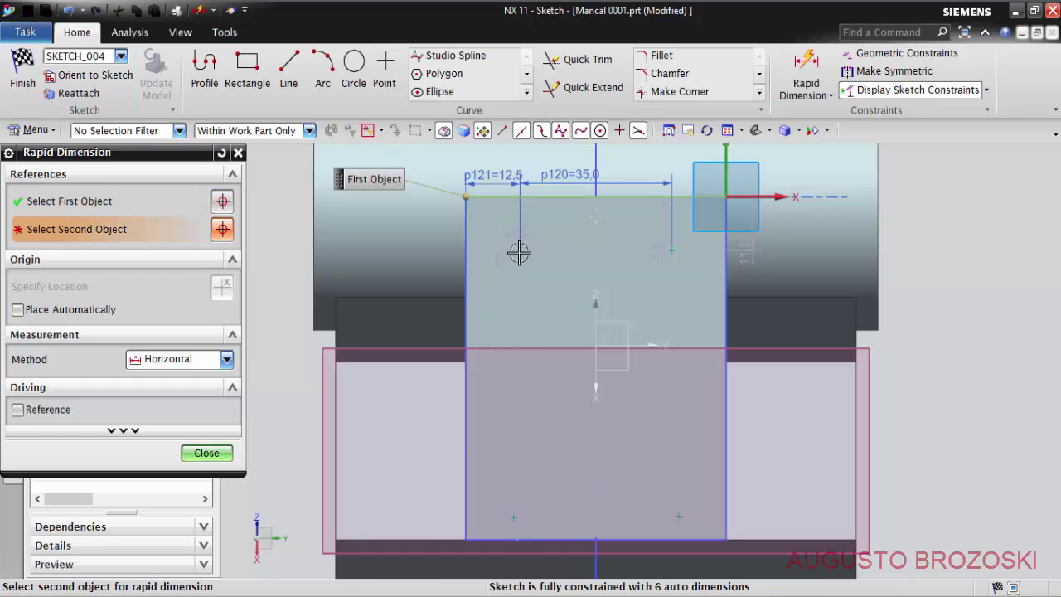
{"action": "left_click", "coordinate": [519, 253]}
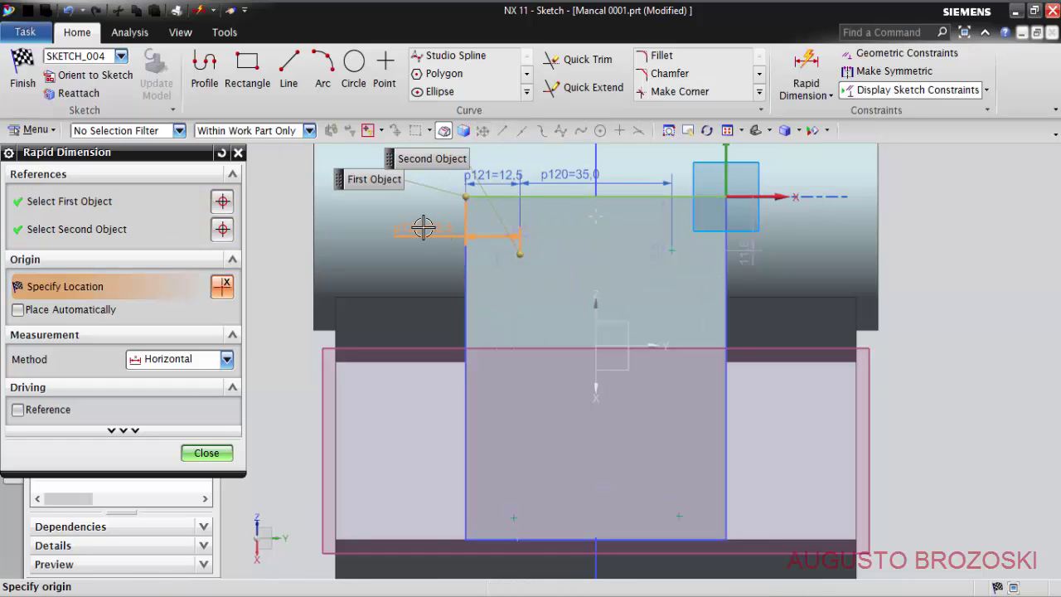
{"action": "left_click", "coordinate": [226, 359]}
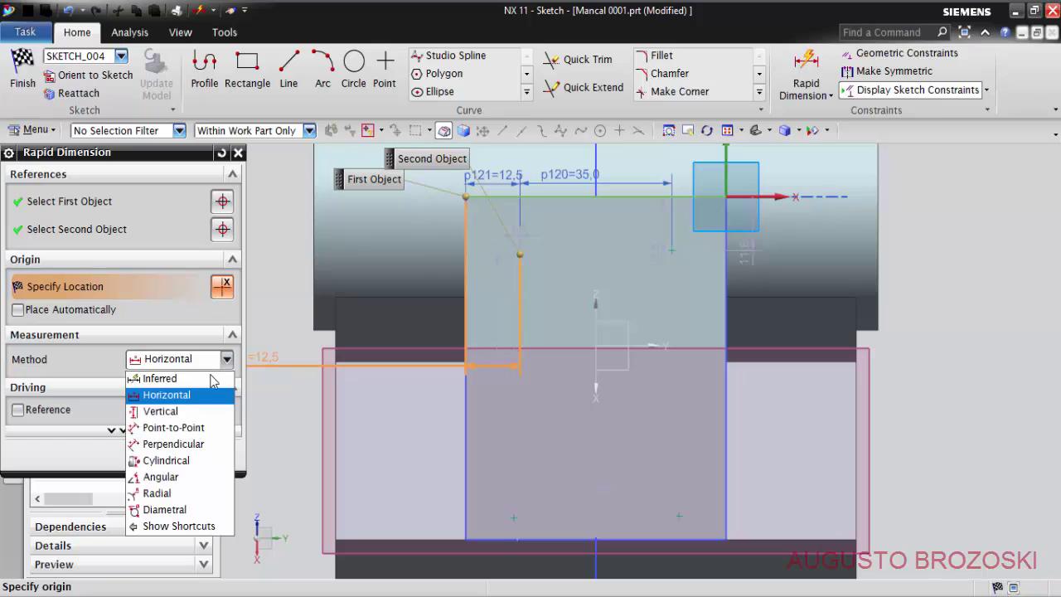
{"action": "left_click", "coordinate": [161, 411]}
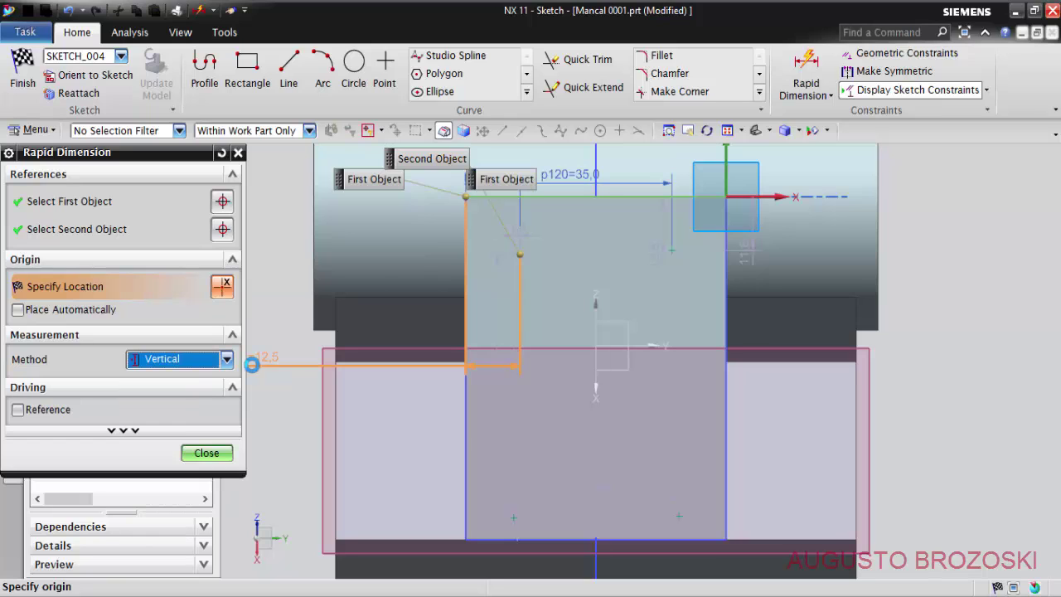
{"action": "left_click", "coordinate": [417, 222]}
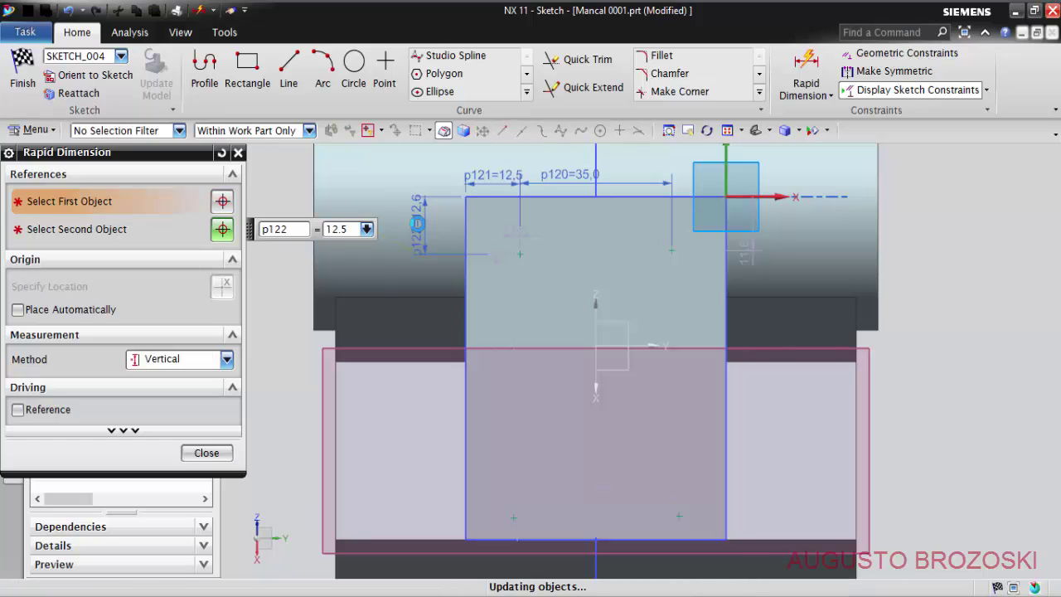
{"action": "left_click", "coordinate": [521, 254]}
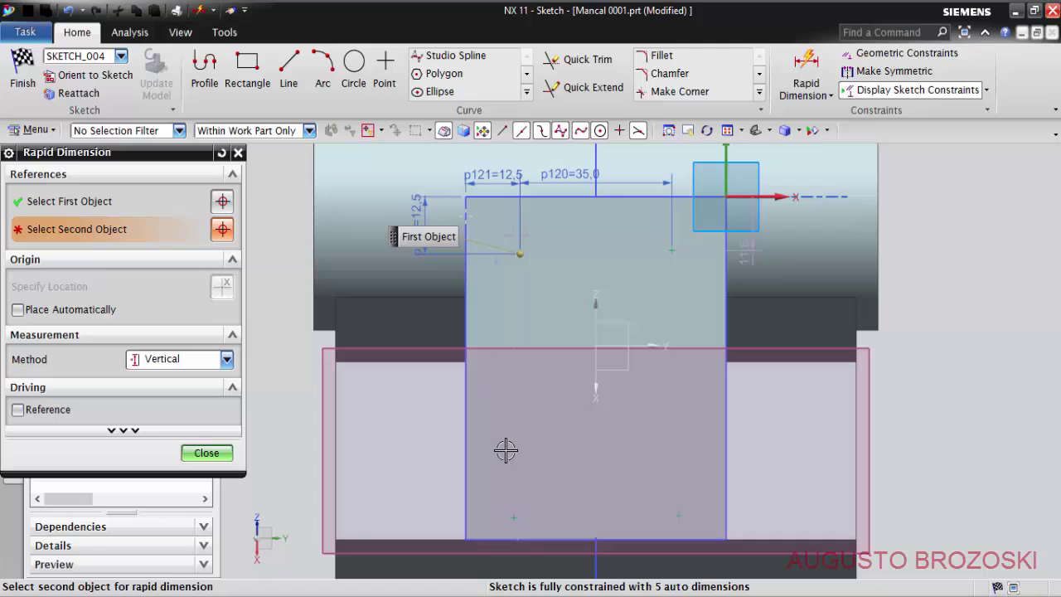
{"action": "left_click", "coordinate": [511, 518]}
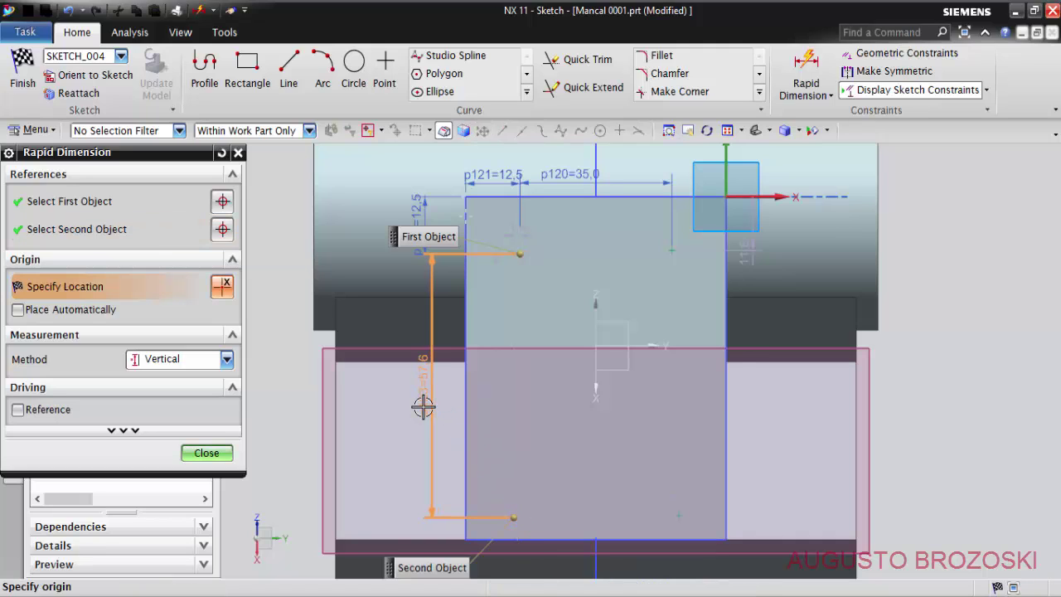
{"action": "left_click", "coordinate": [423, 406]}
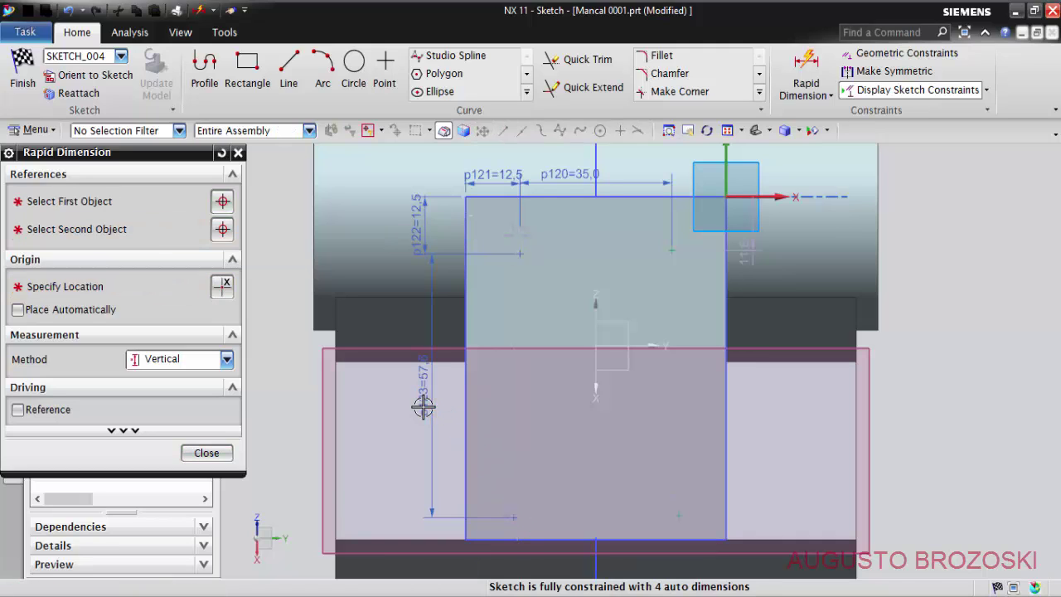
{"action": "type", "text": "50"}
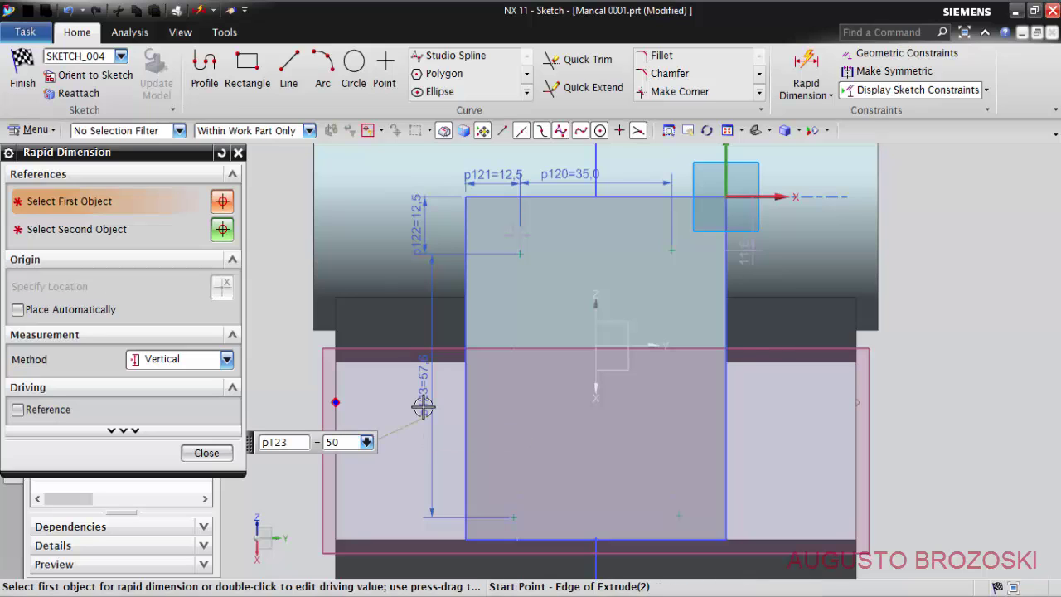
{"action": "key", "text": "Return"}
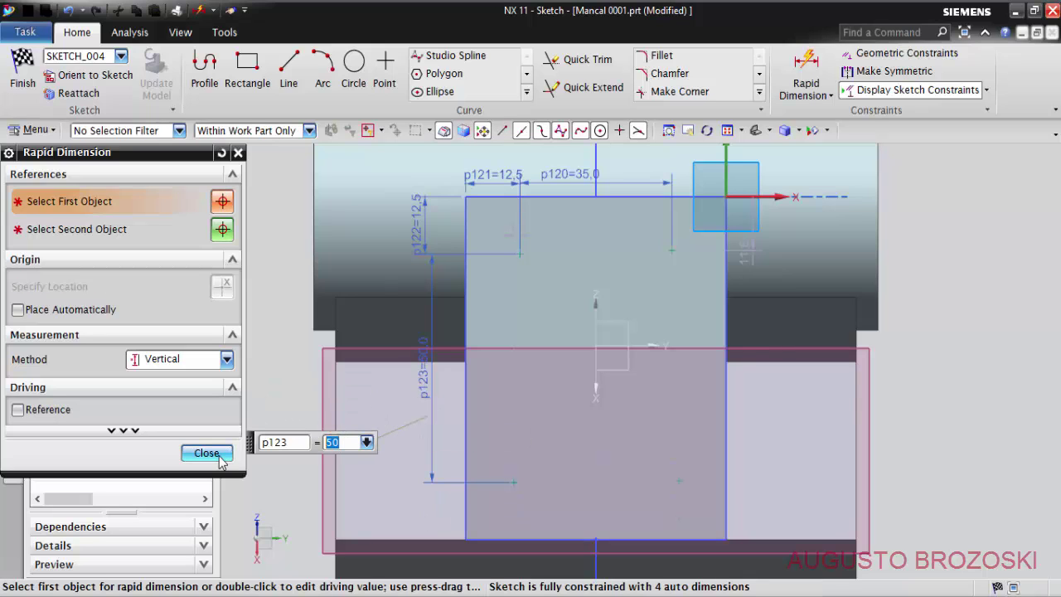
Step: Close Rapid Dimension, then select and clear the two upper hole points
{"action": "left_click", "coordinate": [206, 452]}
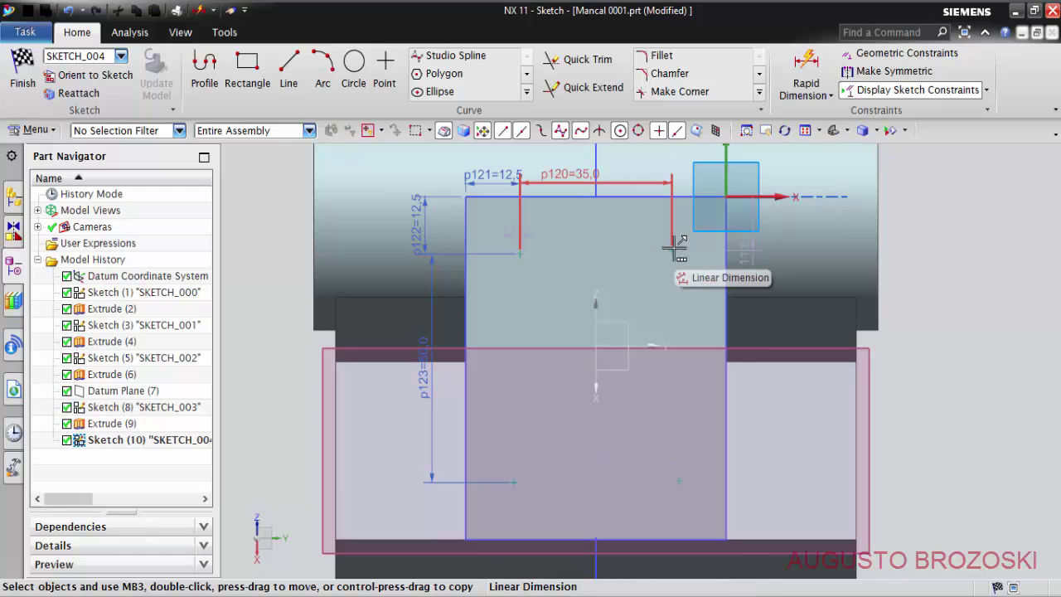
{"action": "left_click", "coordinate": [672, 247]}
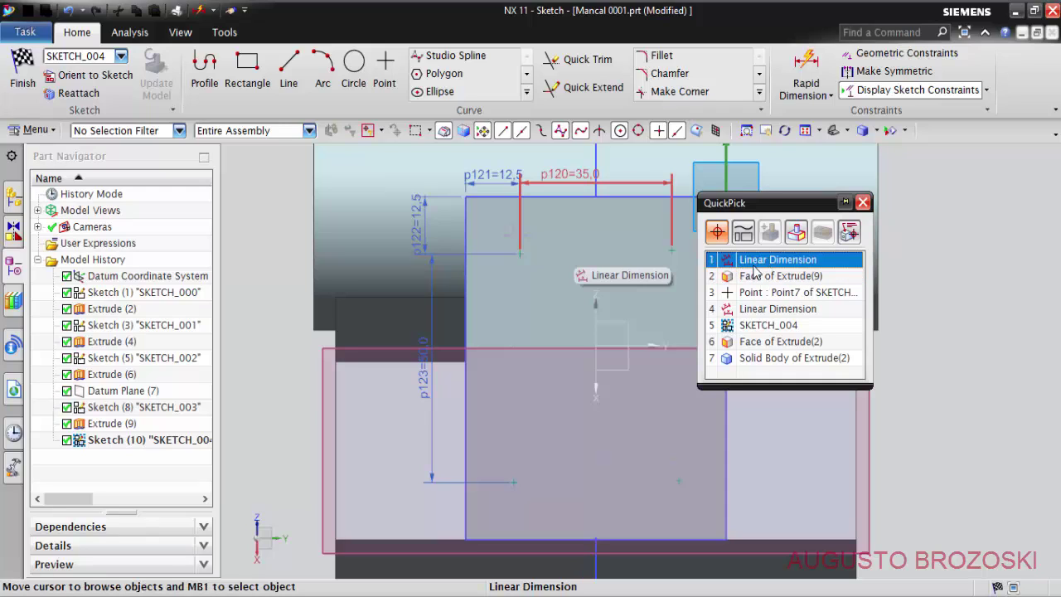
{"action": "left_click", "coordinate": [862, 203]}
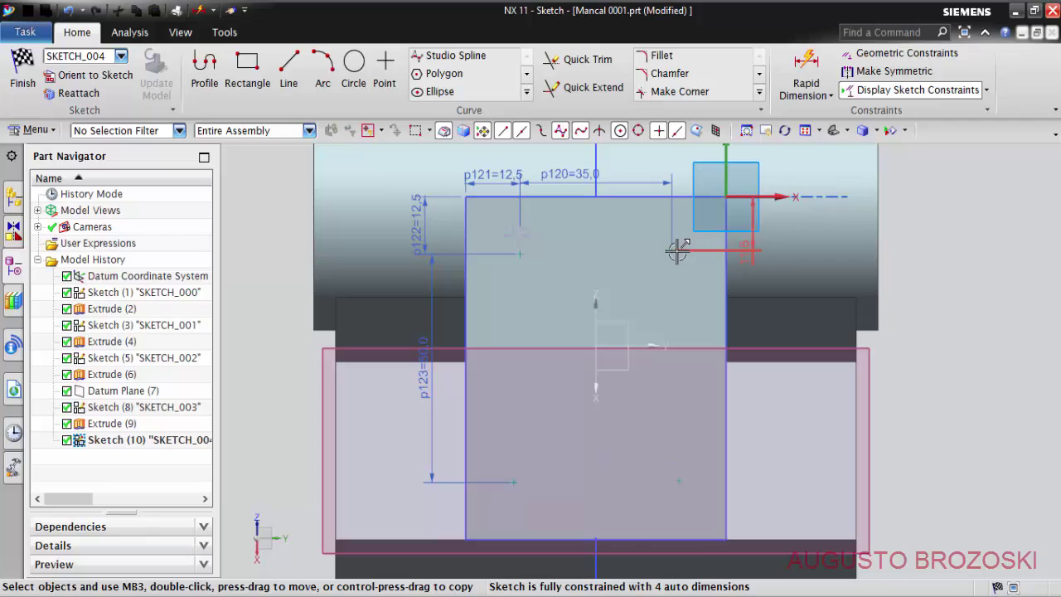
{"action": "left_click", "coordinate": [672, 251]}
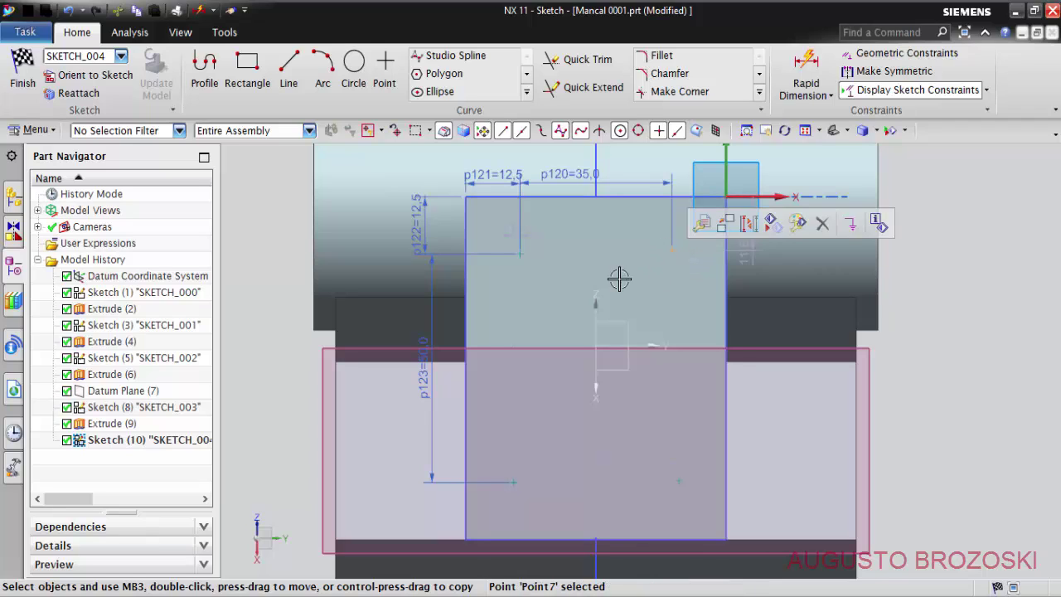
{"action": "left_click", "coordinate": [521, 255]}
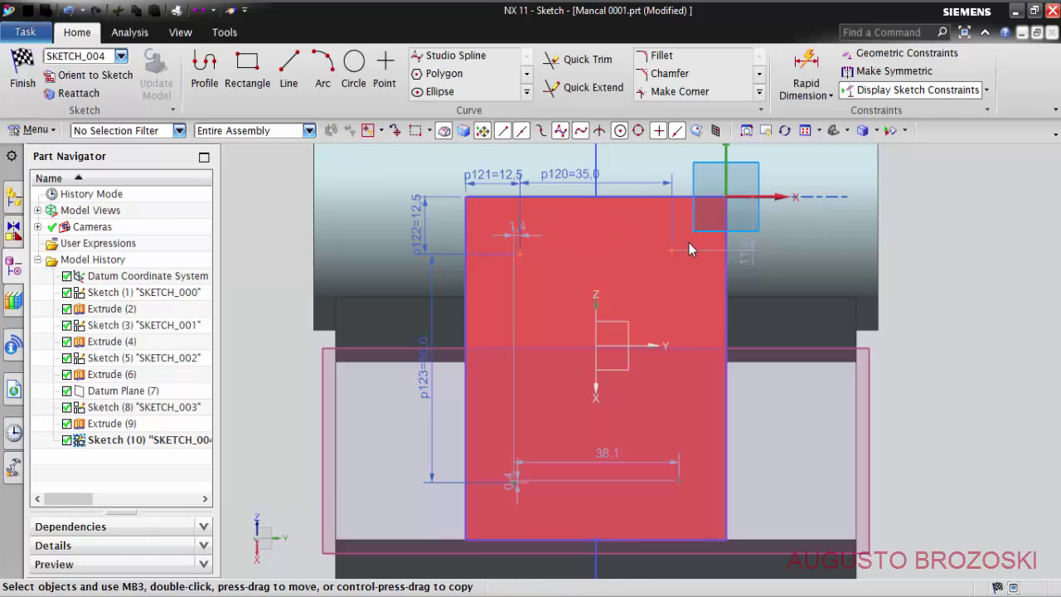
{"action": "key", "text": "Escape"}
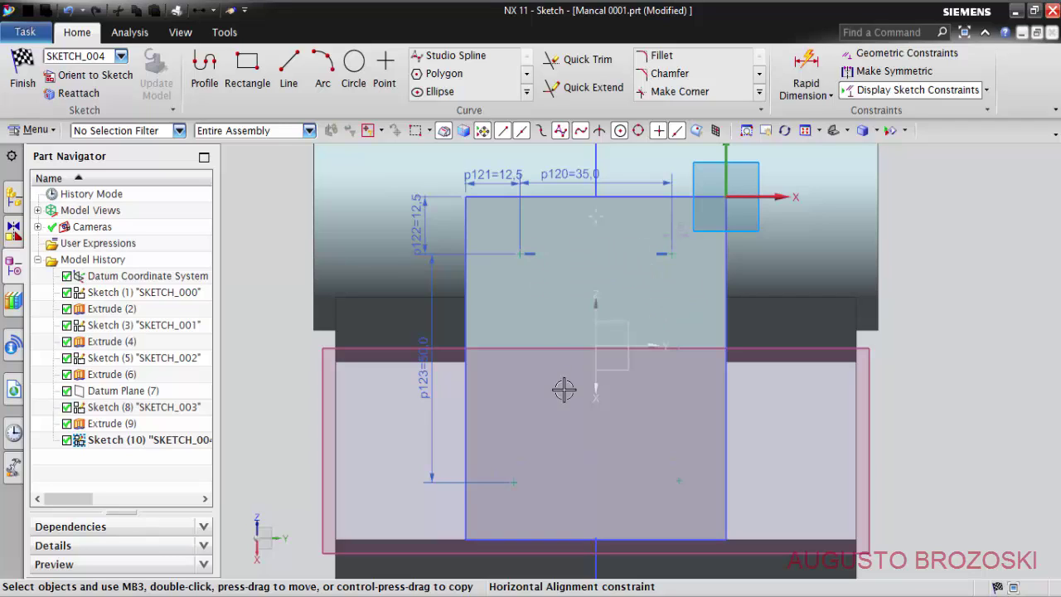
Step: Select the lower hole points, clear stray picks, and reselect the lower-left point
{"action": "left_click", "coordinate": [513, 481]}
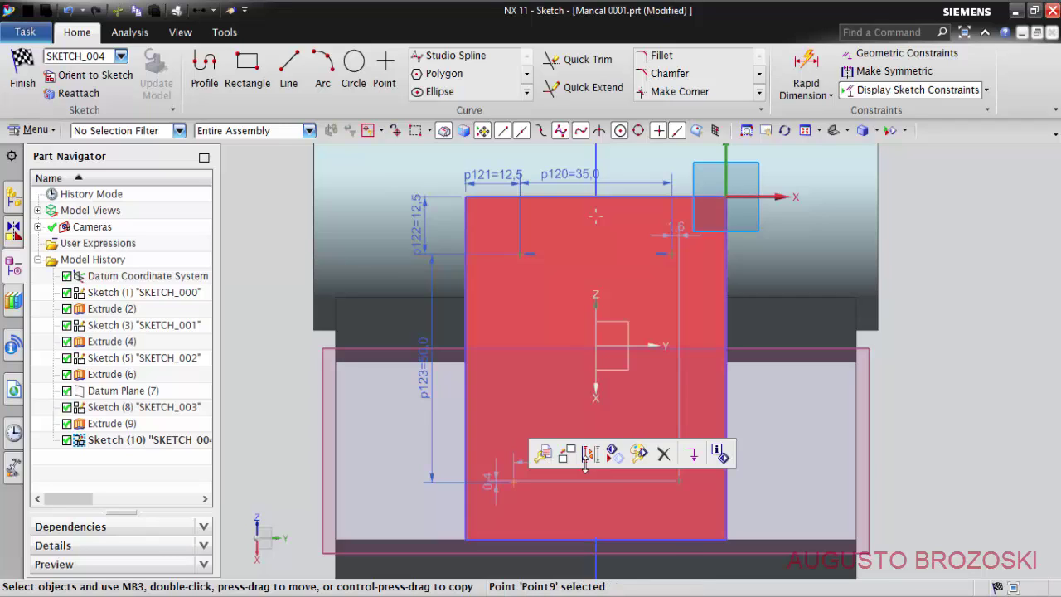
{"action": "left_click", "coordinate": [681, 478]}
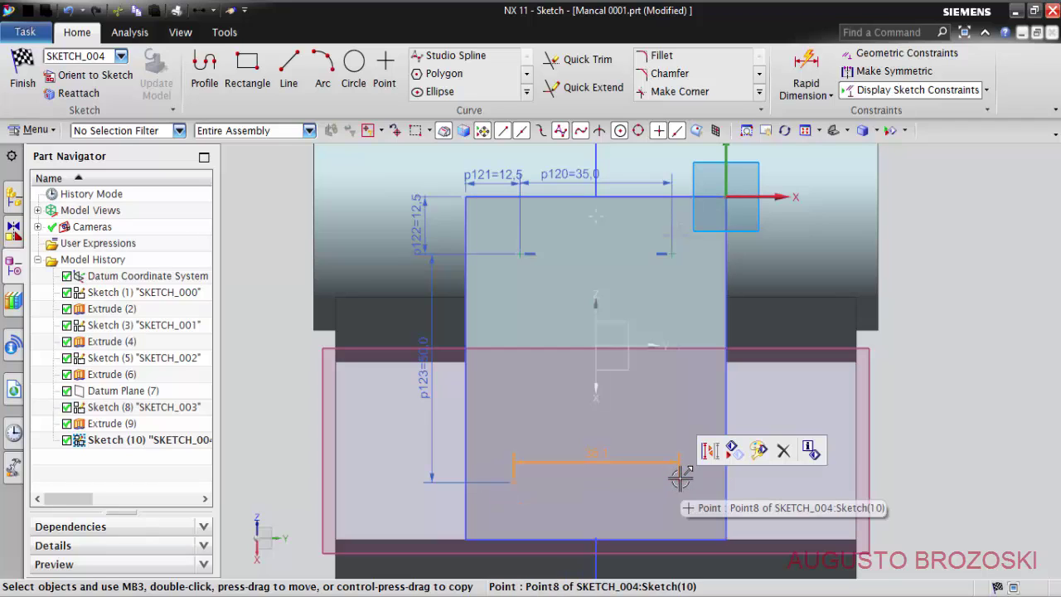
{"action": "left_click", "coordinate": [678, 477]}
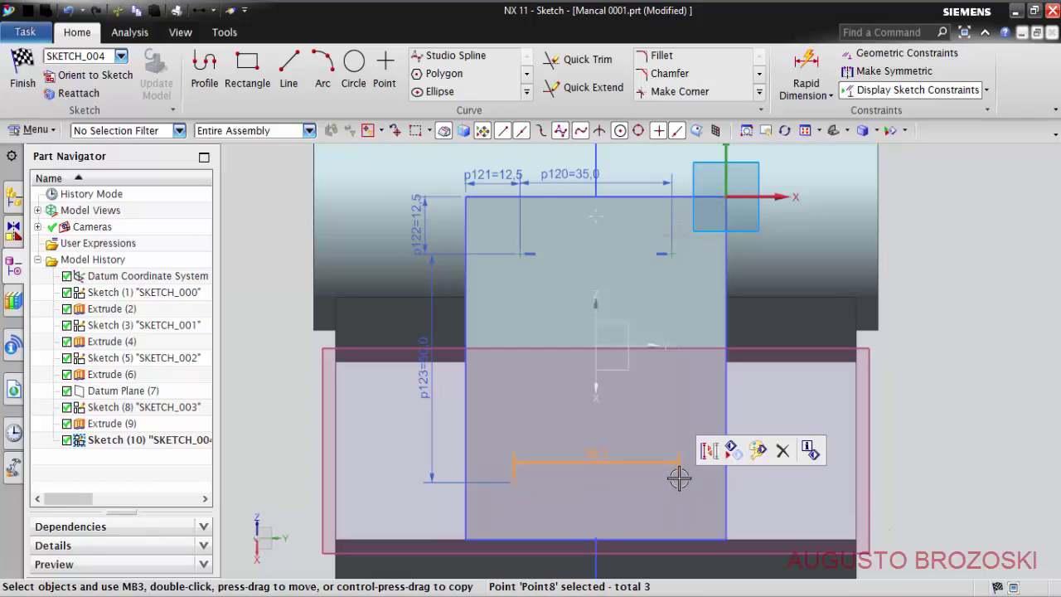
{"action": "left_click", "coordinate": [514, 485]}
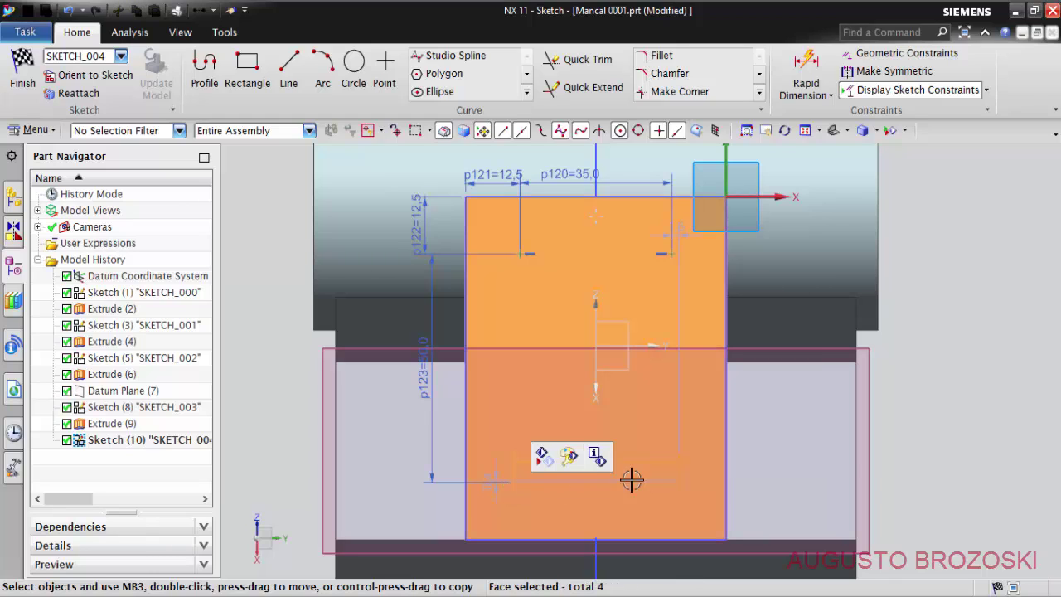
{"action": "left_click", "coordinate": [917, 427]}
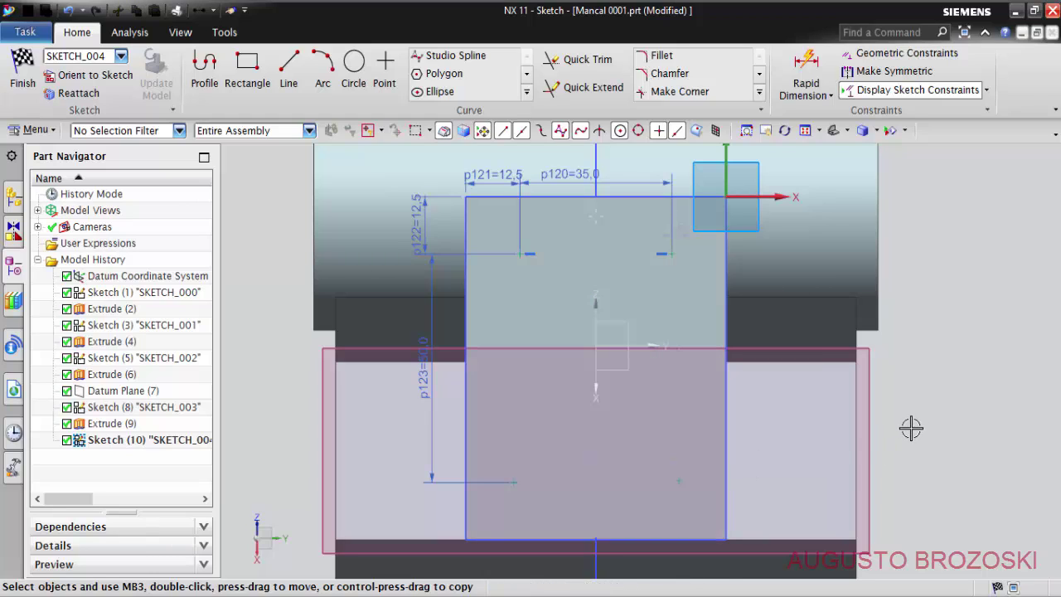
{"action": "left_click", "coordinate": [514, 481]}
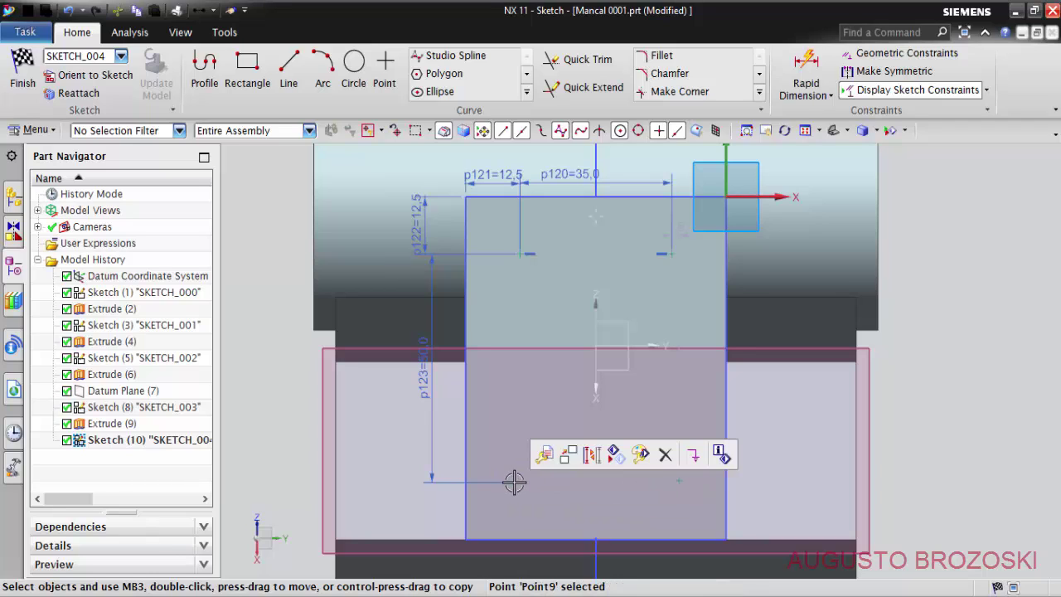
Step: Align the lower points horizontally and each side's points vertically, then finish the sketch
{"action": "left_click", "coordinate": [677, 480]}
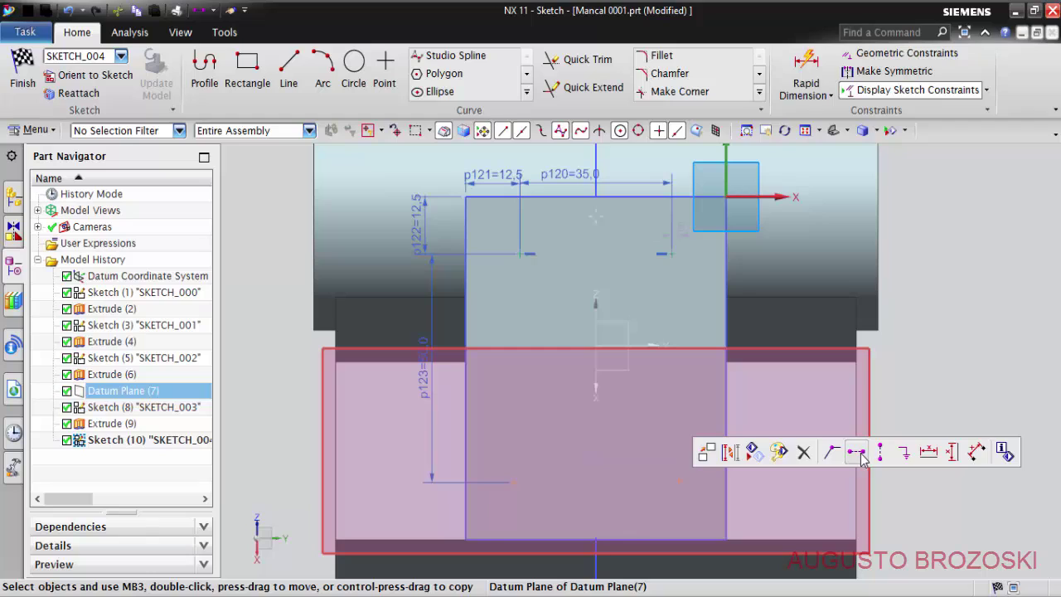
{"action": "left_click", "coordinate": [857, 453]}
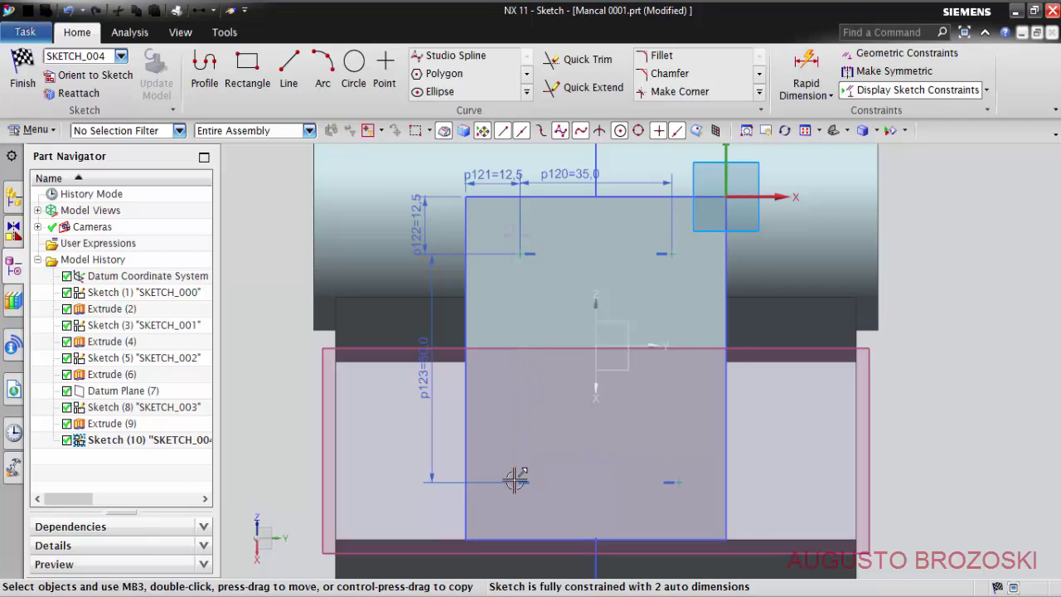
{"action": "left_click", "coordinate": [514, 481]}
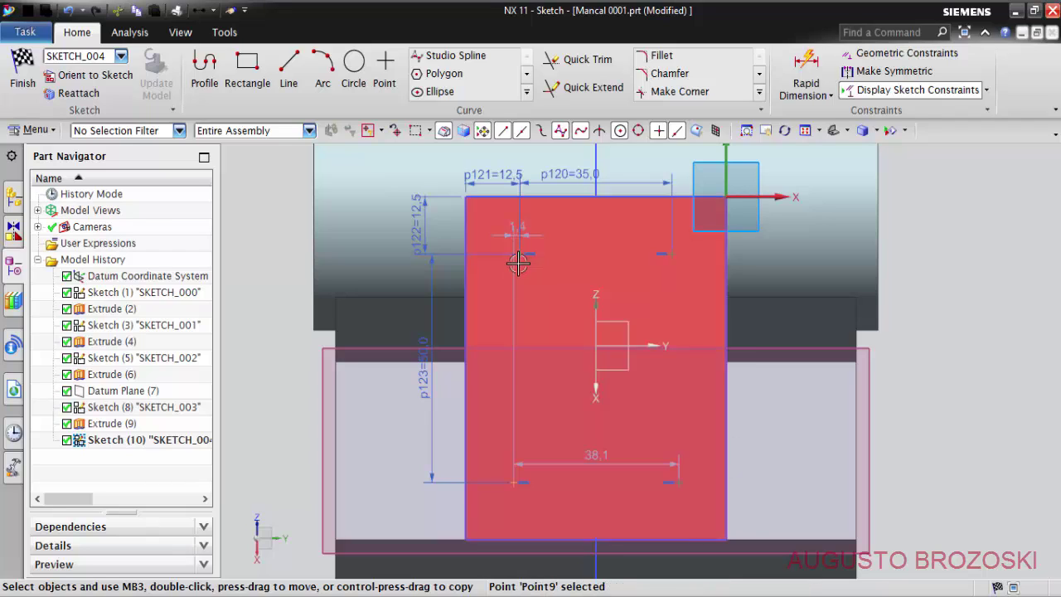
{"action": "left_click", "coordinate": [518, 255]}
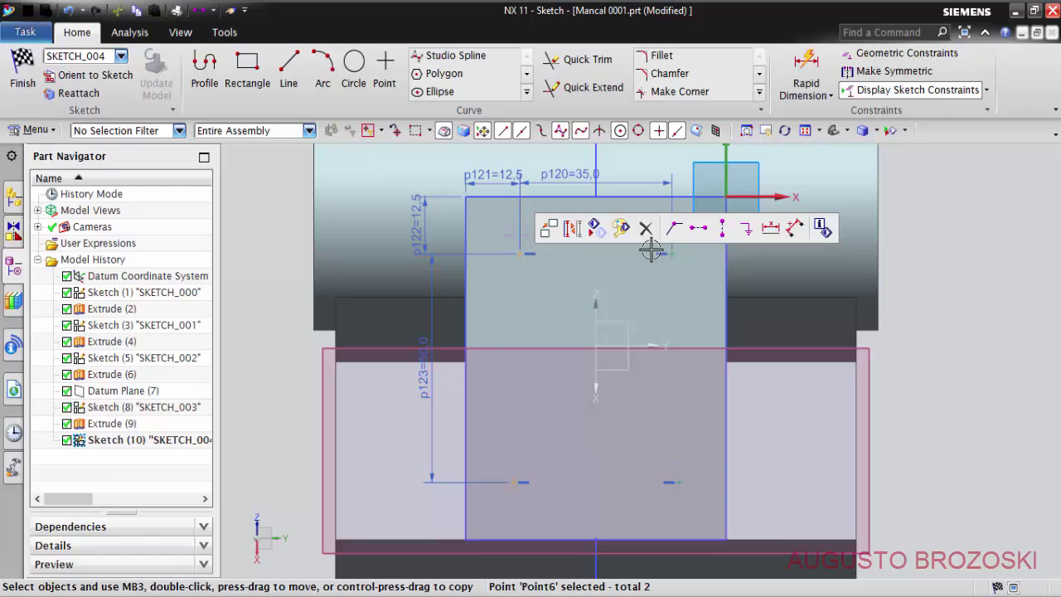
{"action": "left_click", "coordinate": [722, 229]}
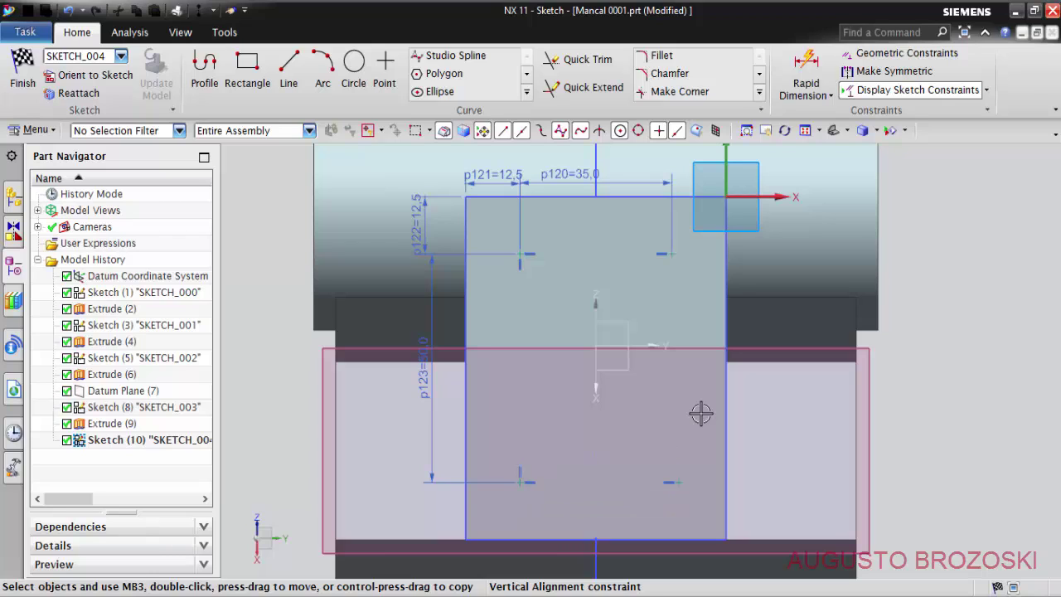
{"action": "left_click", "coordinate": [672, 256]}
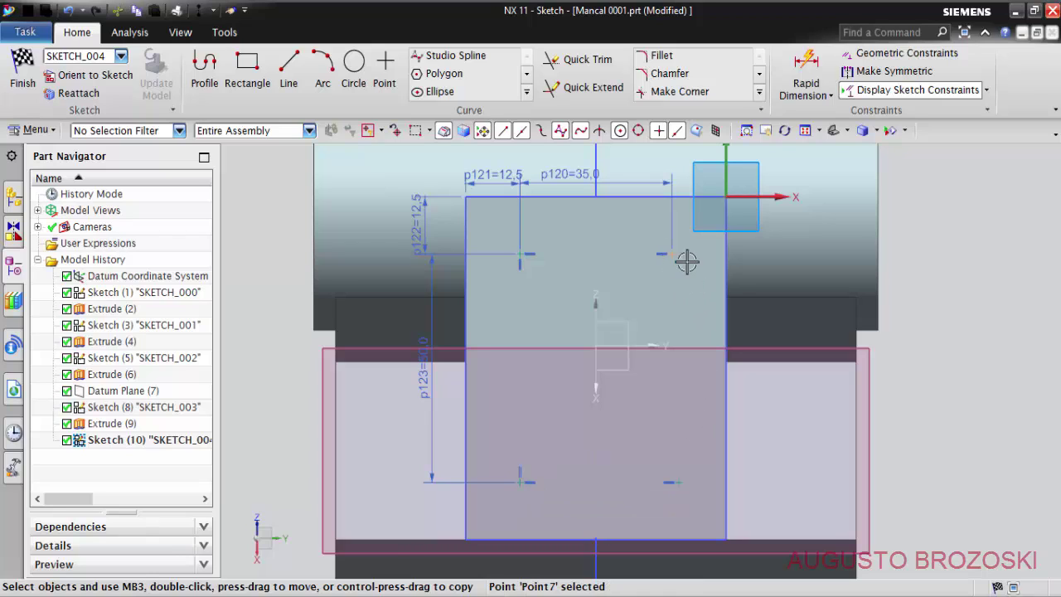
{"action": "left_click", "coordinate": [678, 480]}
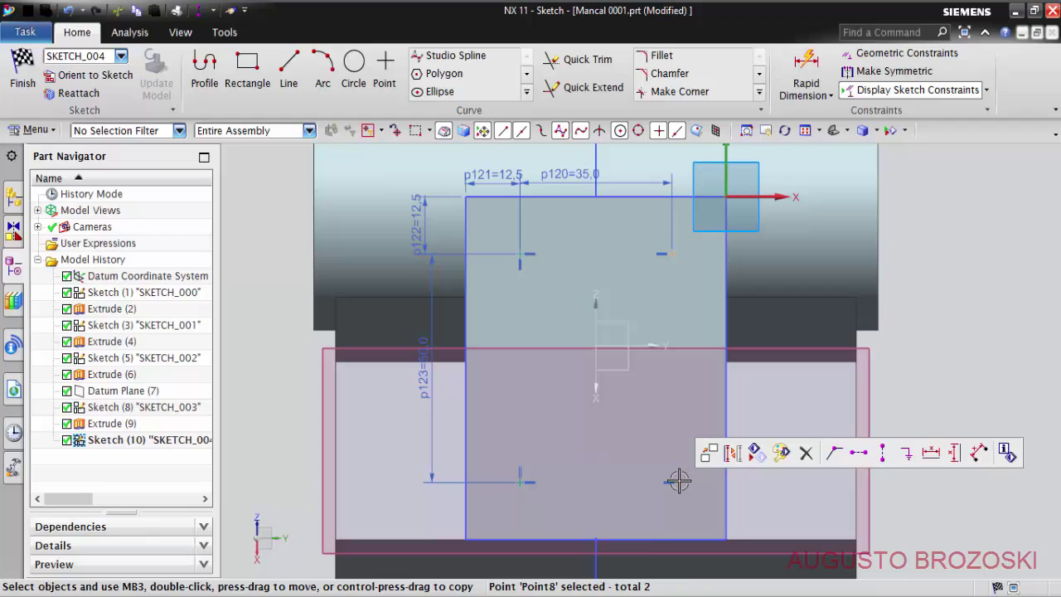
{"action": "left_click", "coordinate": [882, 451]}
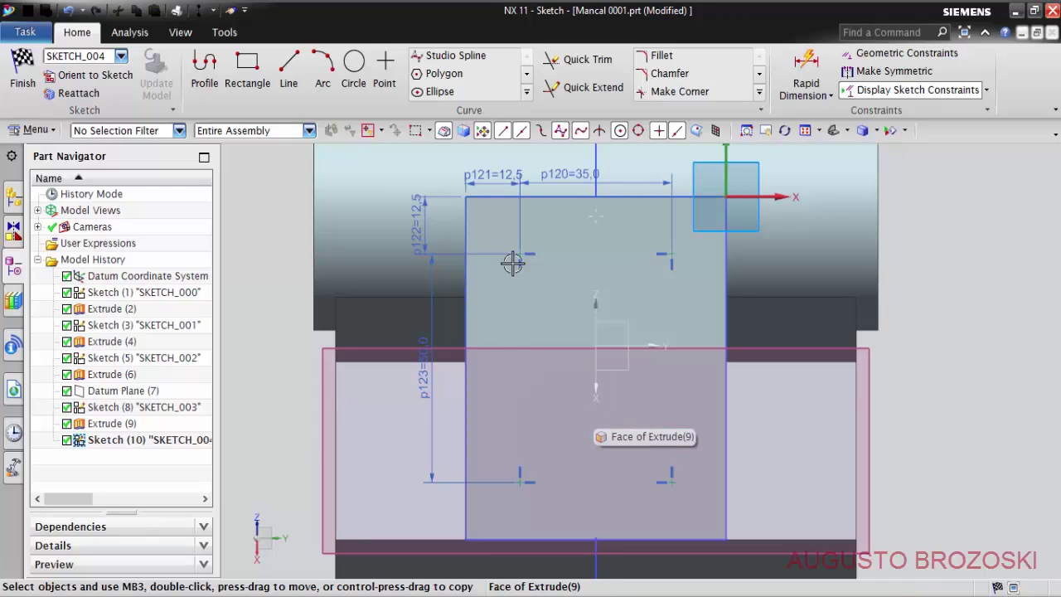
{"action": "left_click", "coordinate": [24, 78]}
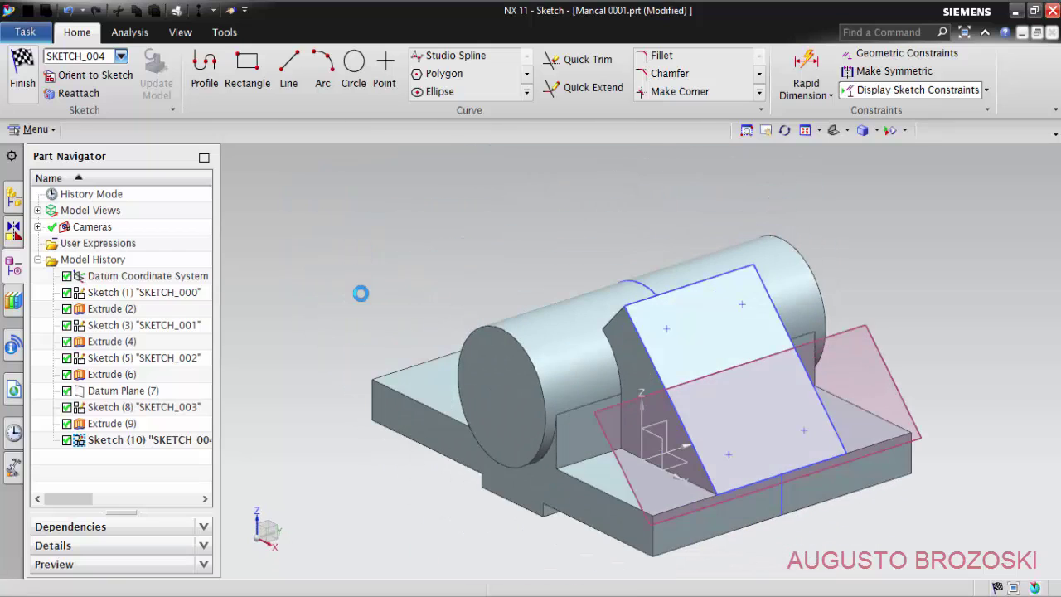
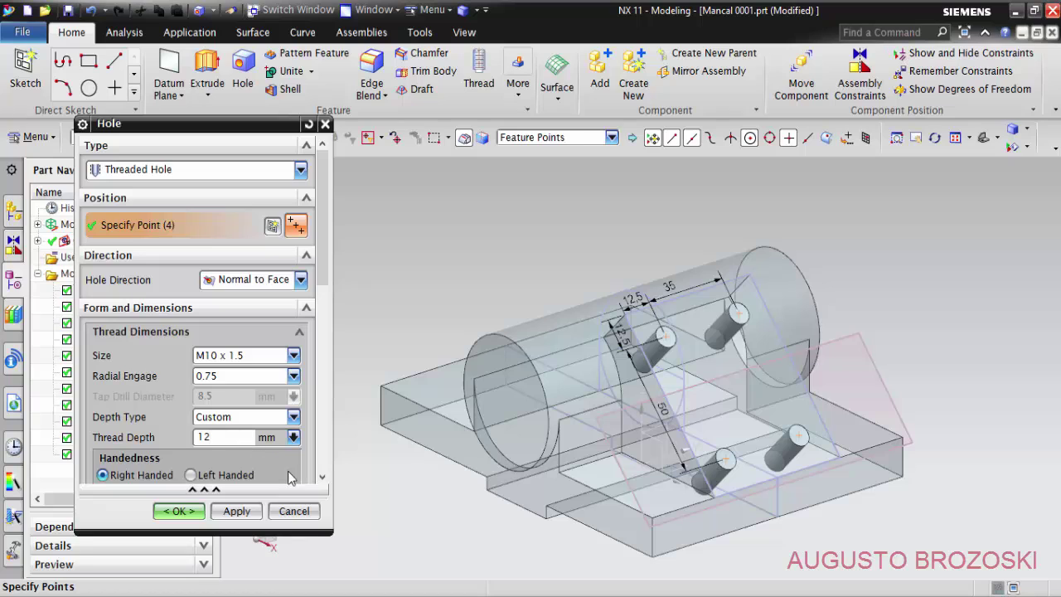
Step: Confirm the M10 x 1.5 threaded holes with Thread Depth 12 mm and Depth 20 mm
{"action": "left_click", "coordinate": [322, 479]}
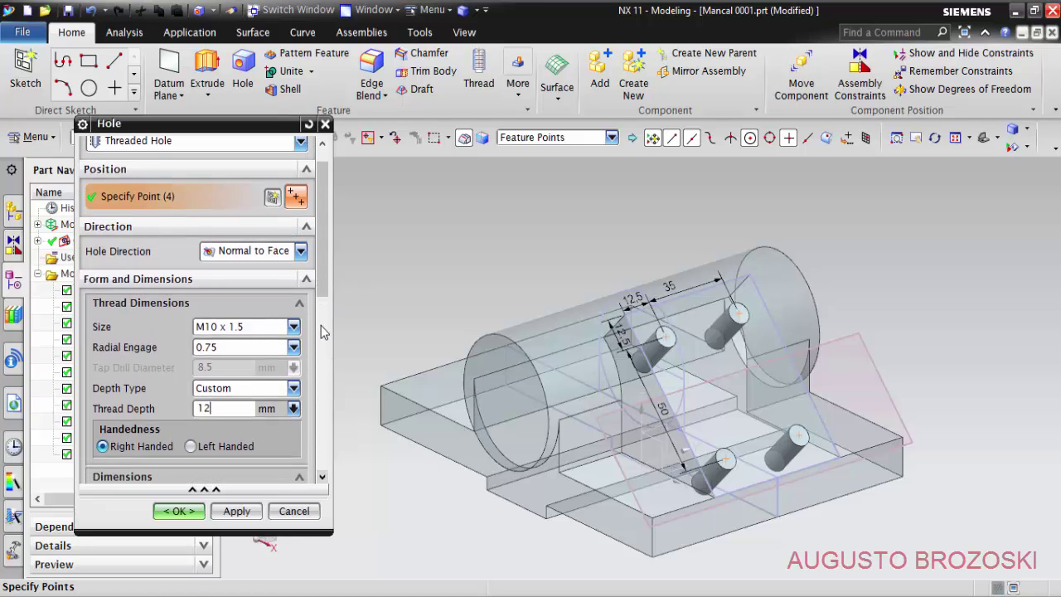
{"action": "scroll", "coordinate": [323, 332], "scroll_direction": "down", "scroll_amount": 5}
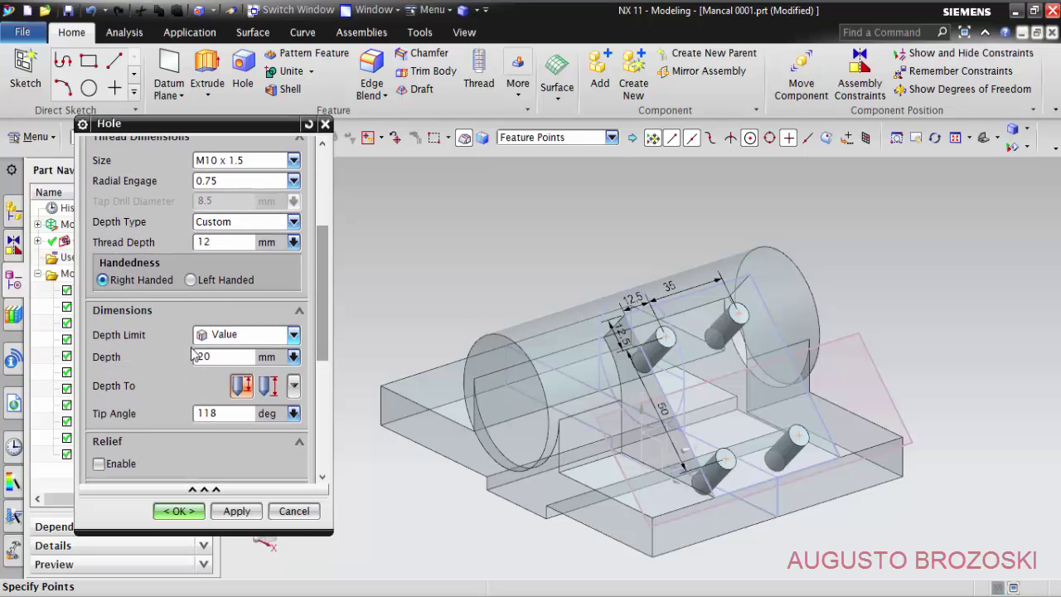
{"action": "left_click", "coordinate": [227, 357]}
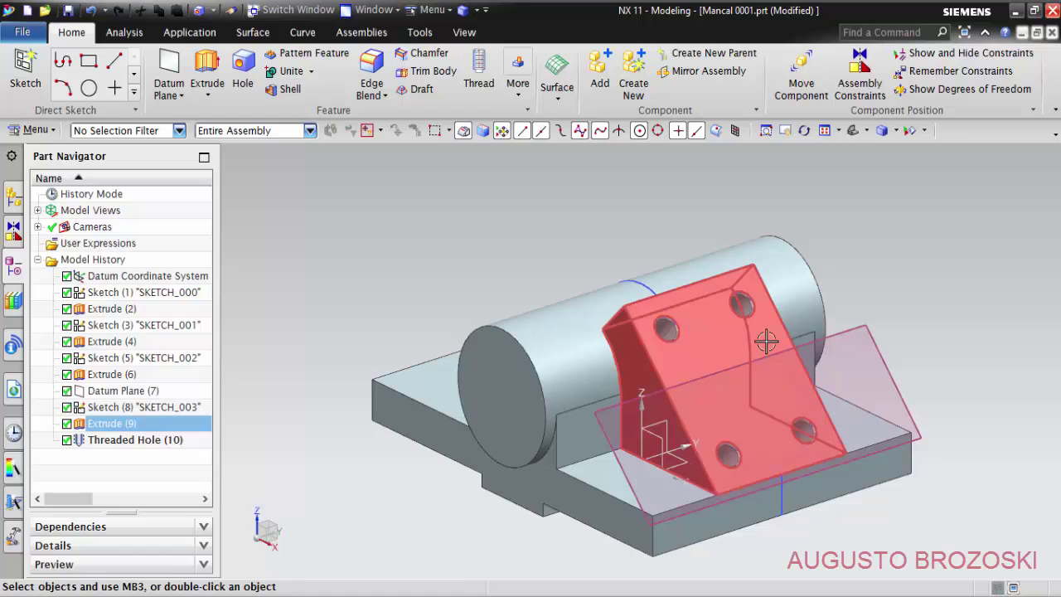
Step: Save the Mancal 0001 part, then select the inclined block's top face
{"action": "scroll", "coordinate": [758, 345], "scroll_direction": "up", "scroll_amount": 3}
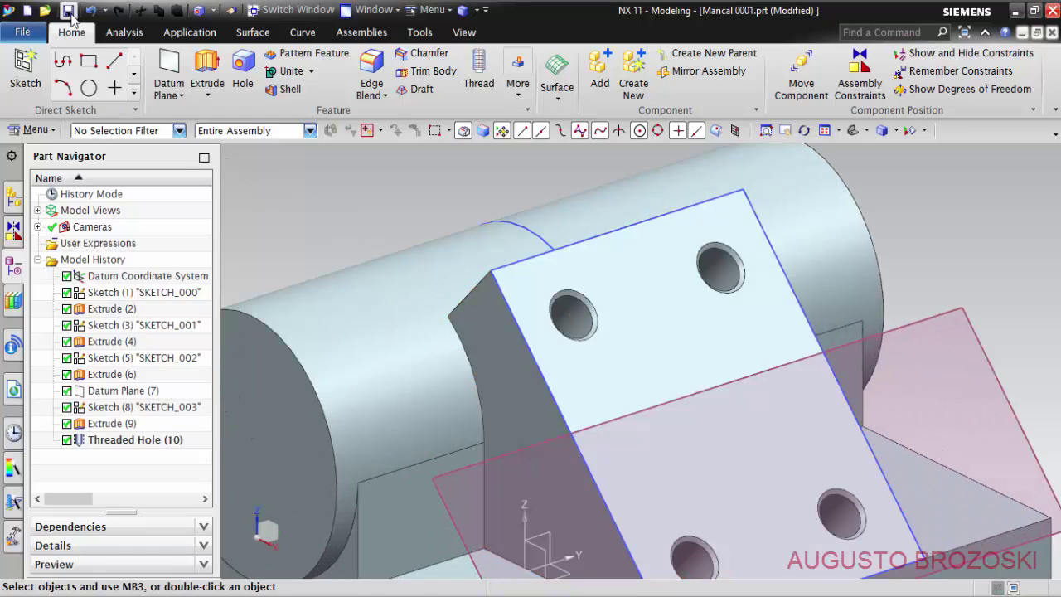
{"action": "left_click", "coordinate": [68, 11]}
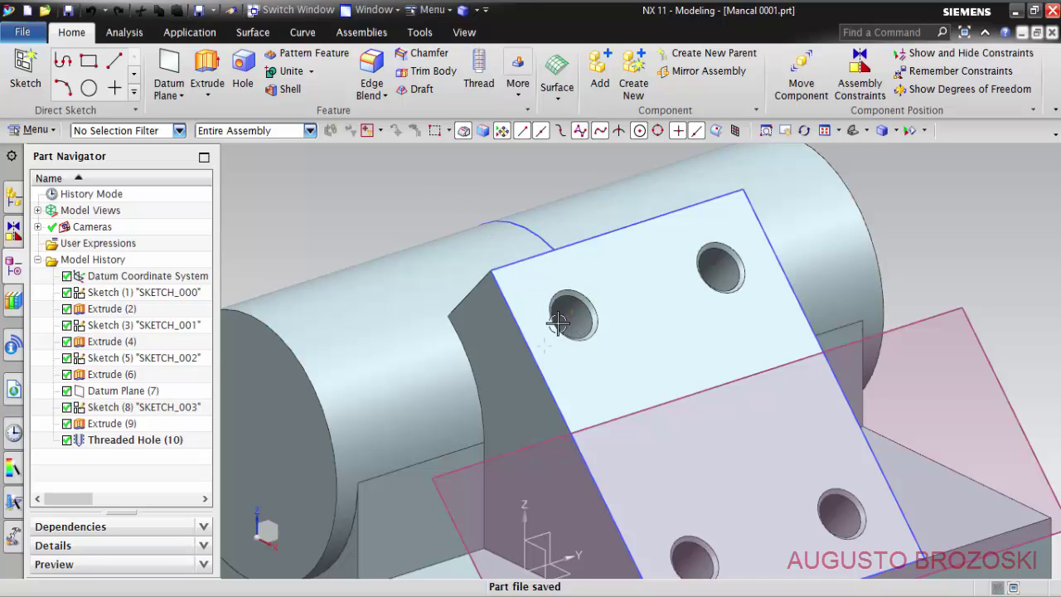
{"action": "left_click", "coordinate": [564, 296]}
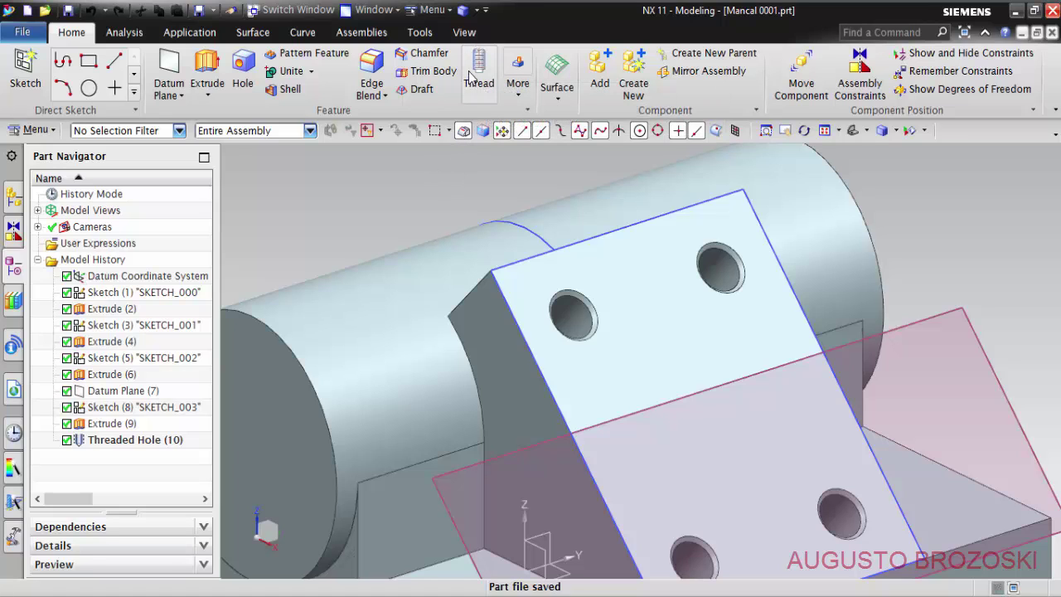
Step: Add a detailed thread (10 mm, 1.5 mm pitch, 12 mm long) to the hole, starting at the top face
{"action": "left_click", "coordinate": [519, 81]}
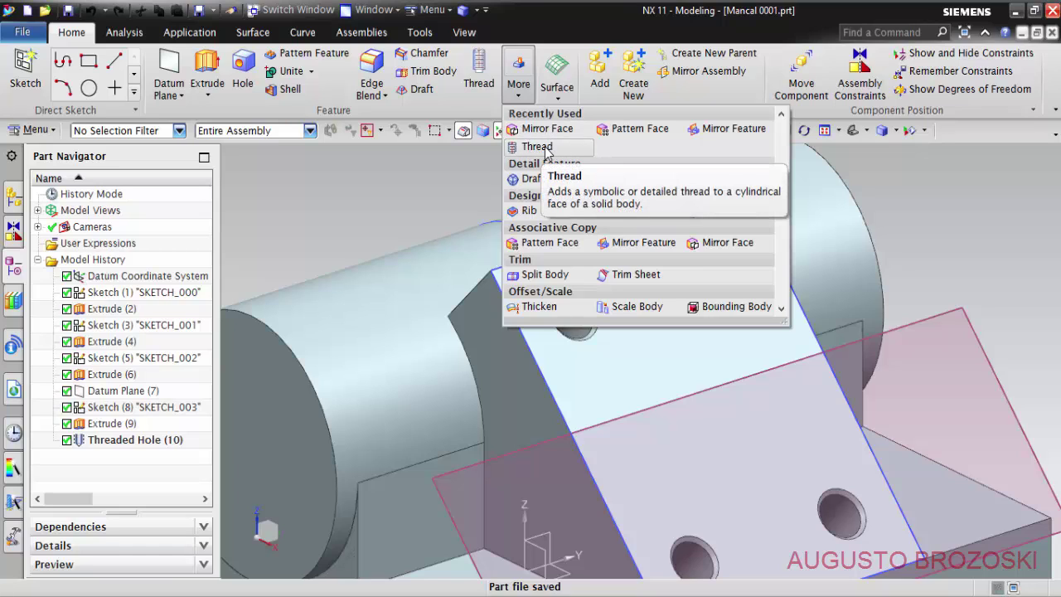
{"action": "left_click", "coordinate": [539, 147]}
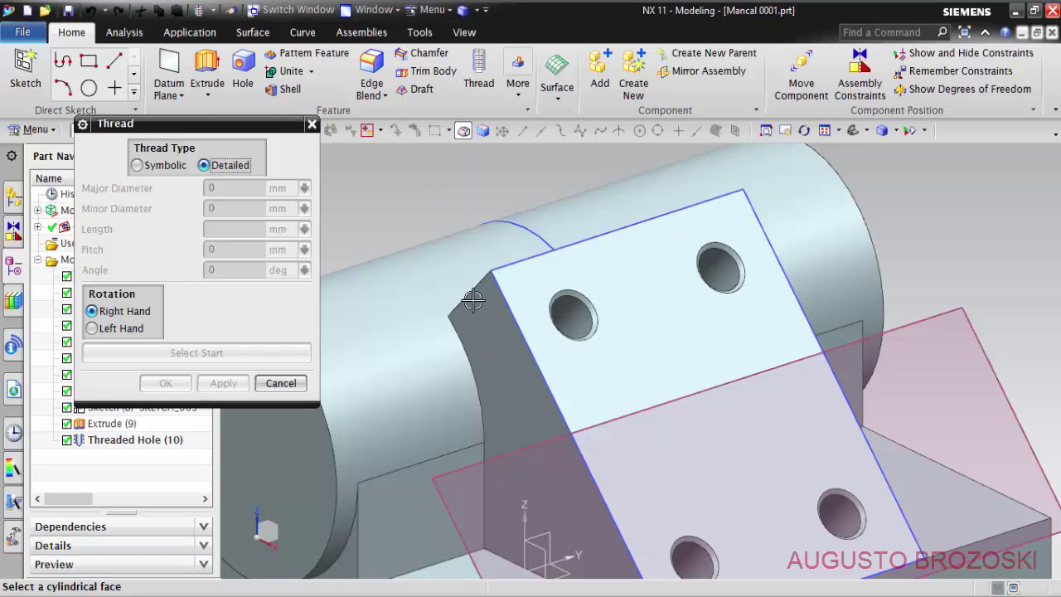
{"action": "left_click", "coordinate": [574, 313]}
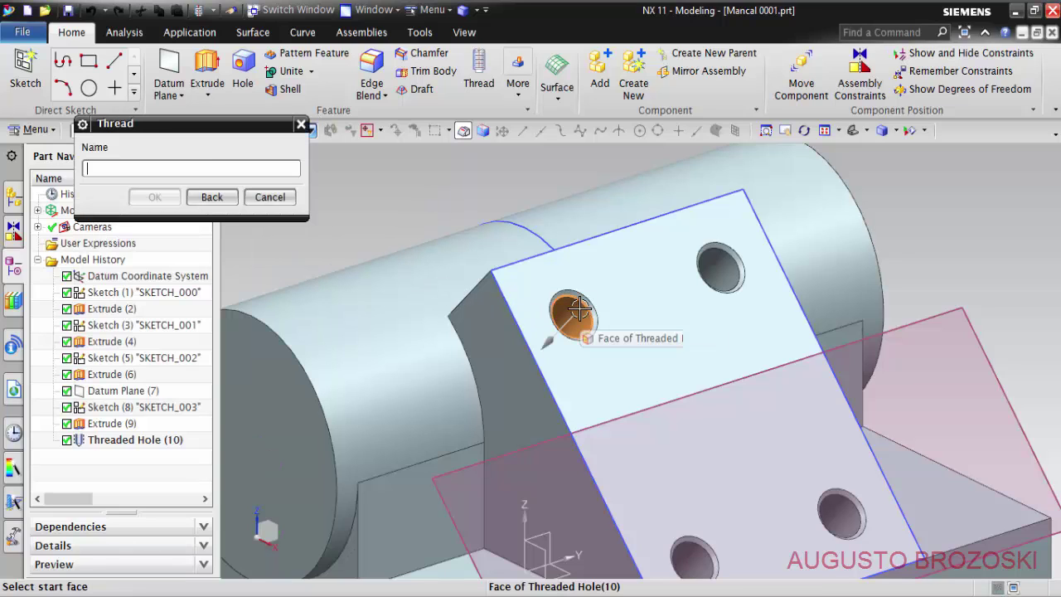
{"action": "left_click", "coordinate": [610, 296]}
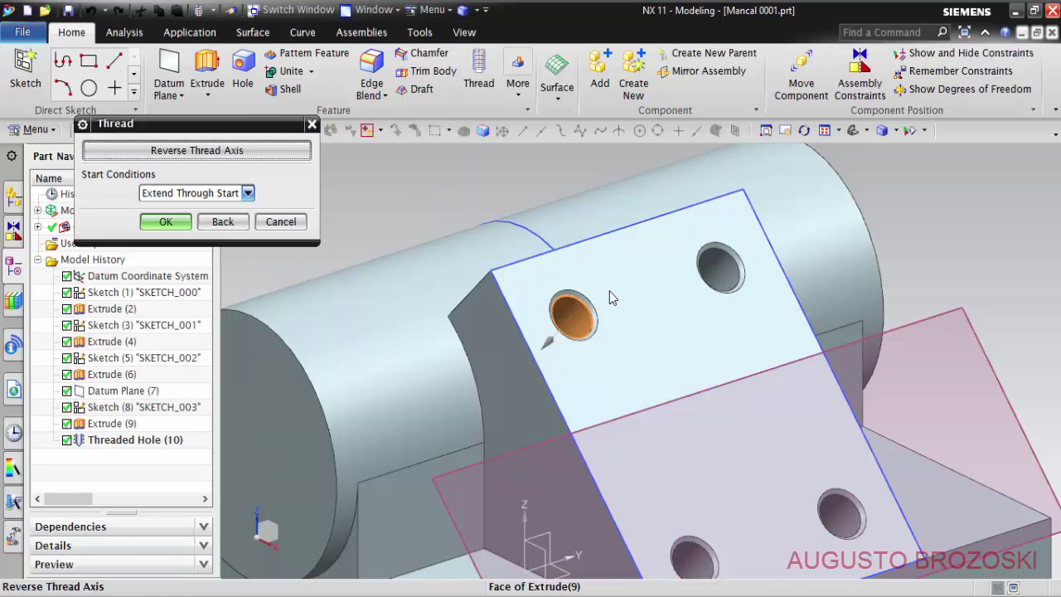
{"action": "left_click", "coordinate": [166, 222]}
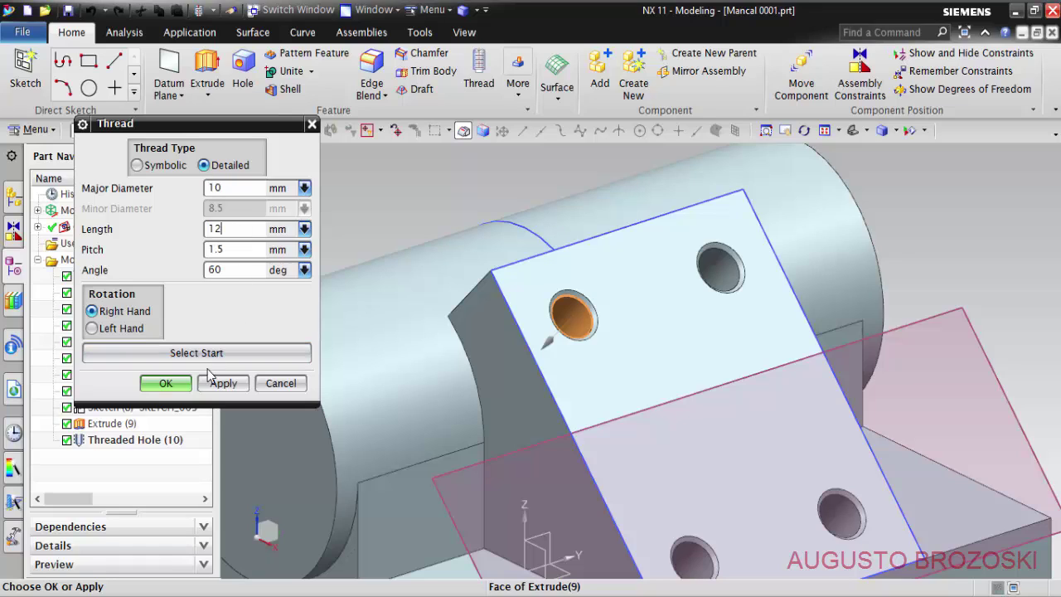
{"action": "left_click", "coordinate": [167, 385]}
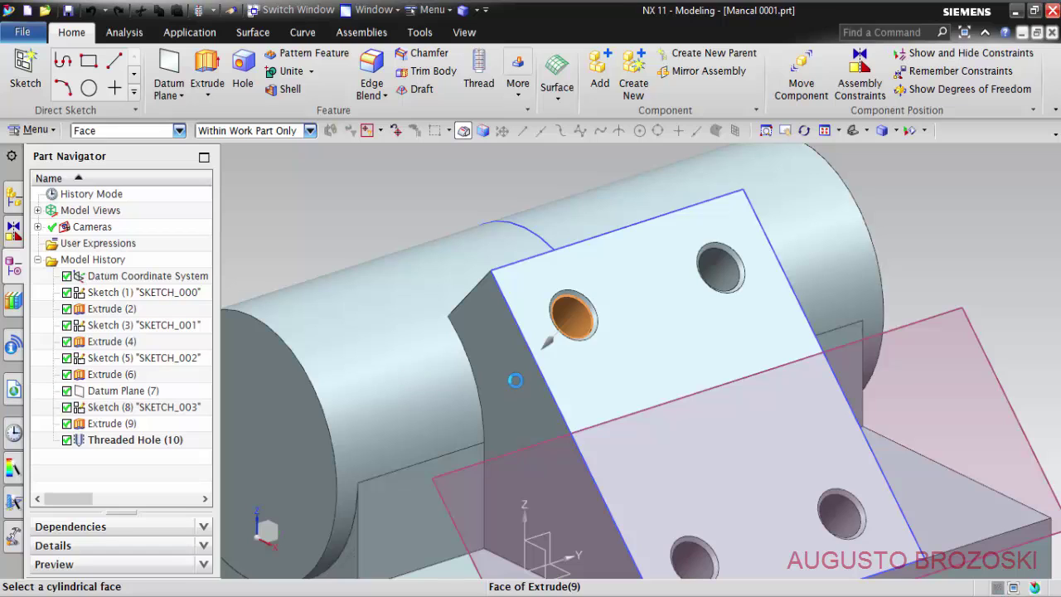
{"action": "scroll", "coordinate": [564, 318], "scroll_direction": "up", "scroll_amount": 5}
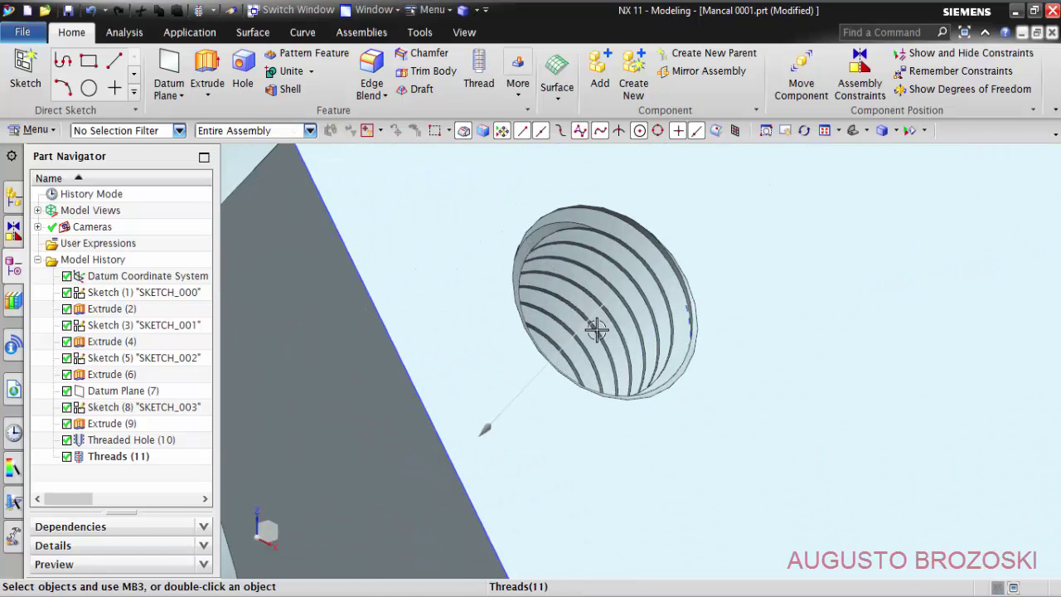
{"action": "scroll", "coordinate": [611, 308], "scroll_direction": "down", "scroll_amount": 5}
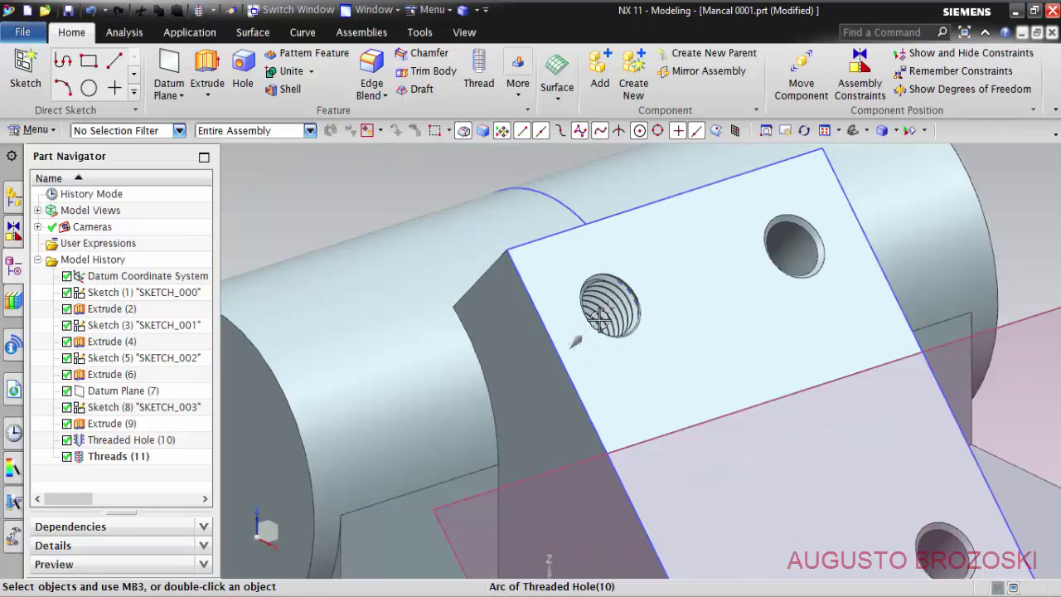
{"action": "scroll", "coordinate": [584, 323], "scroll_direction": "down", "scroll_amount": 4}
{"action": "scroll", "coordinate": [715, 461], "scroll_direction": "up", "scroll_amount": 2}
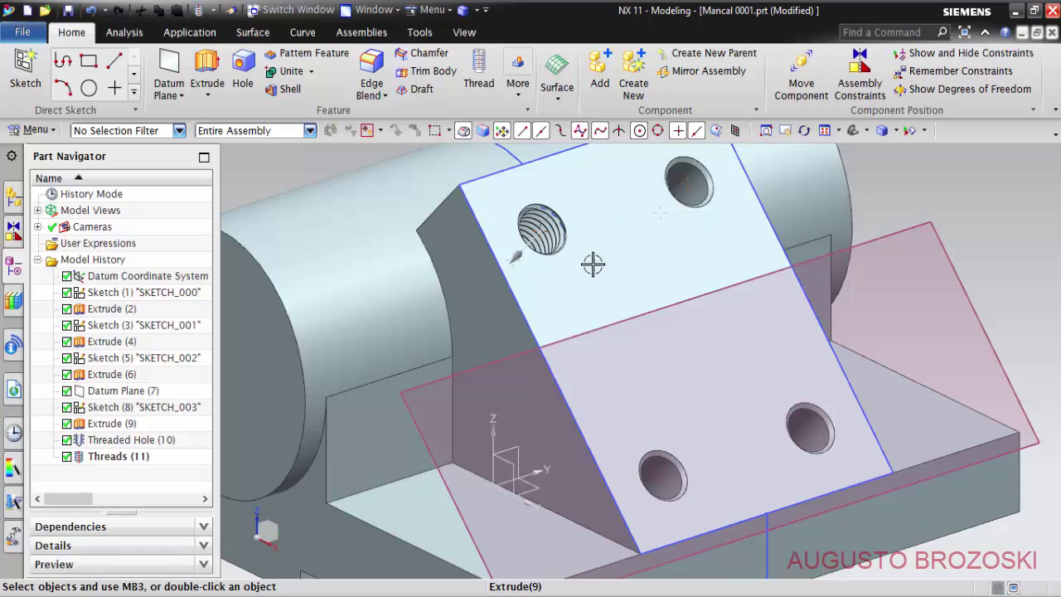
{"action": "scroll", "coordinate": [597, 263], "scroll_direction": "down", "scroll_amount": 4}
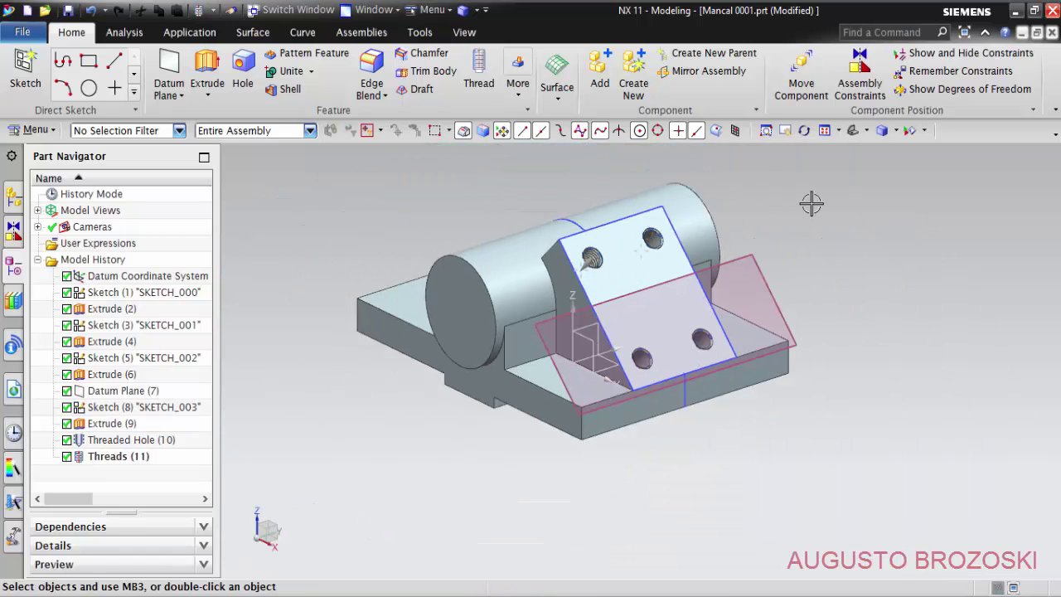
{"action": "left_click", "coordinate": [853, 131]}
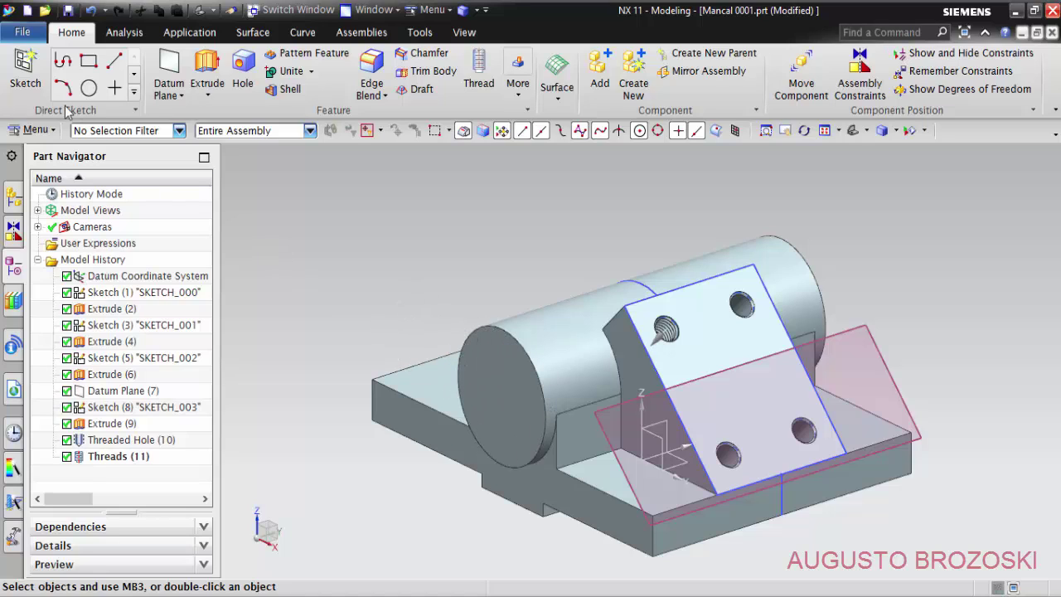
Step: Start a sketch on the cylinder's end face and draw a circle centred at the origin
{"action": "left_click", "coordinate": [25, 71]}
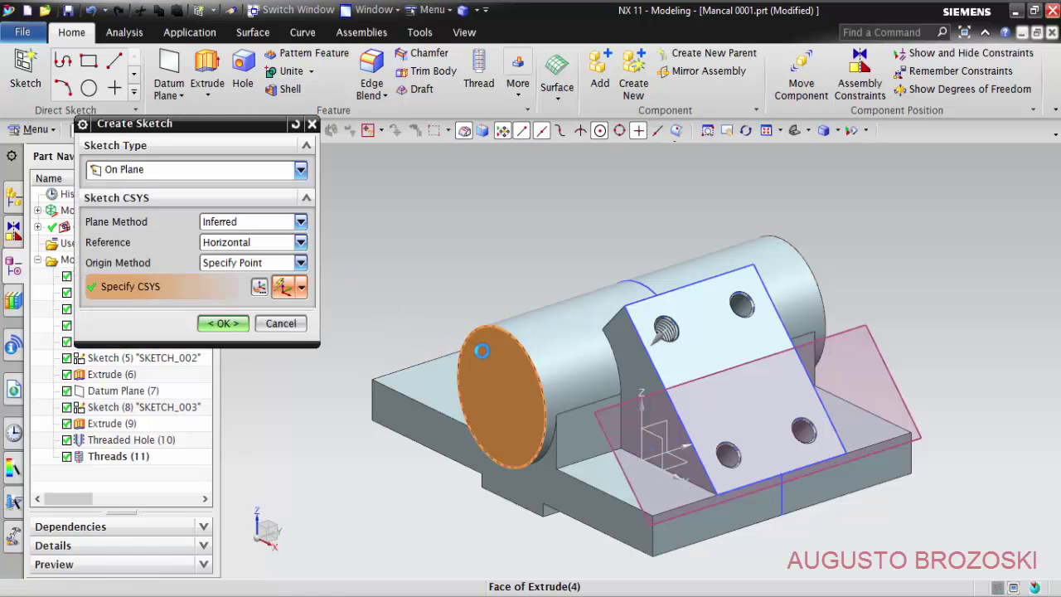
{"action": "left_click", "coordinate": [223, 323]}
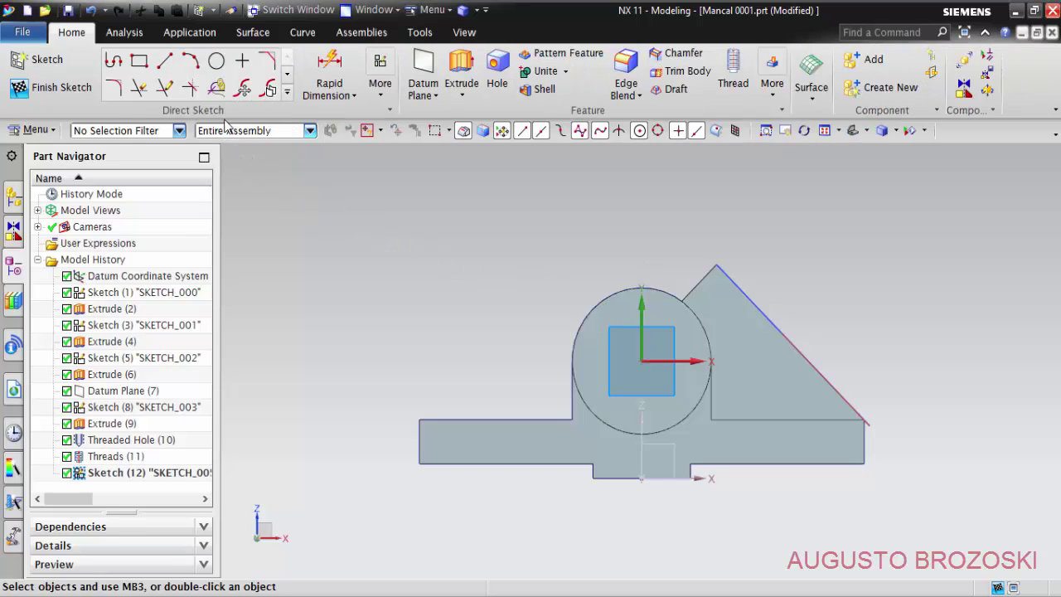
{"action": "left_click", "coordinate": [217, 60]}
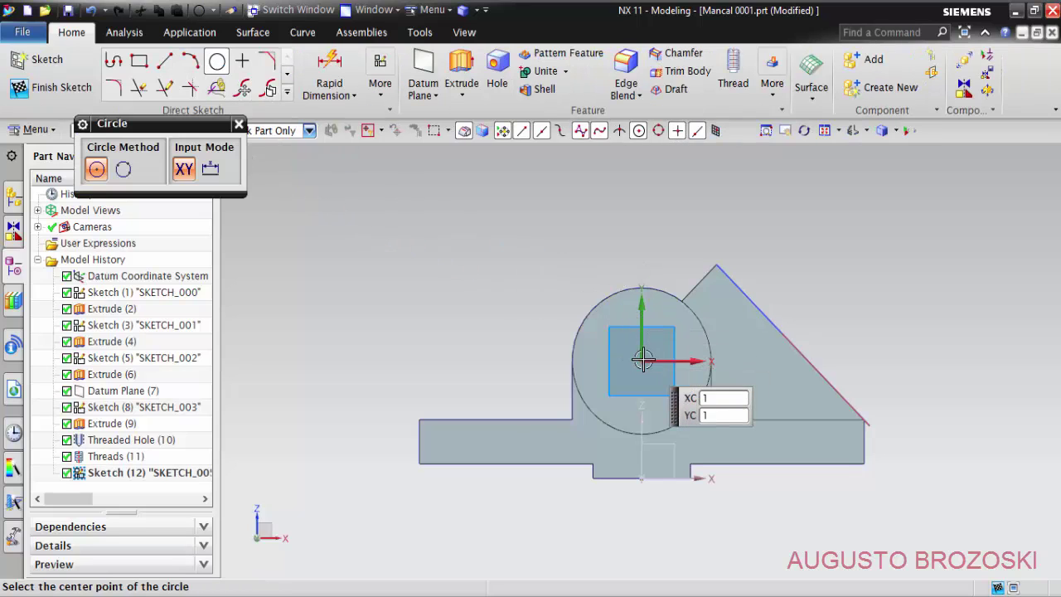
{"action": "scroll", "coordinate": [642, 361], "scroll_direction": "up", "scroll_amount": 5}
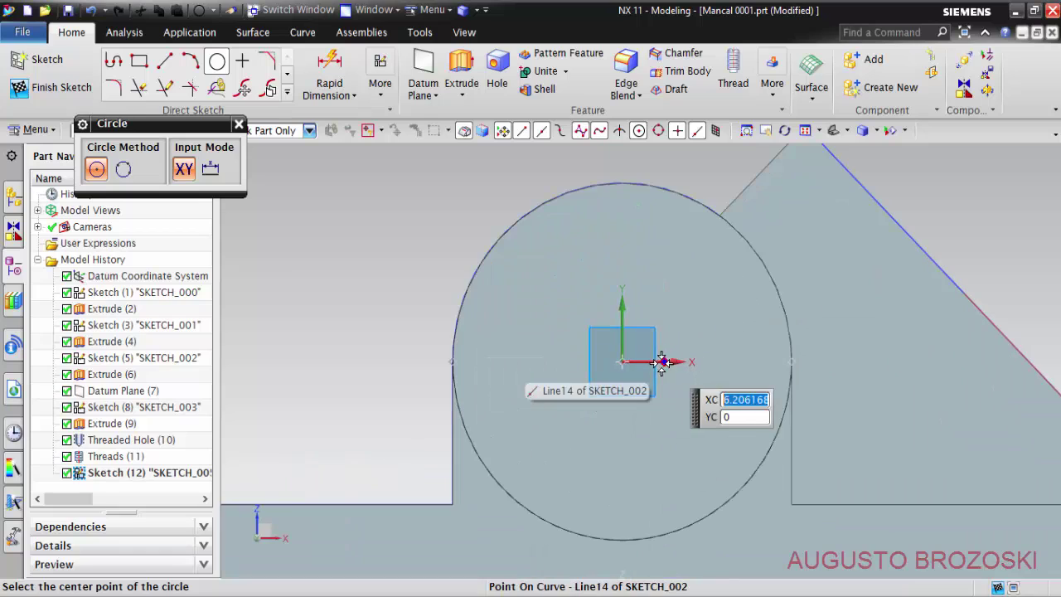
{"action": "left_click", "coordinate": [617, 360]}
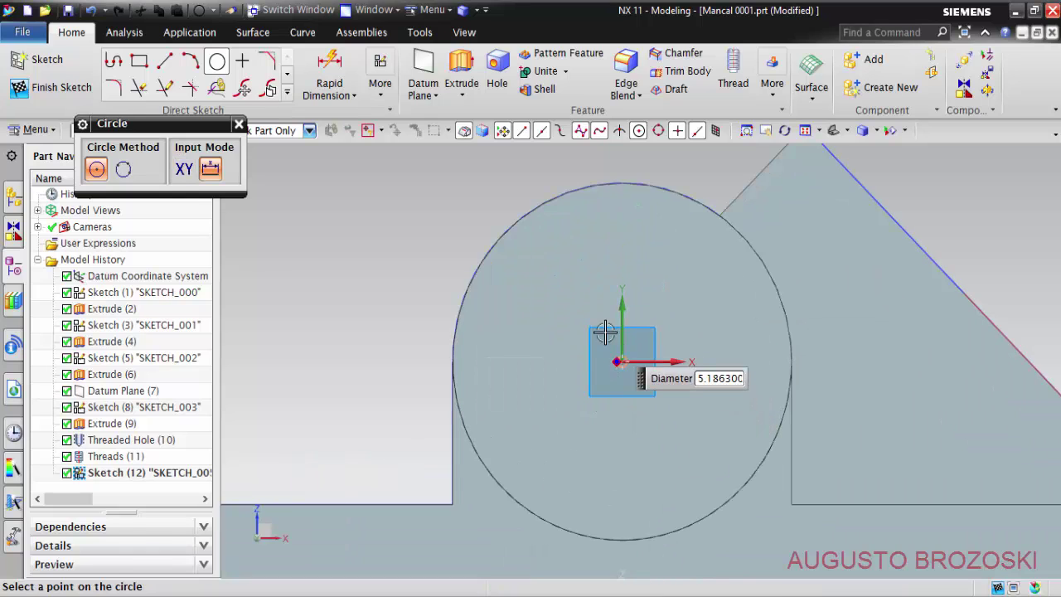
{"action": "left_click", "coordinate": [561, 277]}
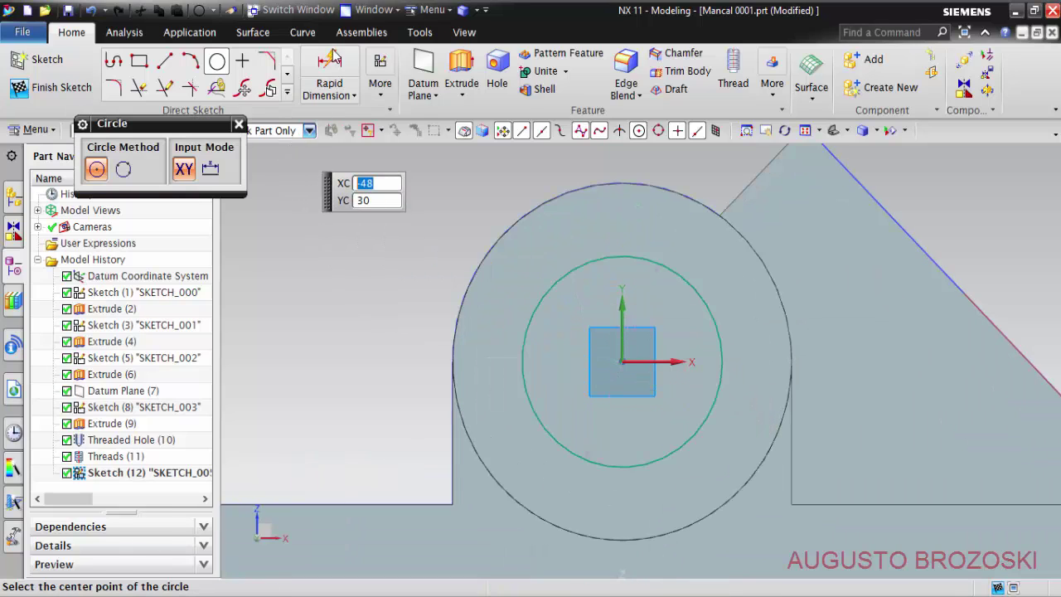
Step: Dimension the inner circle to 25 mm diameter and finish the sketch in trimetric view
{"action": "left_click", "coordinate": [329, 73]}
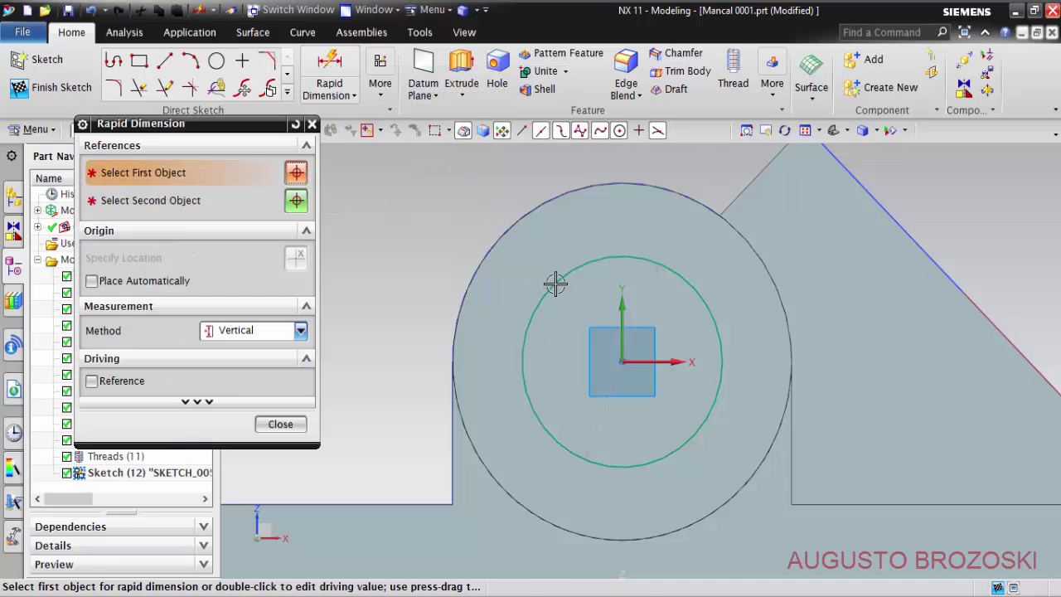
{"action": "left_click", "coordinate": [301, 331]}
{"action": "left_click", "coordinate": [253, 350]}
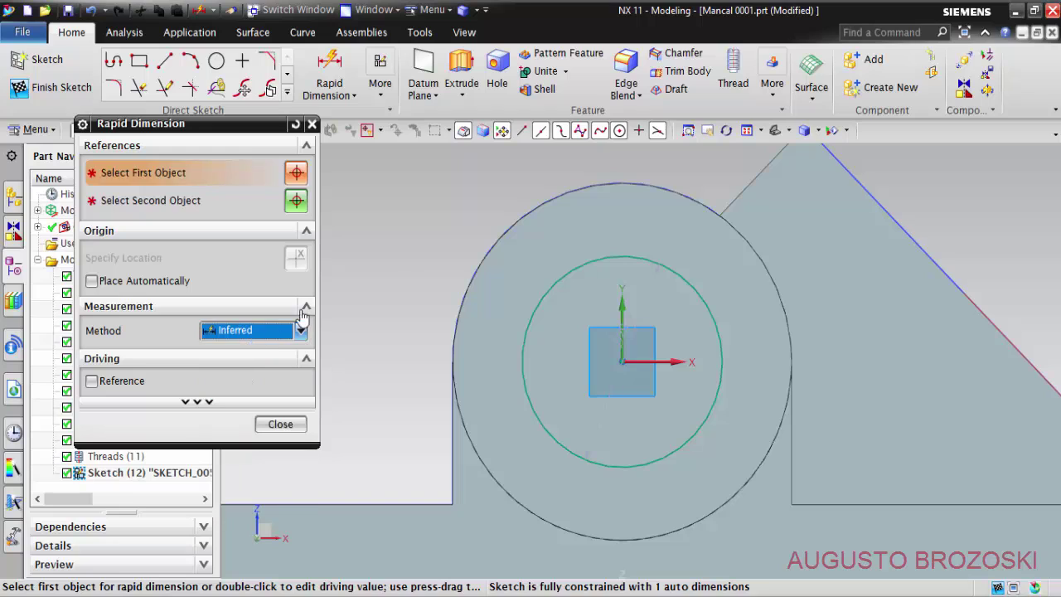
{"action": "left_click", "coordinate": [564, 273]}
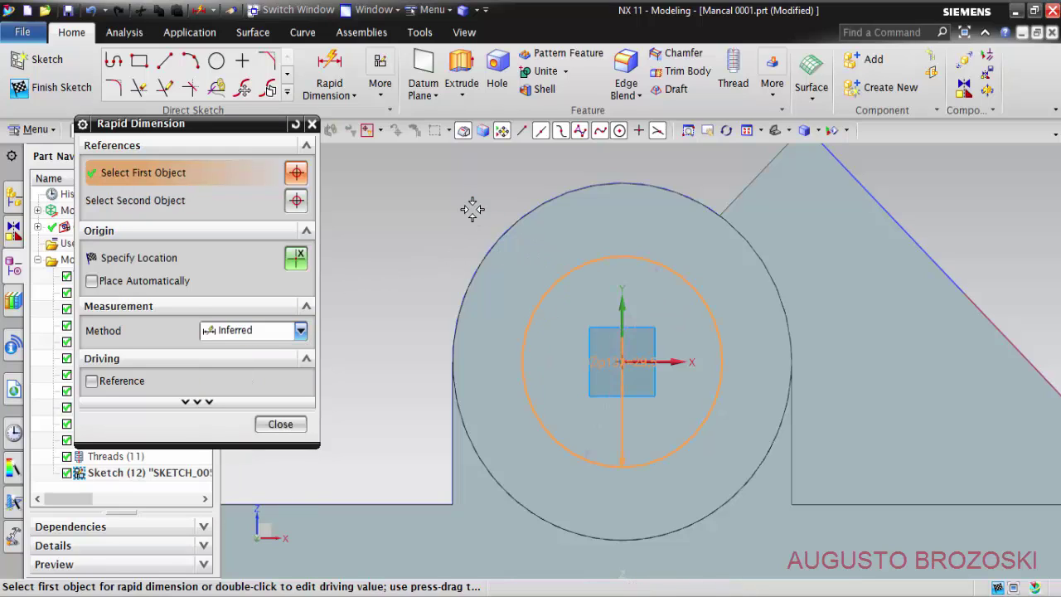
{"action": "left_click", "coordinate": [442, 192]}
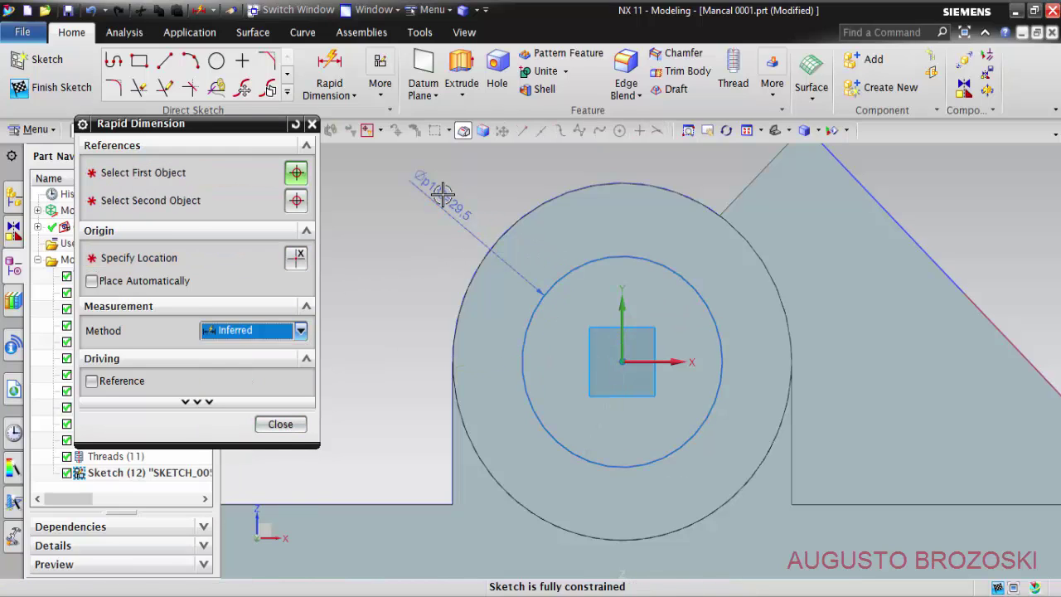
{"action": "type", "text": "25"}
{"action": "key", "text": "Return"}
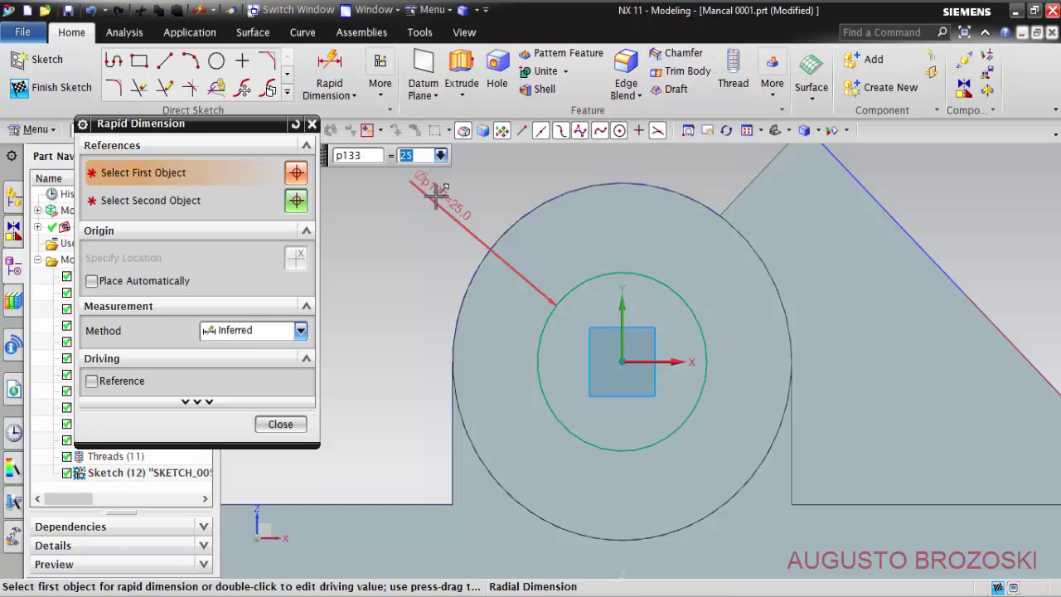
{"action": "left_click", "coordinate": [280, 424]}
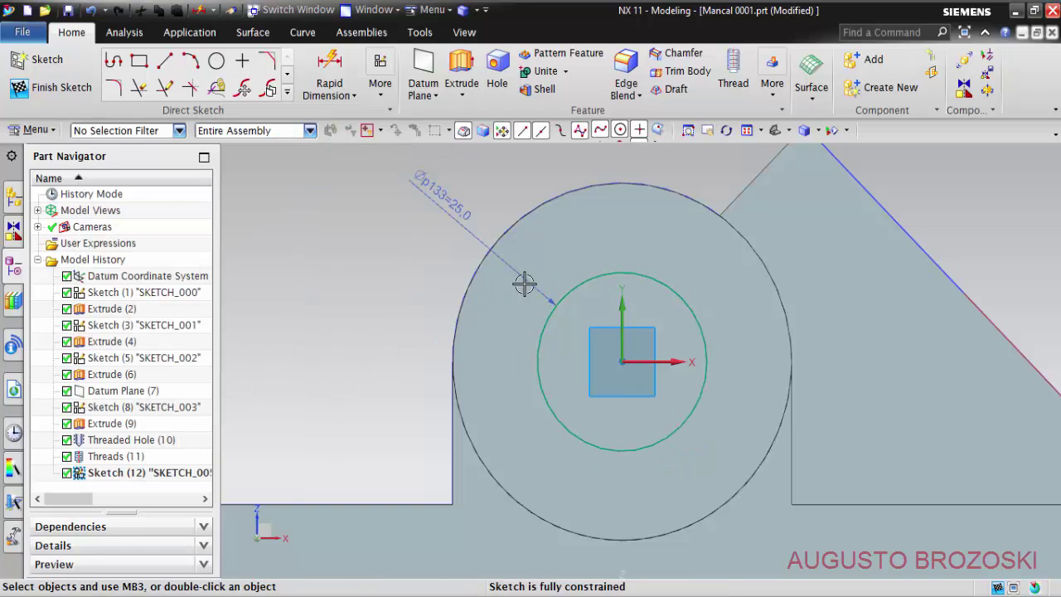
{"action": "left_click", "coordinate": [848, 134]}
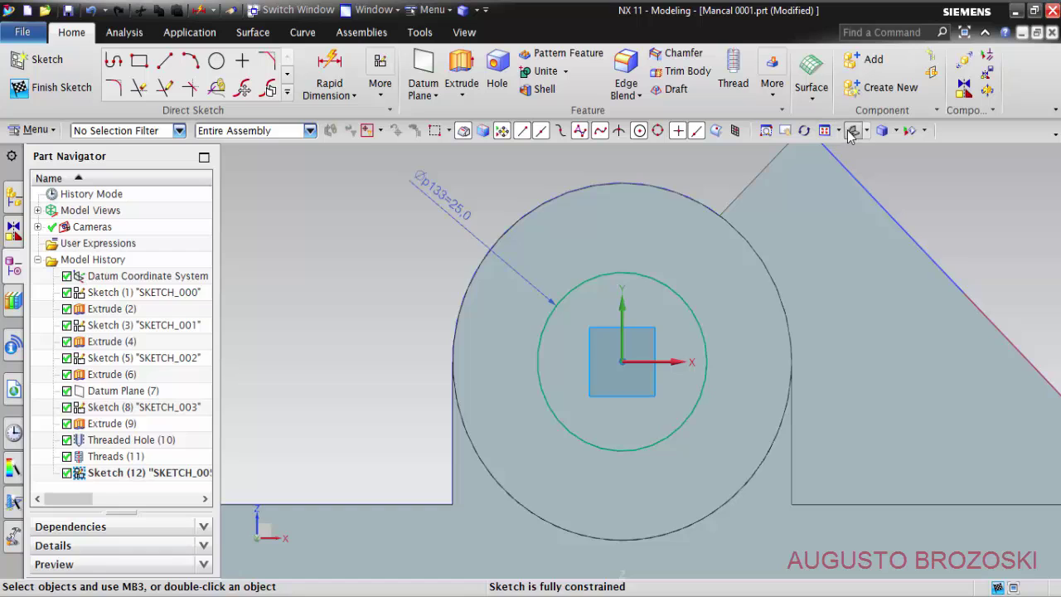
{"action": "left_click", "coordinate": [83, 86]}
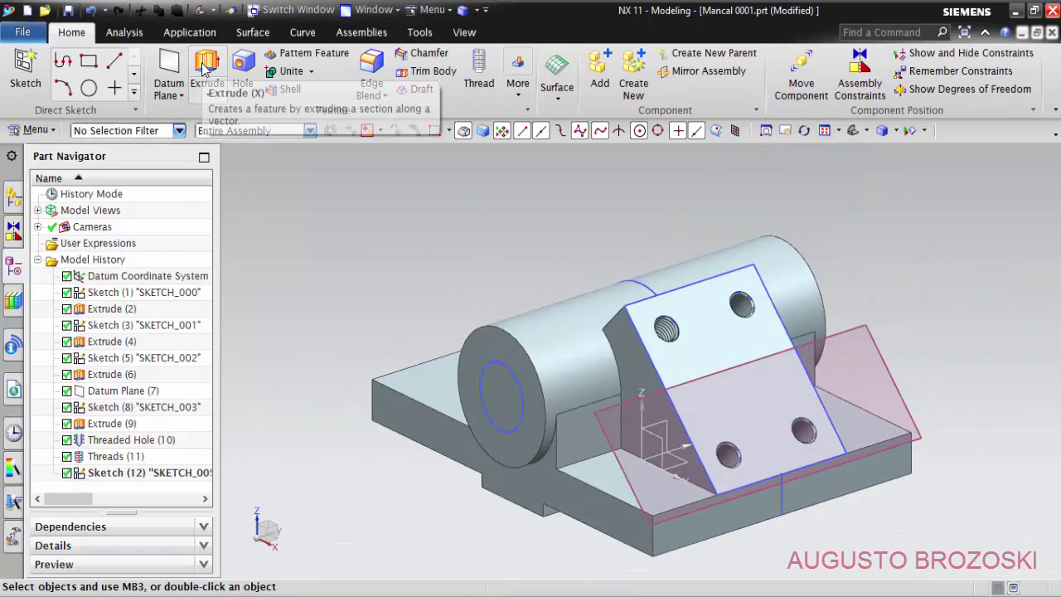
Step: Extrude the 25 mm circle reversed, Through All with Subtract, boring through the cylinder
{"action": "left_click", "coordinate": [207, 70]}
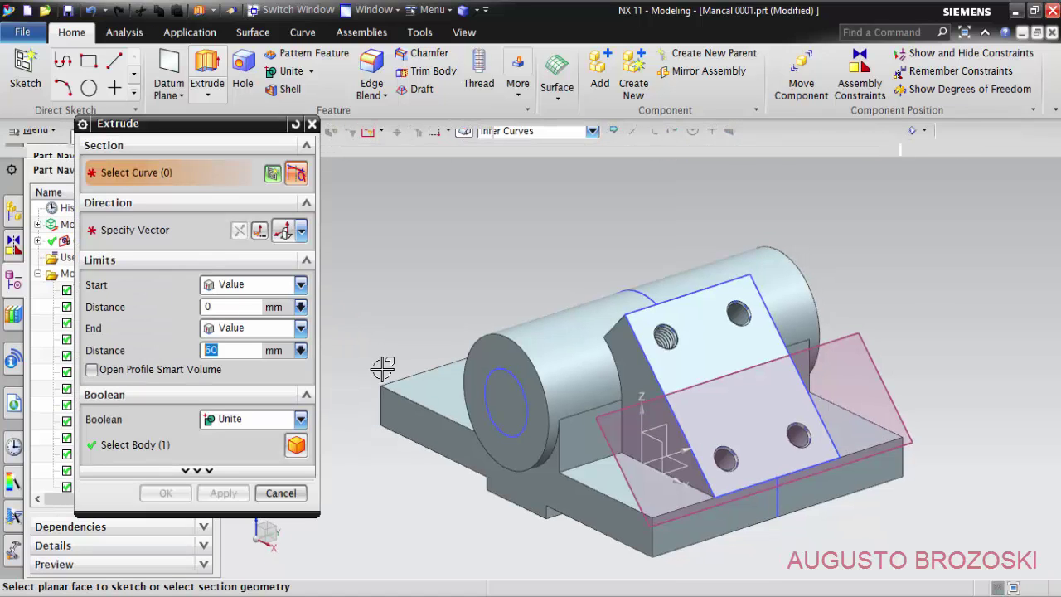
{"action": "left_click", "coordinate": [485, 385]}
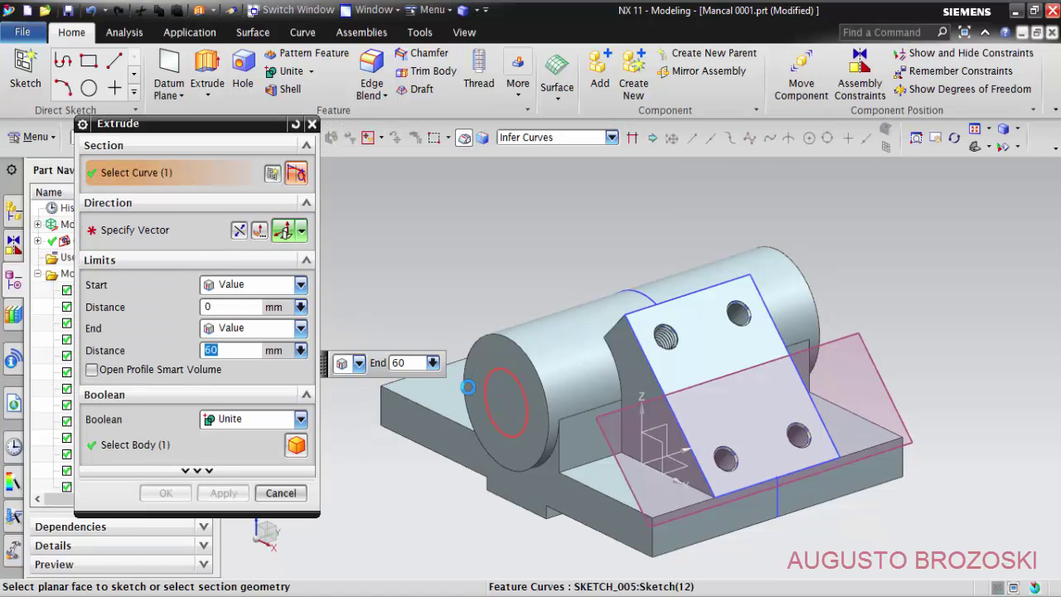
{"action": "left_click", "coordinate": [239, 230]}
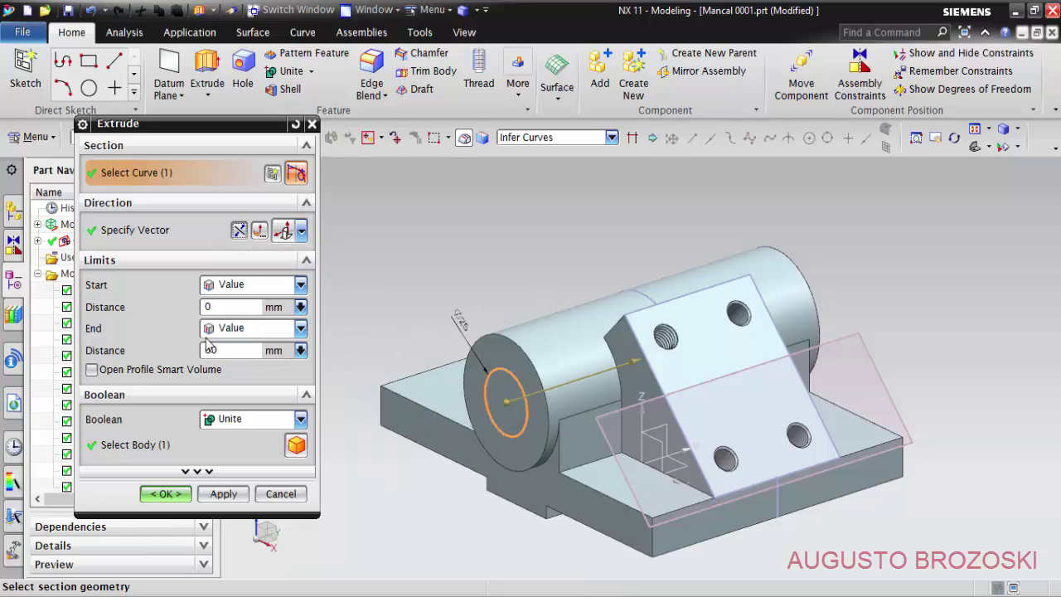
{"action": "left_click", "coordinate": [300, 328]}
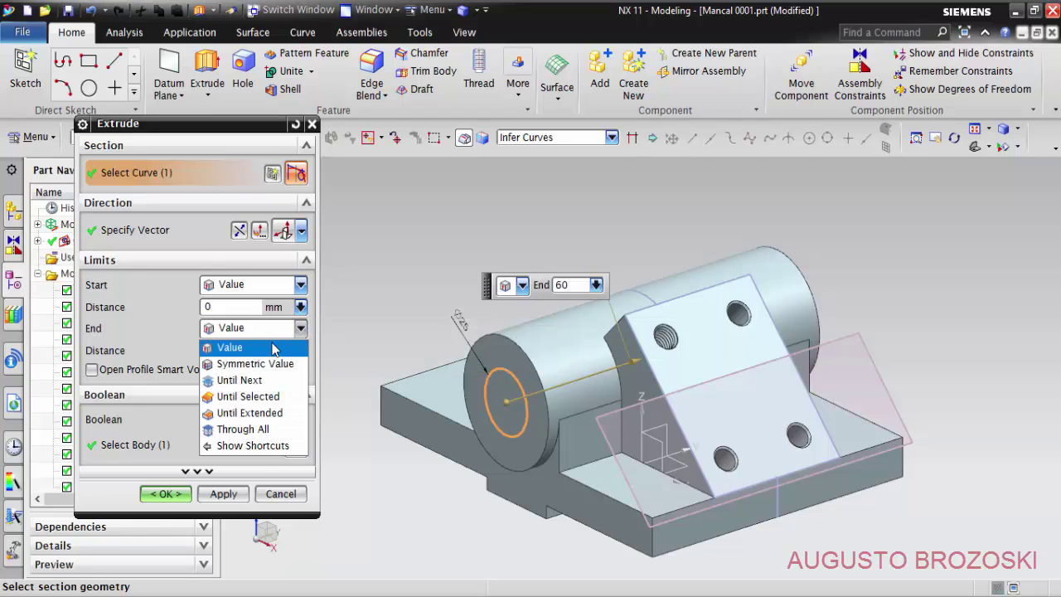
{"action": "left_click", "coordinate": [253, 430]}
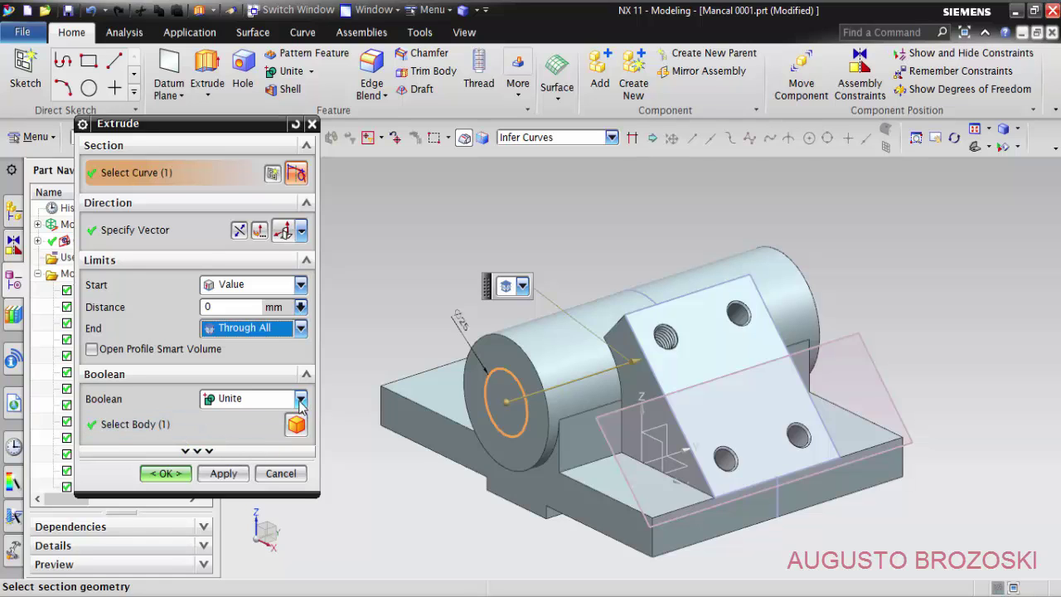
{"action": "left_click", "coordinate": [253, 399]}
{"action": "left_click", "coordinate": [253, 450]}
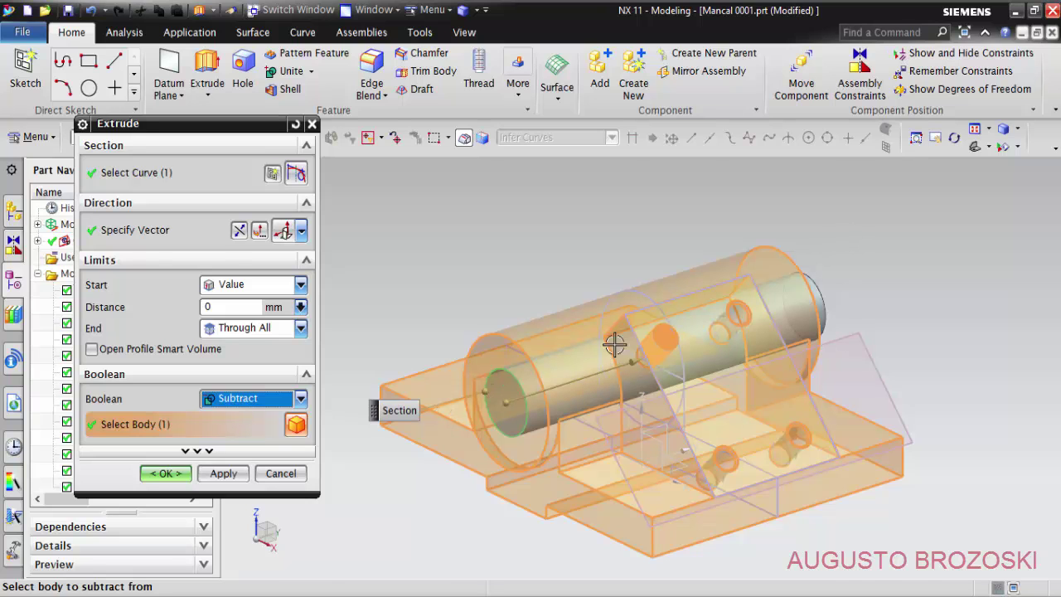
{"action": "left_click", "coordinate": [166, 474]}
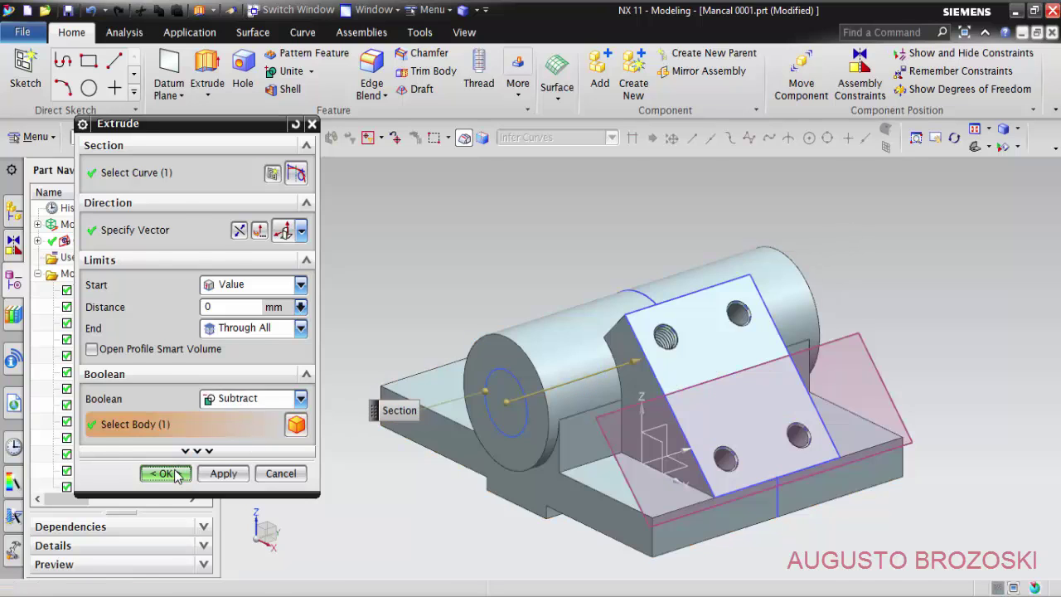
{"action": "left_click", "coordinate": [450, 412]}
{"action": "mouse_move", "coordinate": [450, 412]}
{"action": "middle_mouse_down"}
{"action": "mouse_move", "coordinate": [484, 405]}
{"action": "mouse_move", "coordinate": [418, 405]}
{"action": "mouse_move", "coordinate": [422, 379]}
{"action": "mouse_move", "coordinate": [473, 374]}
{"action": "mouse_move", "coordinate": [441, 412]}
{"action": "middle_mouse_up"}
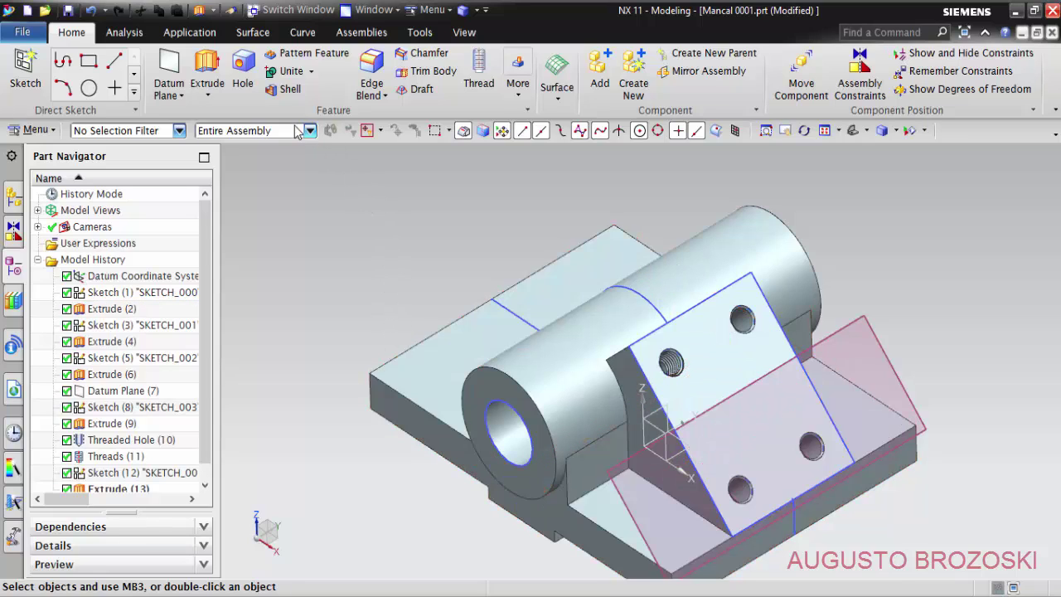
Step: Round the base plate's four vertical corner edges with 15 mm edge blends
{"action": "left_click", "coordinate": [378, 66]}
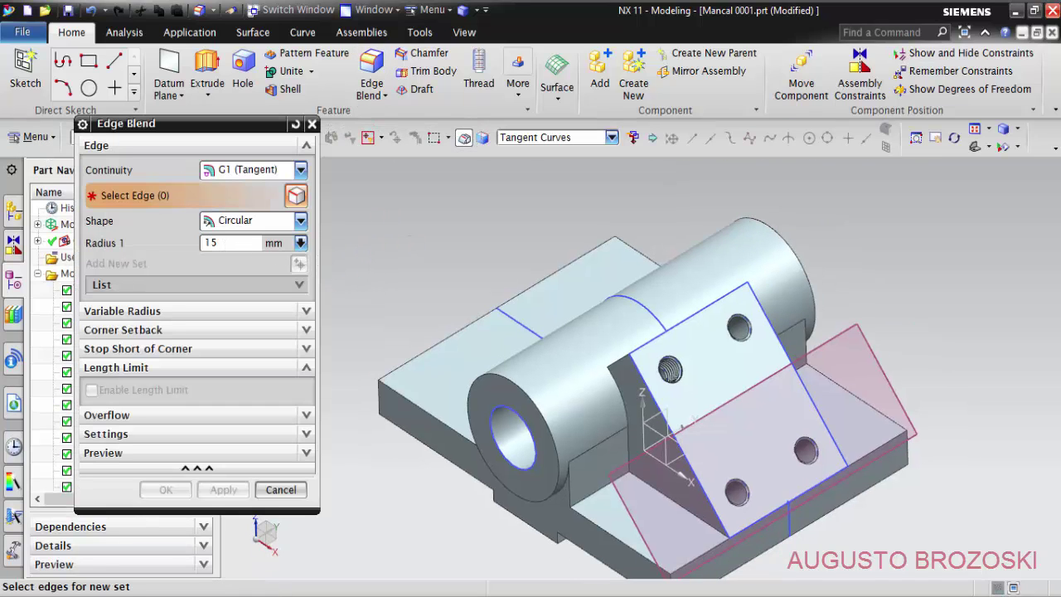
{"action": "left_click", "coordinate": [381, 399]}
{"action": "scroll", "coordinate": [621, 238], "scroll_direction": "up", "scroll_amount": 5}
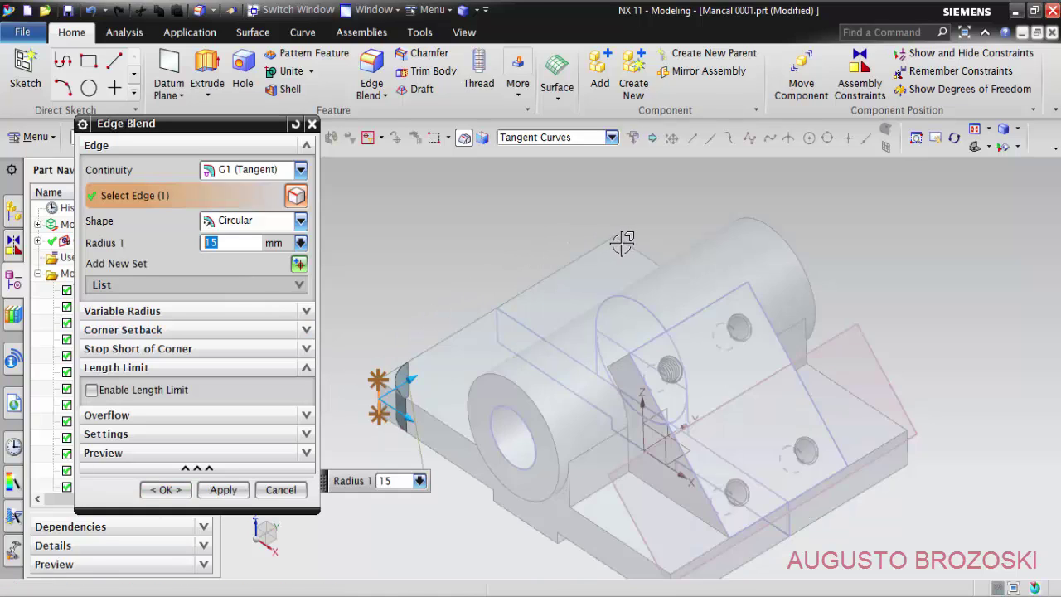
{"action": "left_click", "coordinate": [610, 254]}
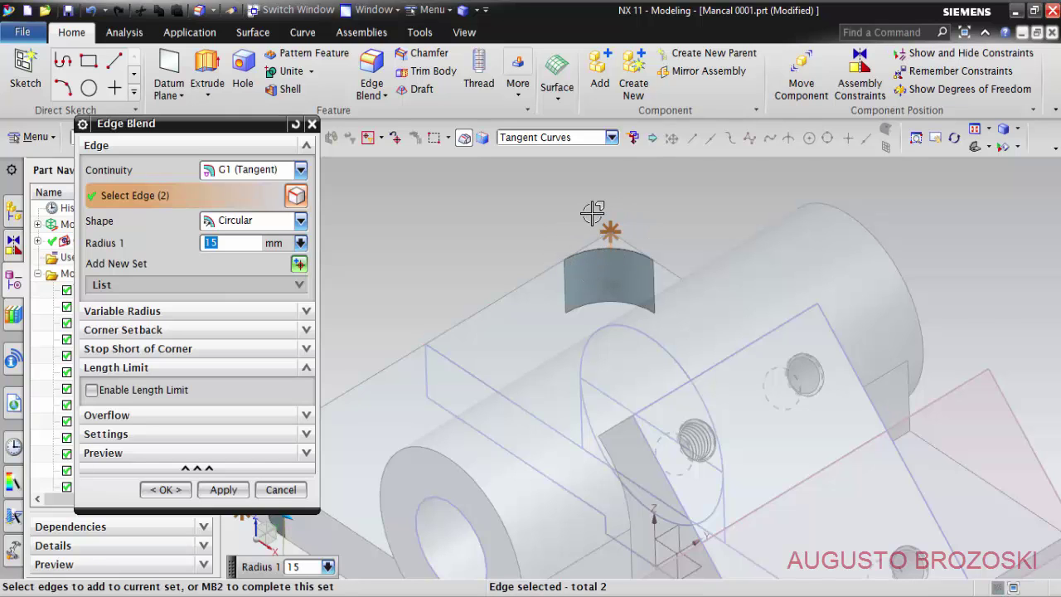
{"action": "scroll", "coordinate": [611, 208], "scroll_direction": "down", "scroll_amount": 5}
{"action": "scroll", "coordinate": [768, 360], "scroll_direction": "up", "scroll_amount": 3}
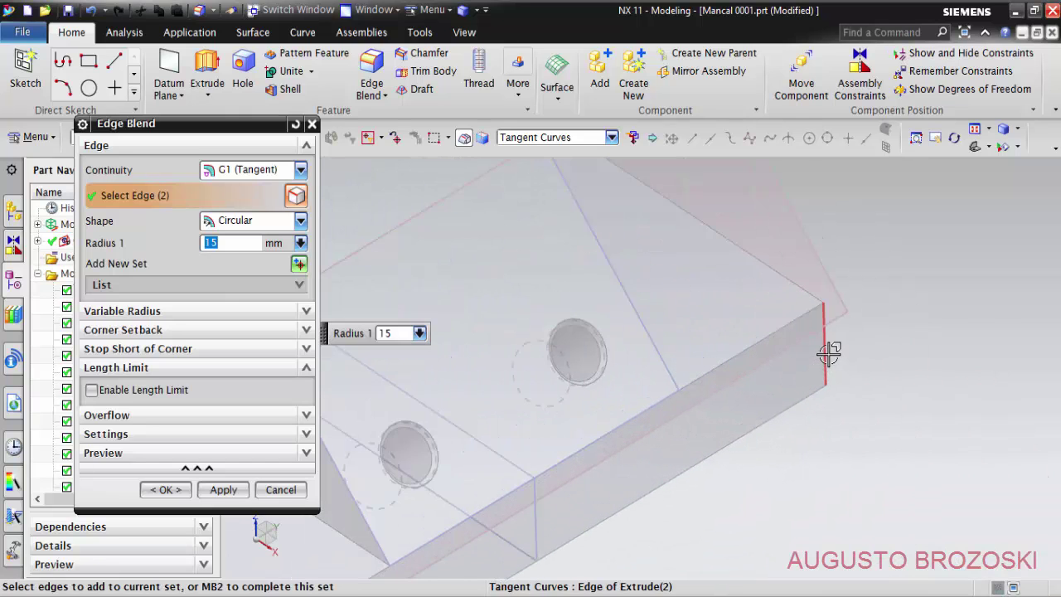
{"action": "left_click", "coordinate": [812, 373]}
{"action": "scroll", "coordinate": [791, 375], "scroll_direction": "down", "scroll_amount": 2}
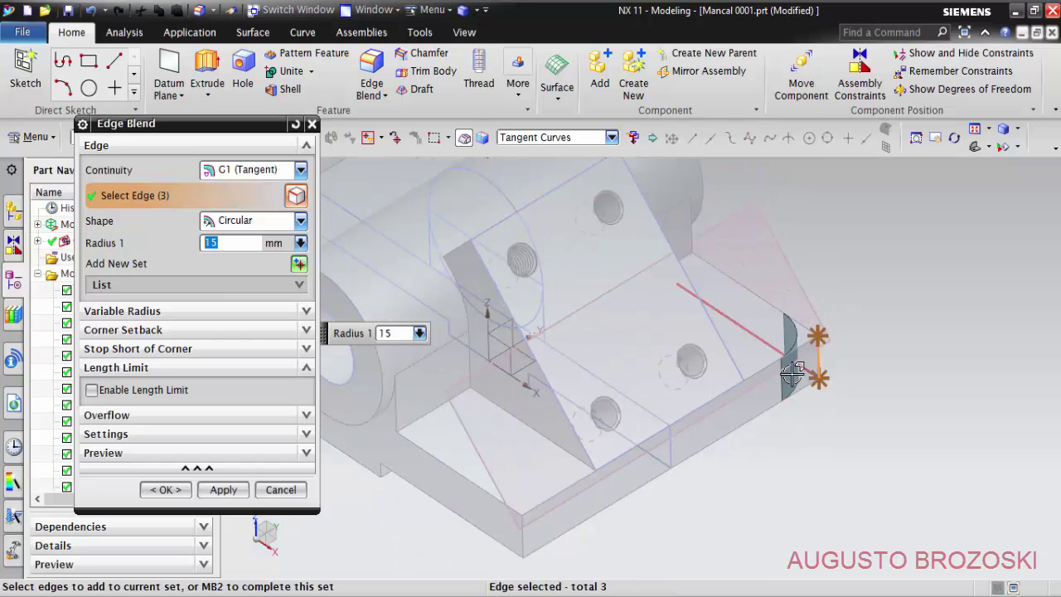
{"action": "left_click", "coordinate": [526, 539]}
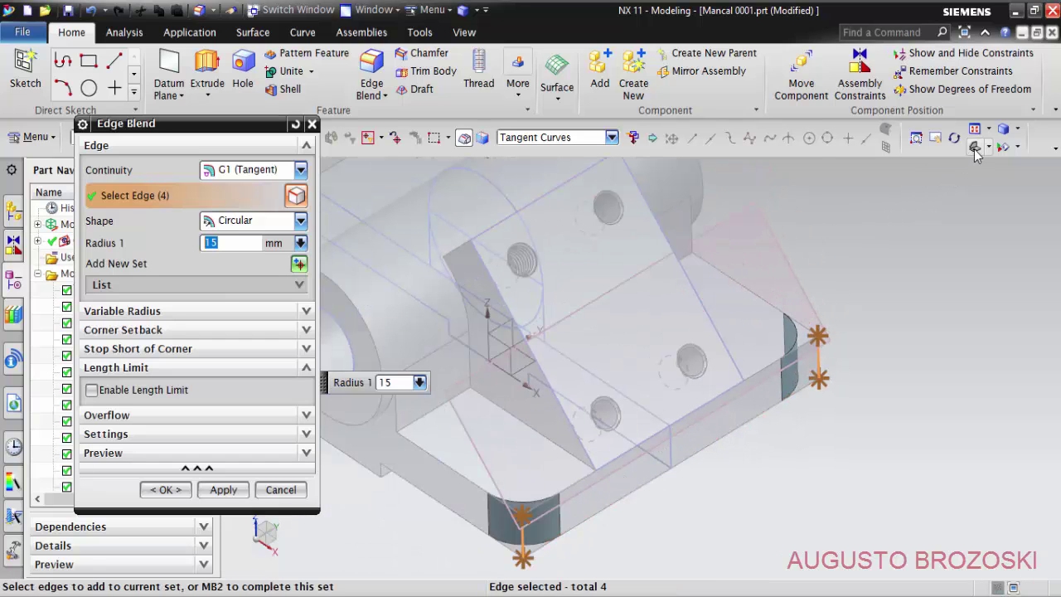
{"action": "middle_click_drag", "start_coordinate": [979, 154], "coordinate": [527, 410]}
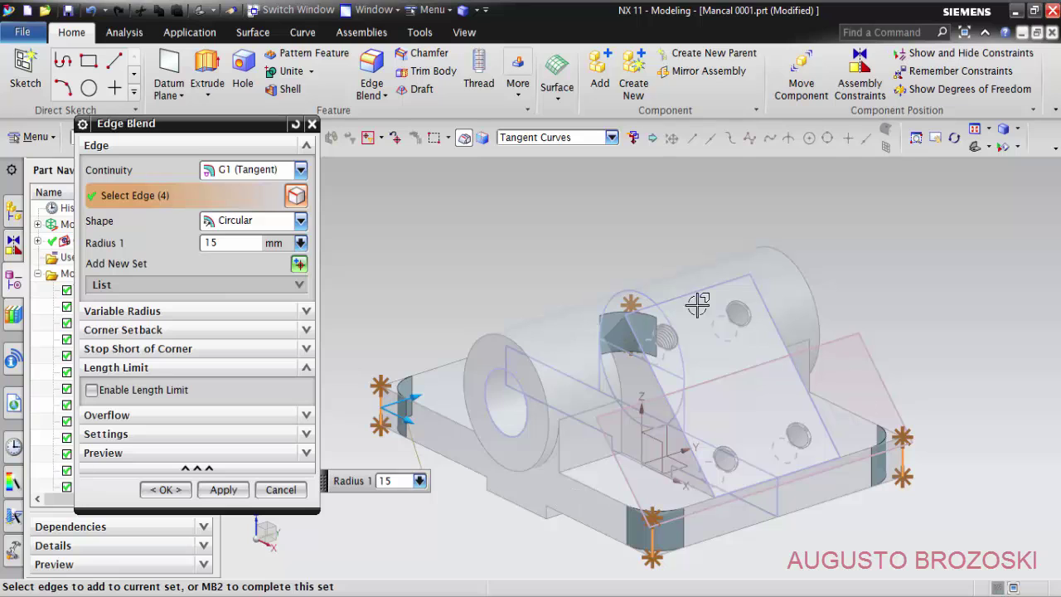
{"action": "left_click", "coordinate": [166, 489]}
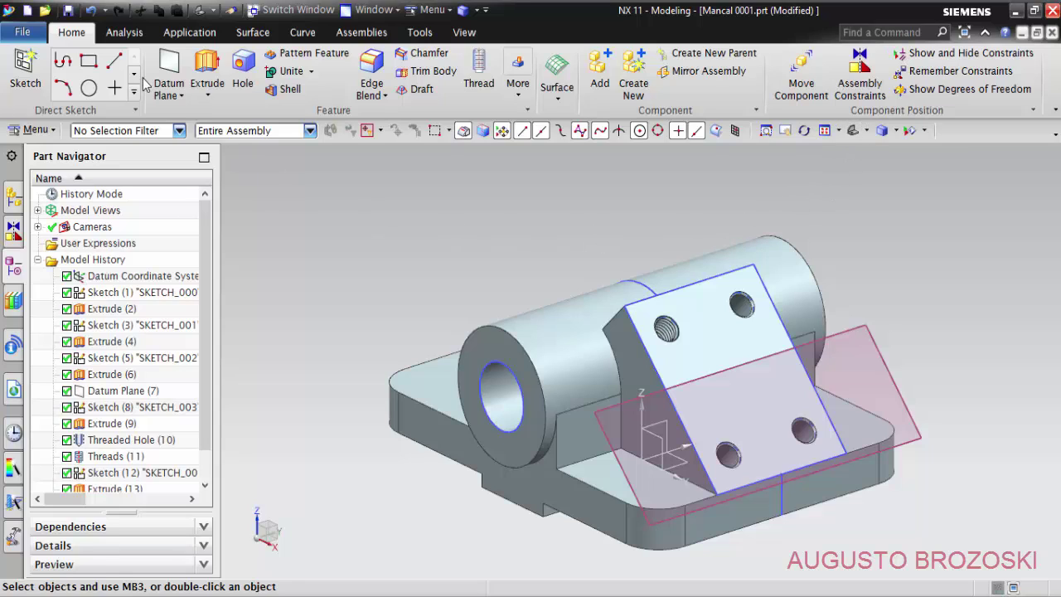
Step: Save the part and switch to the Mancal 0001 drawing PDF
{"action": "left_click", "coordinate": [67, 13]}
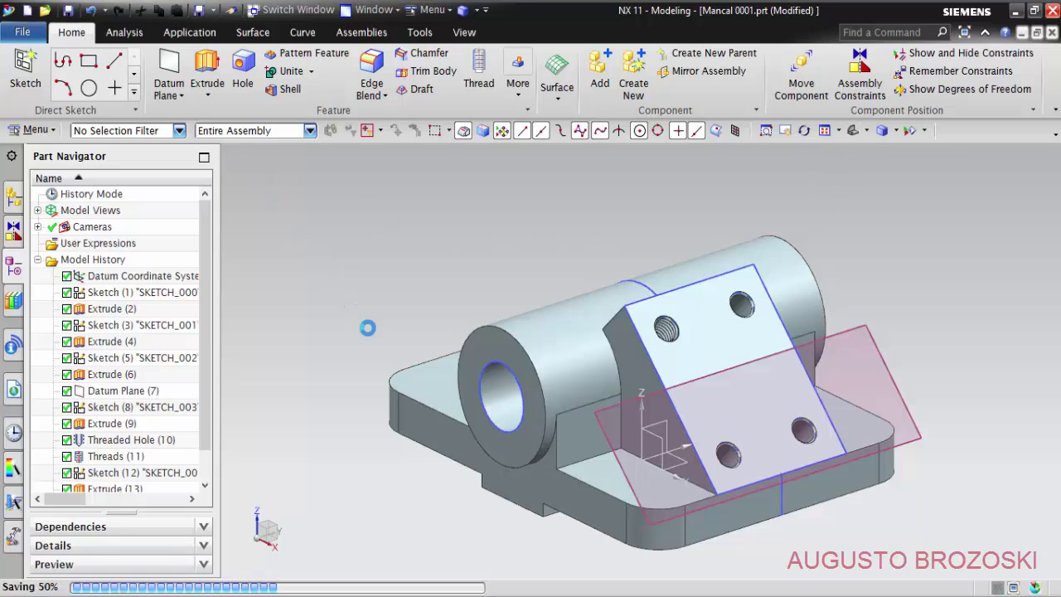
{"action": "left_click", "coordinate": [423, 378]}
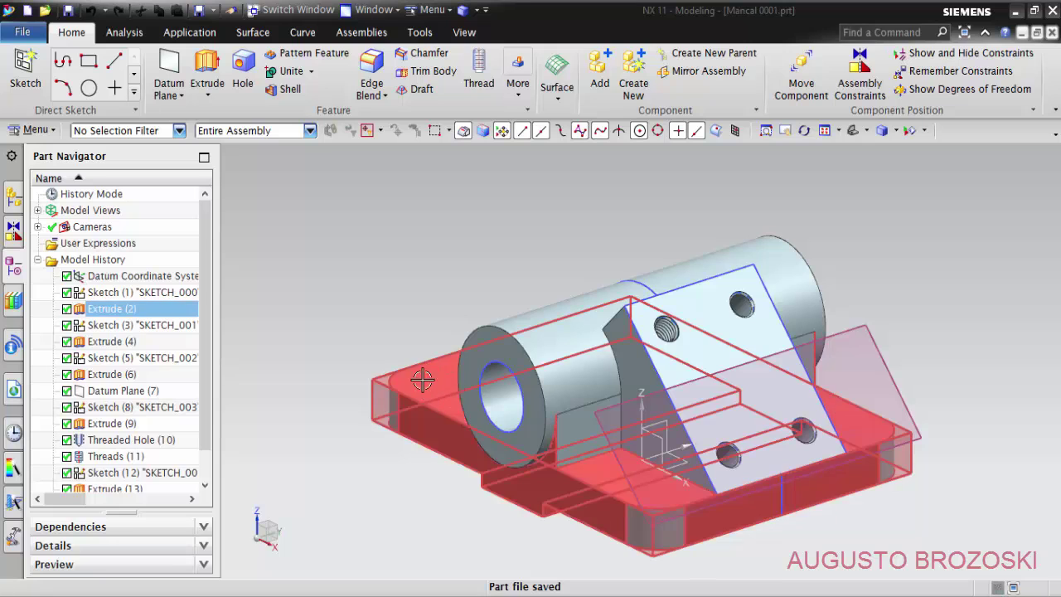
{"action": "key", "text": "Escape"}
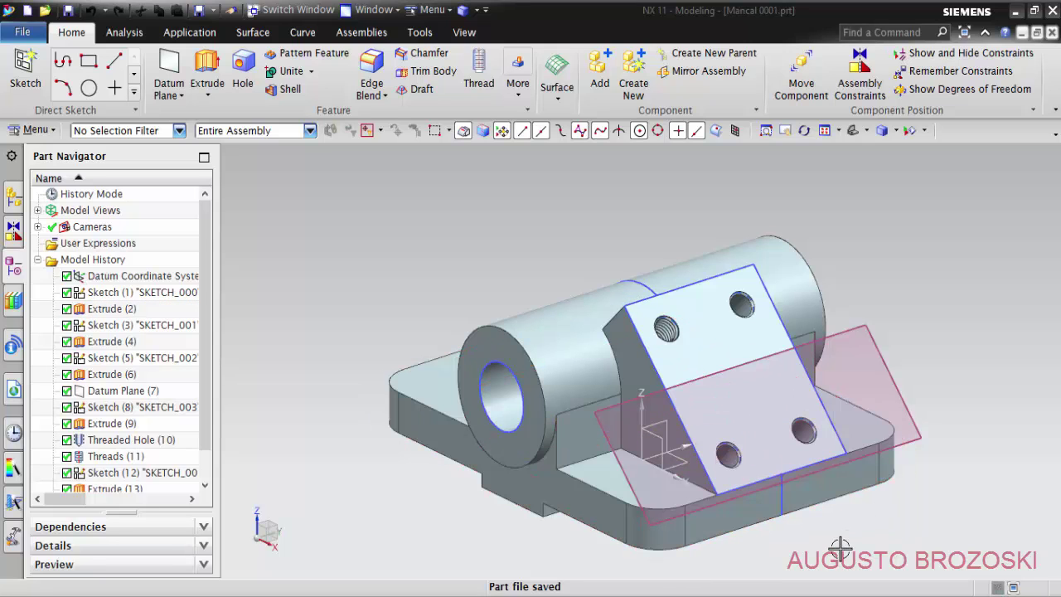
{"action": "key", "text": "alt+Tab"}
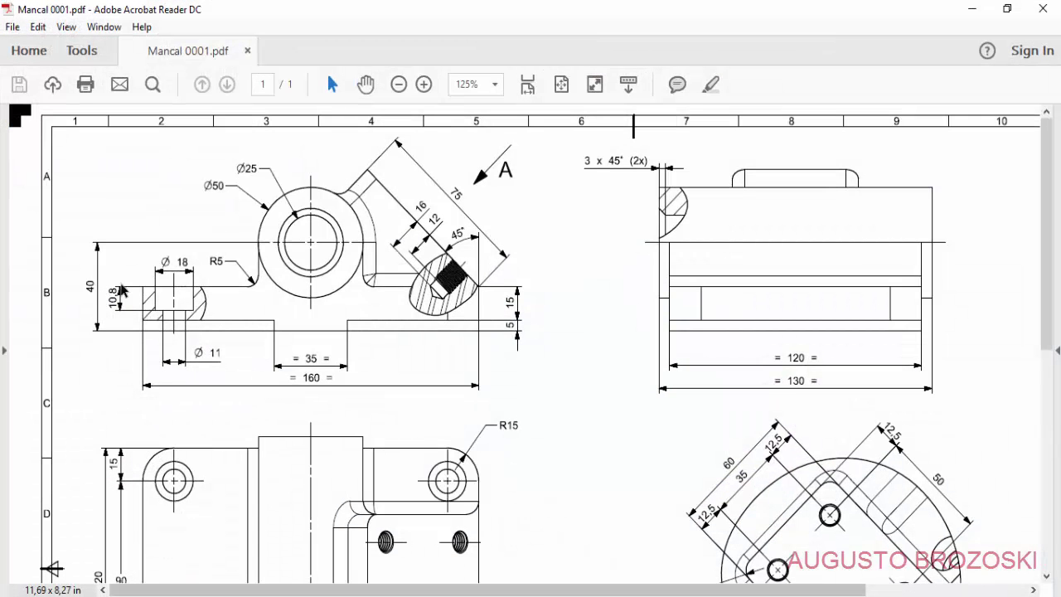
Step: Zoom the Mancal 0001 drawing to 200%, scroll through it, then minimize Acrobat Reader
{"action": "left_click", "coordinate": [423, 84]}
{"action": "left_click", "coordinate": [424, 84]}
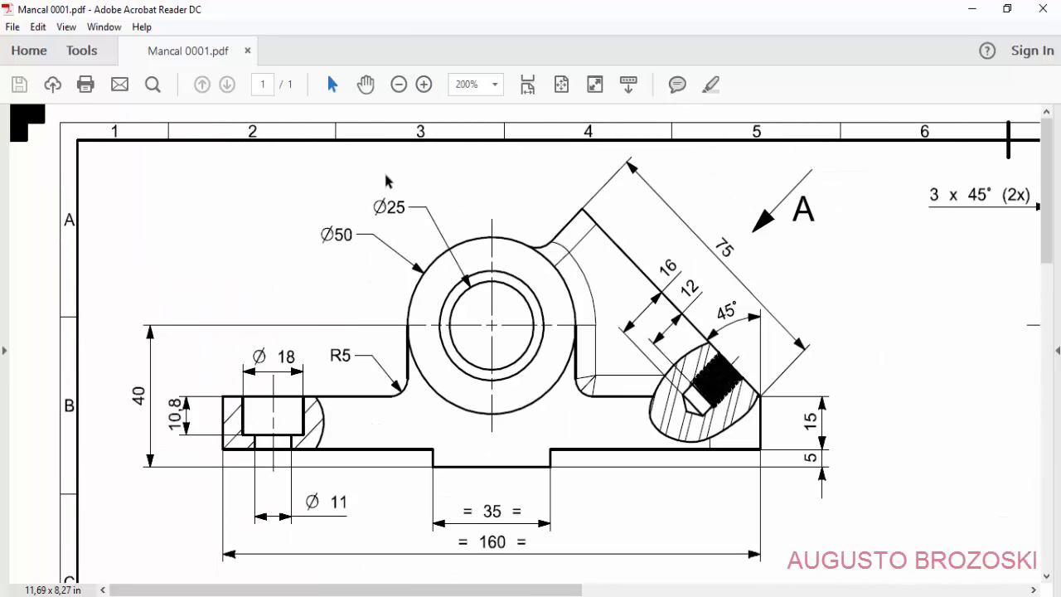
{"action": "scroll", "coordinate": [268, 424], "scroll_direction": "down", "scroll_amount": 1}
{"action": "scroll", "coordinate": [267, 423], "scroll_direction": "down", "scroll_amount": 1}
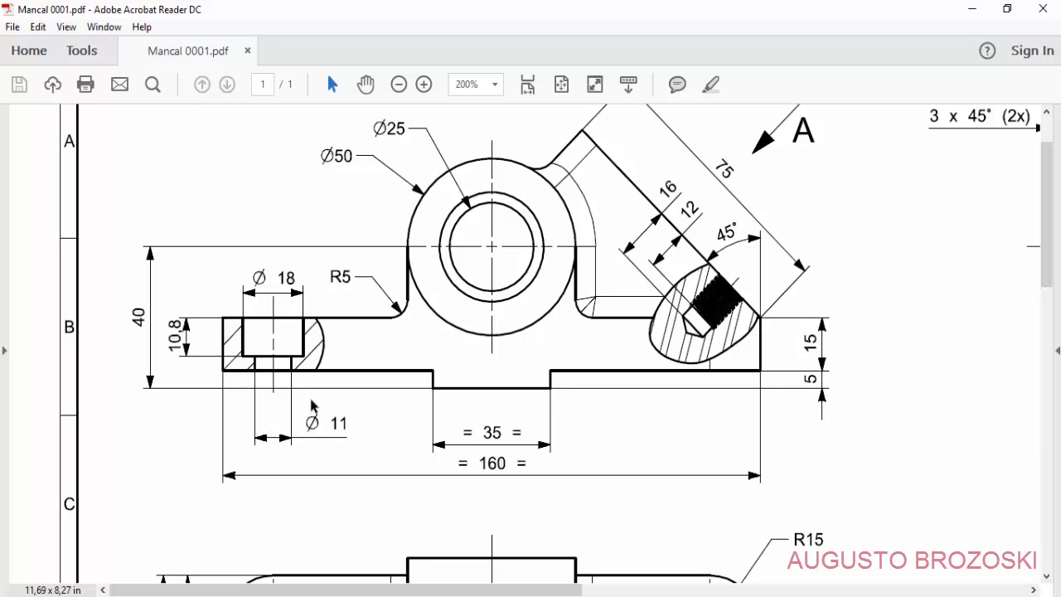
{"action": "scroll", "coordinate": [391, 378], "scroll_direction": "down", "scroll_amount": 8}
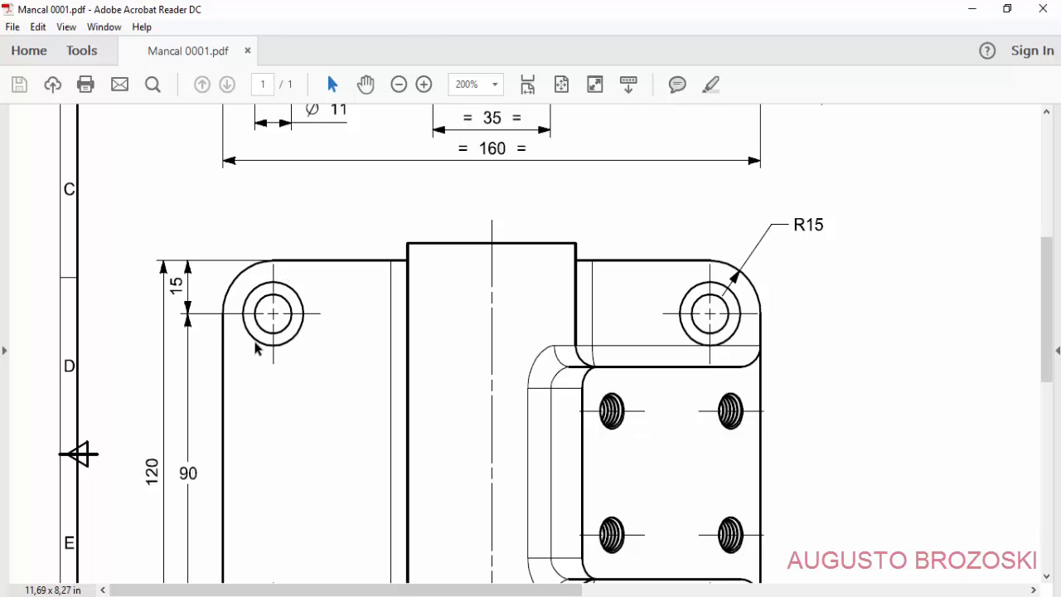
{"action": "left_click", "coordinate": [972, 8]}
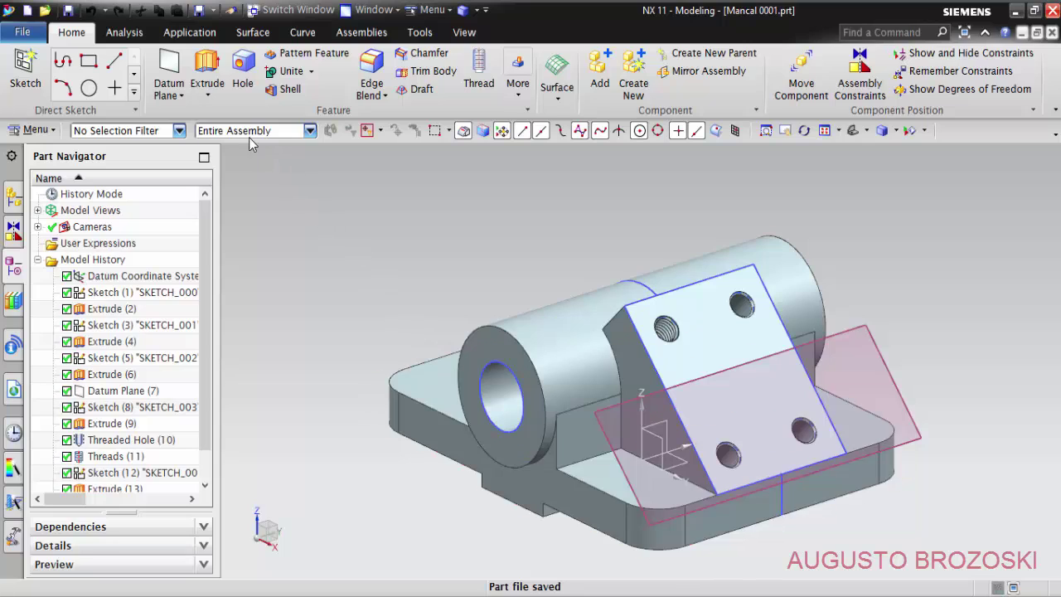
Step: Start a Hole feature with a Sketch Section placed on the flange's top face
{"action": "left_click", "coordinate": [242, 87]}
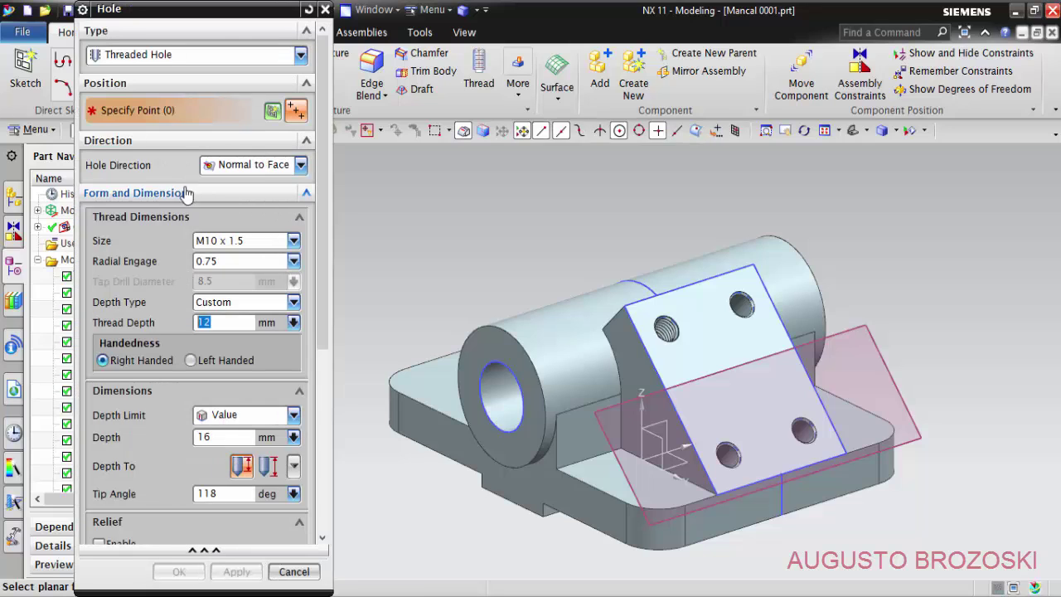
{"action": "left_click", "coordinate": [274, 115]}
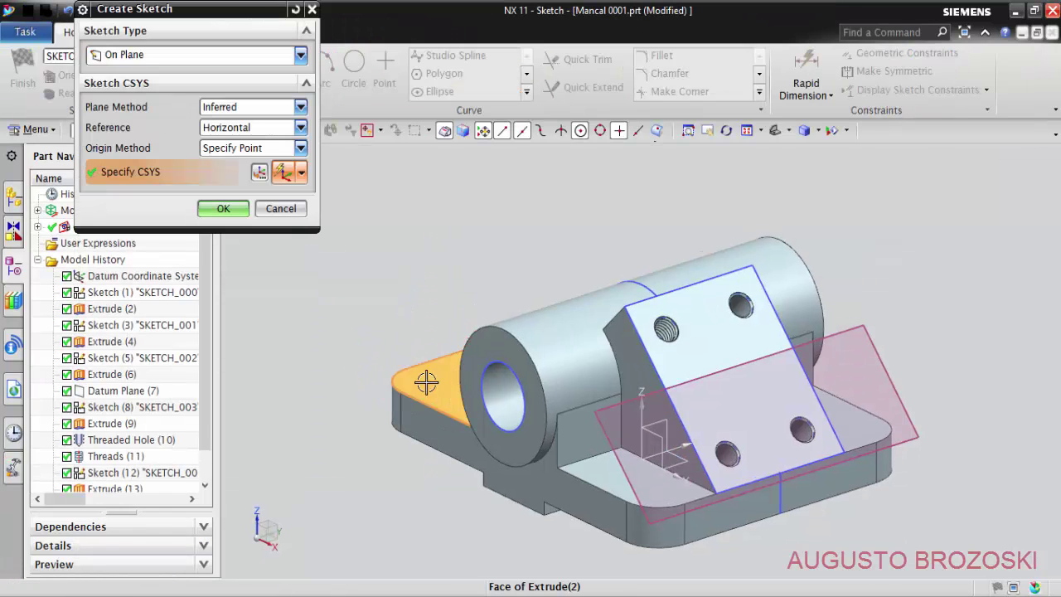
{"action": "left_click", "coordinate": [426, 379]}
{"action": "left_click", "coordinate": [223, 208]}
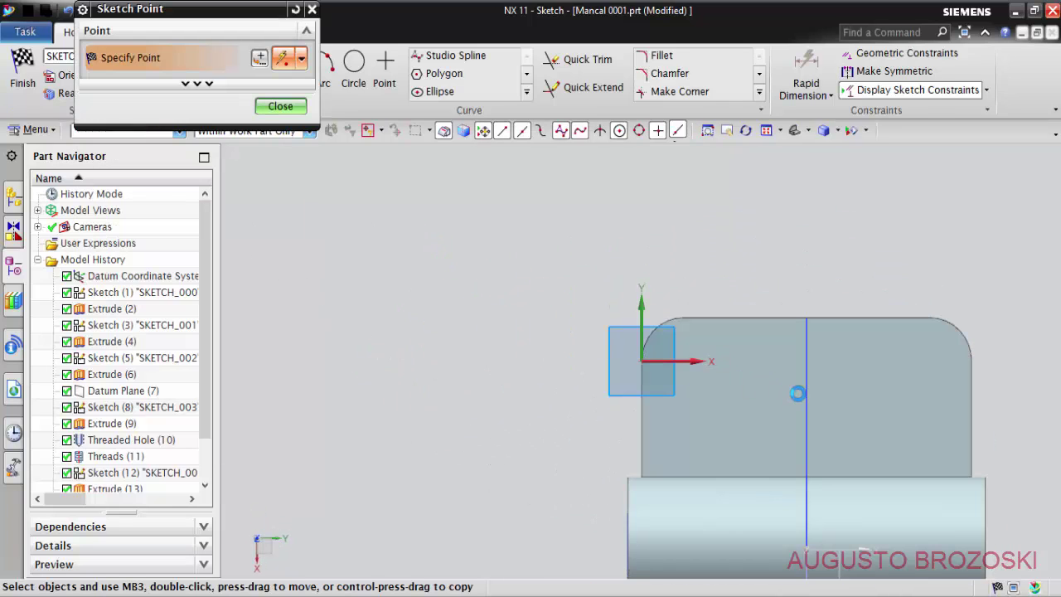
Step: Place hole points at the centres of three flange corner blend arcs
{"action": "scroll", "coordinate": [796, 389], "scroll_direction": "up", "scroll_amount": 4}
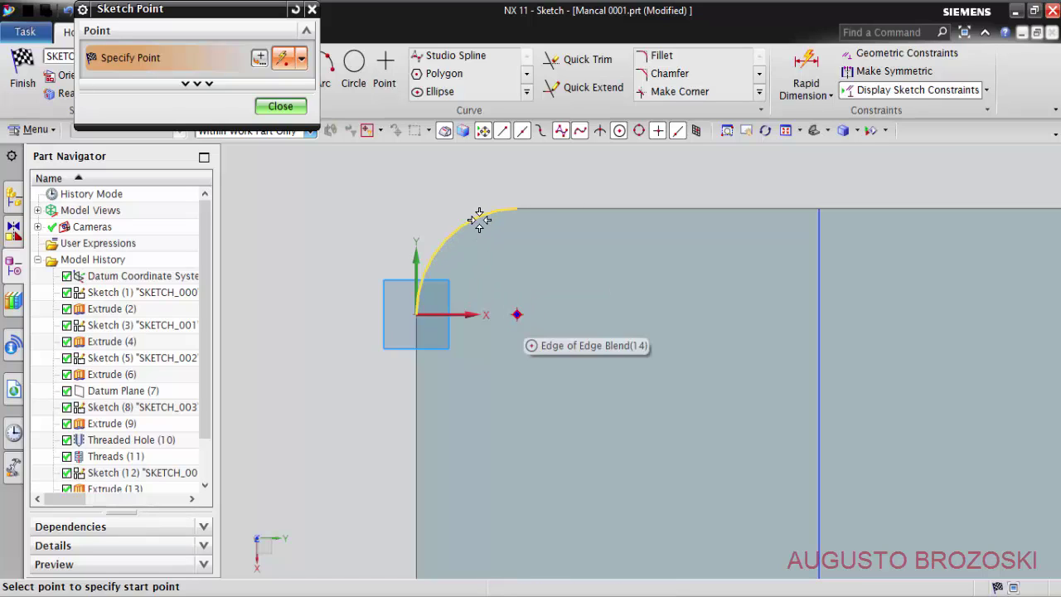
{"action": "left_click", "coordinate": [516, 312]}
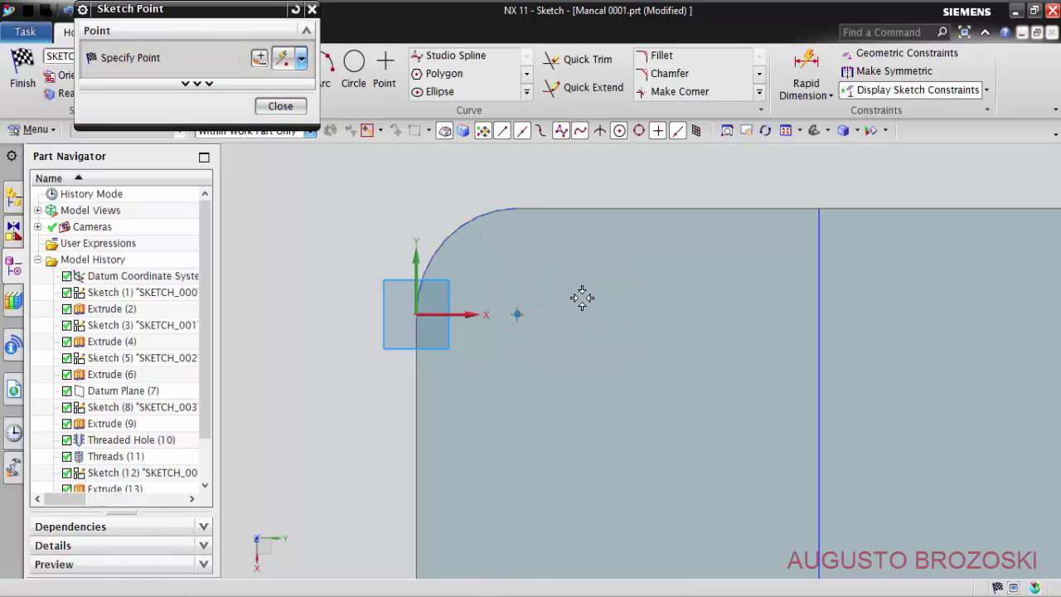
{"action": "scroll", "coordinate": [489, 305], "scroll_direction": "down", "scroll_amount": 4}
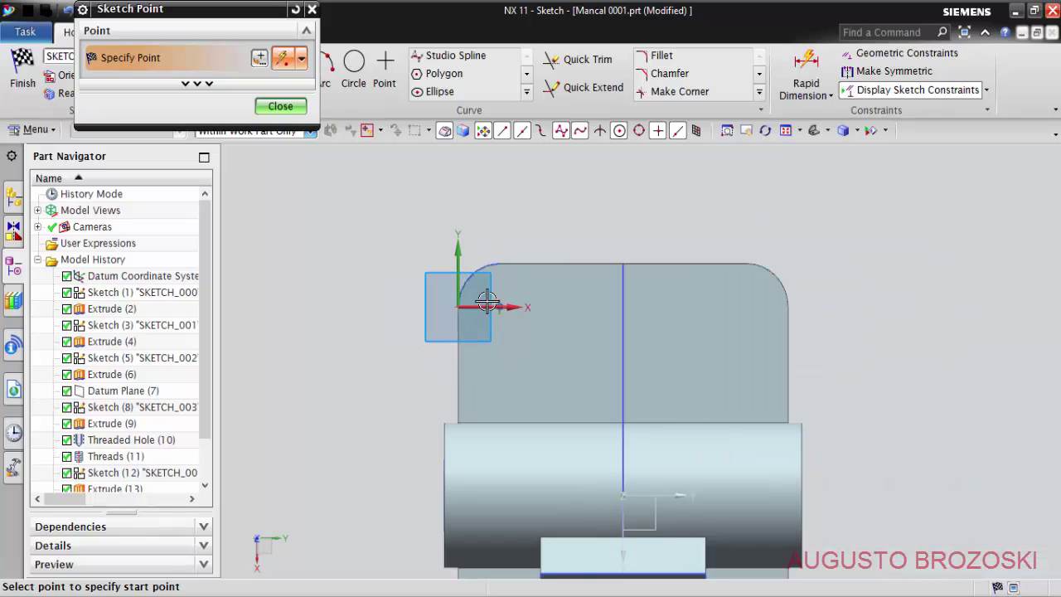
{"action": "scroll", "coordinate": [740, 313], "scroll_direction": "up", "scroll_amount": 4}
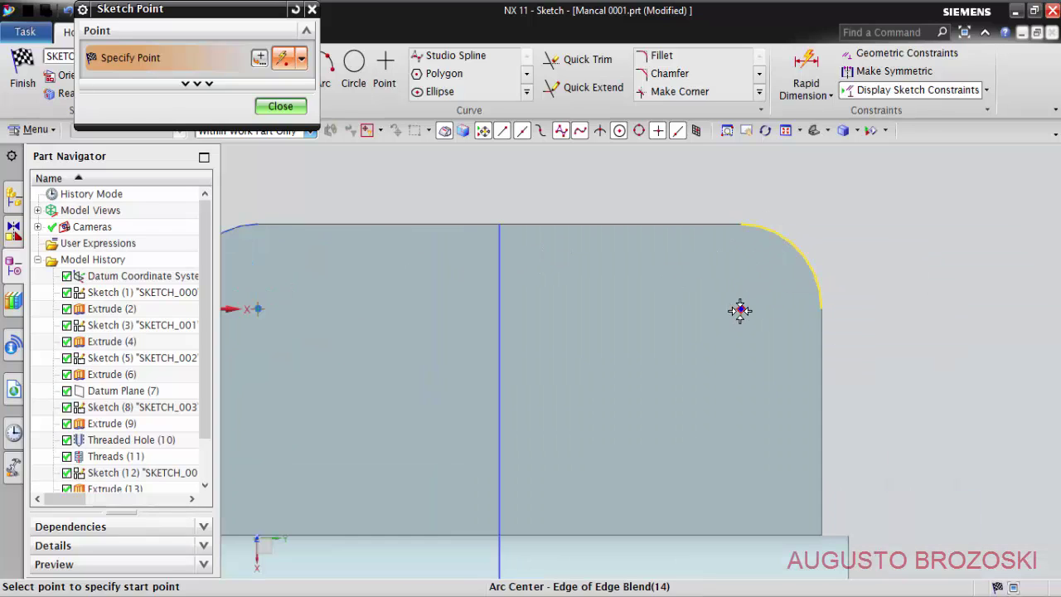
{"action": "scroll", "coordinate": [655, 307], "scroll_direction": "down", "scroll_amount": 6}
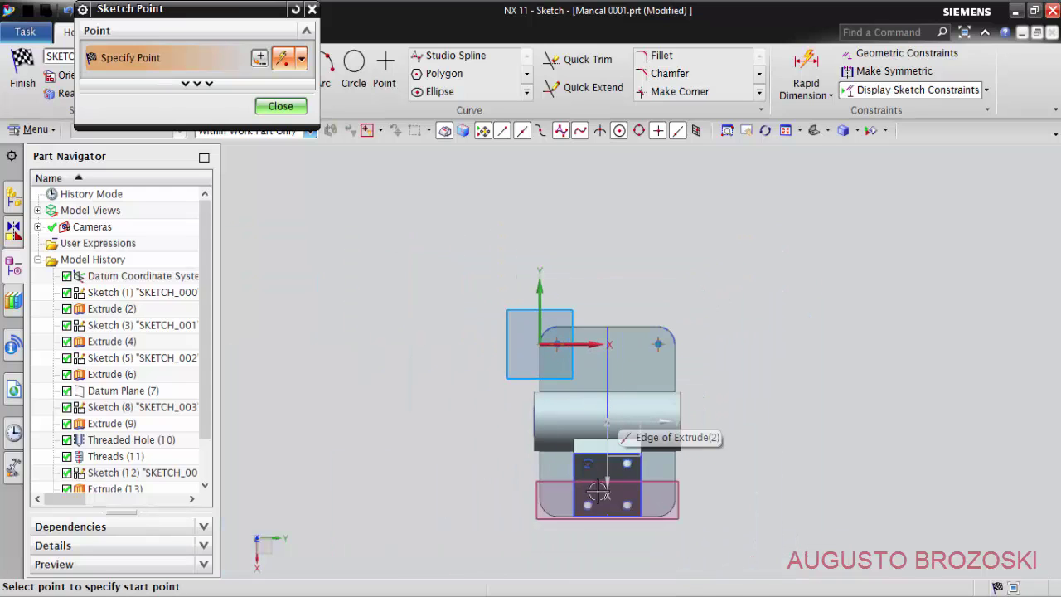
{"action": "scroll", "coordinate": [598, 492], "scroll_direction": "up", "scroll_amount": 7}
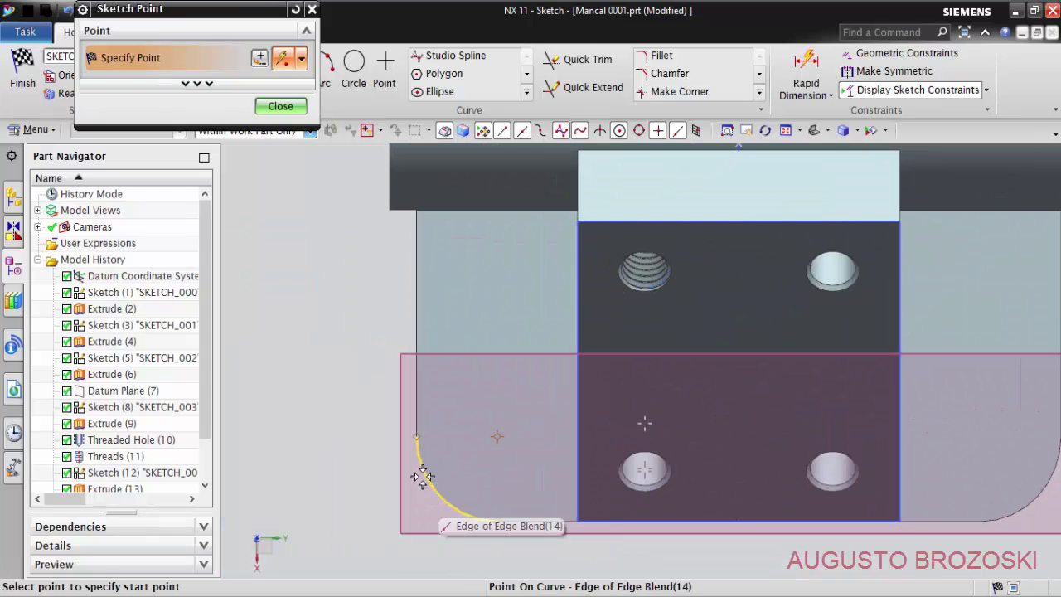
{"action": "left_click", "coordinate": [496, 436]}
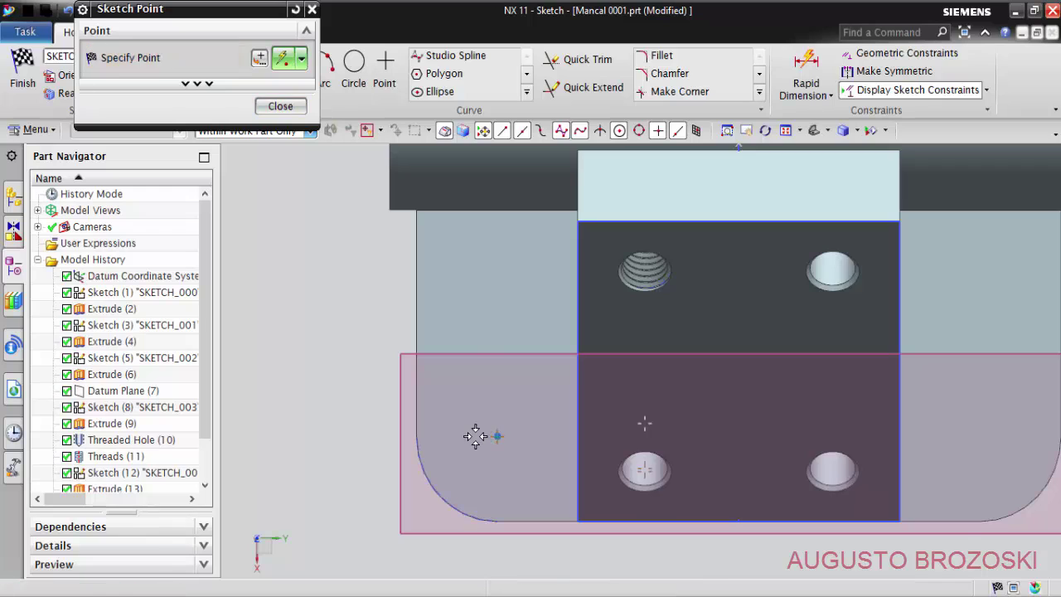
{"action": "scroll", "coordinate": [498, 446], "scroll_direction": "down", "scroll_amount": 3}
{"action": "scroll", "coordinate": [864, 479], "scroll_direction": "up", "scroll_amount": 5}
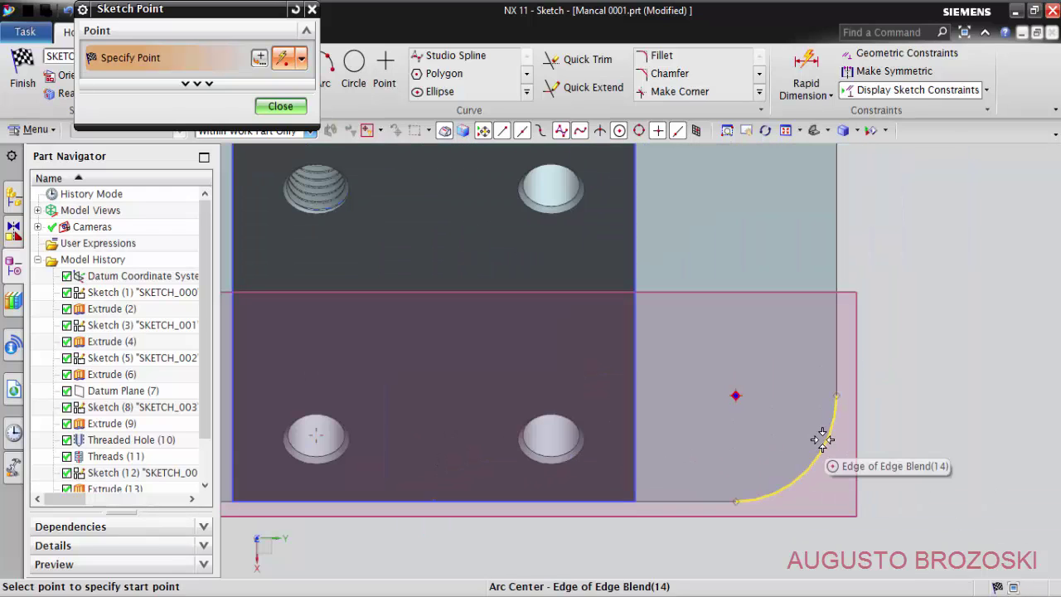
{"action": "left_click", "coordinate": [735, 395]}
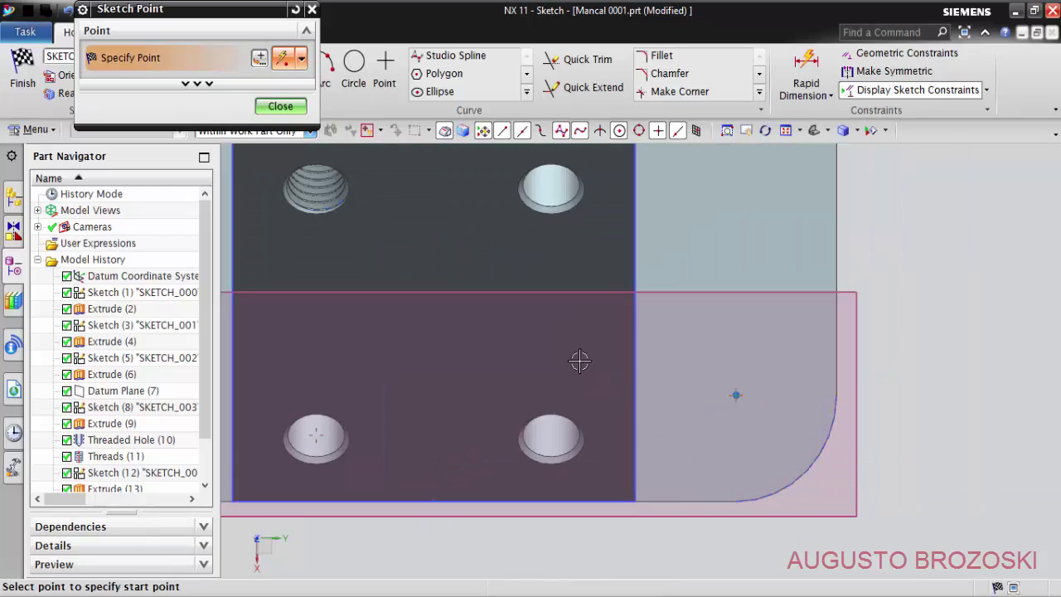
{"action": "left_click", "coordinate": [279, 107]}
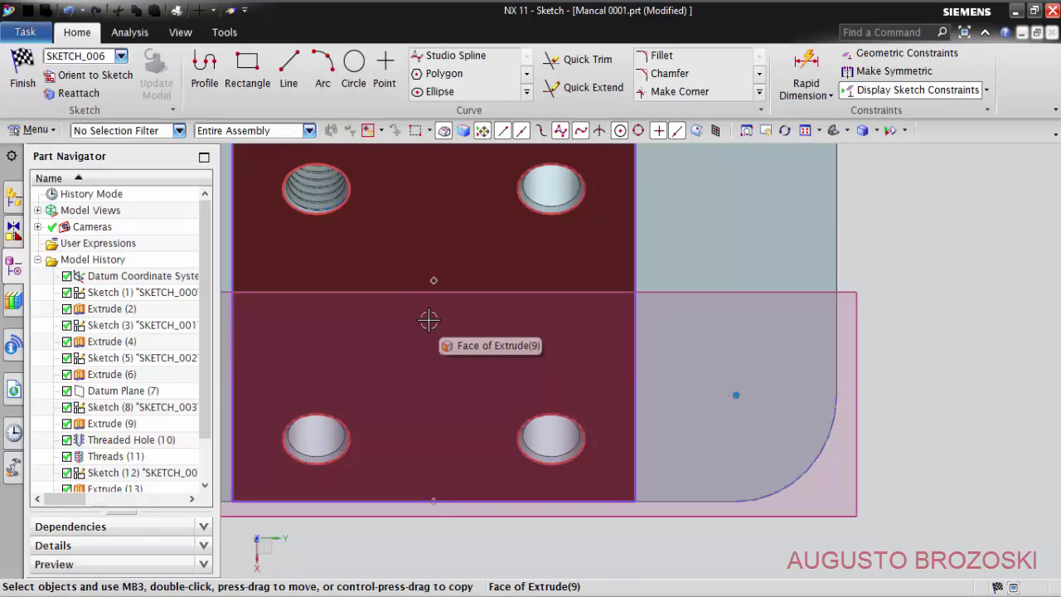
Step: Make the holes Hole Series counterbored, Socket Head 4762, M10, with Normal (H13) fit
{"action": "left_click", "coordinate": [23, 71]}
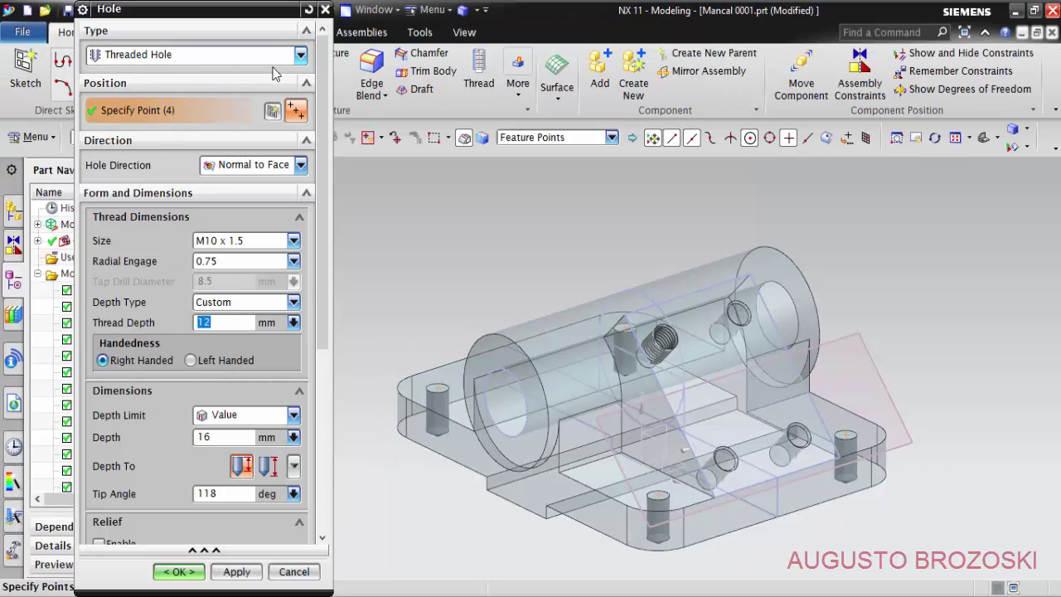
{"action": "left_click", "coordinate": [301, 56]}
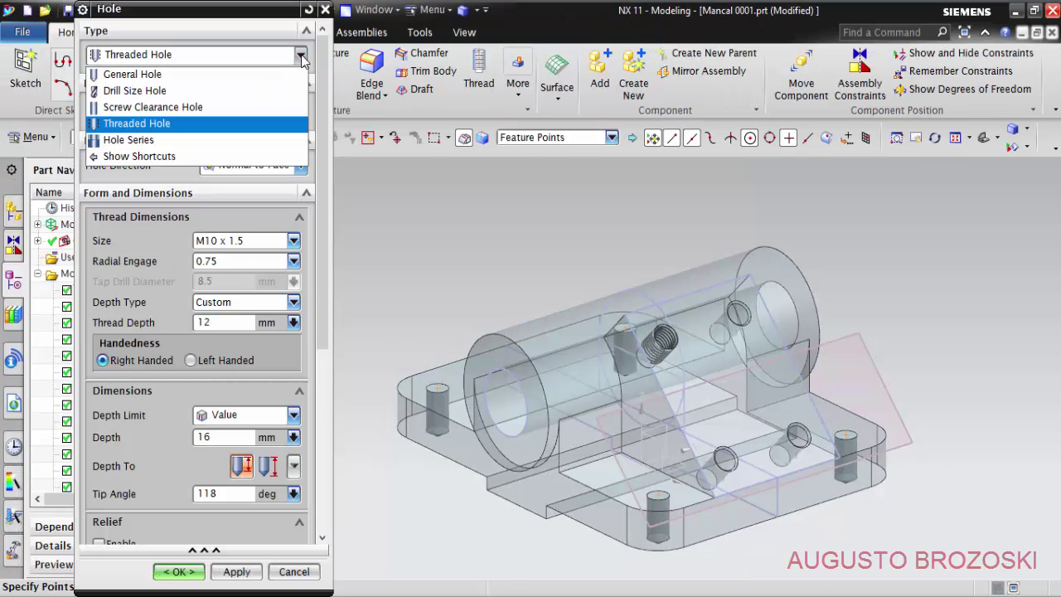
{"action": "left_click", "coordinate": [128, 140]}
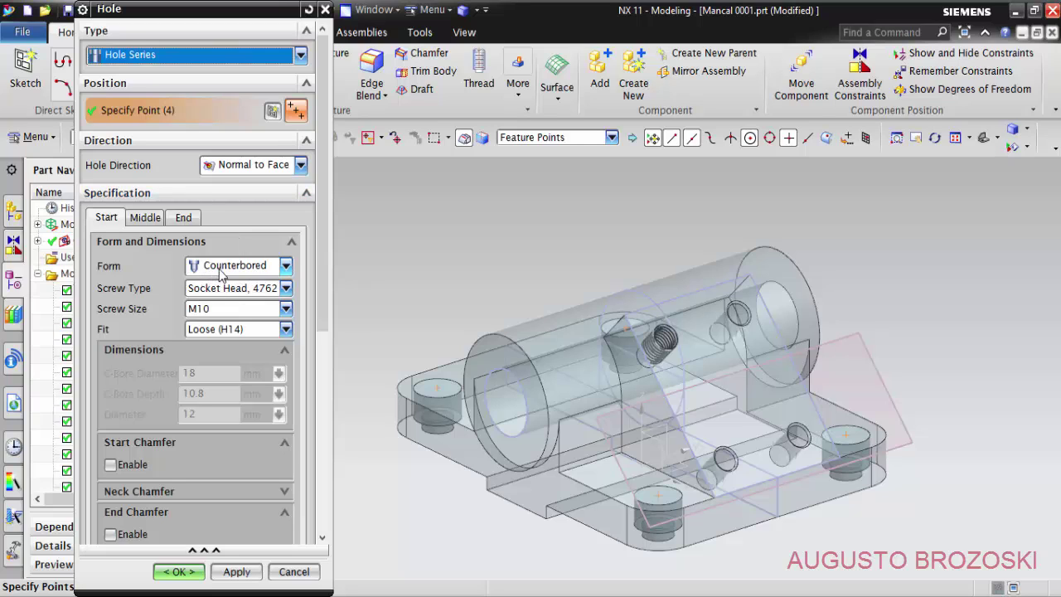
{"action": "left_click", "coordinate": [285, 290]}
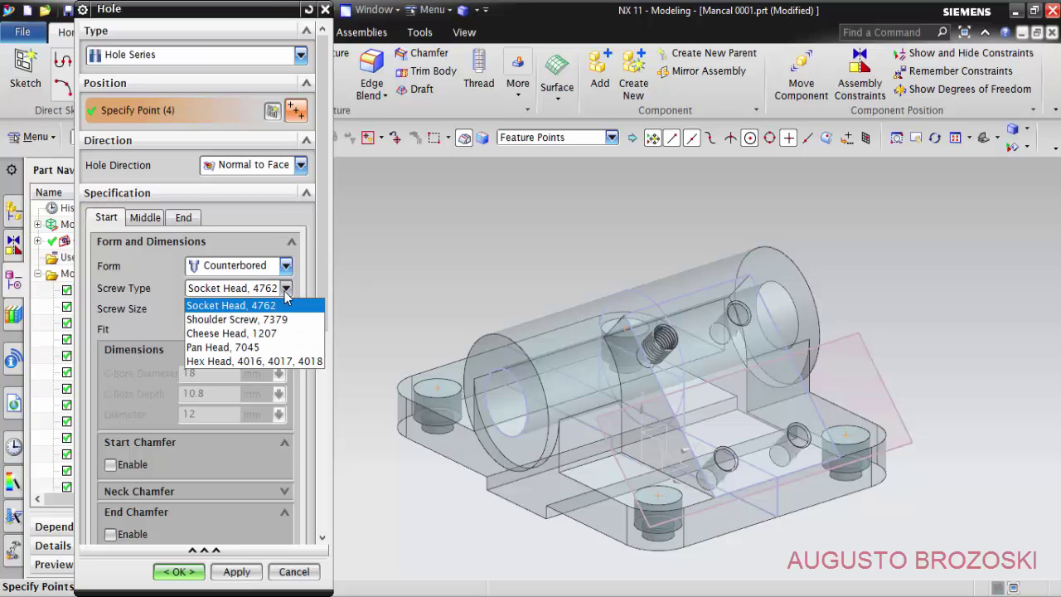
{"action": "left_click", "coordinate": [282, 305]}
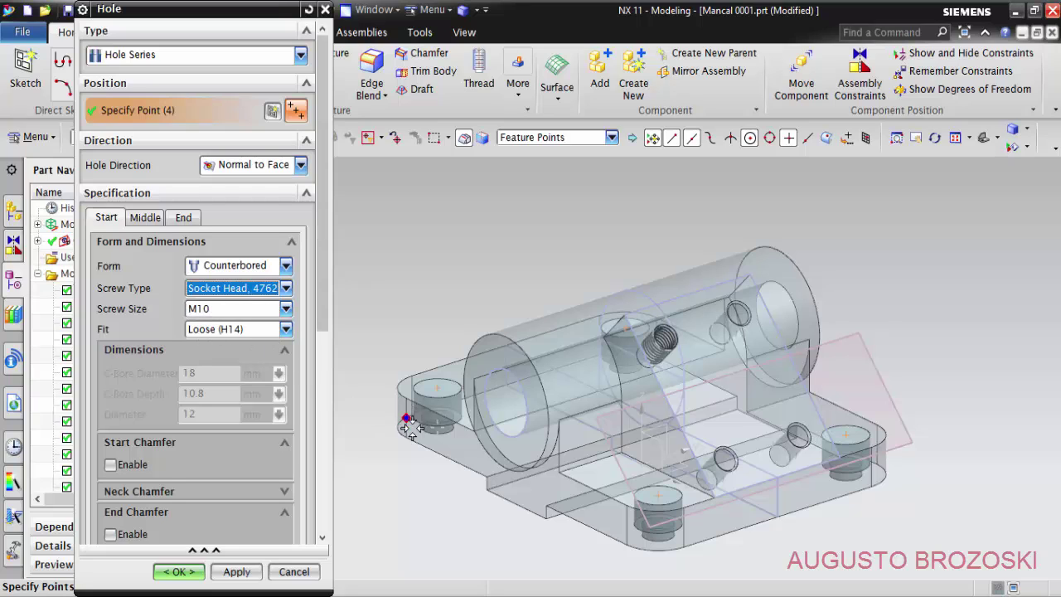
{"action": "left_click", "coordinate": [285, 329]}
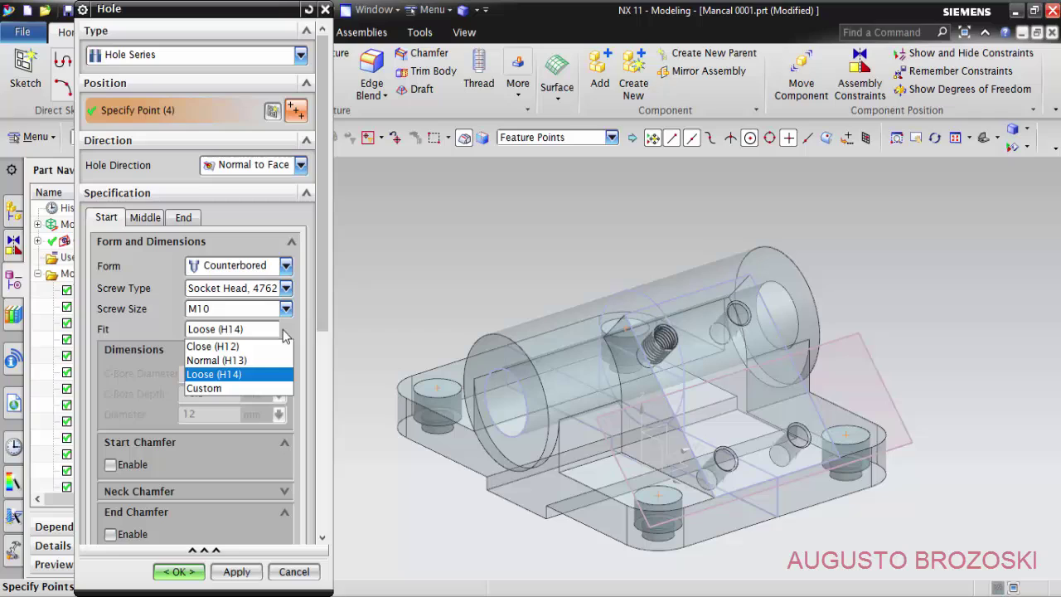
{"action": "left_click", "coordinate": [245, 359]}
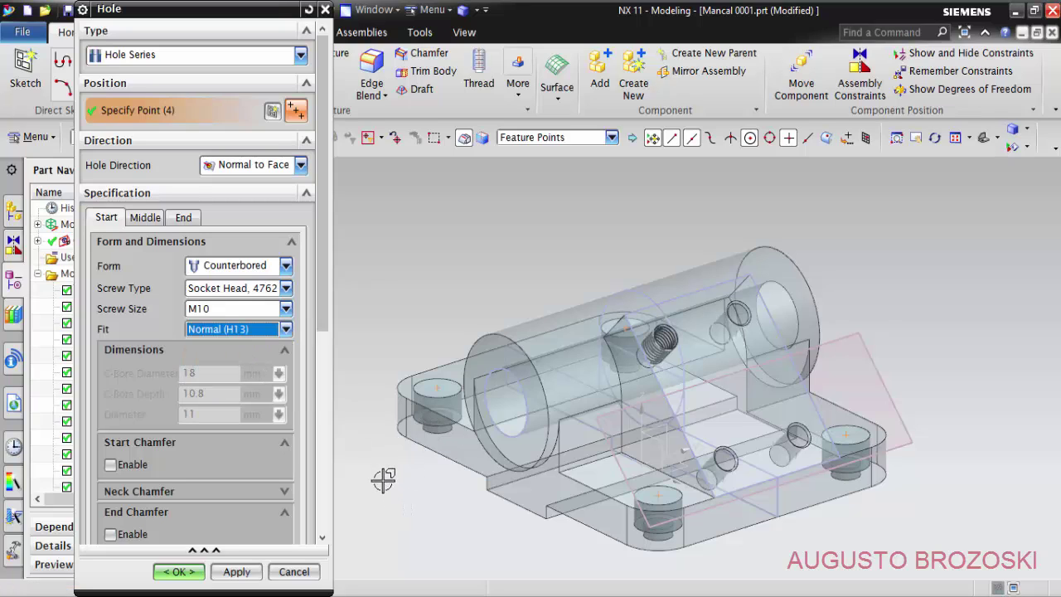
{"action": "left_click", "coordinate": [184, 572]}
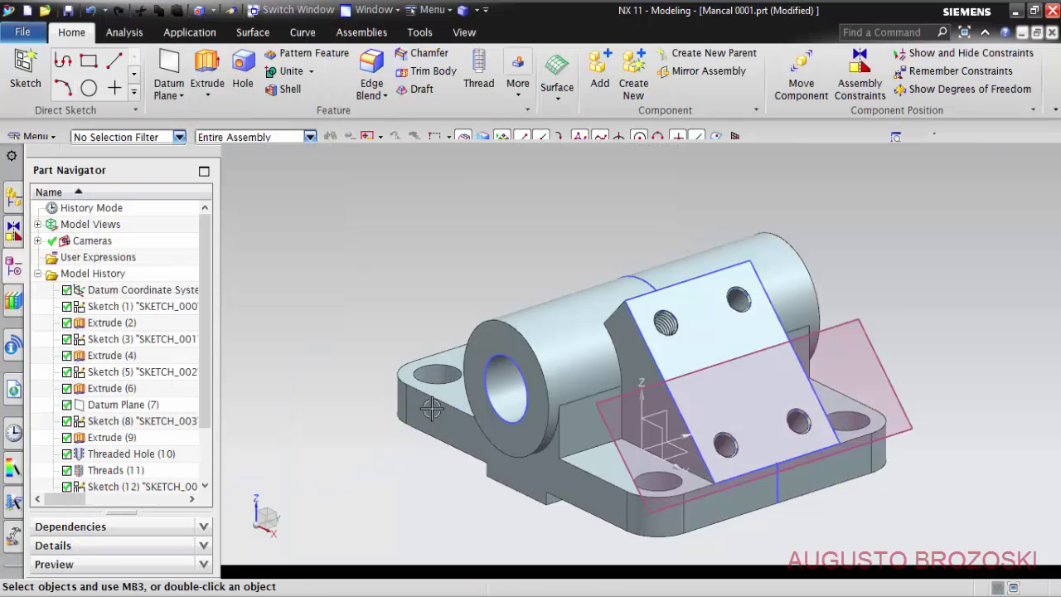
{"action": "middle_click_drag", "start_coordinate": [433, 422], "coordinate": [459, 450]}
{"action": "scroll", "coordinate": [424, 325], "scroll_direction": "up", "scroll_amount": 6}
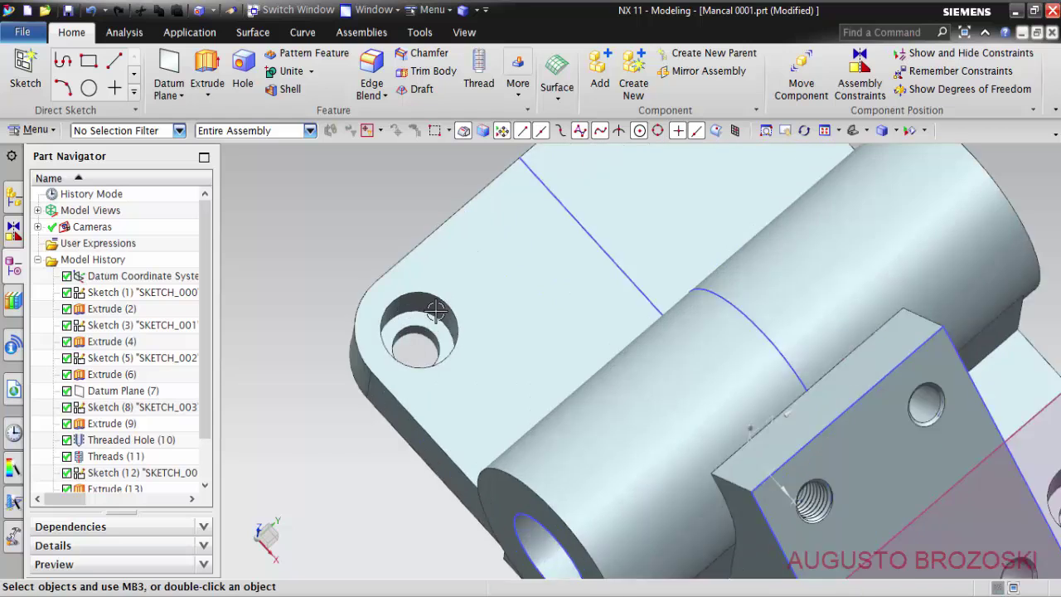
{"action": "scroll", "coordinate": [426, 362], "scroll_direction": "down", "scroll_amount": 8}
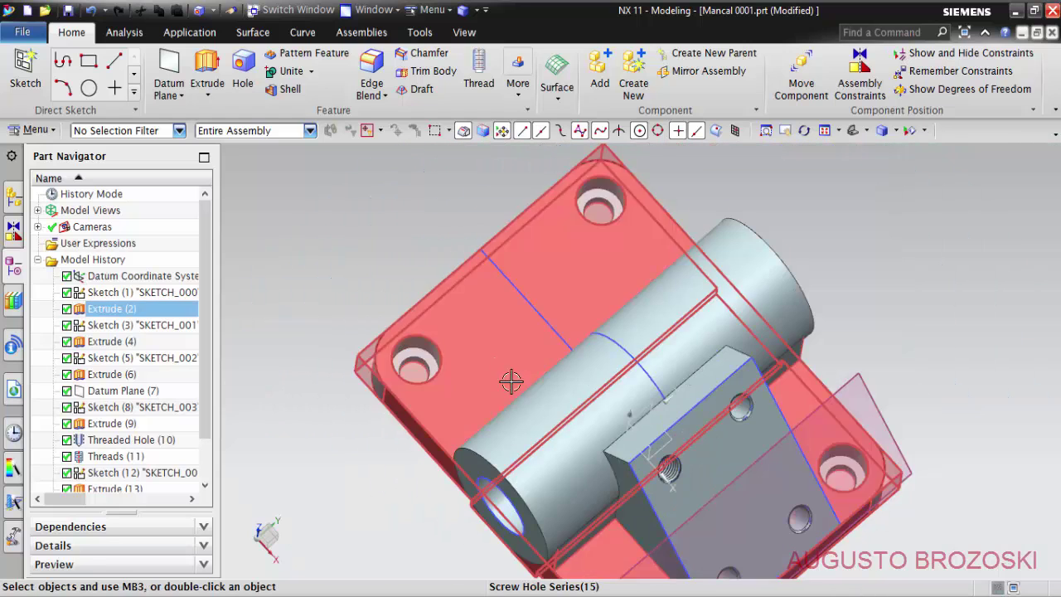
{"action": "left_click", "coordinate": [854, 131]}
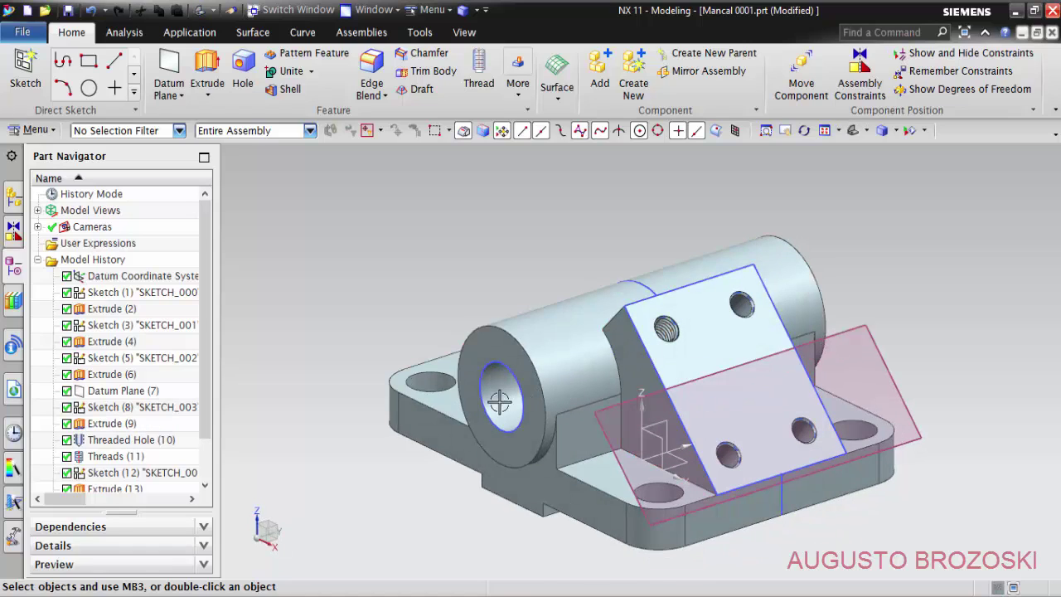
Step: Chamfer both end edges of the 25 mm bore with a 3 mm symmetric chamfer
{"action": "left_click", "coordinate": [415, 72]}
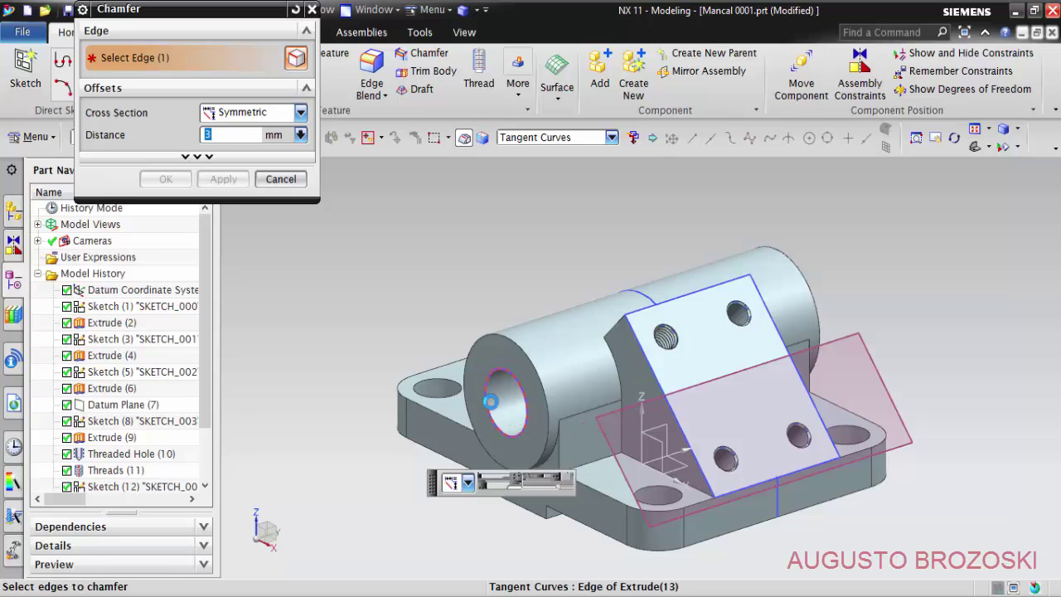
{"action": "left_click", "coordinate": [530, 400]}
{"action": "mouse_move", "coordinate": [680, 338]}
{"action": "middle_mouse_down"}
{"action": "mouse_move", "coordinate": [609, 363]}
{"action": "mouse_move", "coordinate": [697, 332]}
{"action": "middle_mouse_up"}
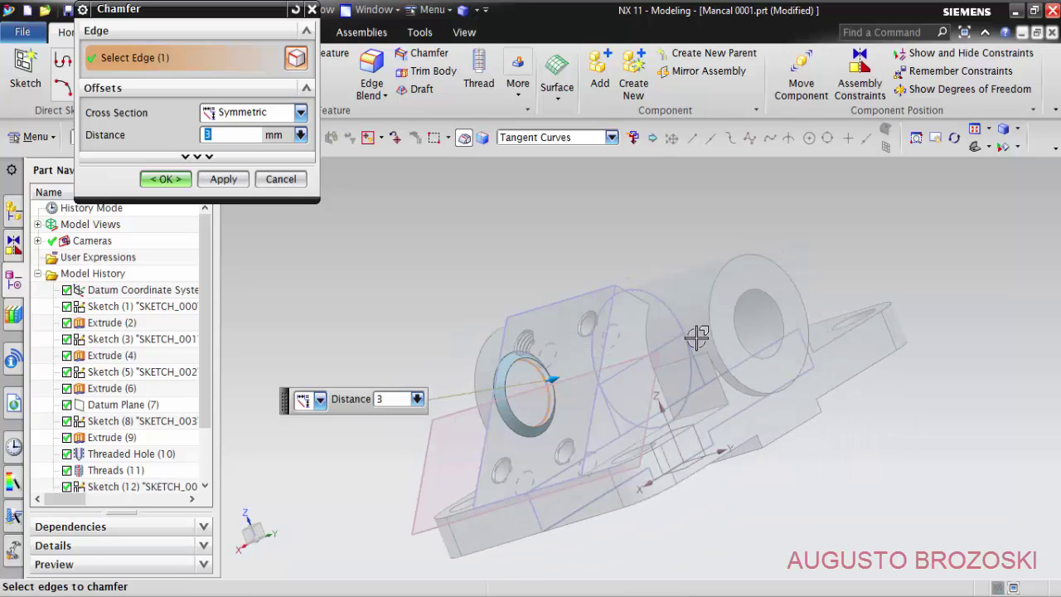
{"action": "scroll", "coordinate": [777, 290], "scroll_direction": "up", "scroll_amount": 4}
{"action": "left_click", "coordinate": [754, 292]}
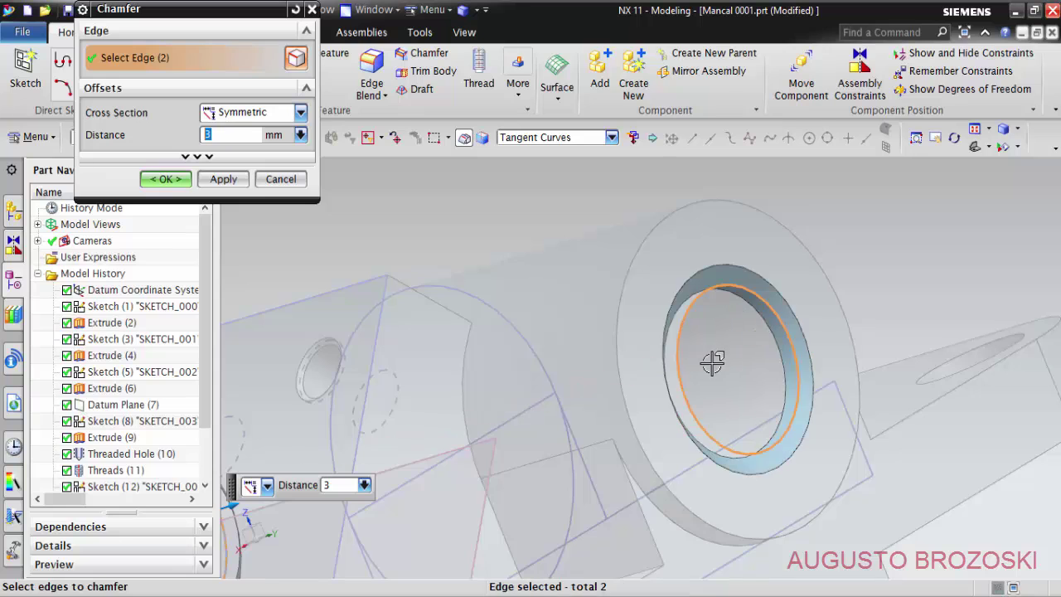
{"action": "scroll", "coordinate": [710, 363], "scroll_direction": "down", "scroll_amount": 5}
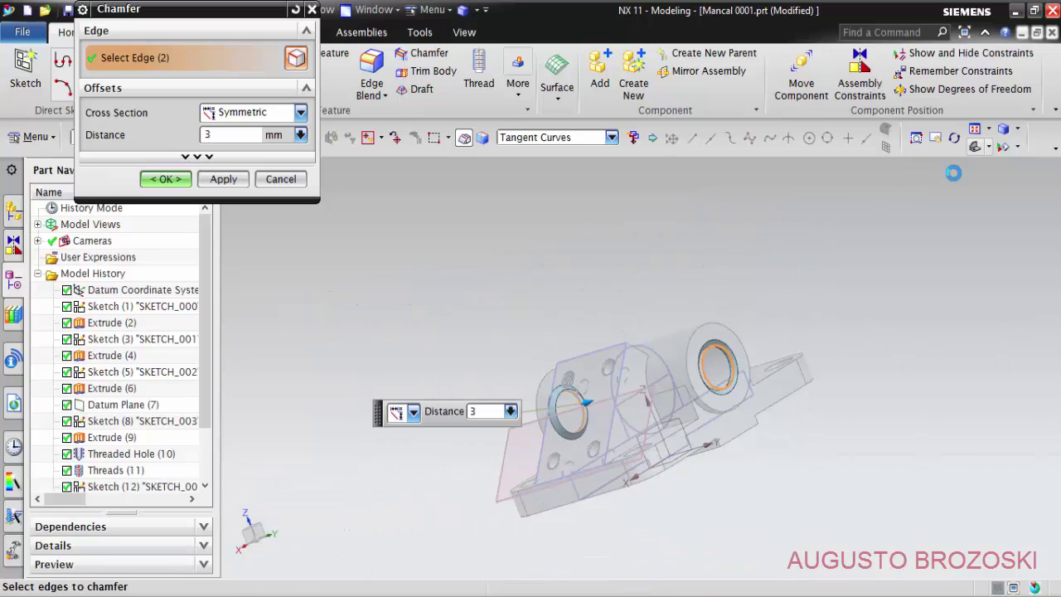
{"action": "middle_click_drag", "start_coordinate": [953, 175], "coordinate": [648, 307]}
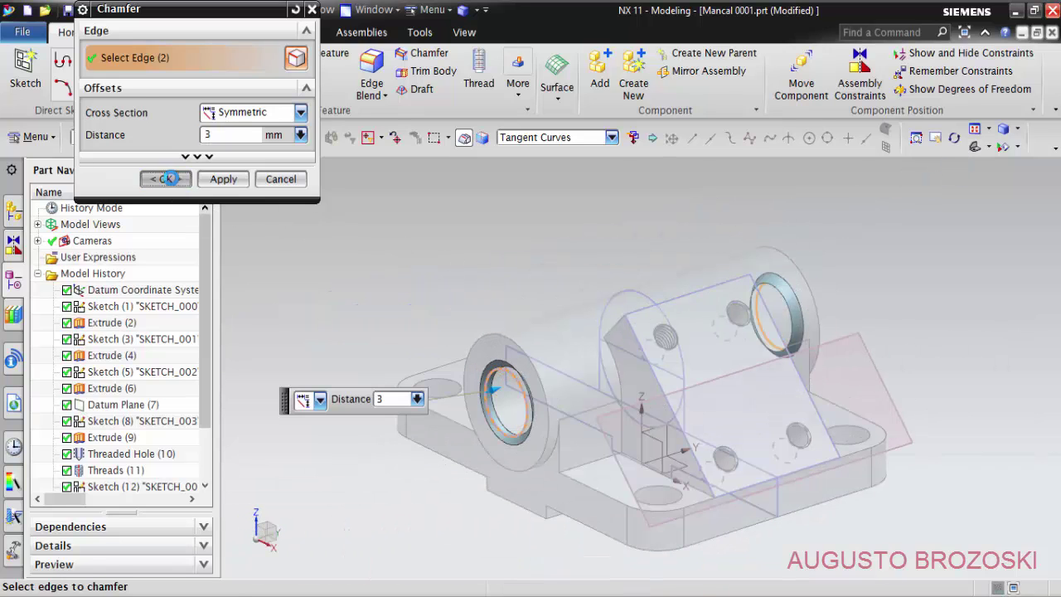
{"action": "left_click", "coordinate": [165, 179]}
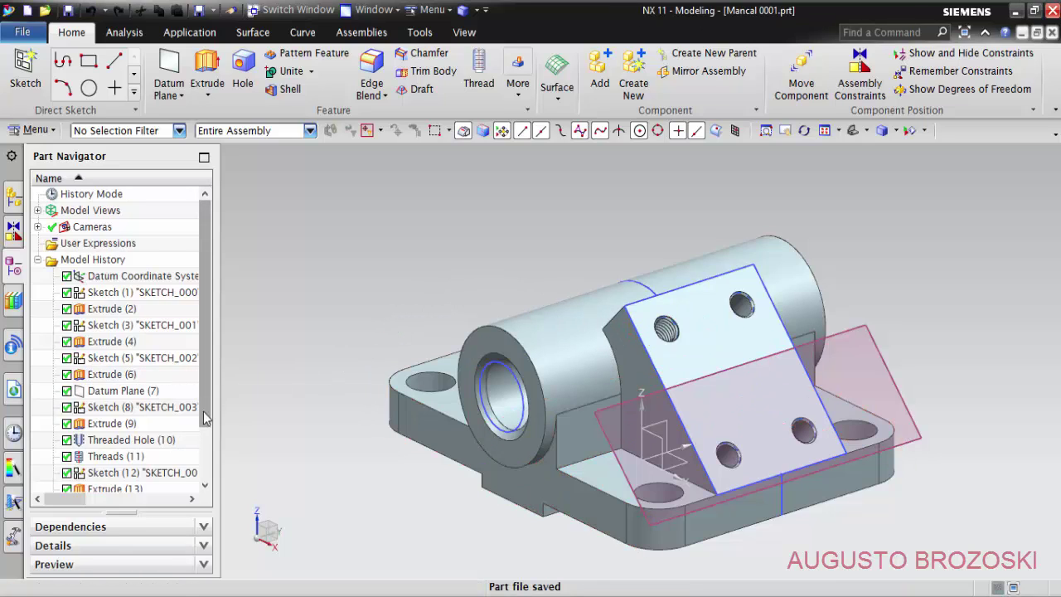
Step: Start a 5 mm edge blend on the inner edge where the block meets the base
{"action": "scroll", "coordinate": [203, 411], "scroll_direction": "down", "scroll_amount": 2}
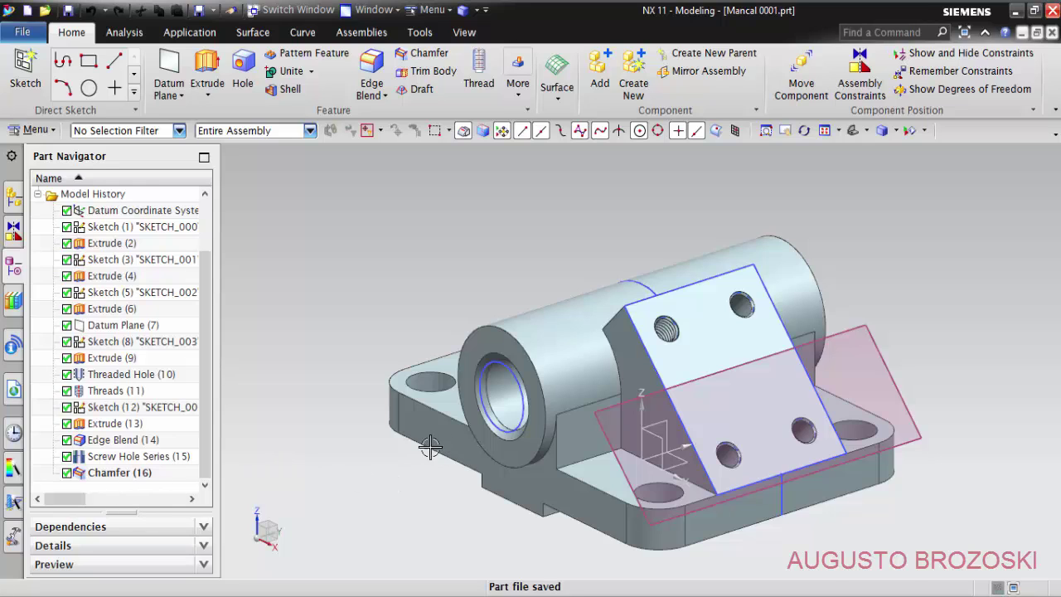
{"action": "left_click", "coordinate": [374, 68]}
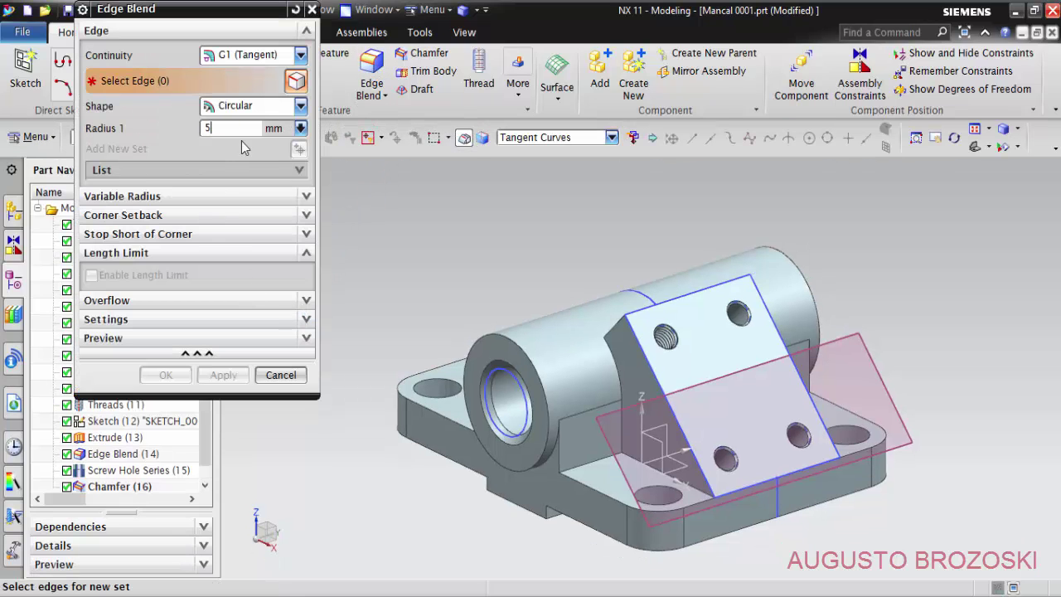
{"action": "key", "text": "Return"}
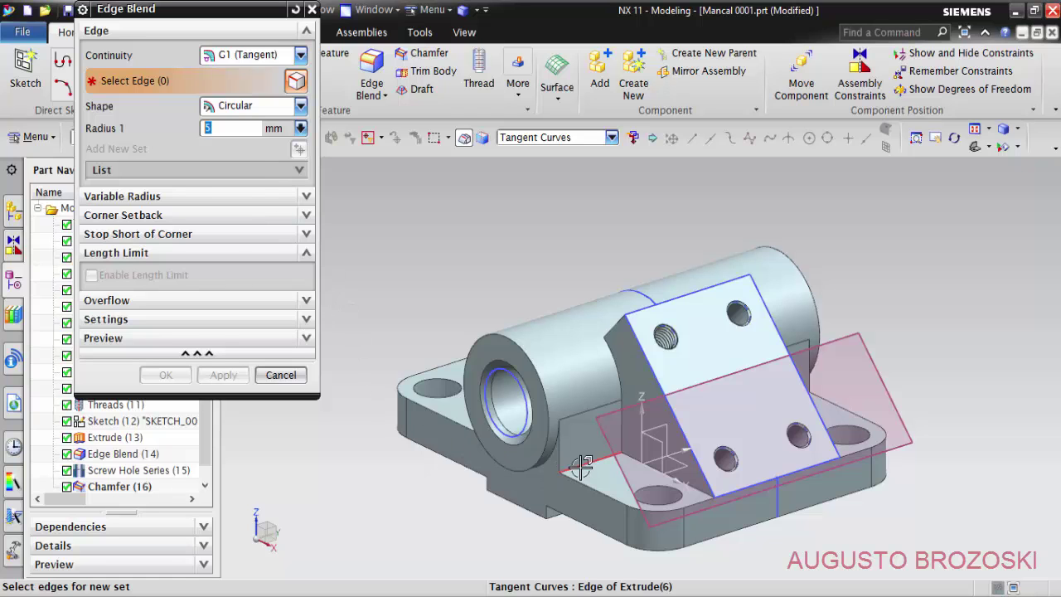
{"action": "scroll", "coordinate": [621, 463], "scroll_direction": "up", "scroll_amount": 5}
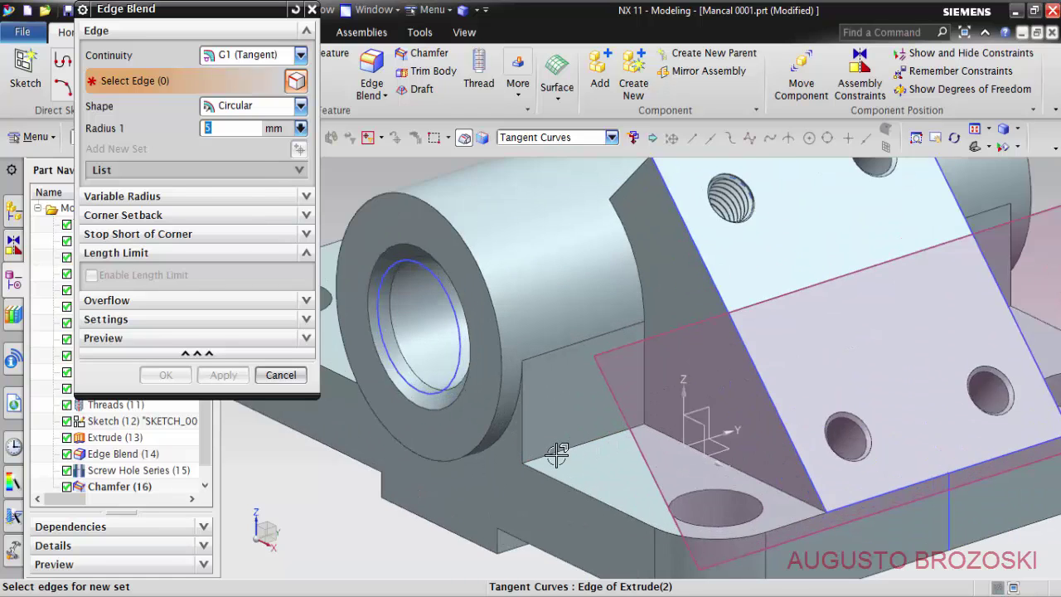
{"action": "left_click", "coordinate": [557, 450]}
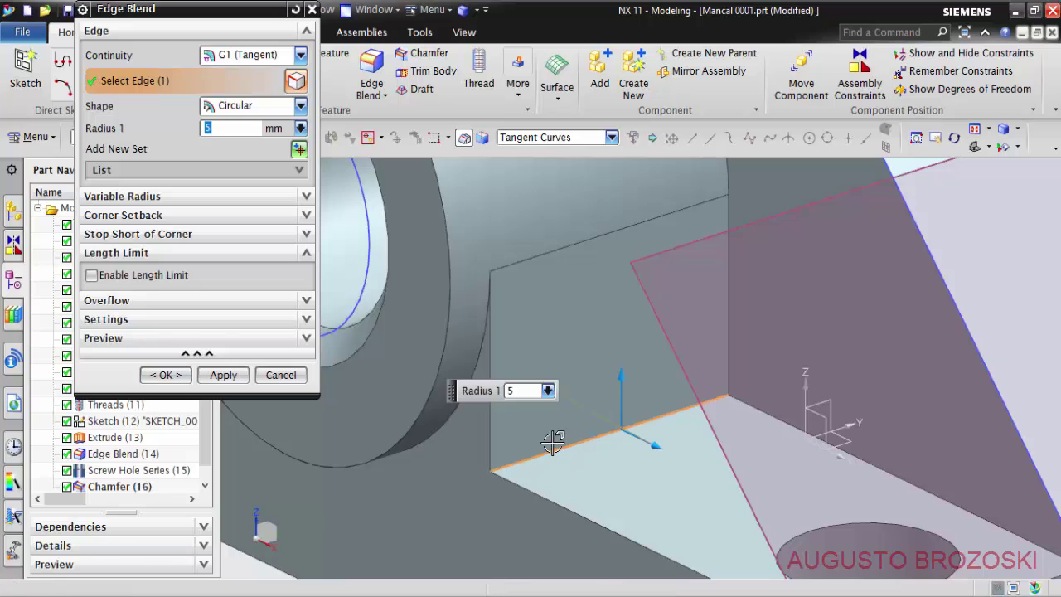
Step: Add two more inner edges to the 5 mm blend and apply it
{"action": "scroll", "coordinate": [556, 448], "scroll_direction": "down", "scroll_amount": 5}
{"action": "middle_click_drag", "start_coordinate": [766, 370], "coordinate": [730, 384]}
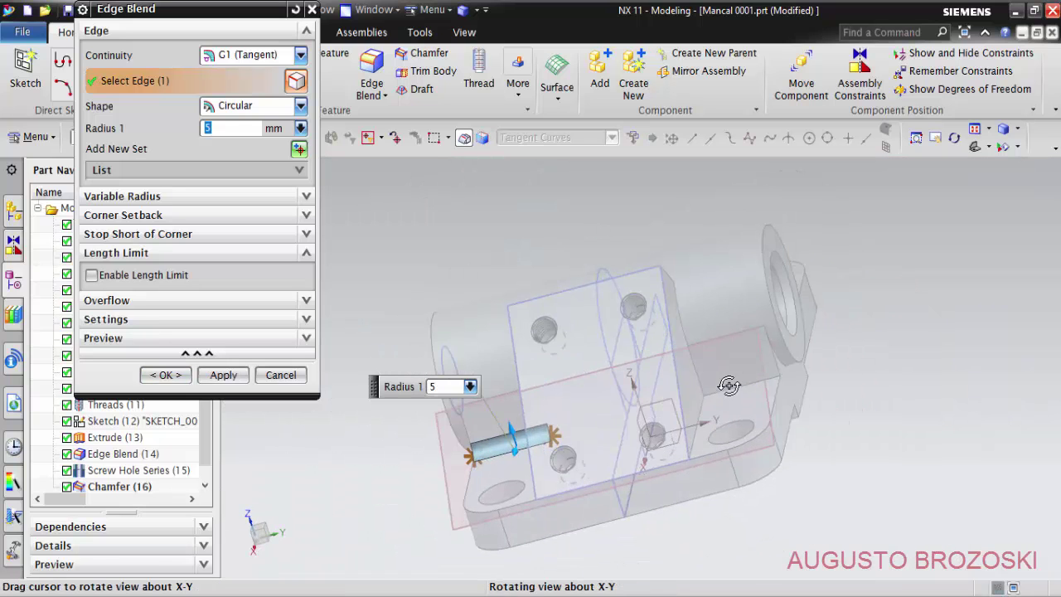
{"action": "scroll", "coordinate": [751, 387], "scroll_direction": "up", "scroll_amount": 5}
{"action": "left_click", "coordinate": [751, 387]}
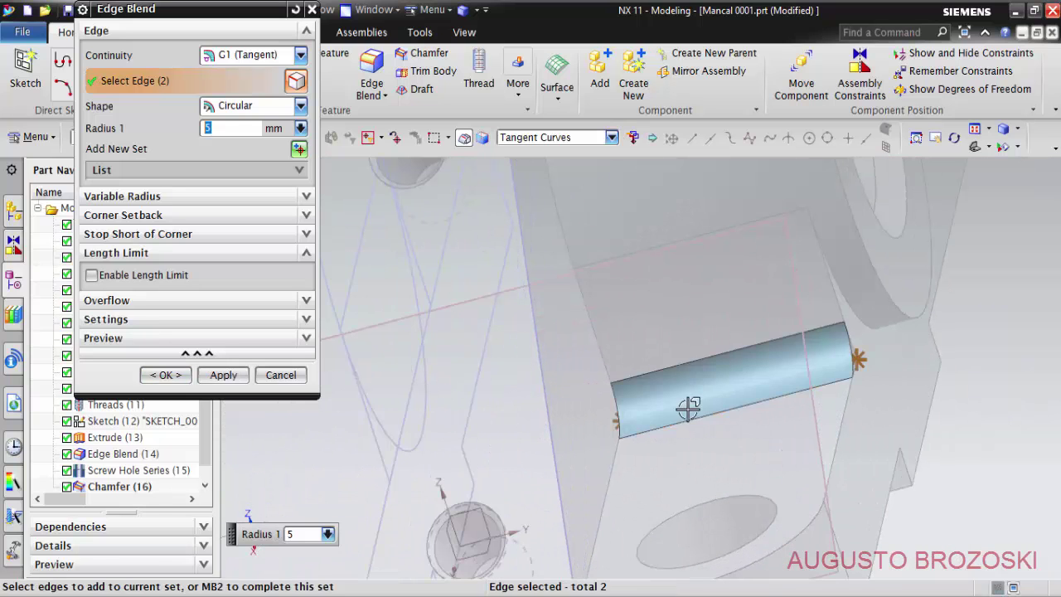
{"action": "scroll", "coordinate": [687, 407], "scroll_direction": "down", "scroll_amount": 6}
{"action": "middle_click_drag", "start_coordinate": [685, 406], "coordinate": [678, 425]}
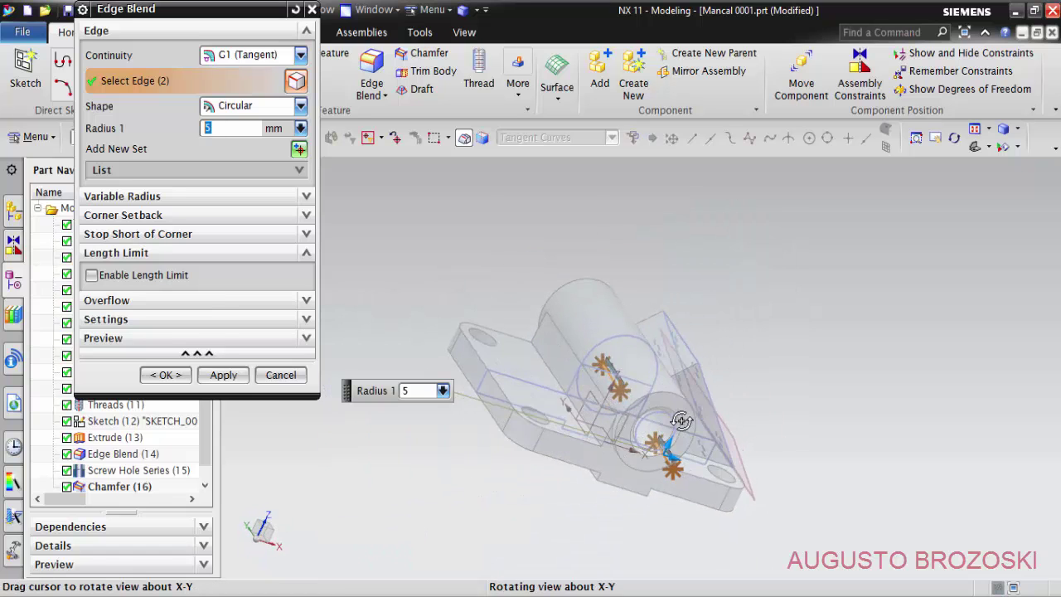
{"action": "scroll", "coordinate": [550, 353], "scroll_direction": "up", "scroll_amount": 6}
{"action": "left_click", "coordinate": [492, 348]}
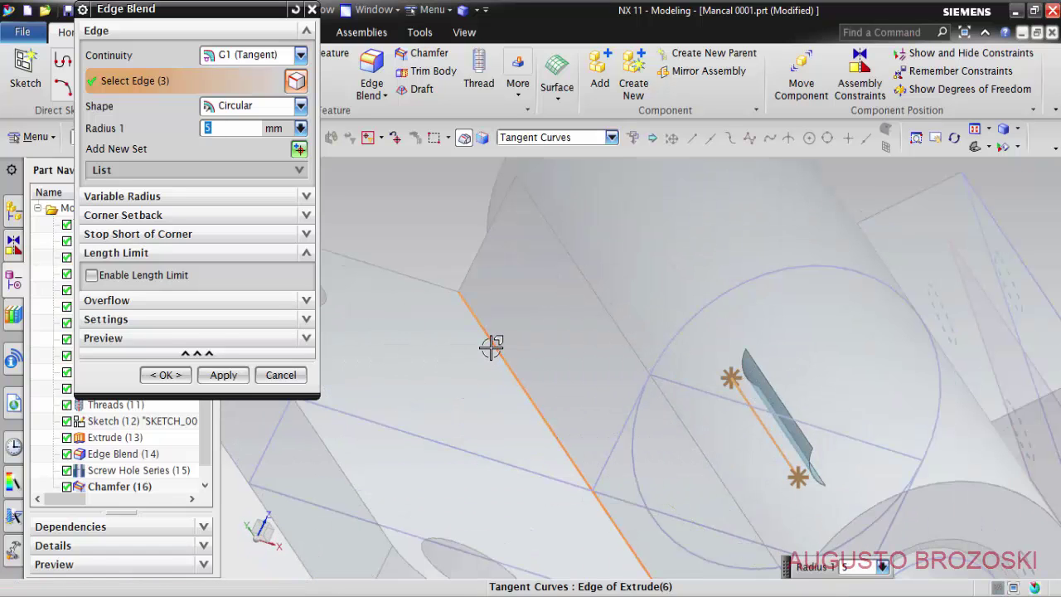
{"action": "scroll", "coordinate": [518, 359], "scroll_direction": "down", "scroll_amount": 6}
{"action": "middle_click_drag", "start_coordinate": [522, 373], "coordinate": [346, 367]}
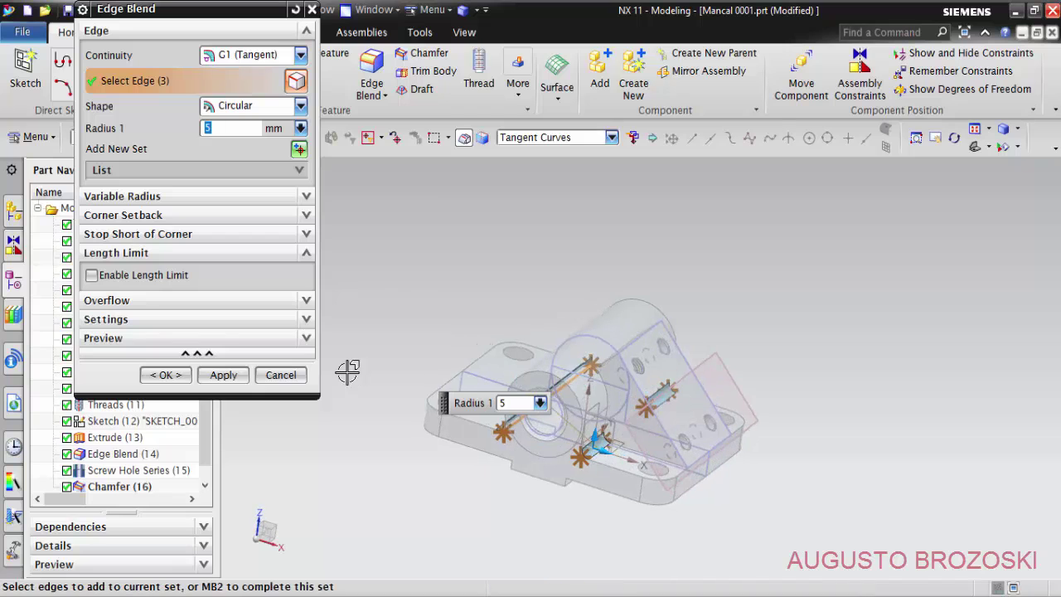
{"action": "left_click", "coordinate": [166, 375]}
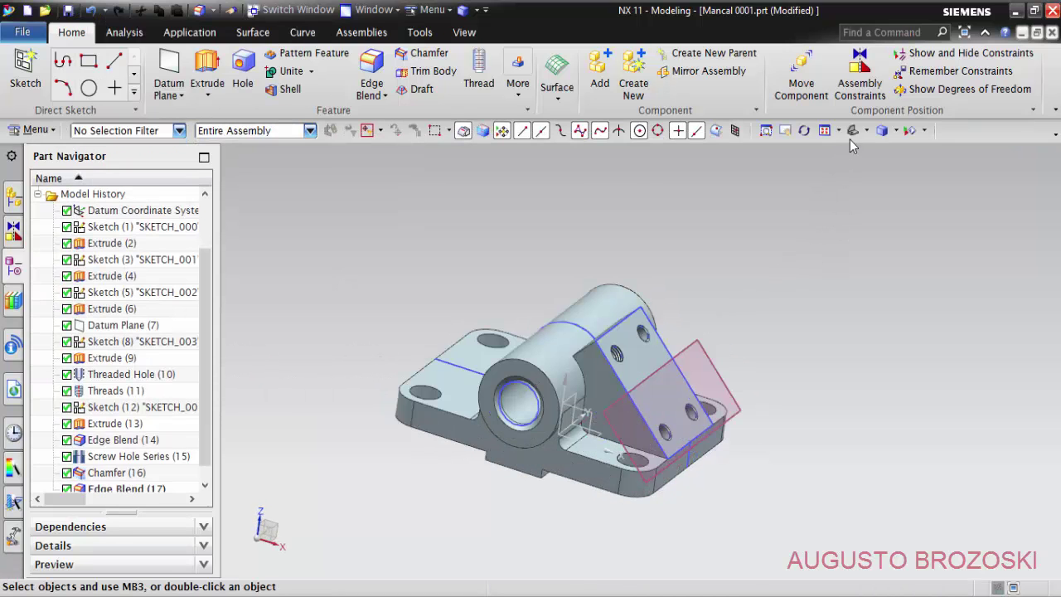
Step: Start a 6 mm edge blend with the Extrude(9) edge and the tangent chain along the base
{"action": "key", "text": "Home"}
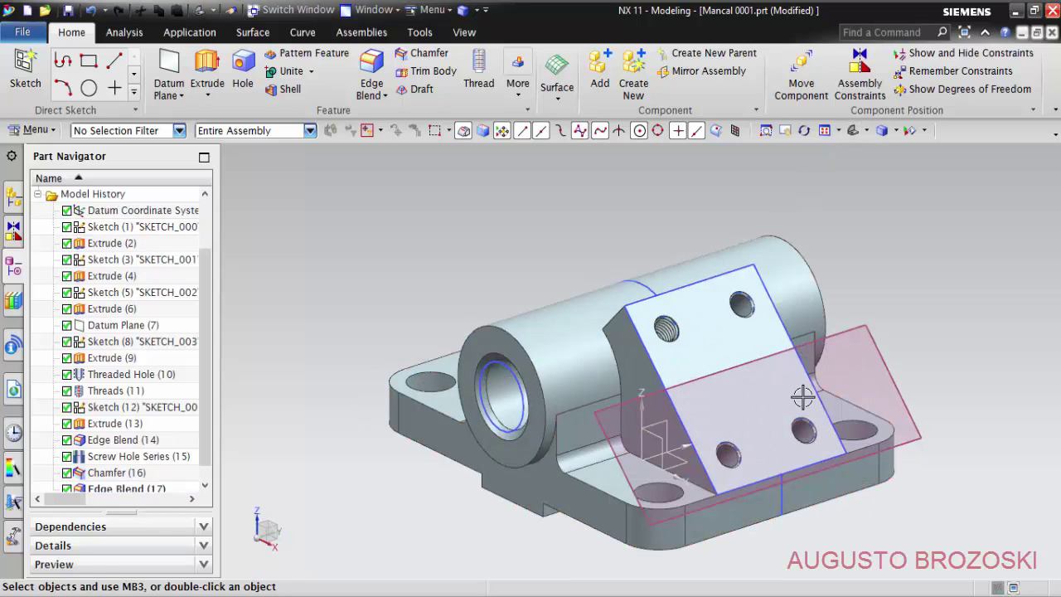
{"action": "left_click", "coordinate": [372, 70]}
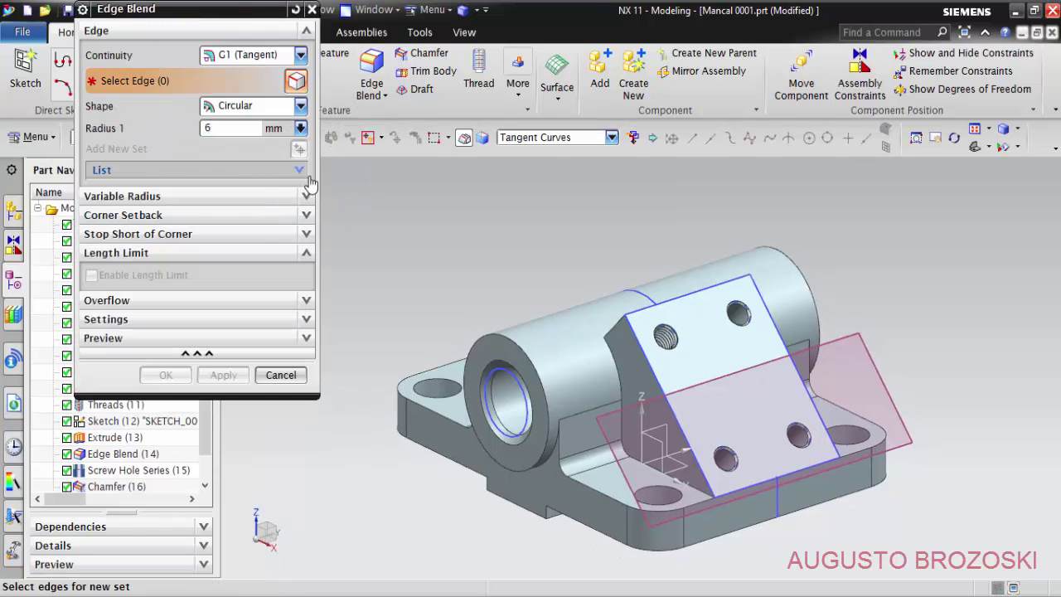
{"action": "scroll", "coordinate": [623, 455], "scroll_direction": "up", "scroll_amount": 3}
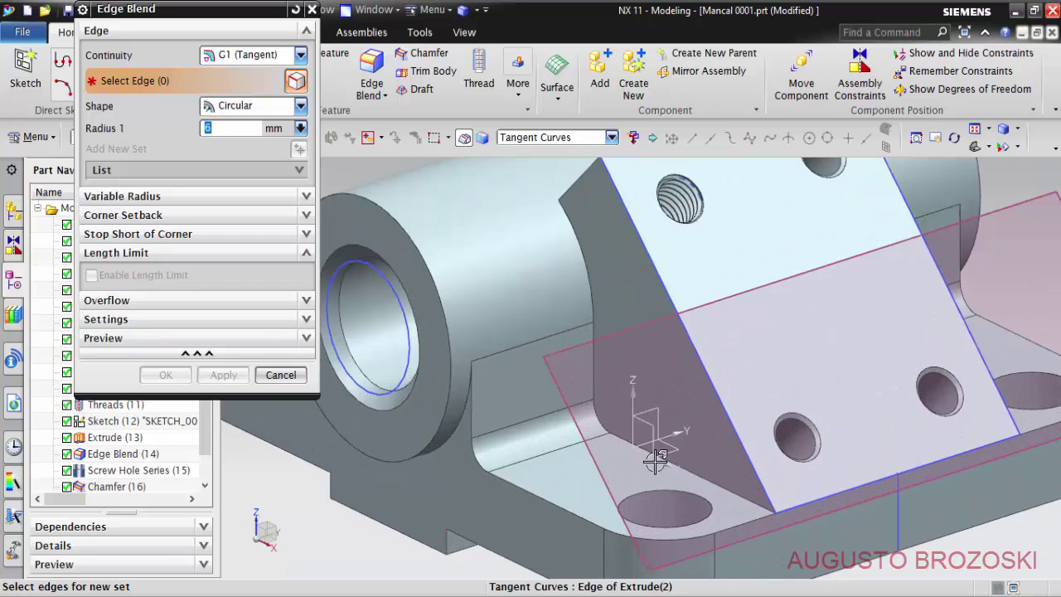
{"action": "left_click", "coordinate": [655, 455]}
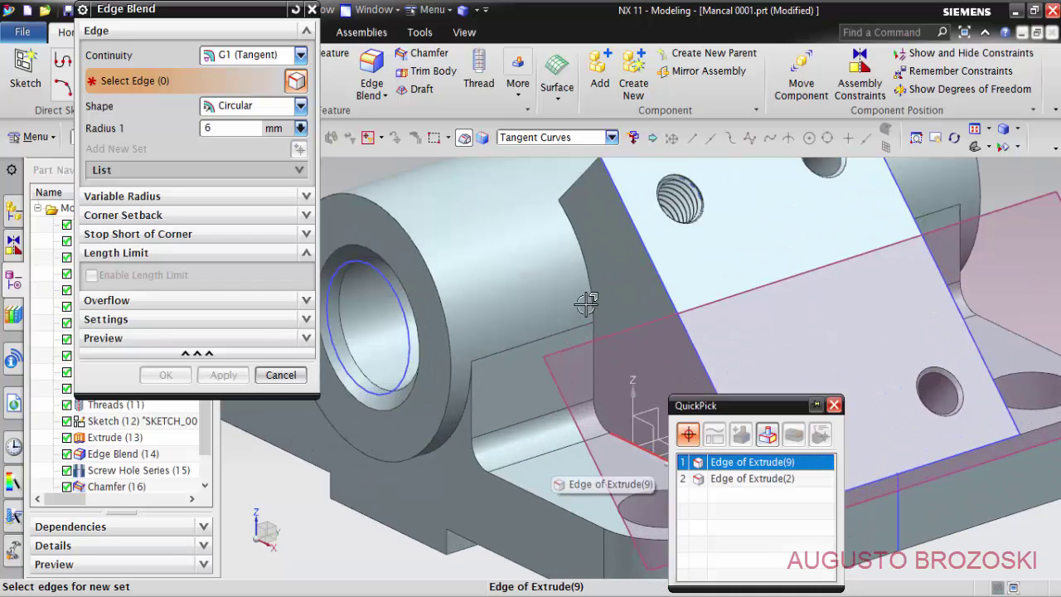
{"action": "left_click", "coordinate": [720, 463]}
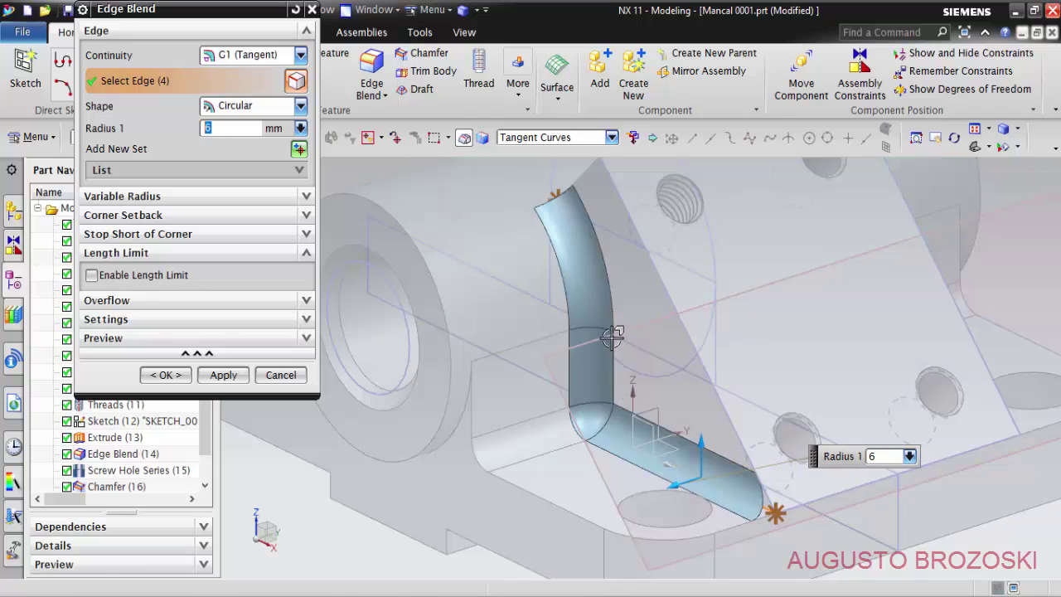
{"action": "scroll", "coordinate": [652, 417], "scroll_direction": "down", "scroll_amount": 5}
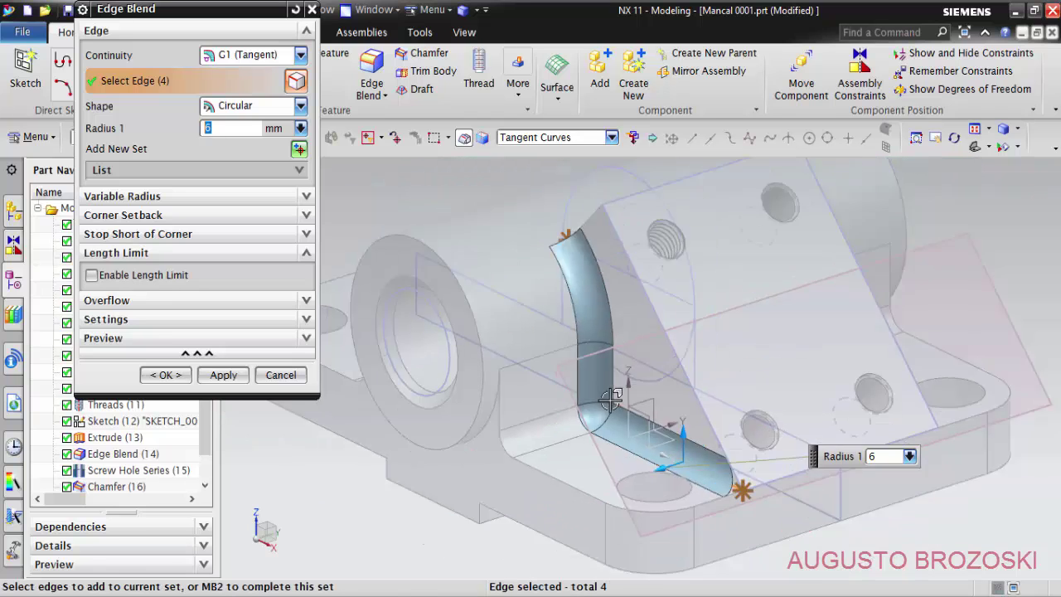
{"action": "middle_click_drag", "start_coordinate": [663, 382], "coordinate": [614, 392]}
{"action": "scroll", "coordinate": [613, 392], "scroll_direction": "up", "scroll_amount": 6}
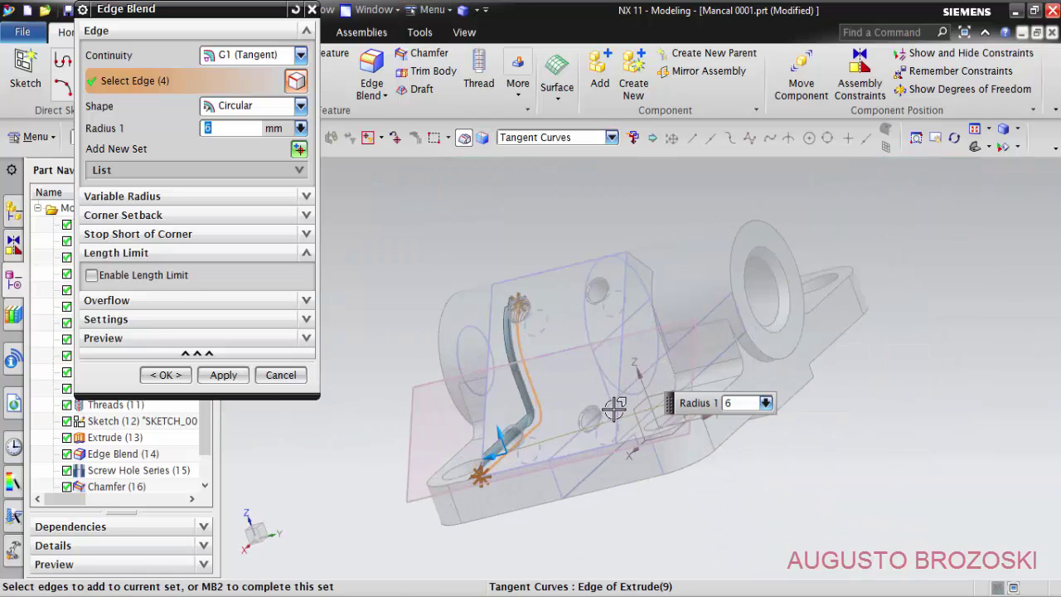
{"action": "left_click", "coordinate": [661, 470]}
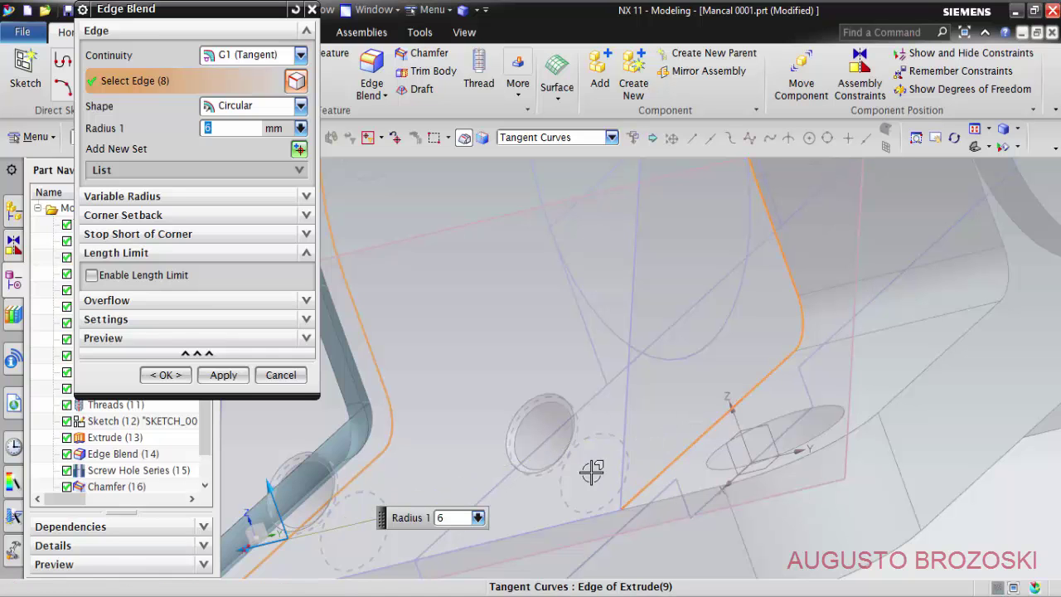
Step: Add the inclined block's long, top and bottom bend edges, then apply the 6 mm blend
{"action": "scroll", "coordinate": [592, 471], "scroll_direction": "down", "scroll_amount": 5}
{"action": "middle_click_drag", "start_coordinate": [527, 371], "coordinate": [655, 388]}
{"action": "scroll", "coordinate": [671, 390], "scroll_direction": "up", "scroll_amount": 6}
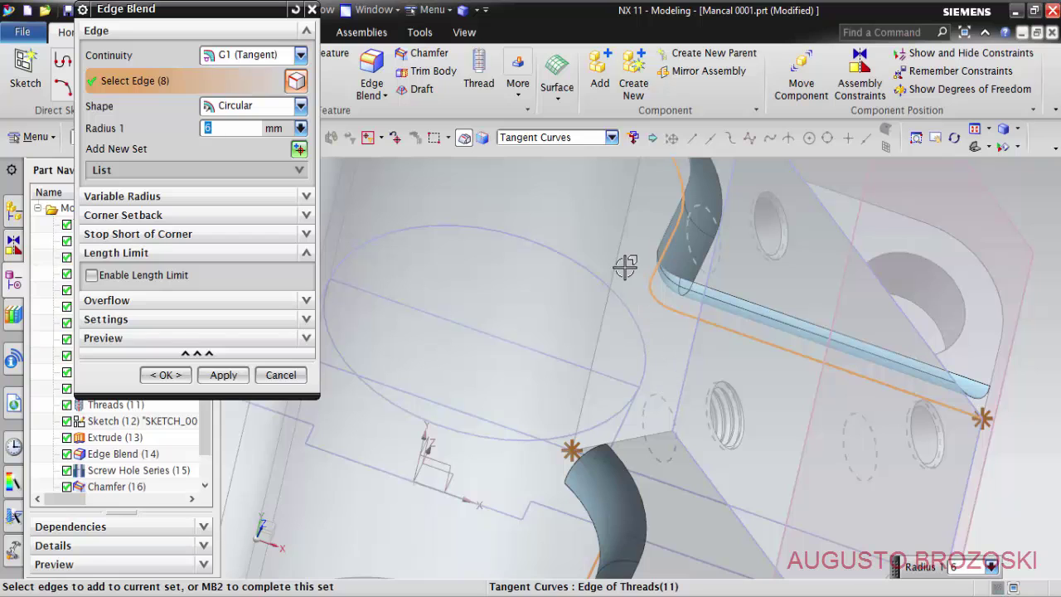
{"action": "left_click", "coordinate": [565, 371]}
{"action": "scroll", "coordinate": [614, 290], "scroll_direction": "down", "scroll_amount": 3}
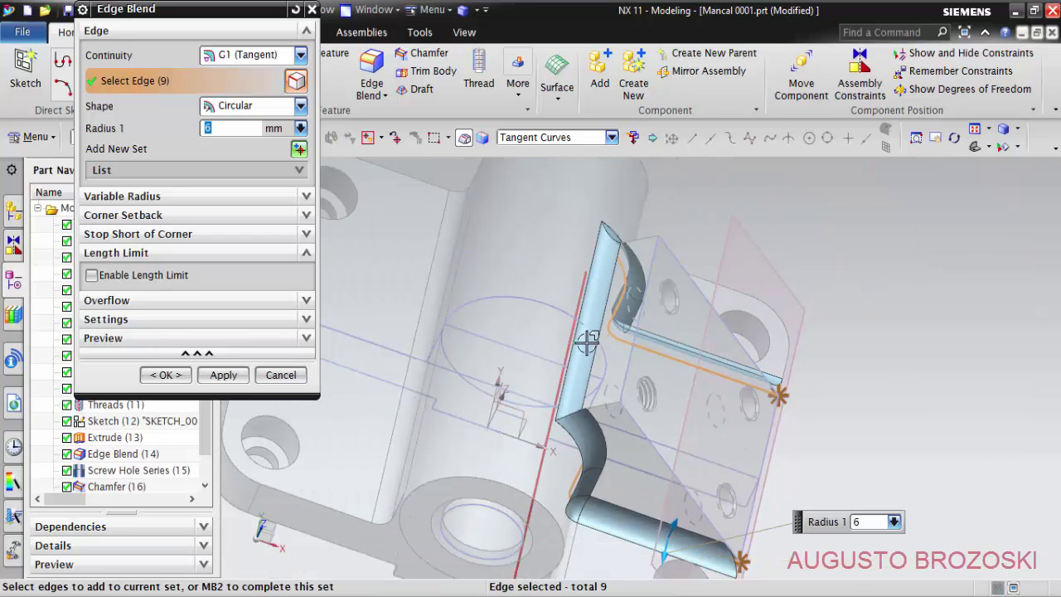
{"action": "scroll", "coordinate": [650, 224], "scroll_direction": "up", "scroll_amount": 1}
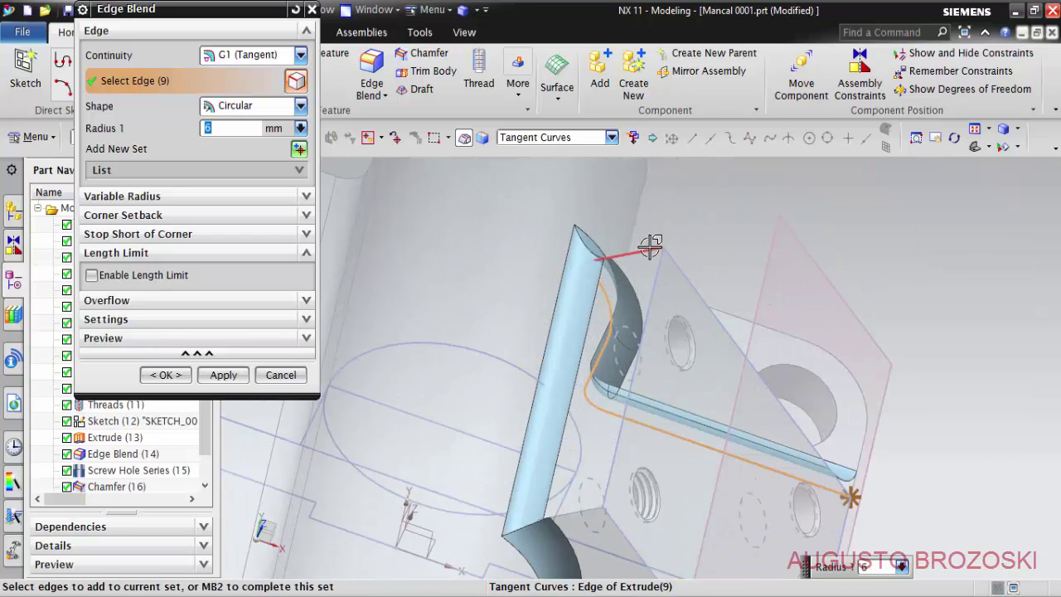
{"action": "left_click", "coordinate": [650, 241]}
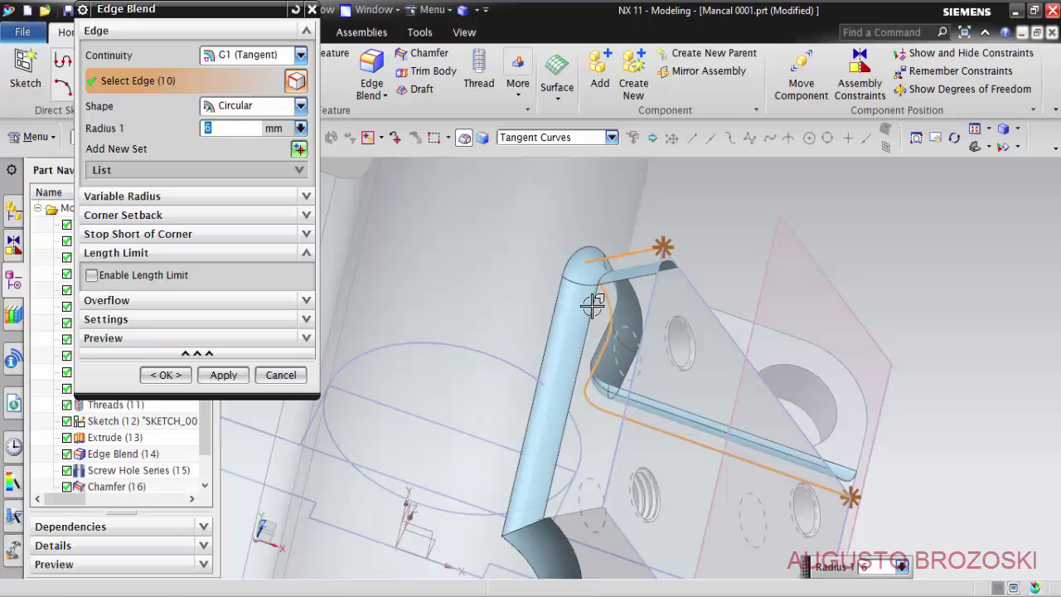
{"action": "left_click", "coordinate": [582, 504]}
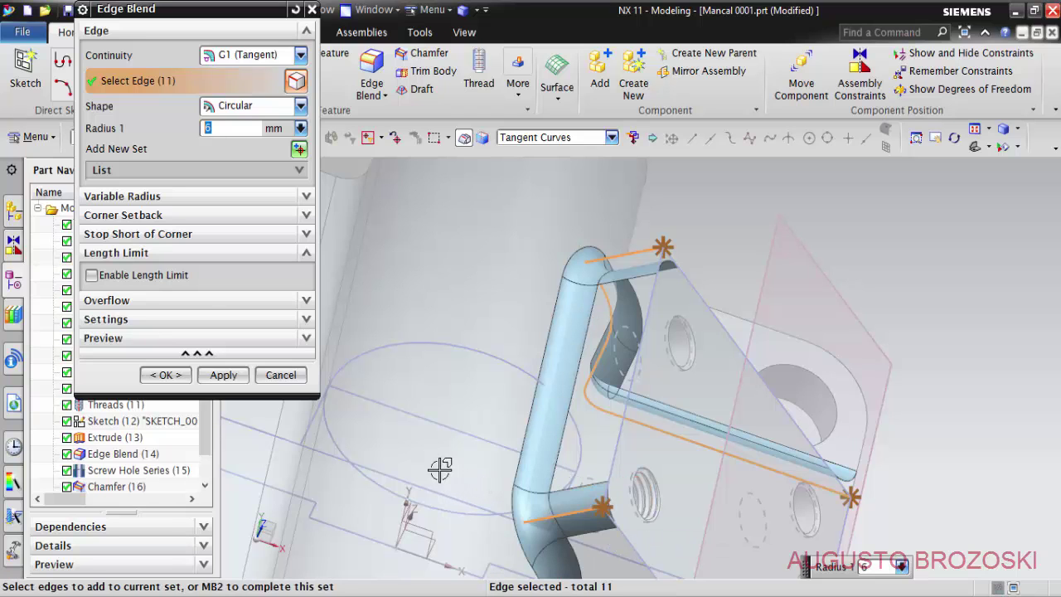
{"action": "left_click", "coordinate": [165, 375]}
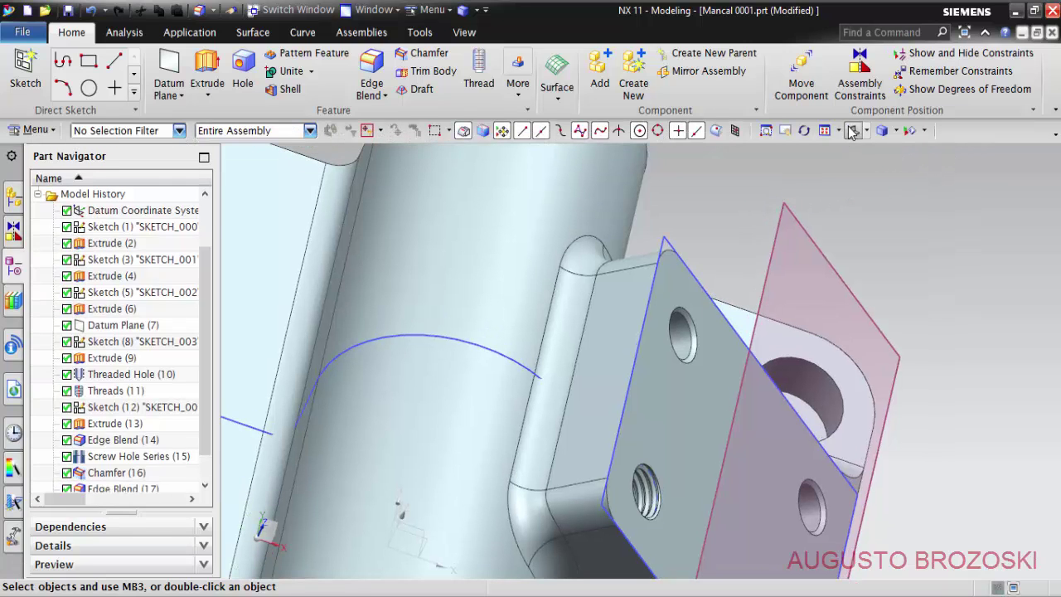
Step: Add a detailed 10 mm, 1.5 mm pitch thread to the upper-right bracket hole
{"action": "left_click", "coordinate": [852, 131]}
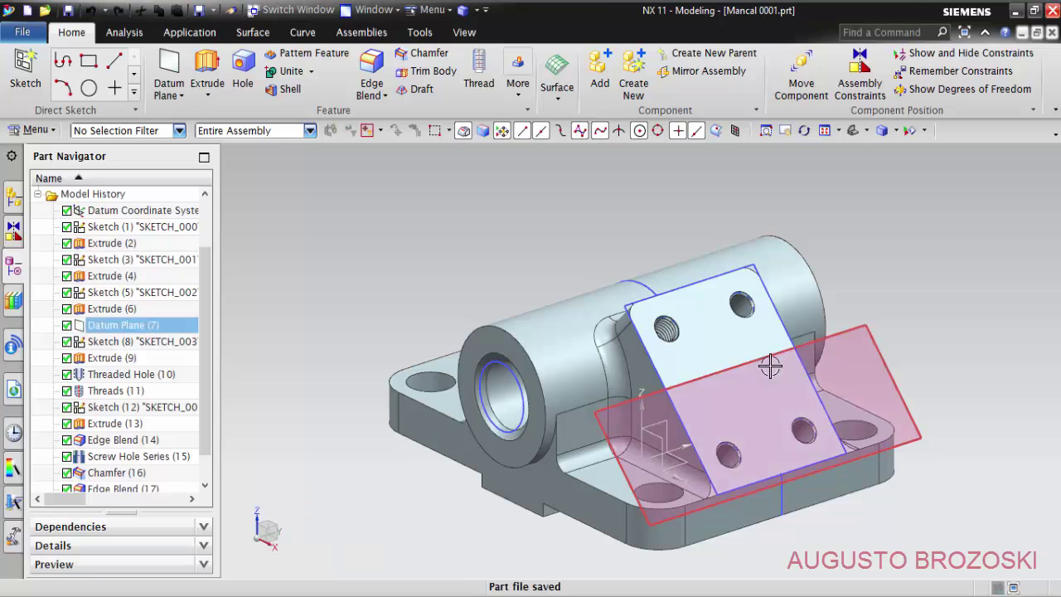
{"action": "scroll", "coordinate": [770, 367], "scroll_direction": "up", "scroll_amount": 5}
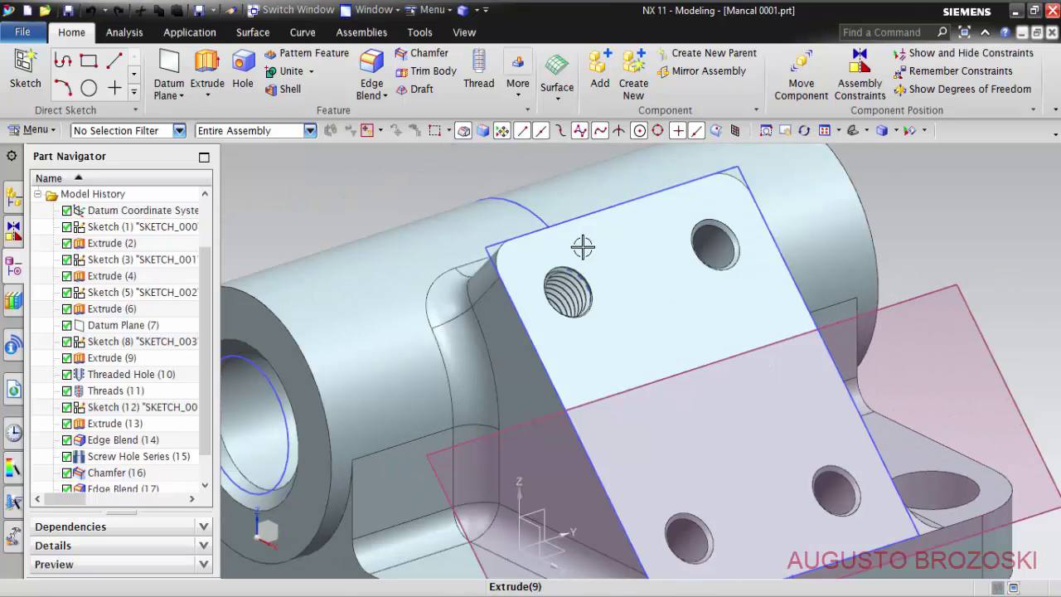
{"action": "left_click", "coordinate": [479, 71]}
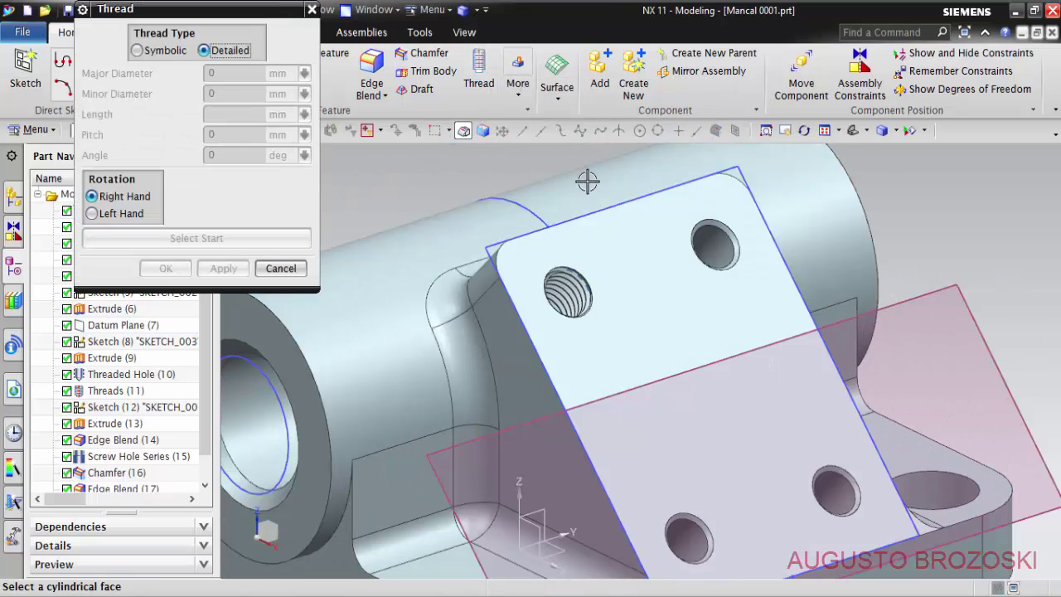
{"action": "left_click", "coordinate": [719, 240]}
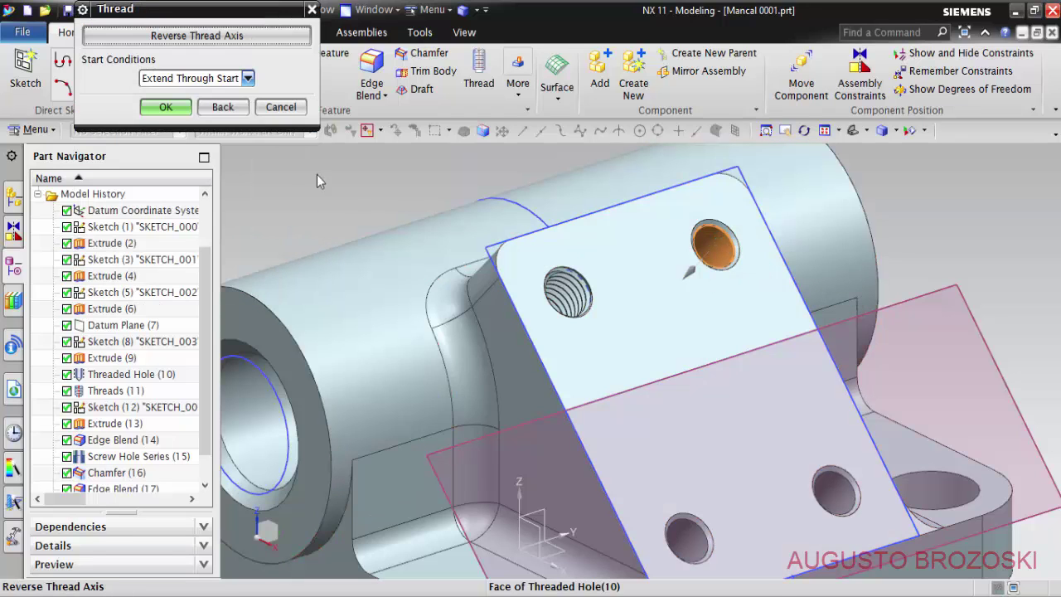
{"action": "left_click", "coordinate": [165, 107]}
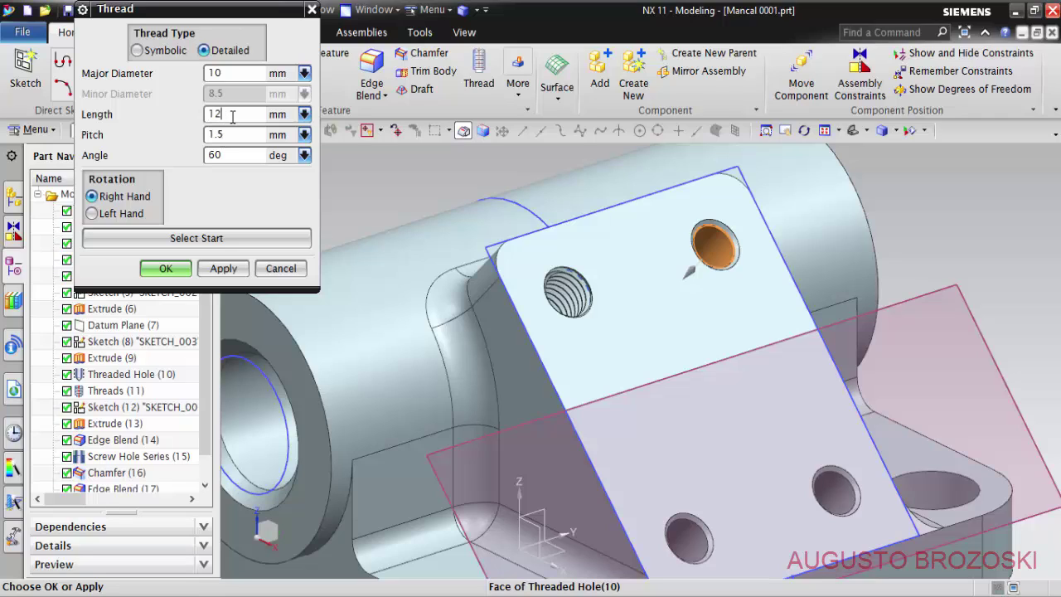
{"action": "left_click", "coordinate": [222, 269]}
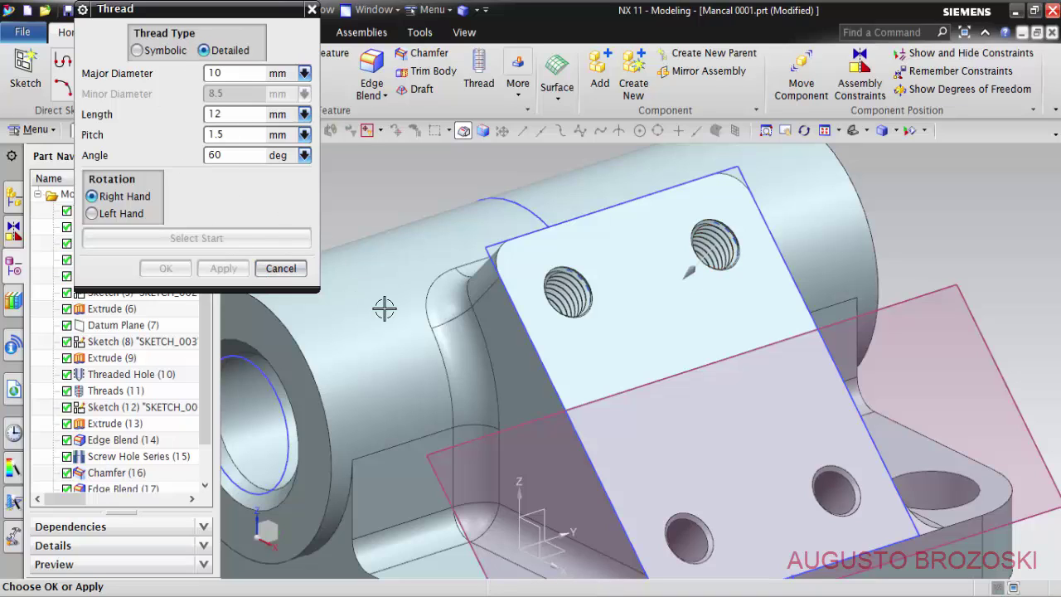
Step: Thread the lower-right hole from its flat face with a 12 mm length
{"action": "left_click", "coordinate": [842, 496]}
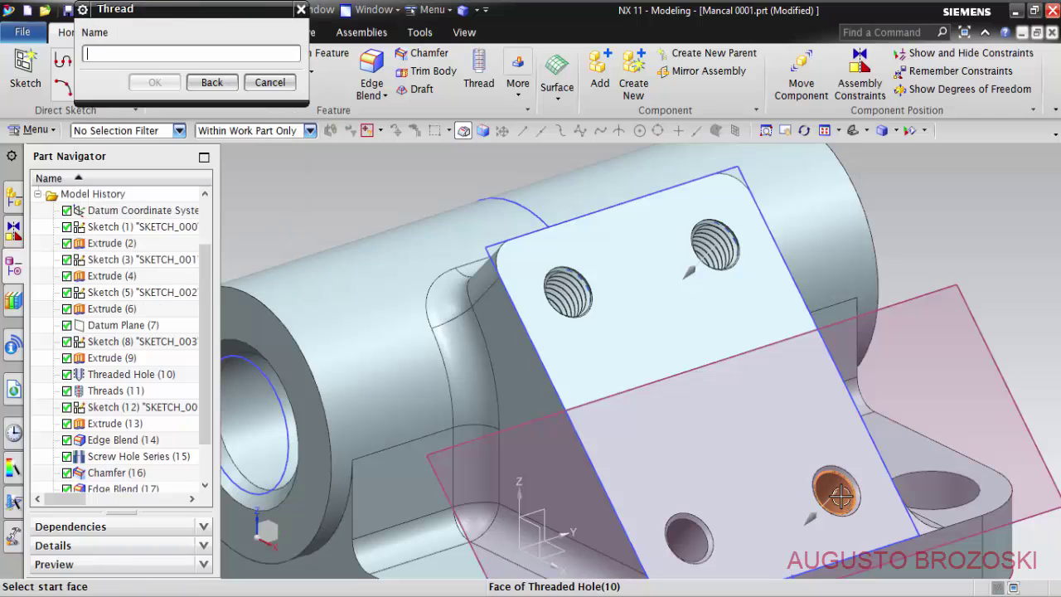
{"action": "left_click", "coordinate": [798, 448]}
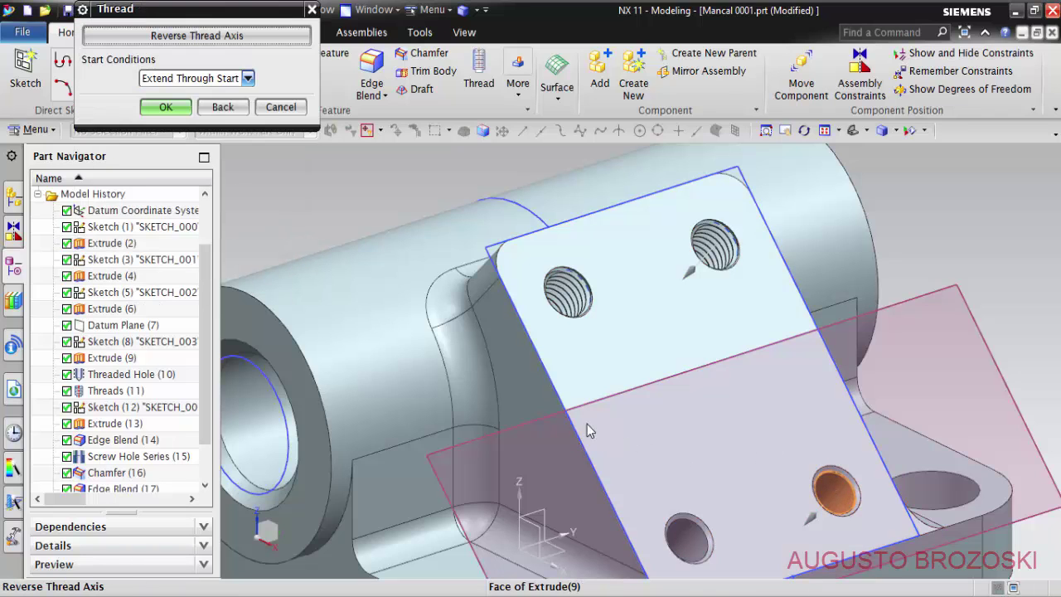
{"action": "left_click", "coordinate": [166, 106]}
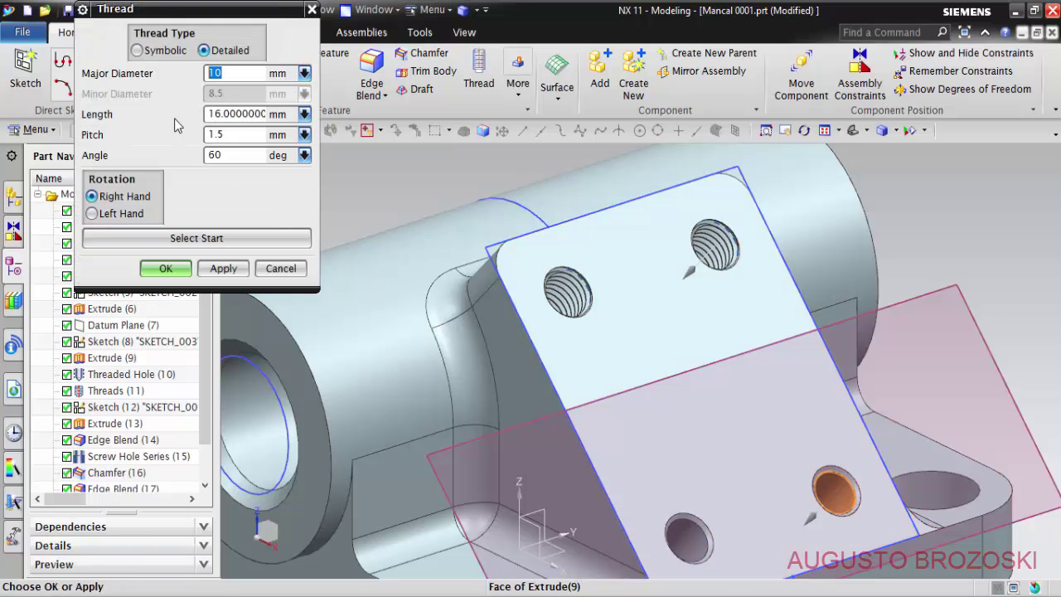
{"action": "left_click", "coordinate": [209, 114]}
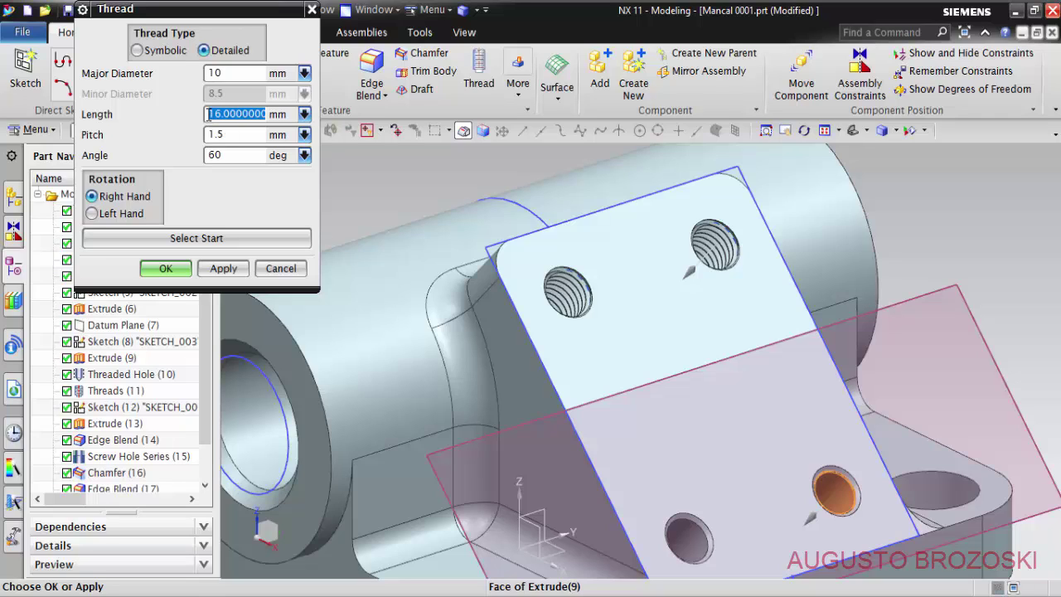
{"action": "type", "text": "12"}
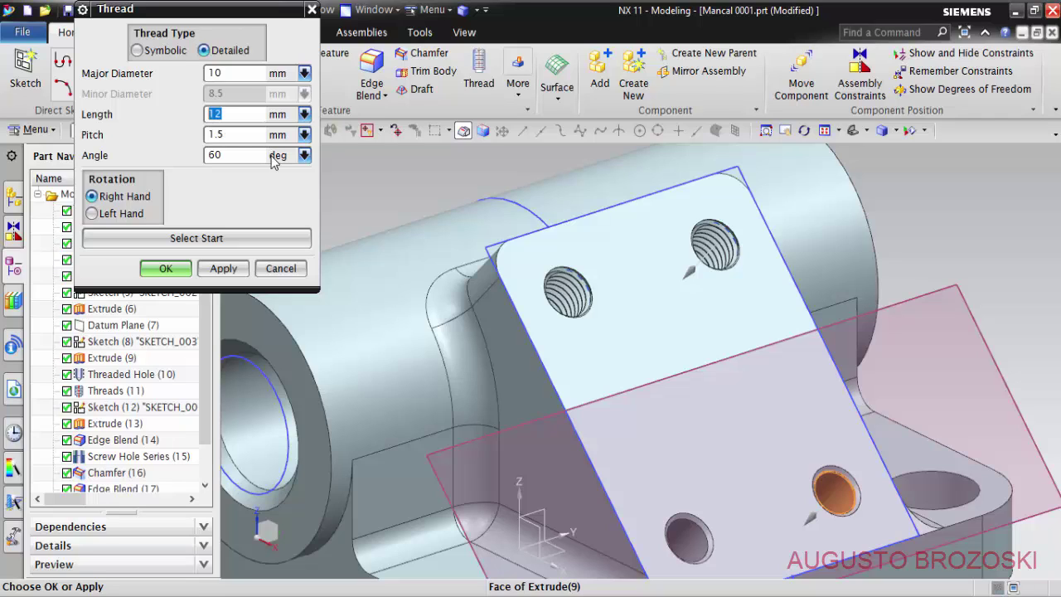
{"action": "left_click", "coordinate": [217, 268]}
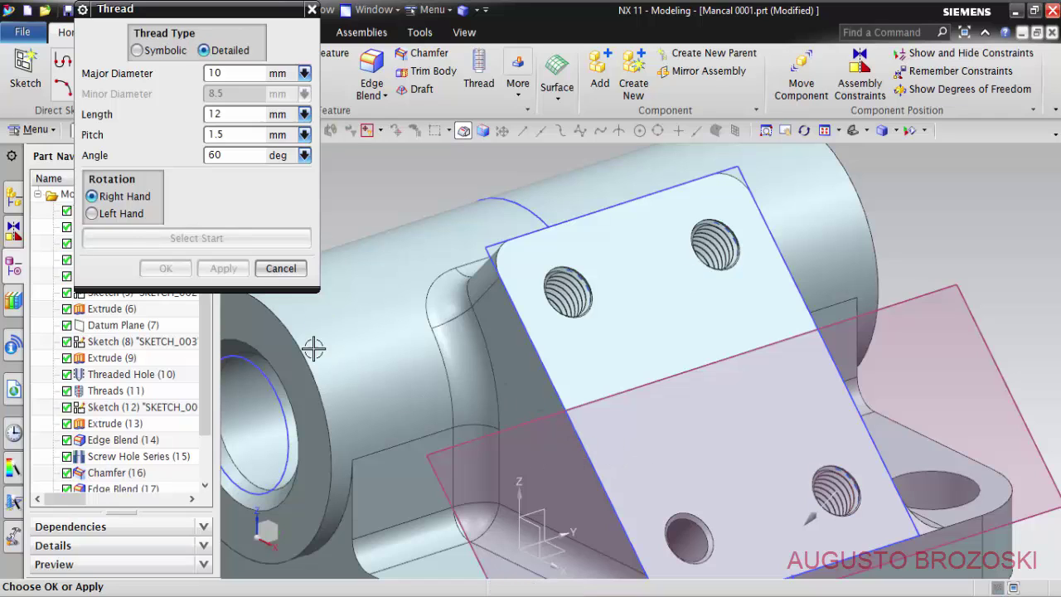
Step: Thread the lower-left hole from its flat face with a 12 mm length
{"action": "left_click", "coordinate": [678, 524]}
{"action": "left_click", "coordinate": [706, 501]}
{"action": "left_click", "coordinate": [706, 501]}
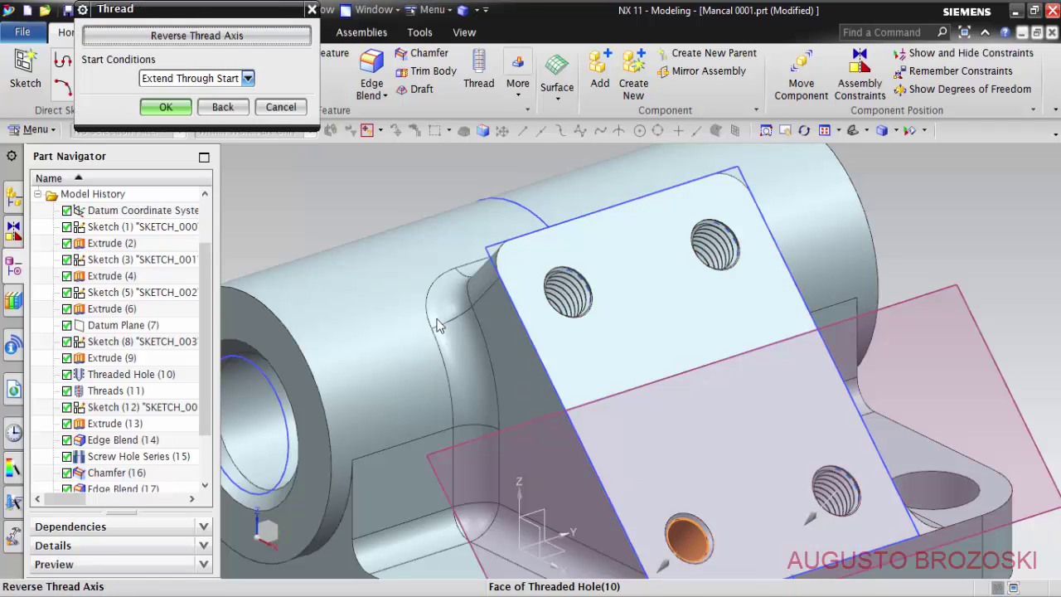
{"action": "left_click", "coordinate": [167, 107]}
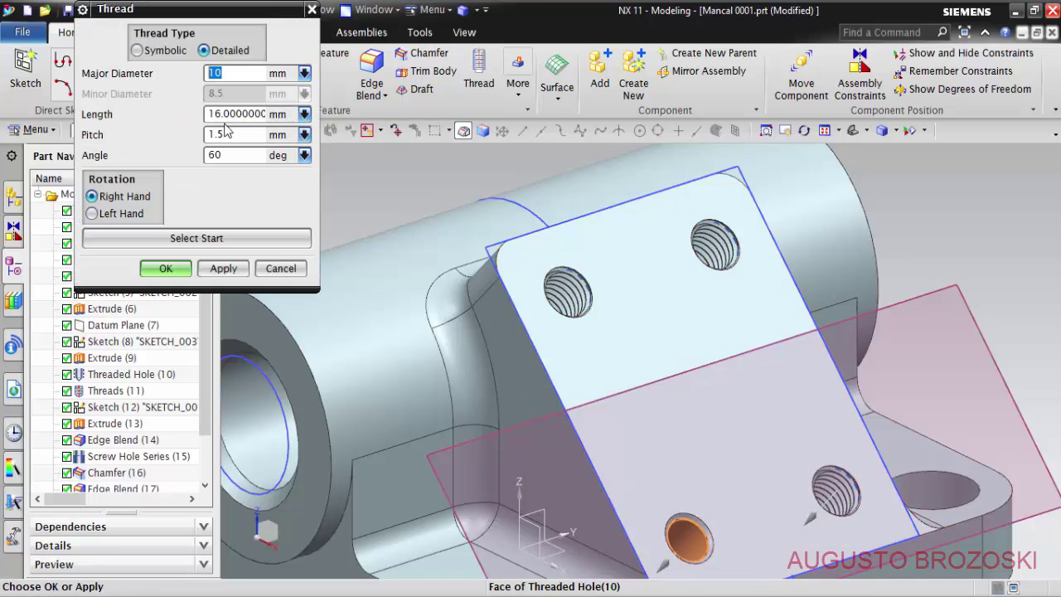
{"action": "left_click", "coordinate": [218, 117]}
{"action": "type", "text": "12"}
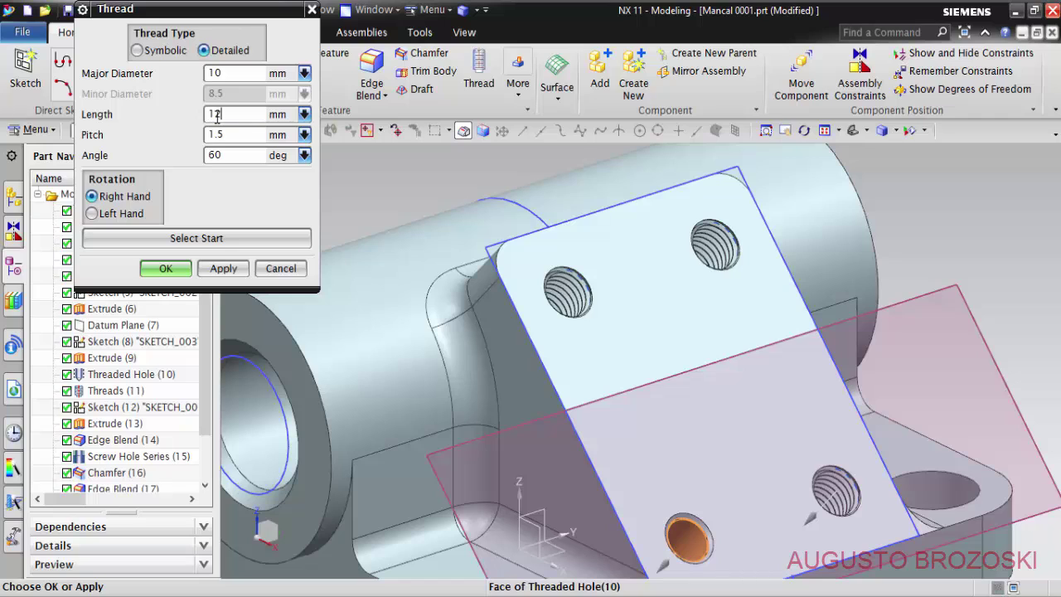
{"action": "left_click", "coordinate": [166, 268]}
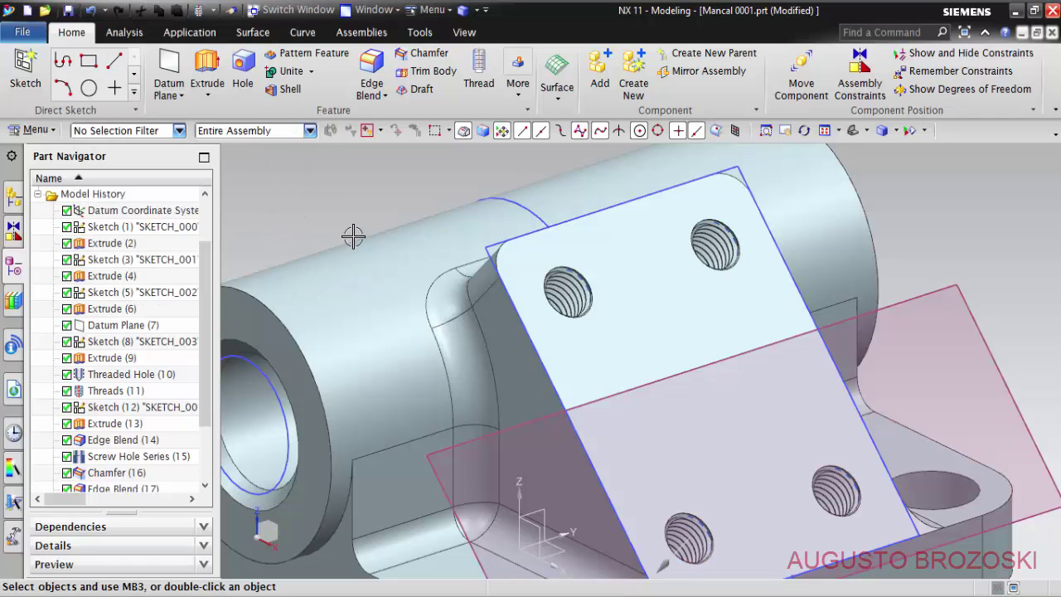
Step: Hide all sketches in the part using Show and Hide
{"action": "scroll", "coordinate": [730, 465], "scroll_direction": "down", "scroll_amount": 5}
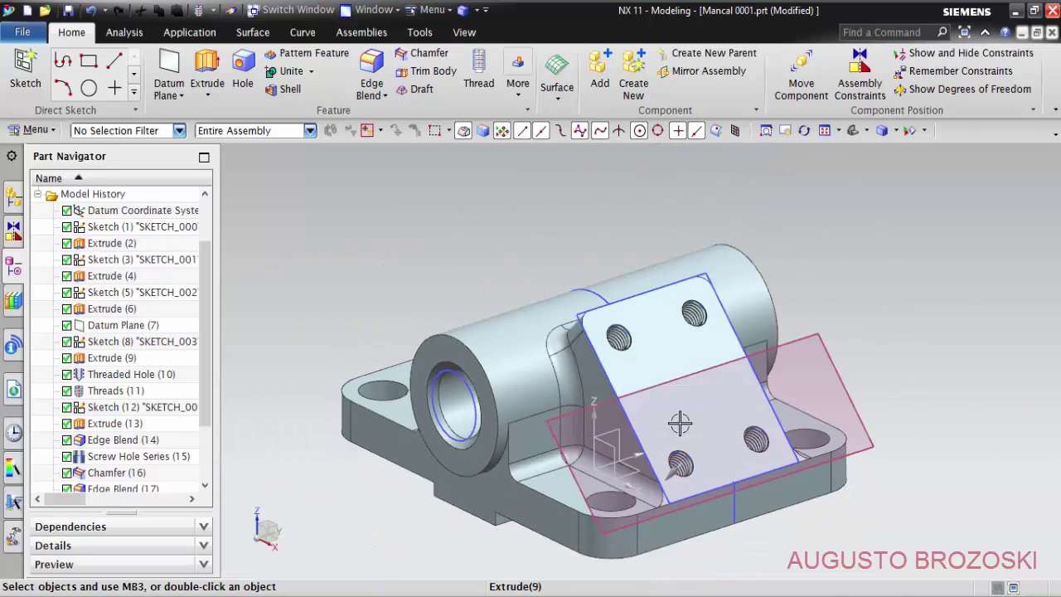
{"action": "middle_click_drag", "start_coordinate": [679, 423], "coordinate": [687, 426]}
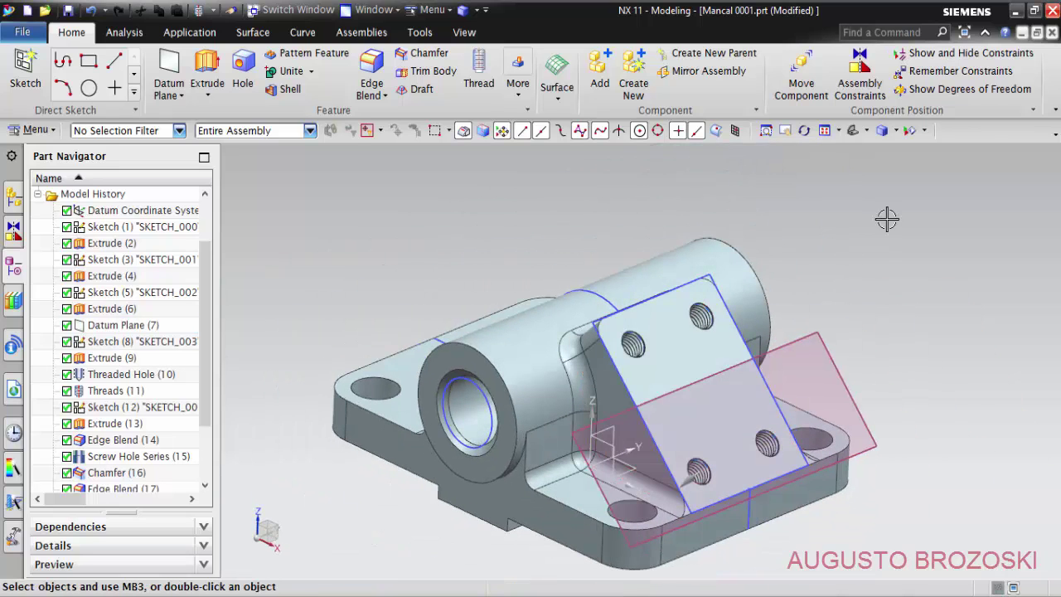
{"action": "left_click", "coordinate": [910, 130]}
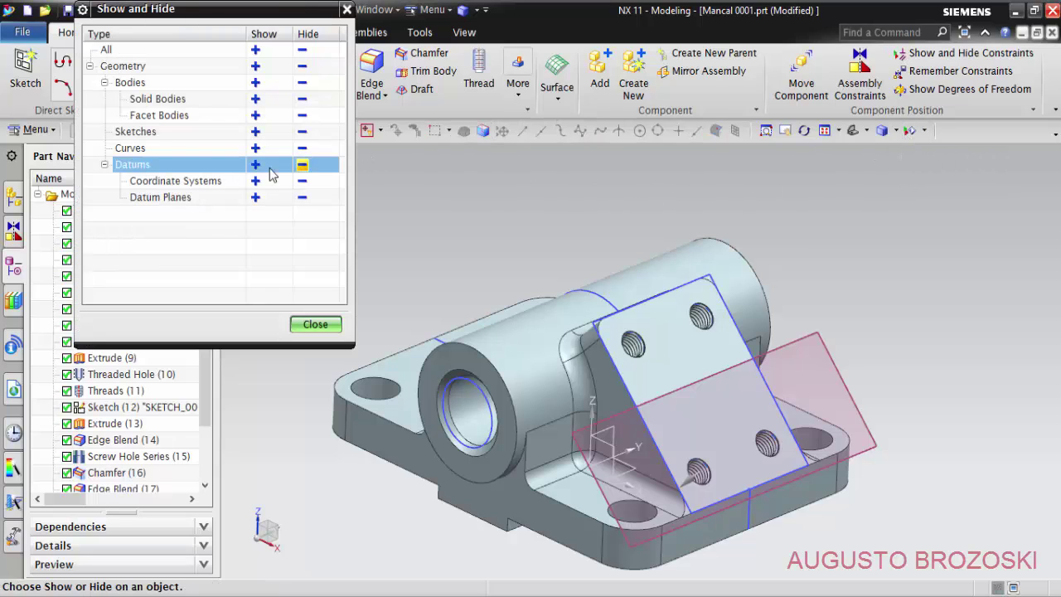
{"action": "left_click", "coordinate": [301, 133]}
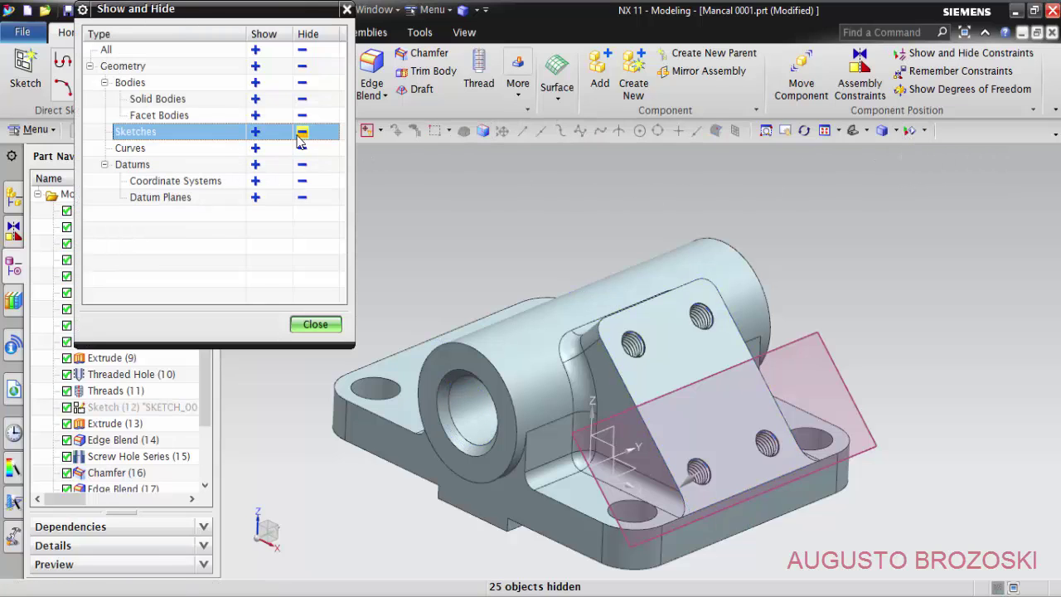
{"action": "left_click", "coordinate": [315, 324]}
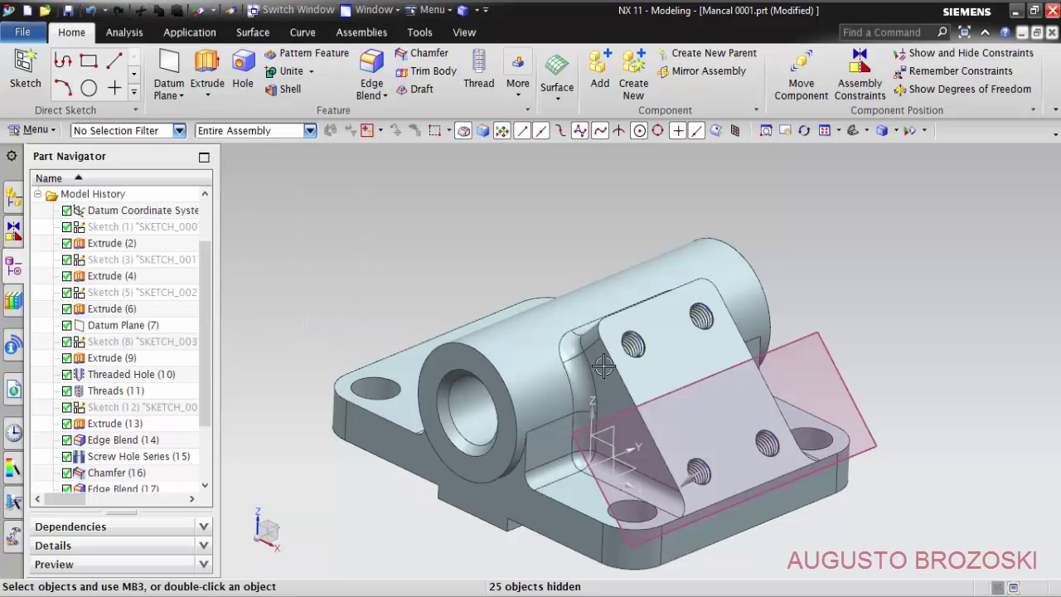
Step: Hide the datum planes and fit the whole bearing block in view
{"action": "left_click", "coordinate": [909, 131]}
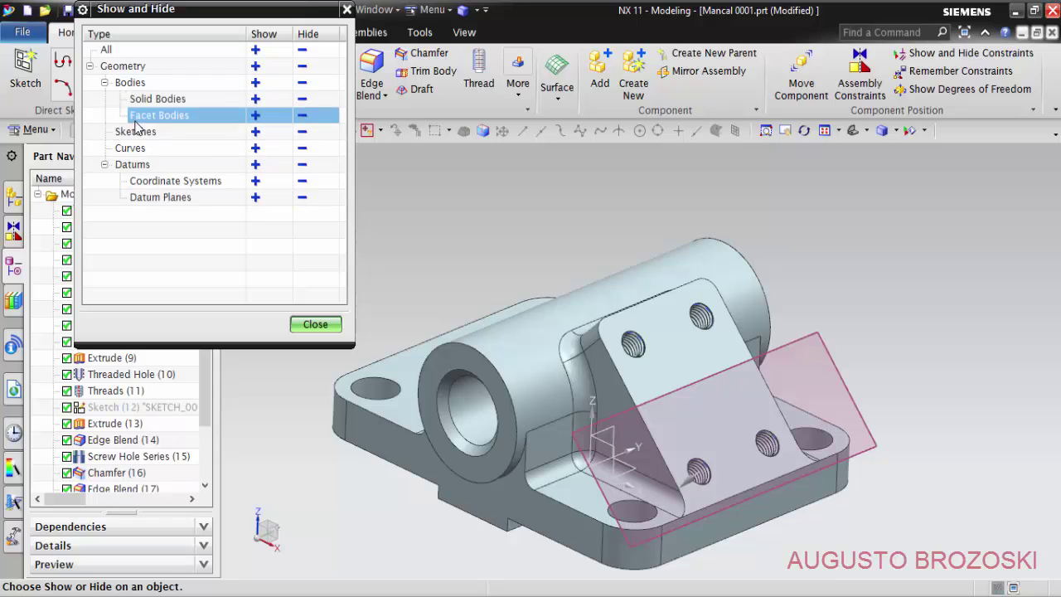
{"action": "left_click", "coordinate": [302, 199]}
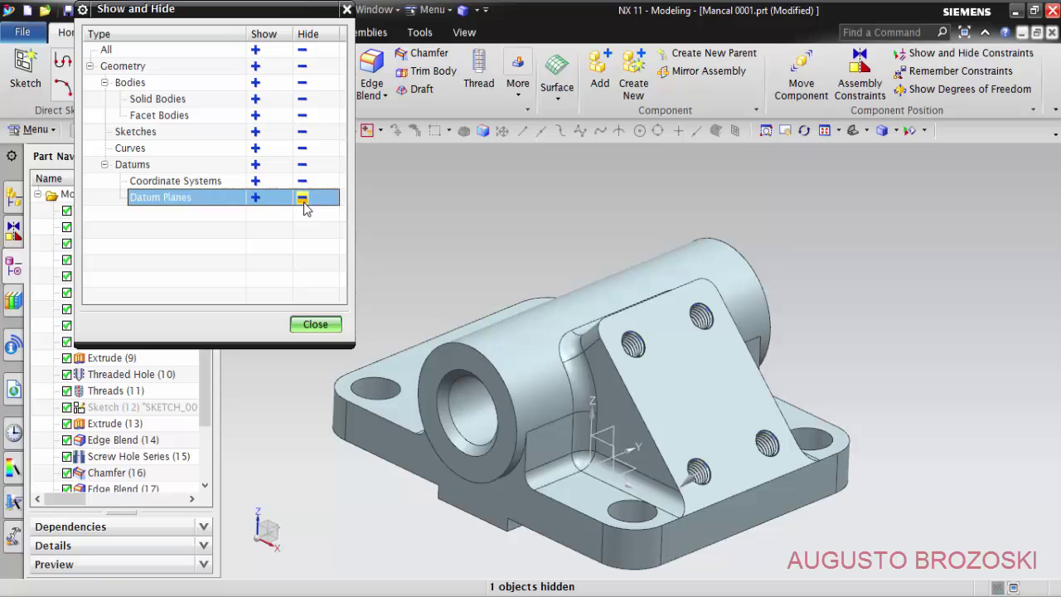
{"action": "left_click", "coordinate": [315, 325]}
{"action": "key", "text": "ctrl+f"}
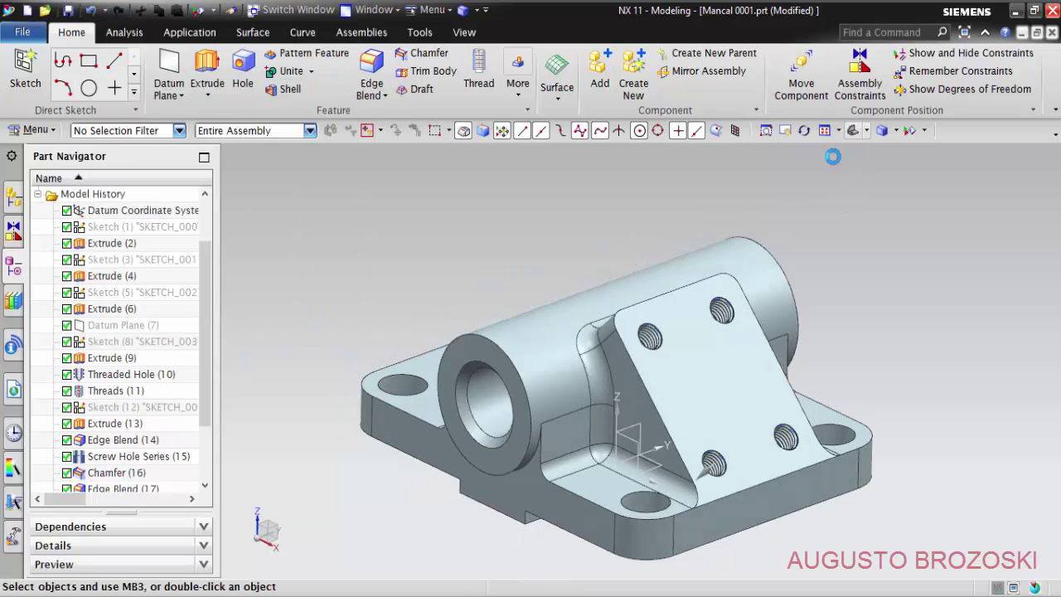